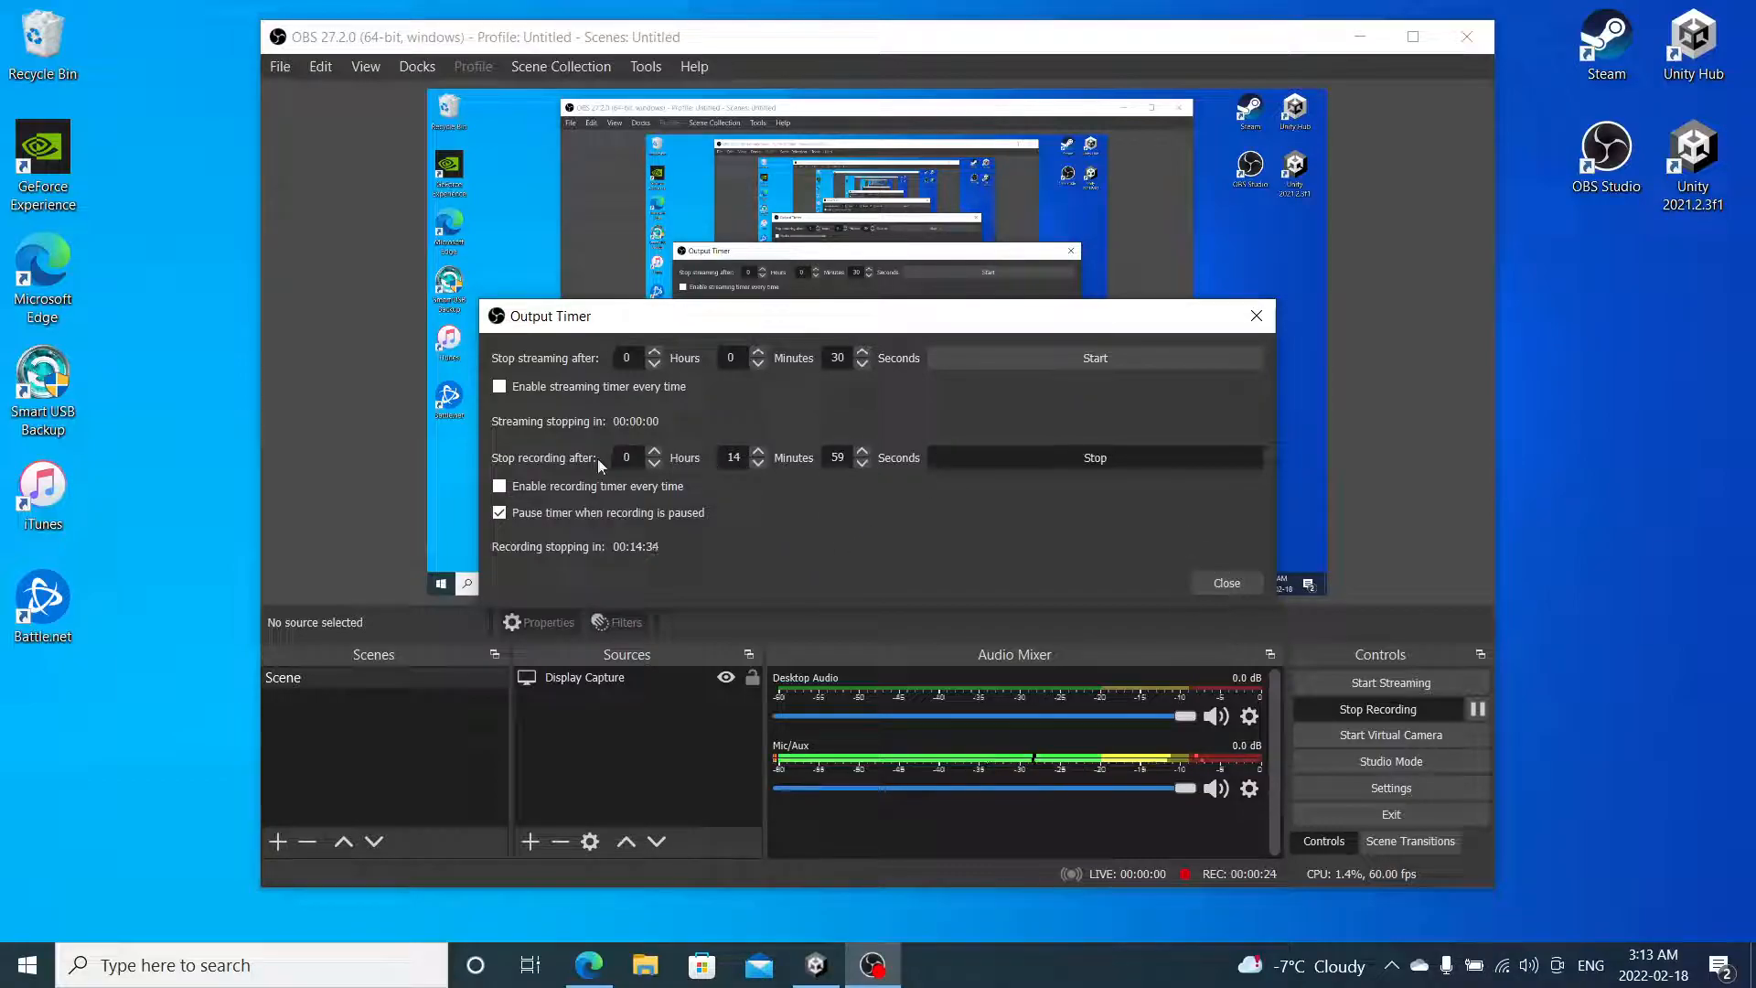
- Close the output timer, put the recording software away and switch to the Unity editor
left_click(1229, 584)
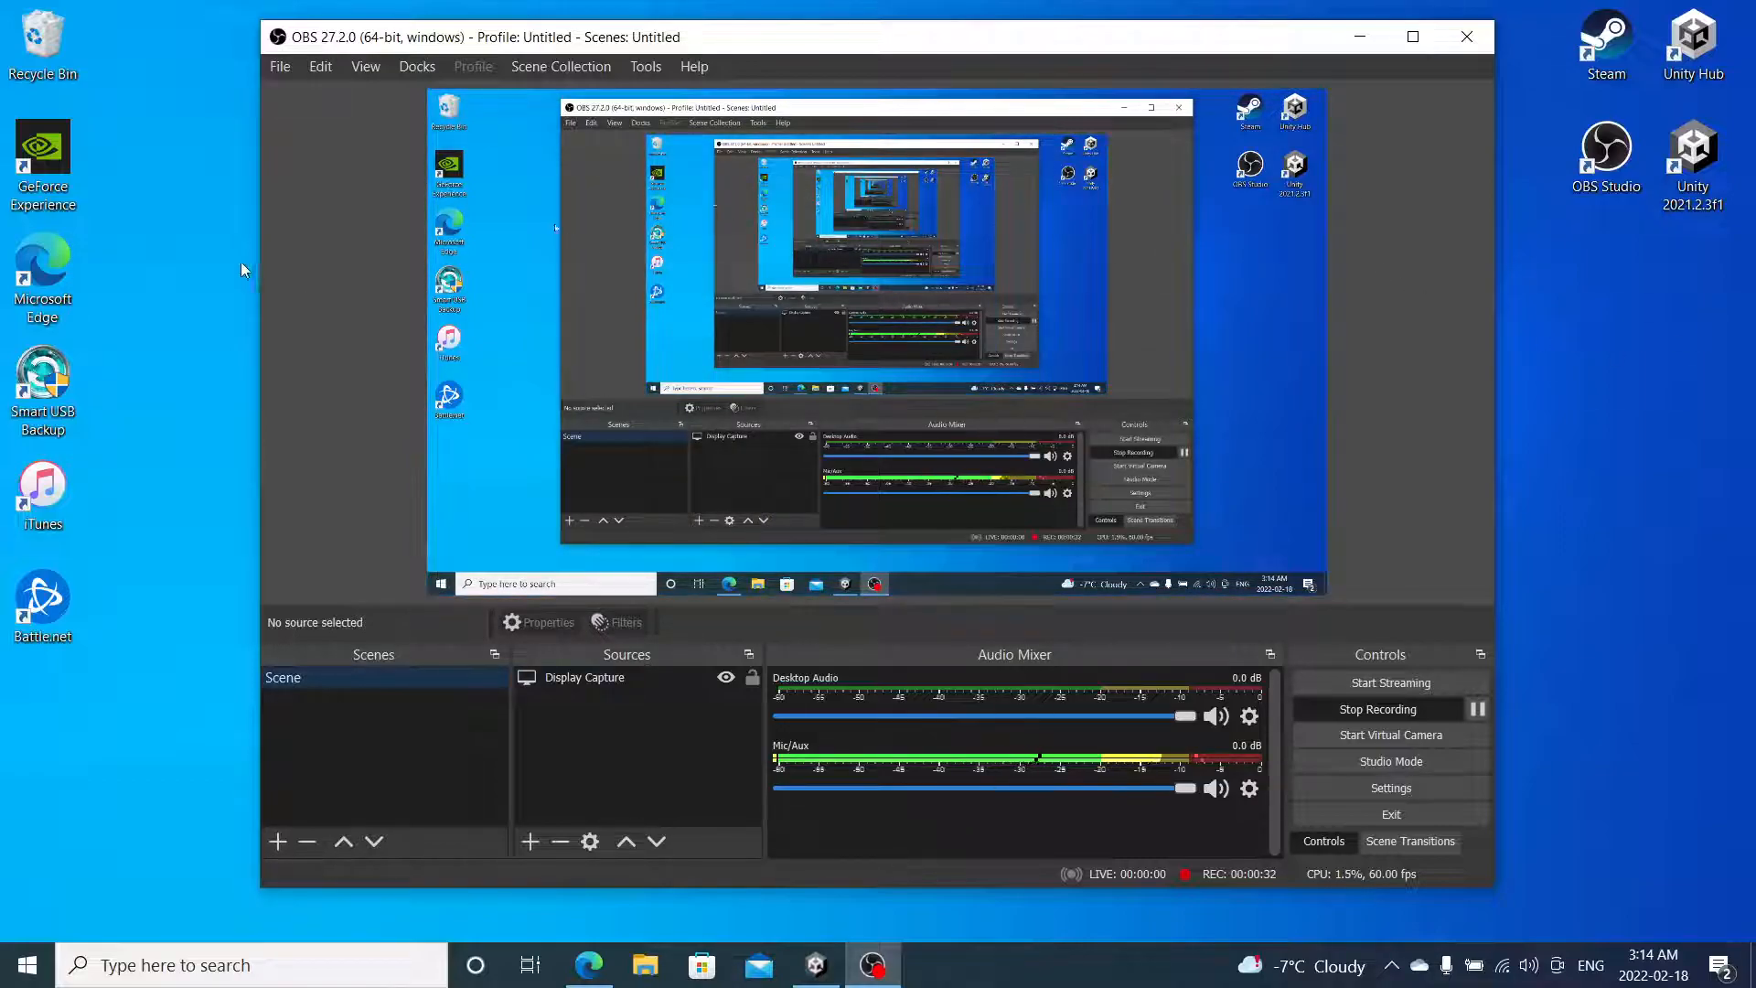
left_click(1360, 33)
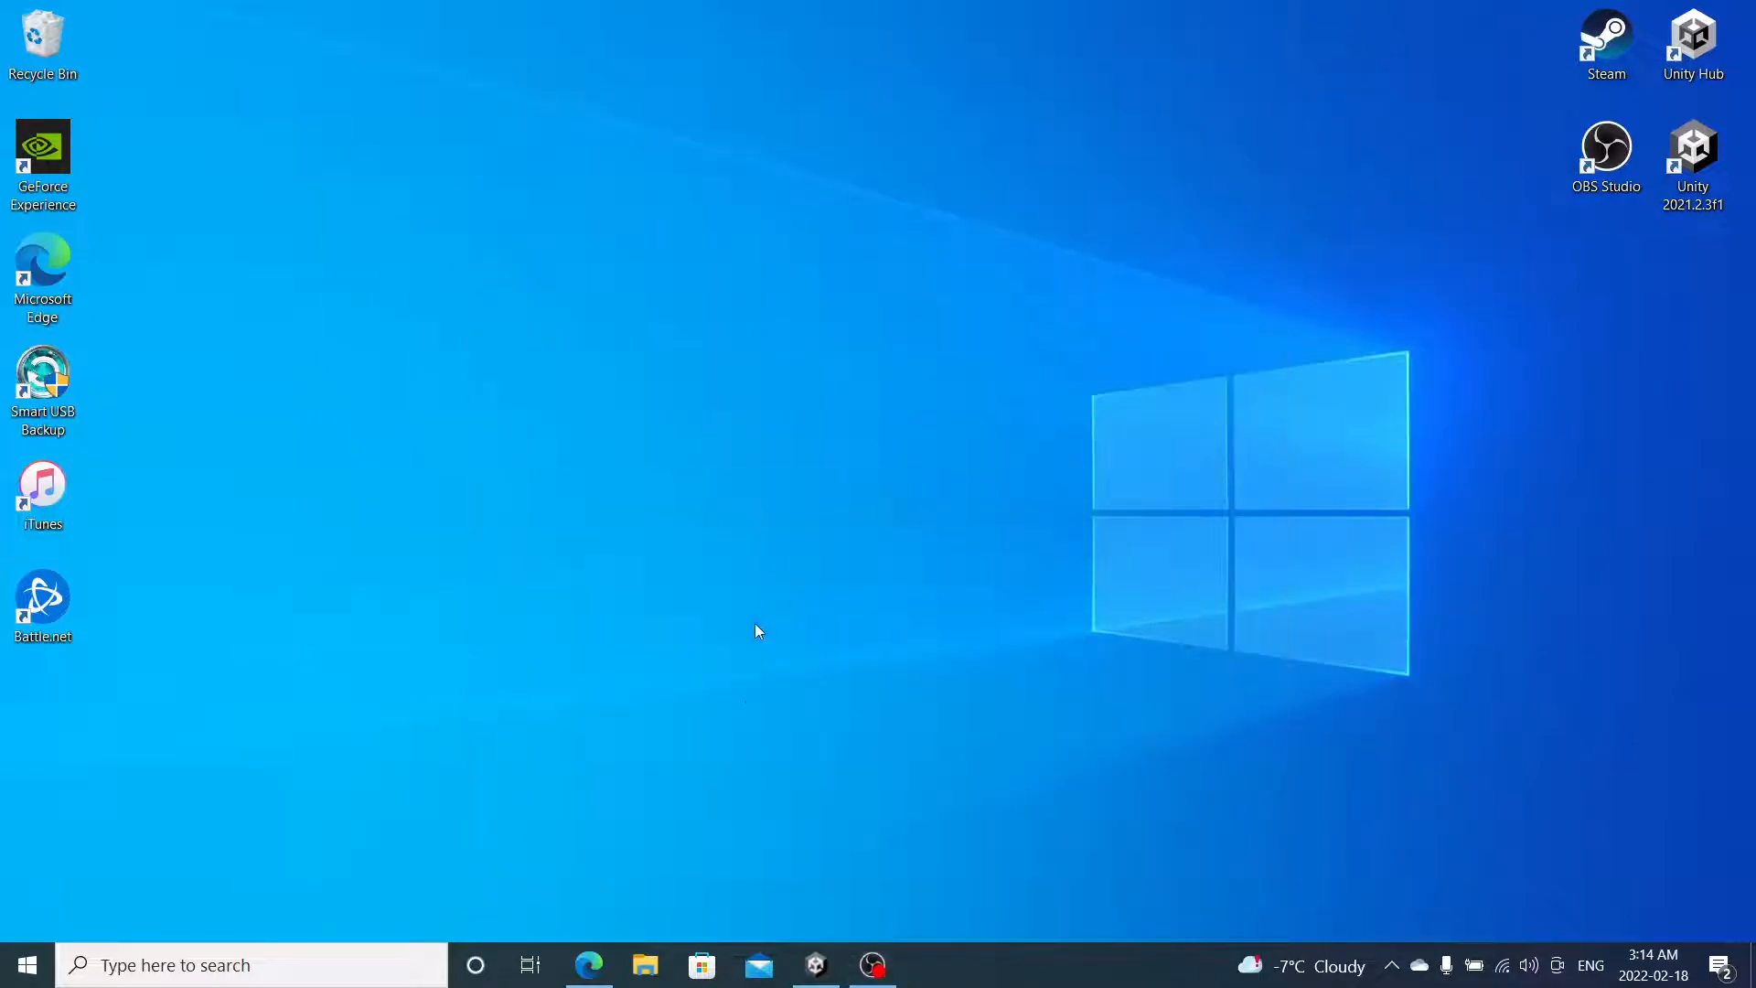
left_click(816, 964)
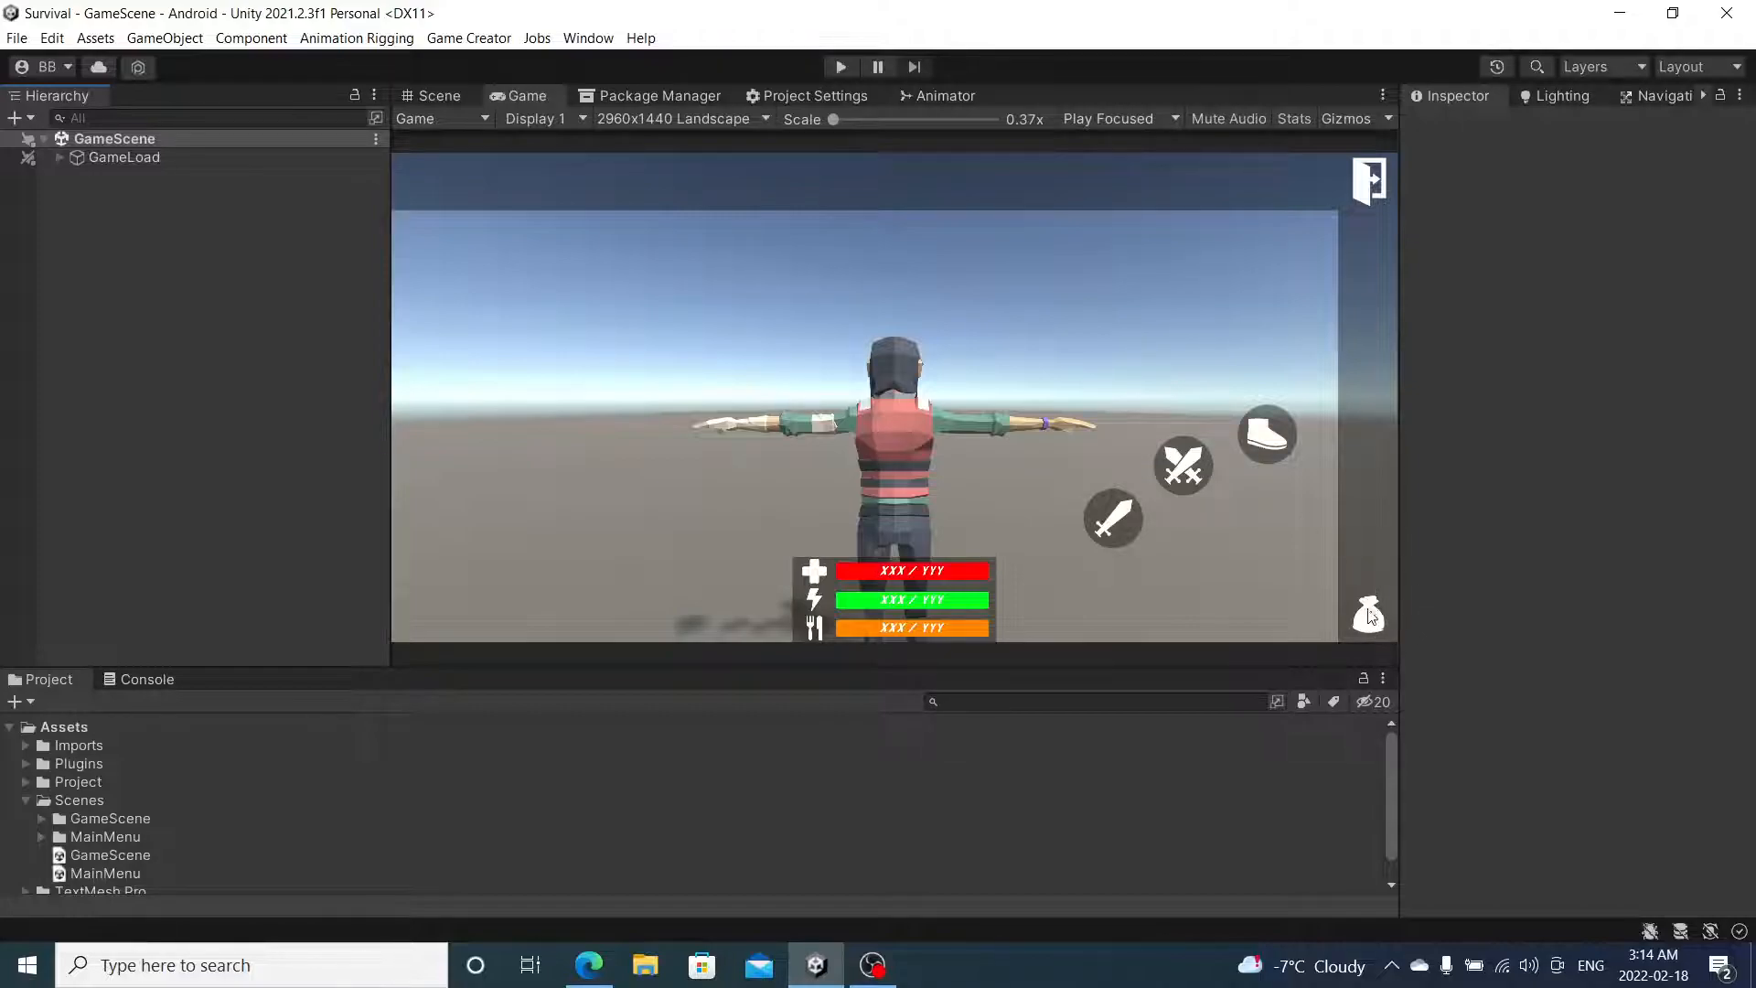
- Run GameScene in play mode, open and close the inventory, and exit to the main menu
left_click(841, 66)
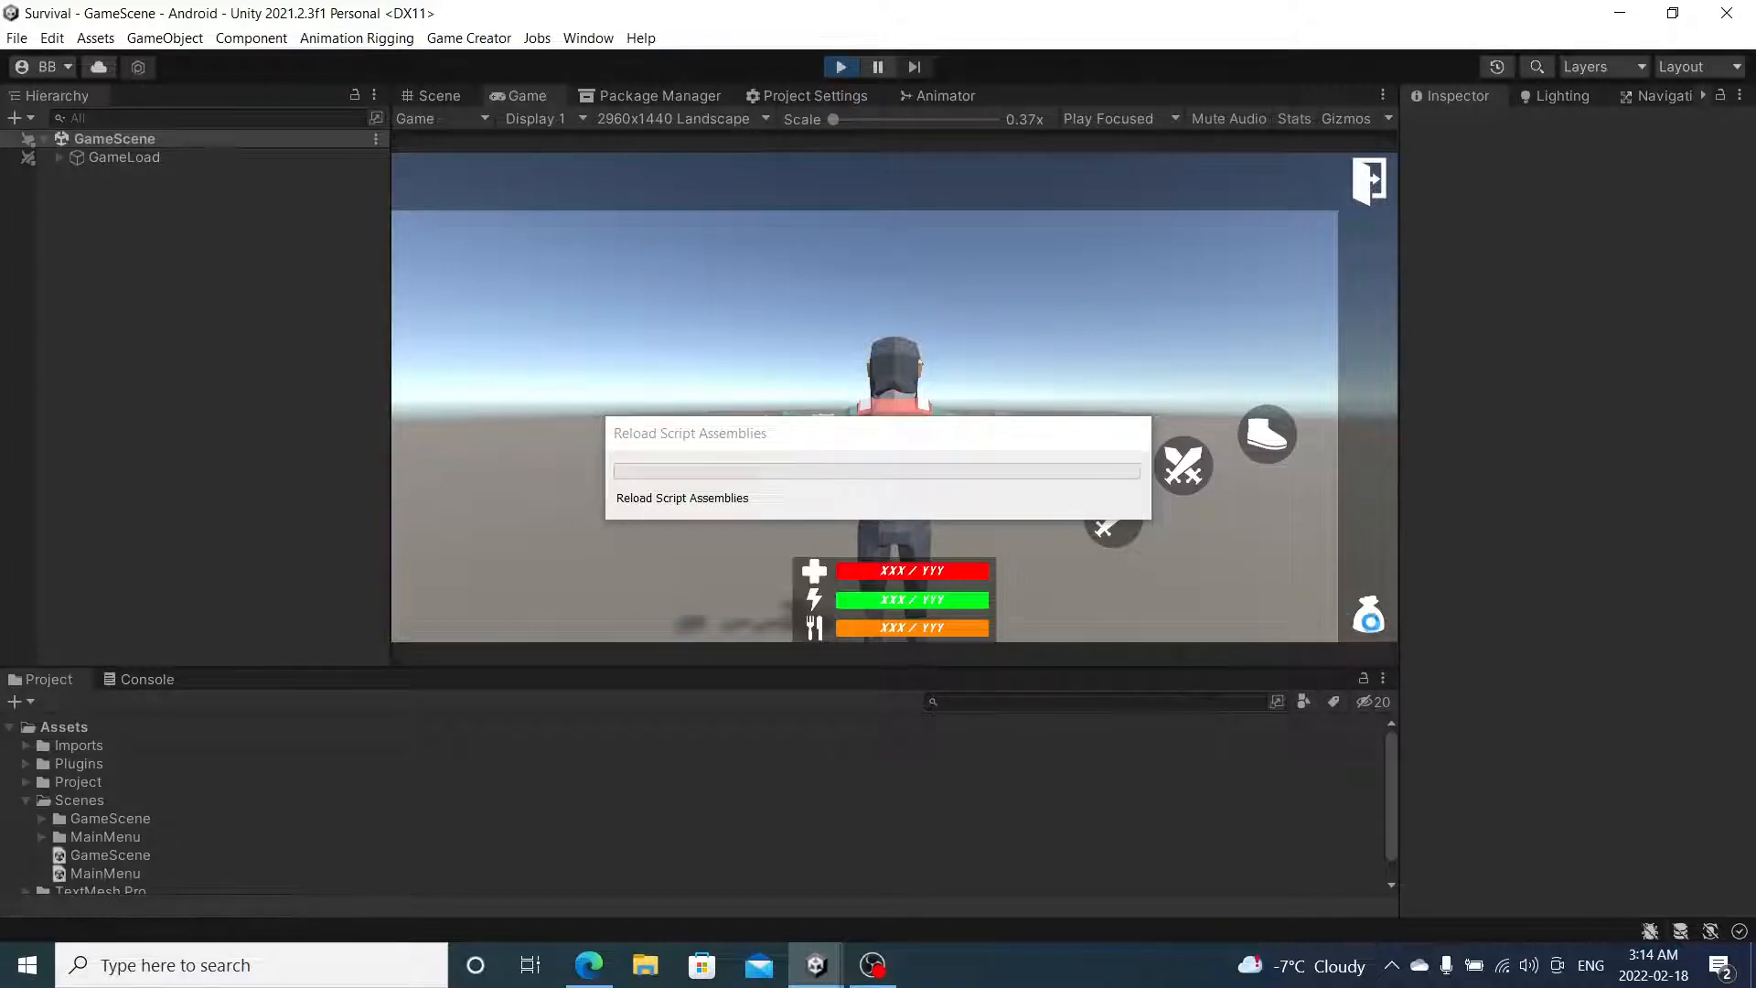
left_click(1370, 613)
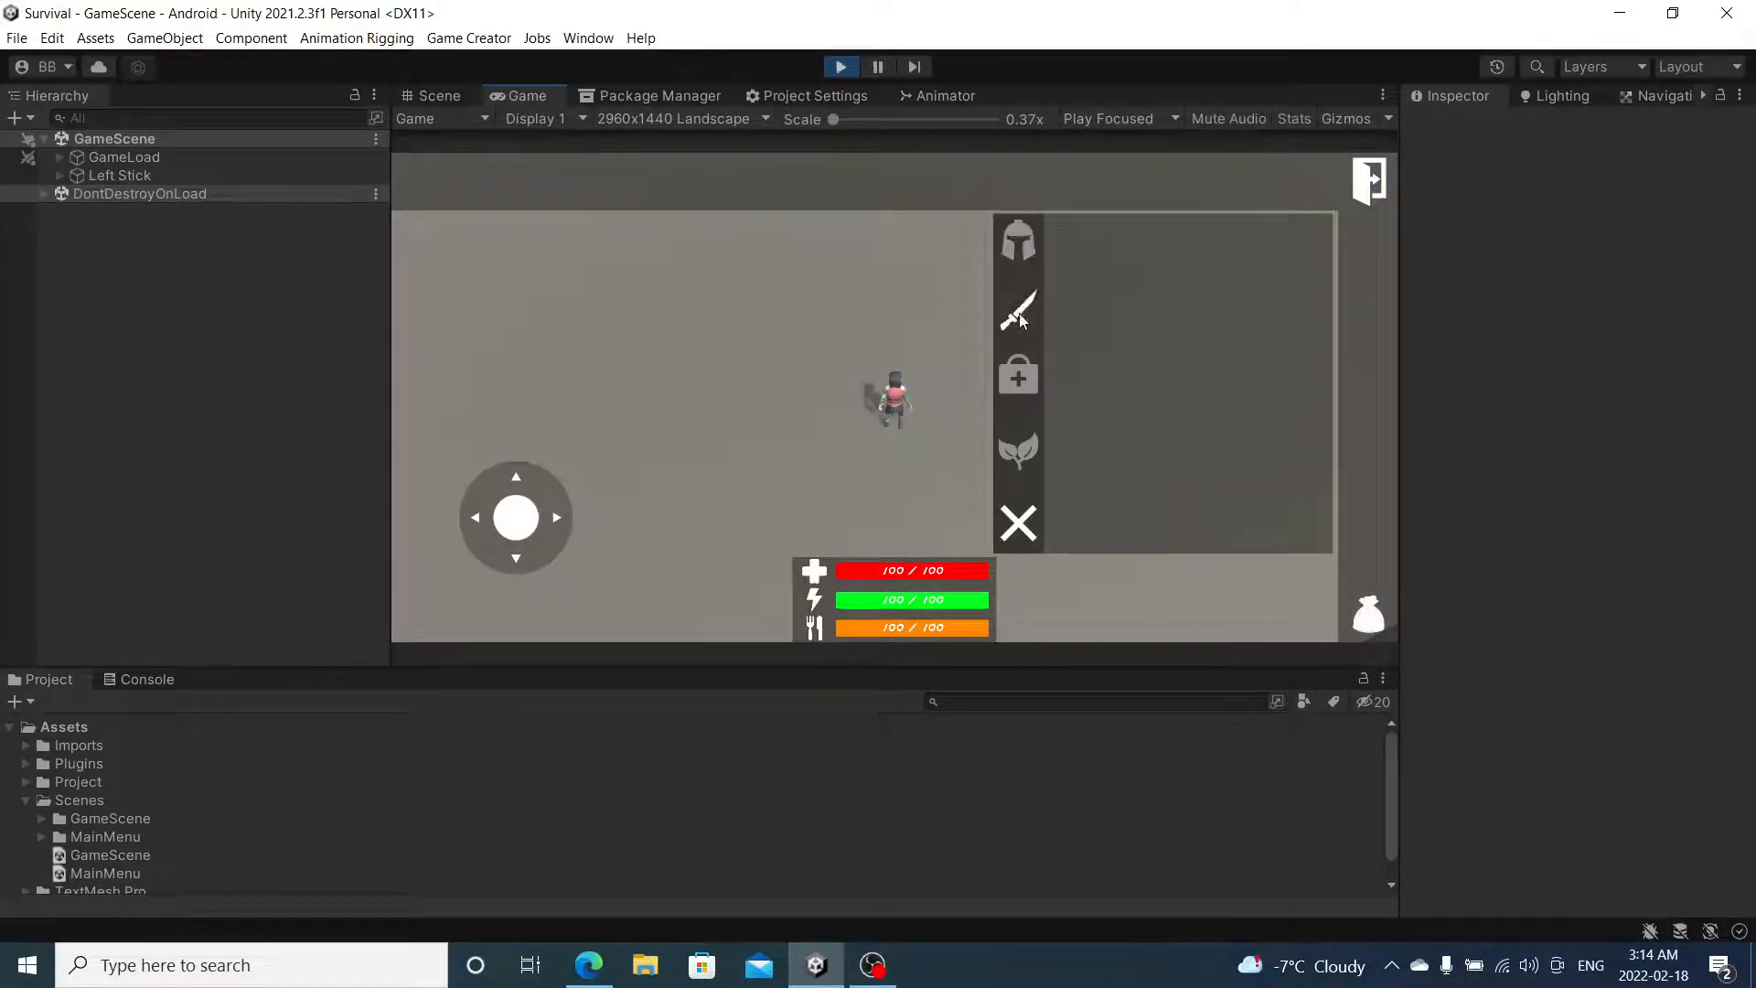
left_click(1018, 524)
left_click(1353, 182)
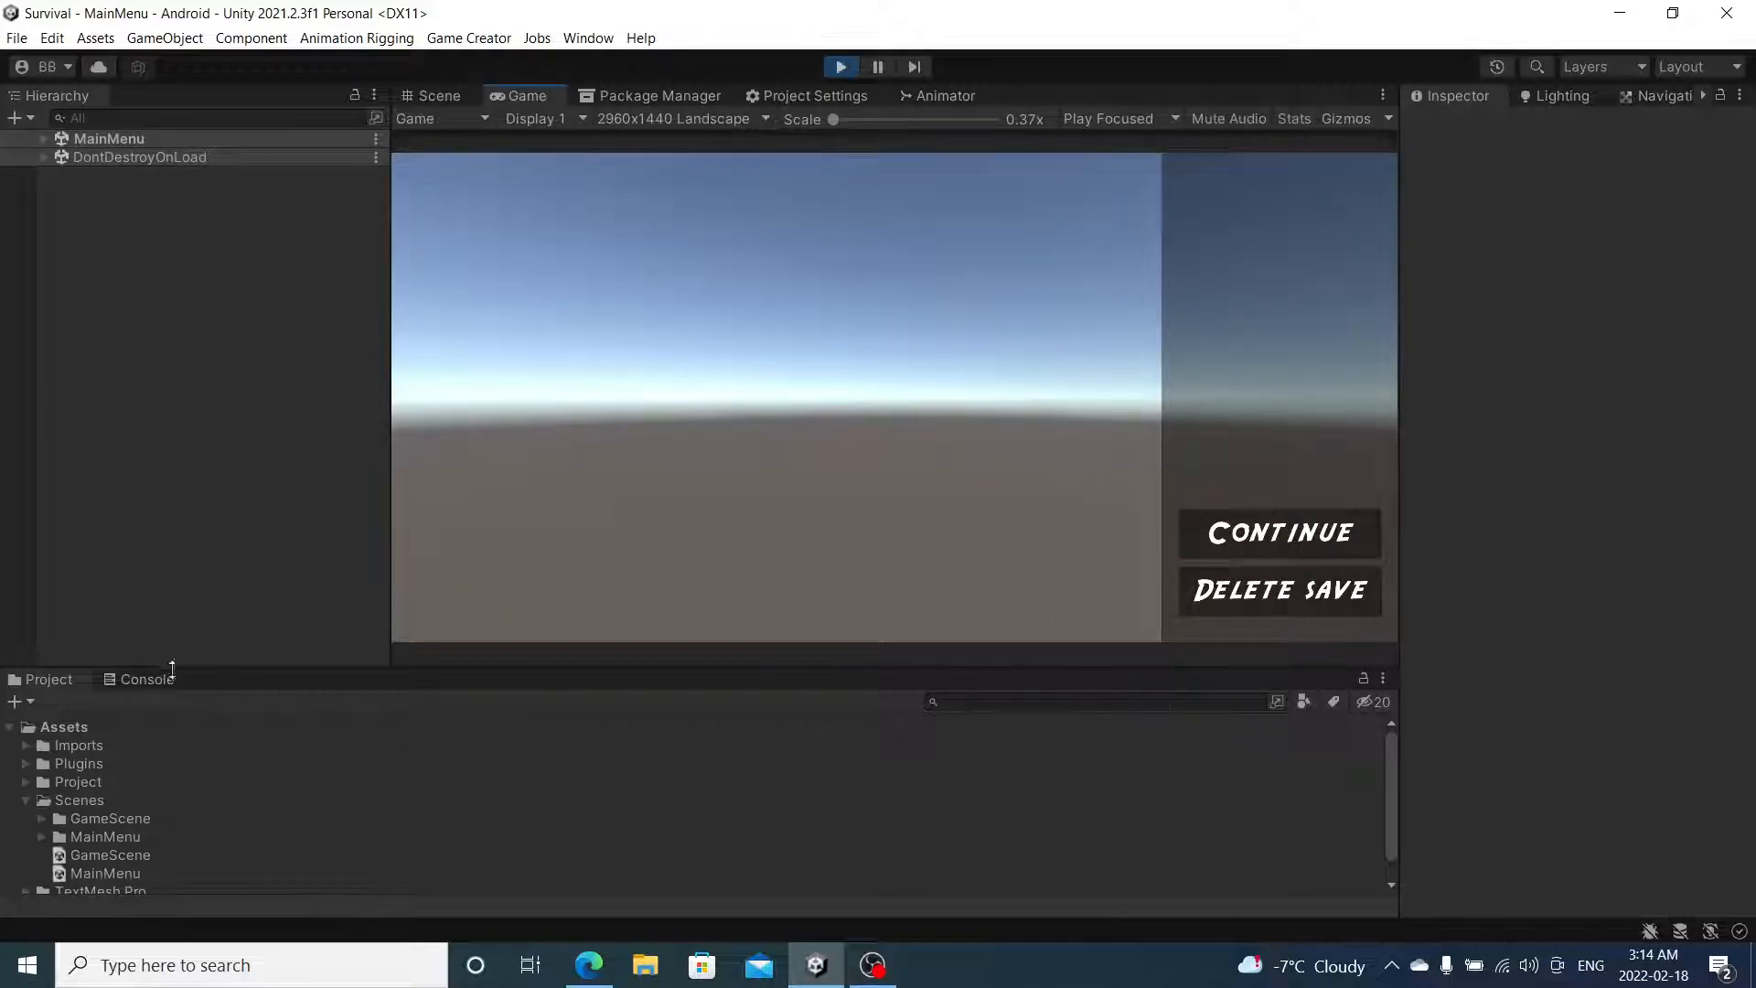
- Bring up the Console, continue the saved game to test the character's movement and boot action, and stop play mode
left_click(132, 680)
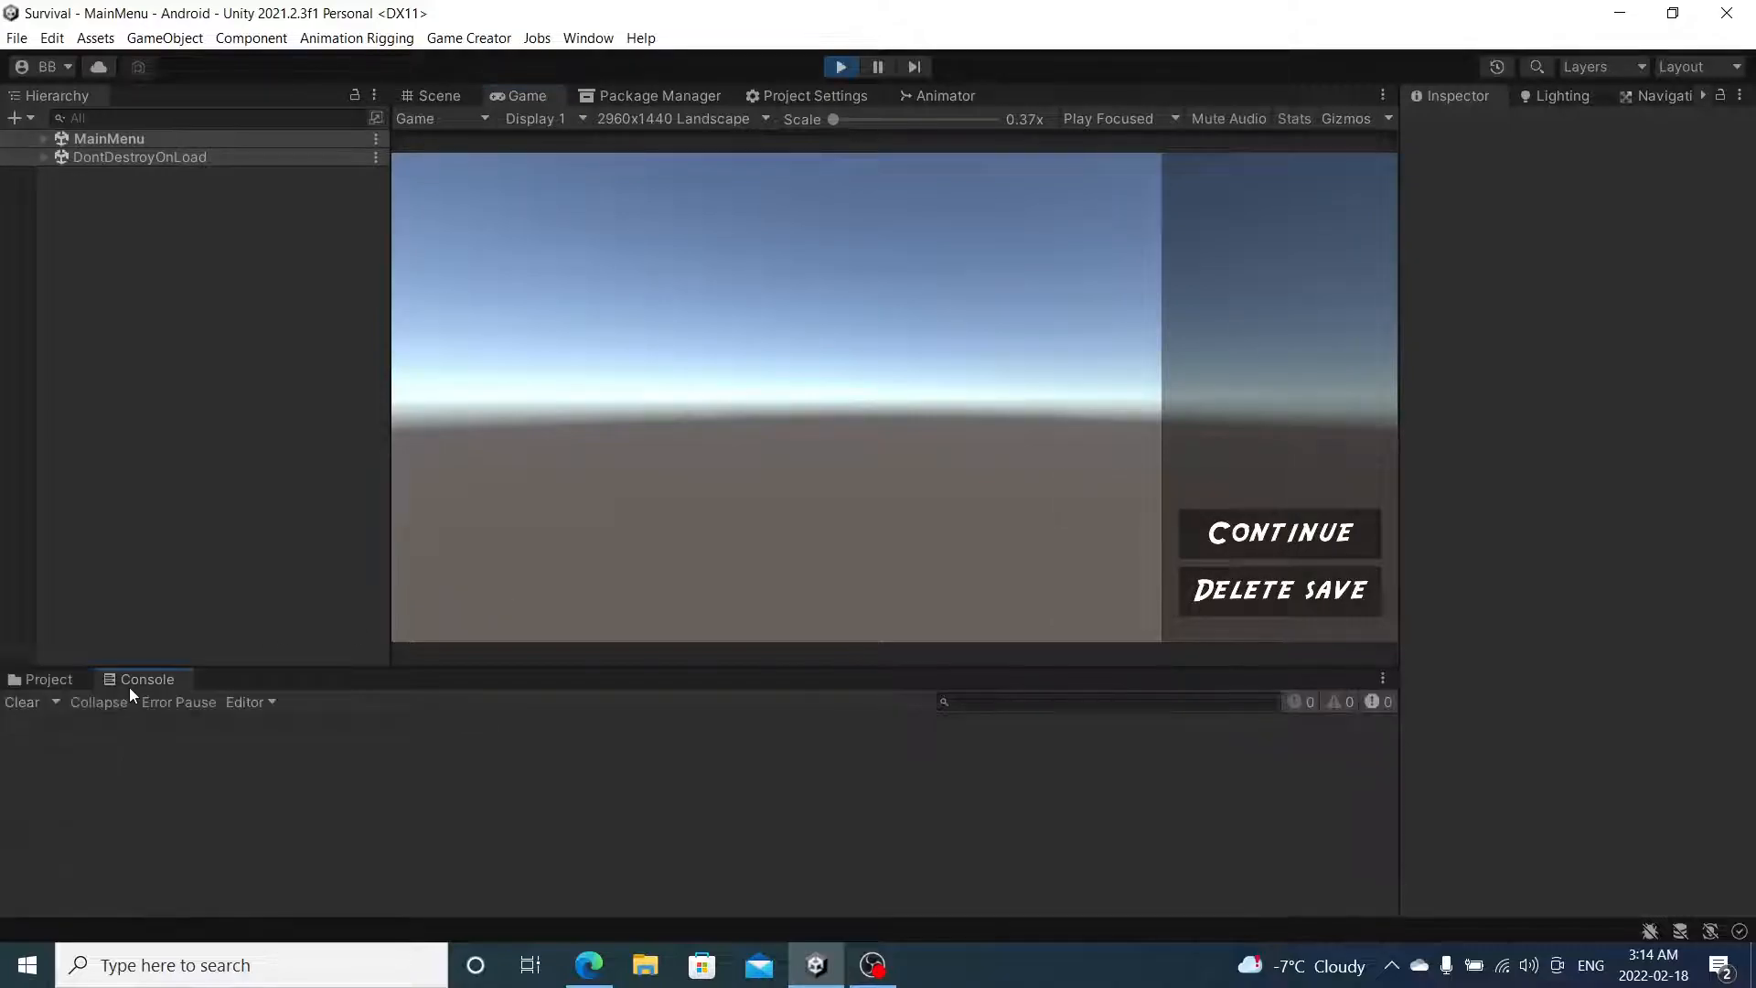
left_click(1299, 549)
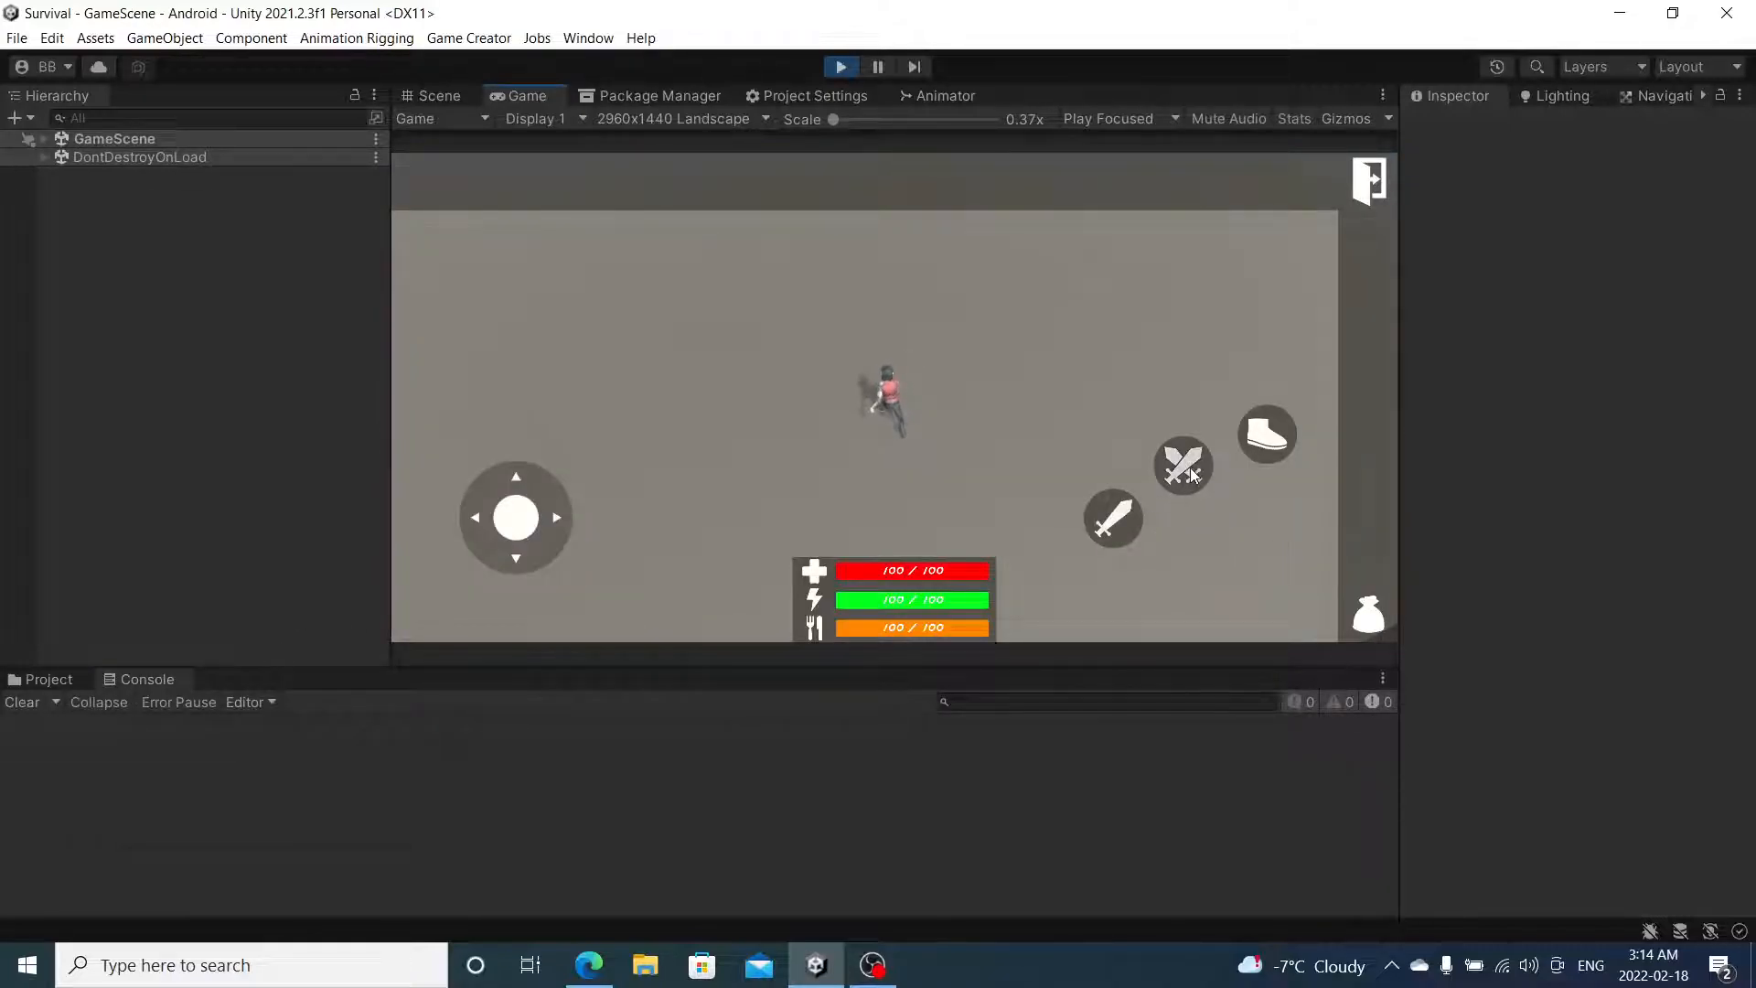
left_click(1259, 433)
left_click_drag(514, 521, 1139, 653)
left_click(1285, 446)
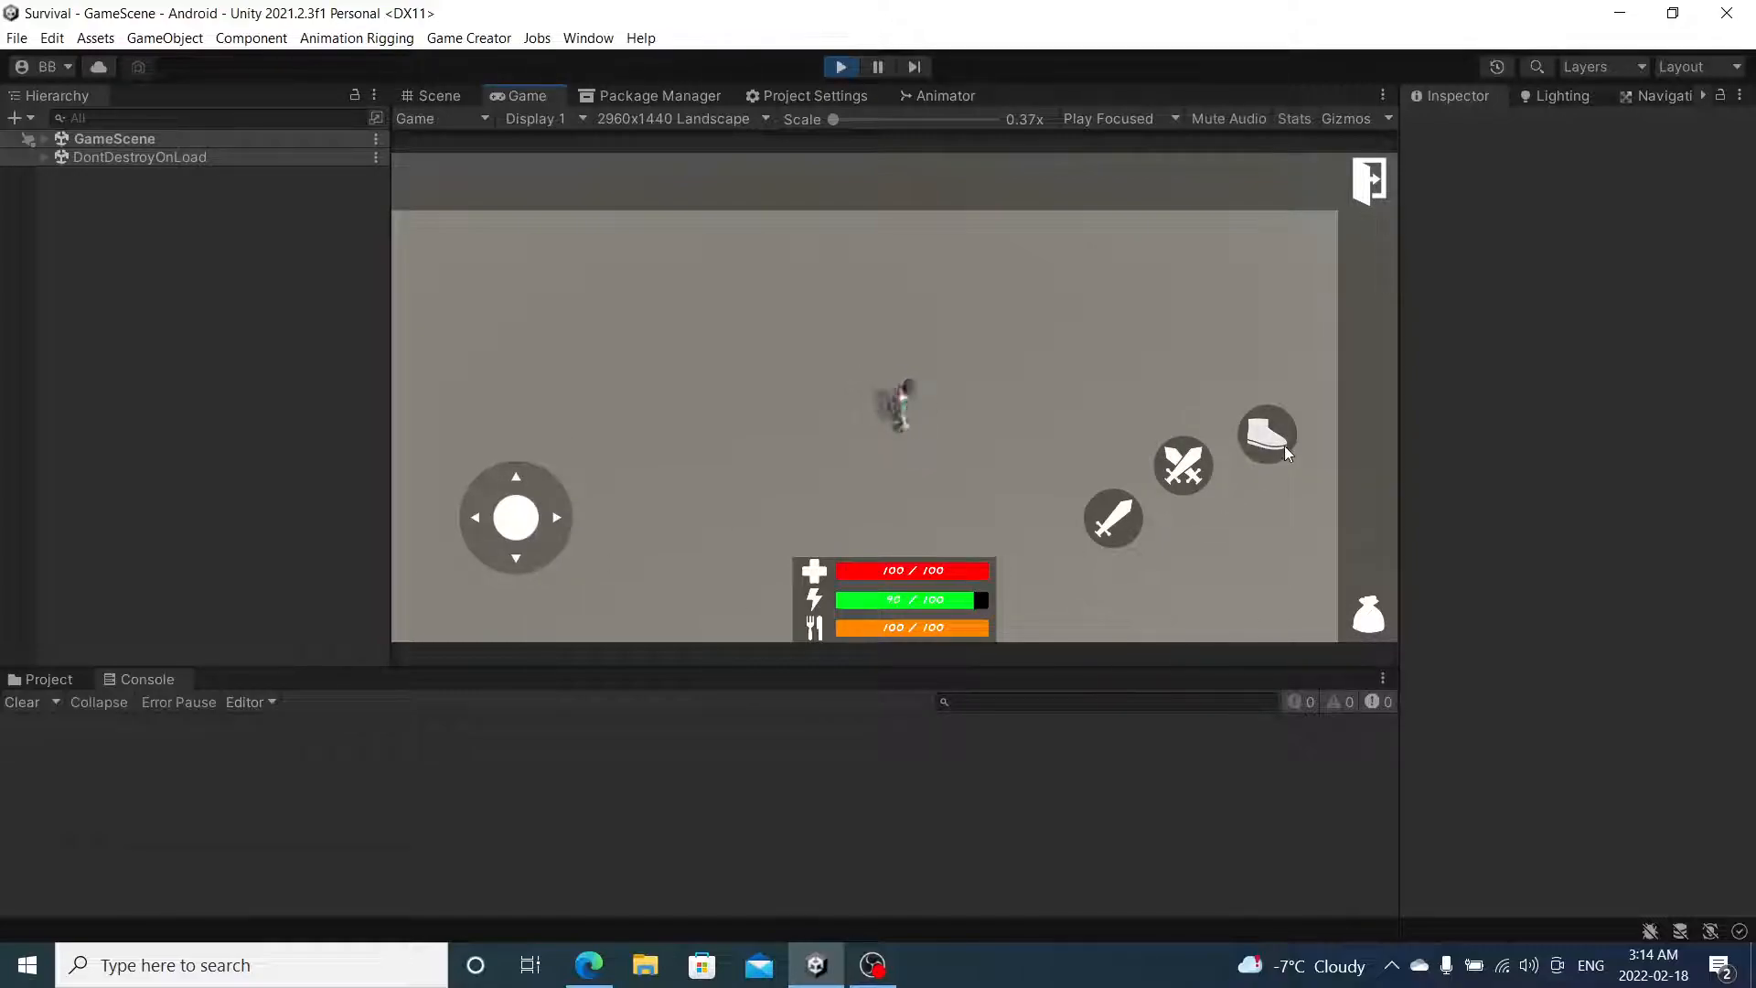
left_click(842, 68)
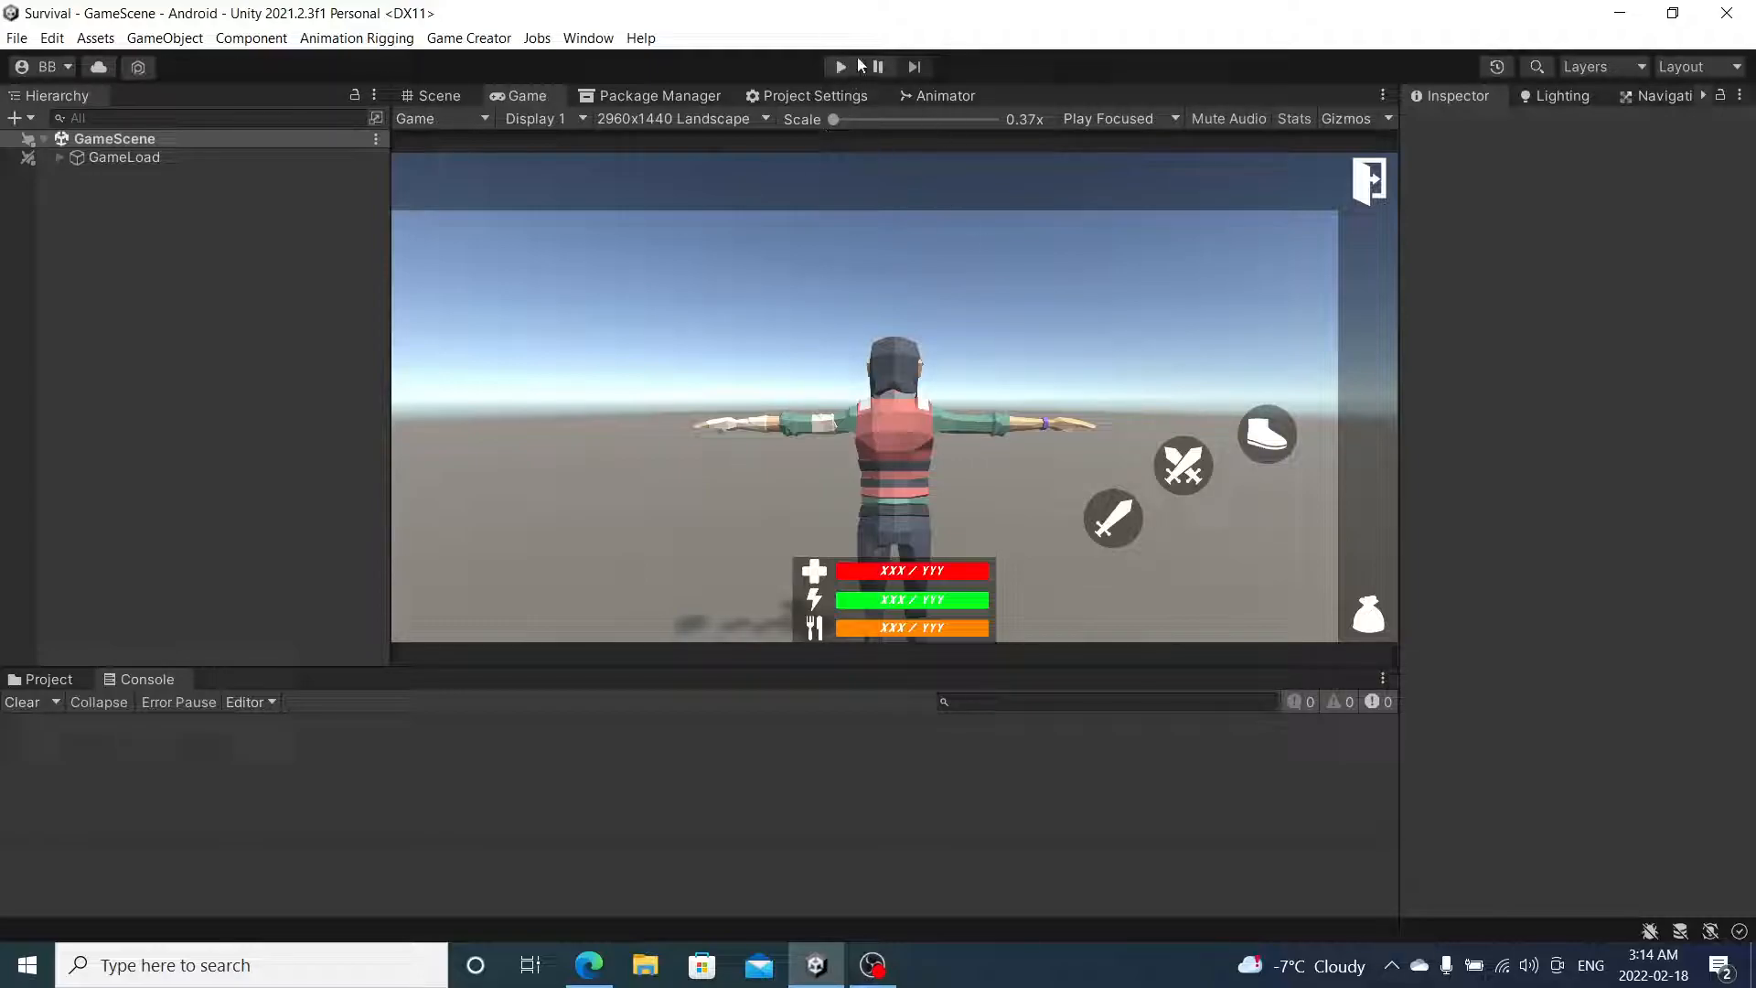
- Expand GameLoad in the Hierarchy and frame the Player character in the Scene view, seen from the front
left_click(67, 163)
left_click(450, 98)
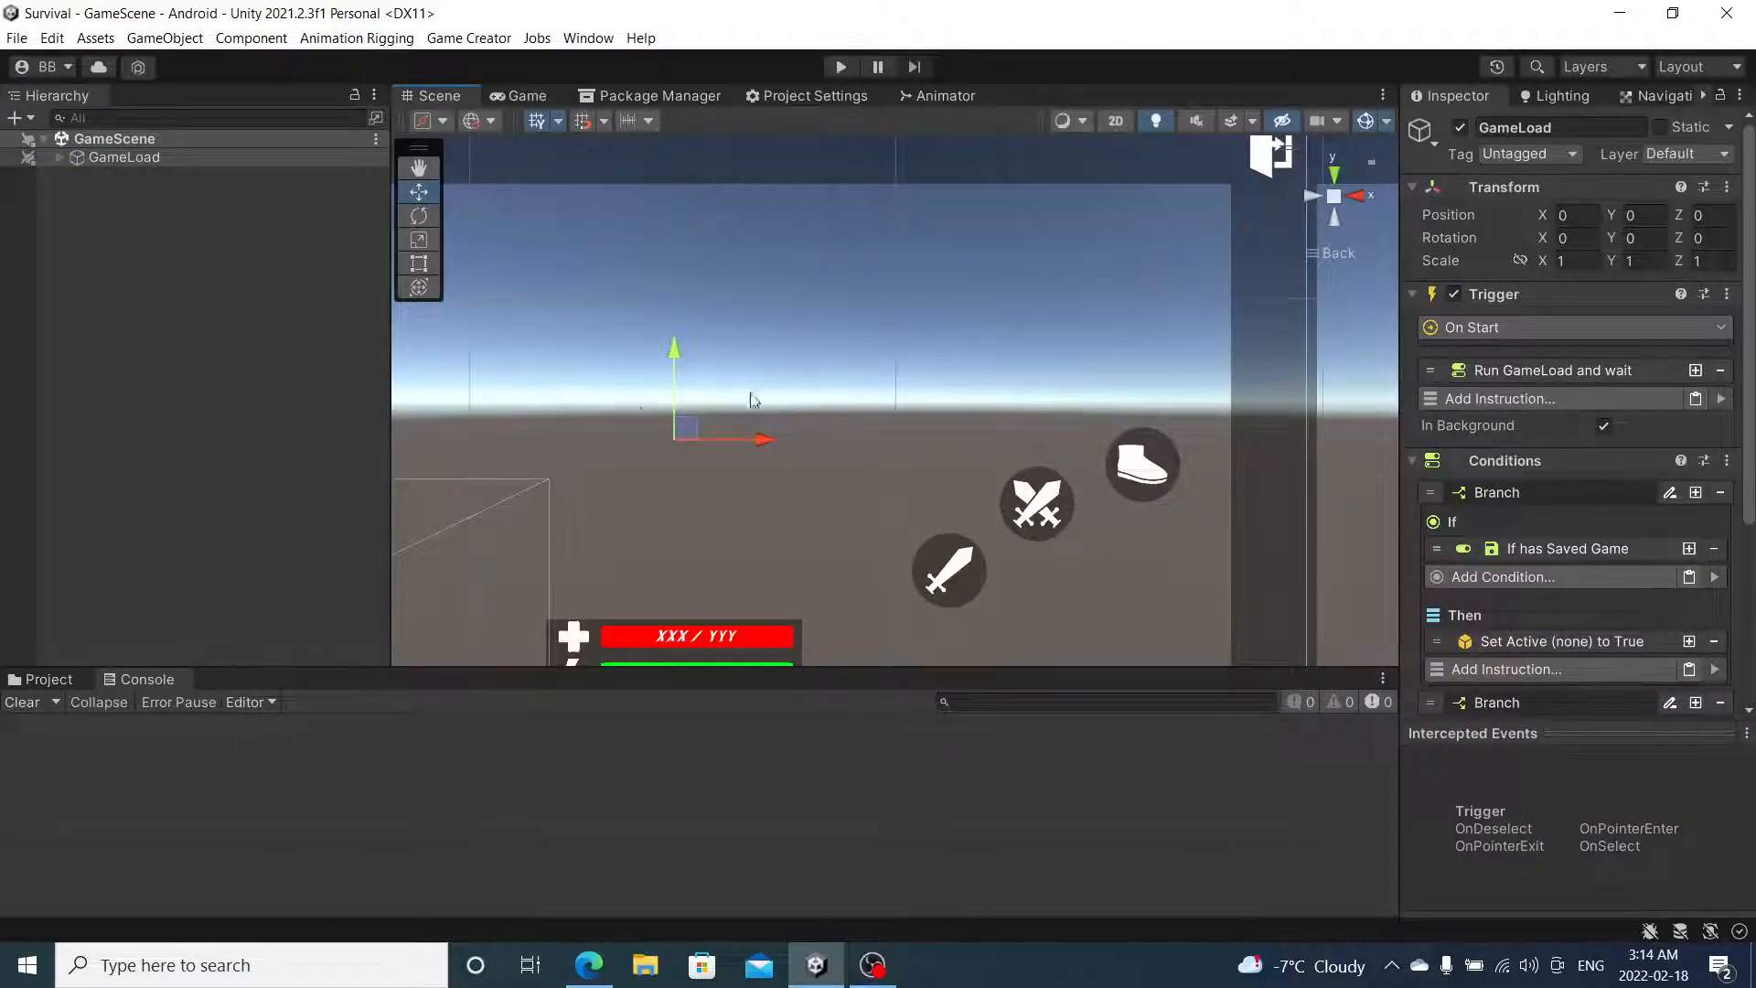
left_click(57, 157)
left_click(165, 338)
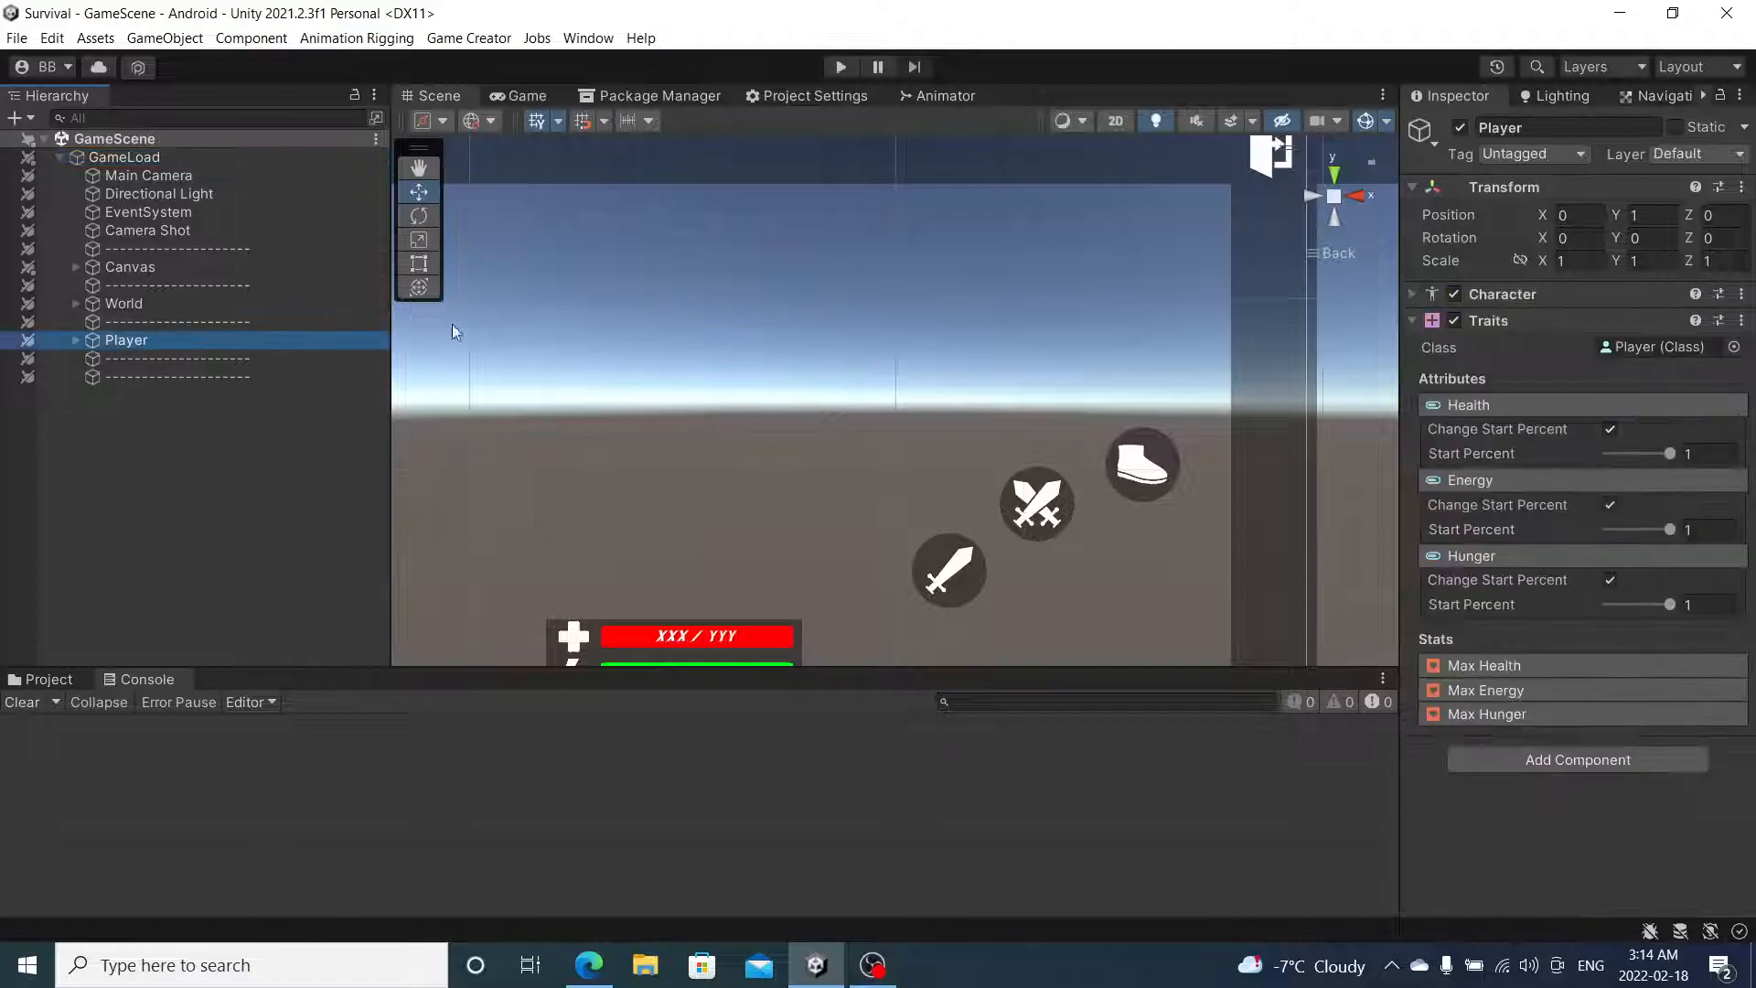
key("f")
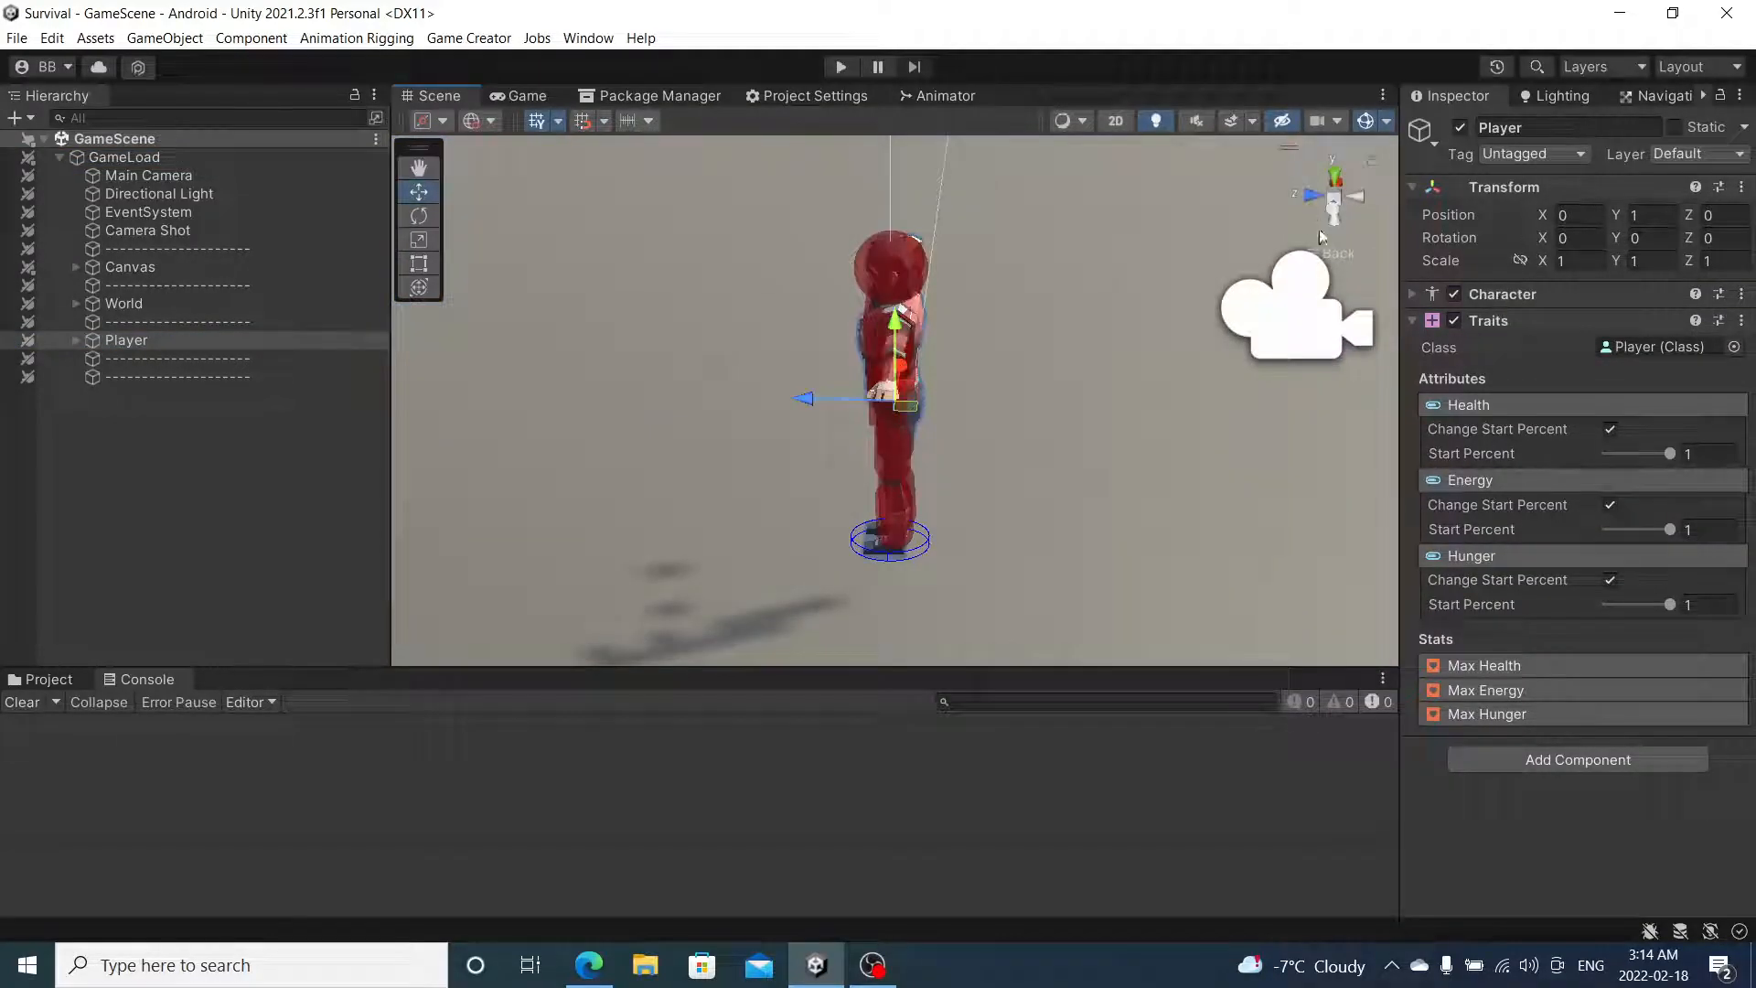
left_click(1330, 248)
left_click(1149, 338)
left_click_drag(951, 435, 540, 316, "alt")
left_click(38, 140)
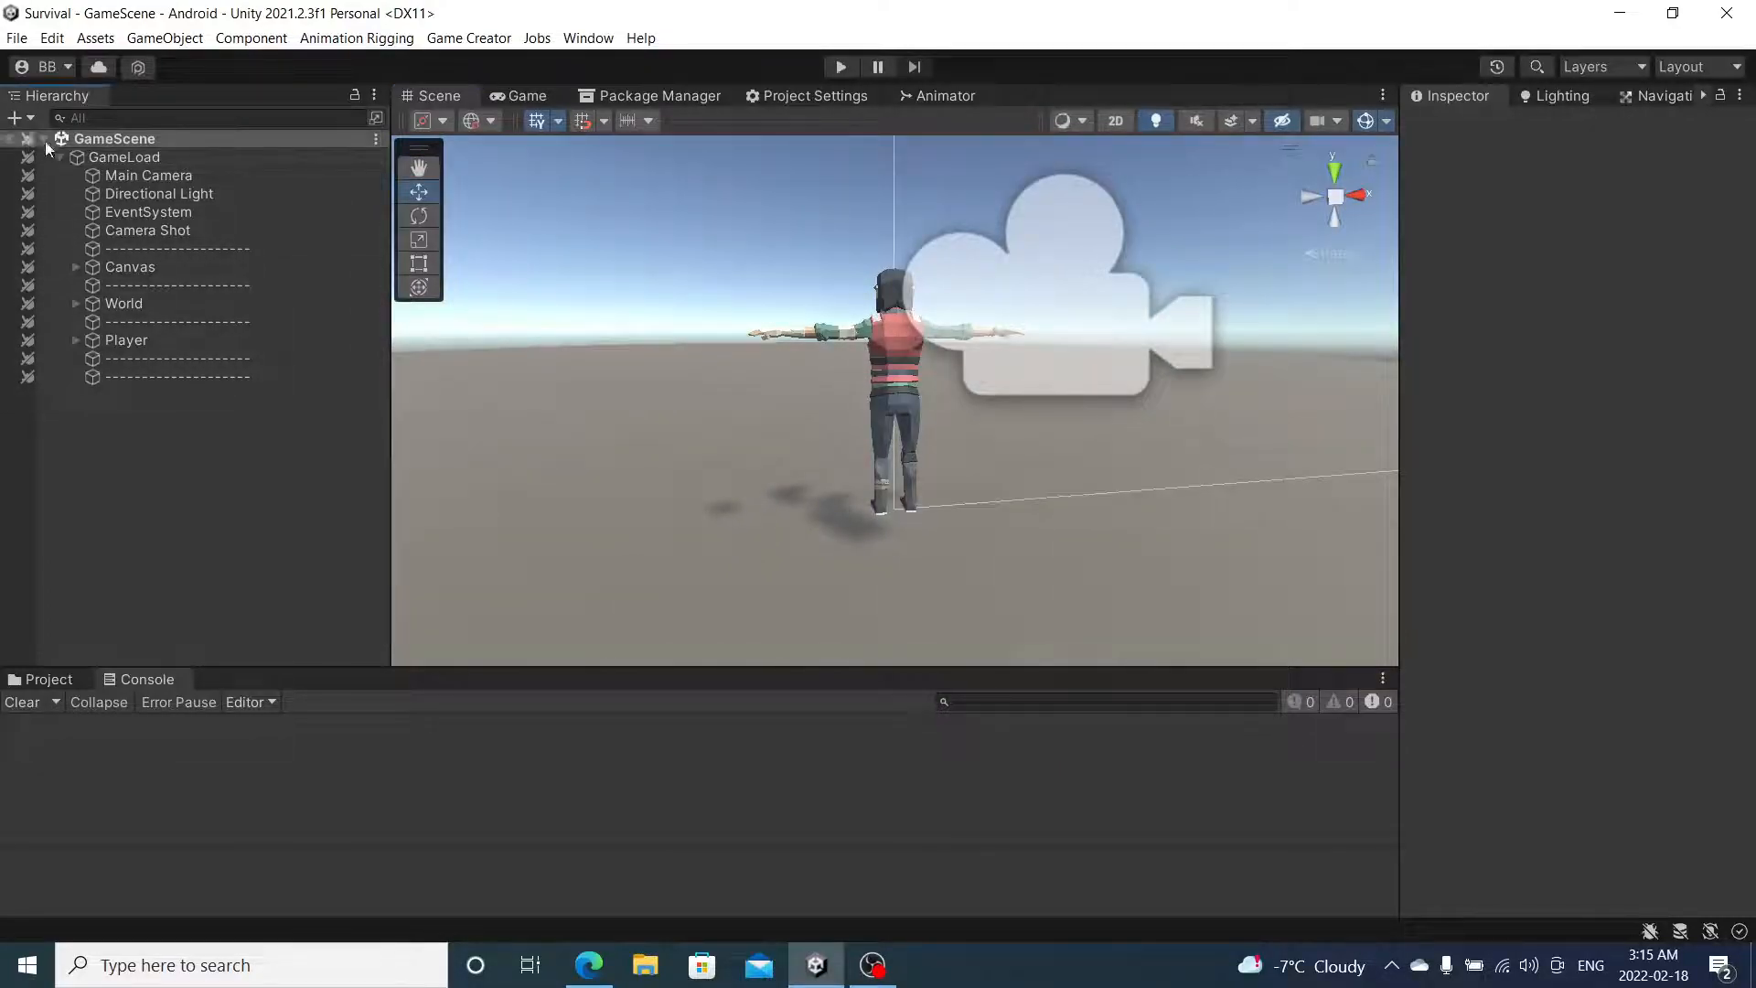
left_click_drag(827, 473, 1562, 533, "alt")
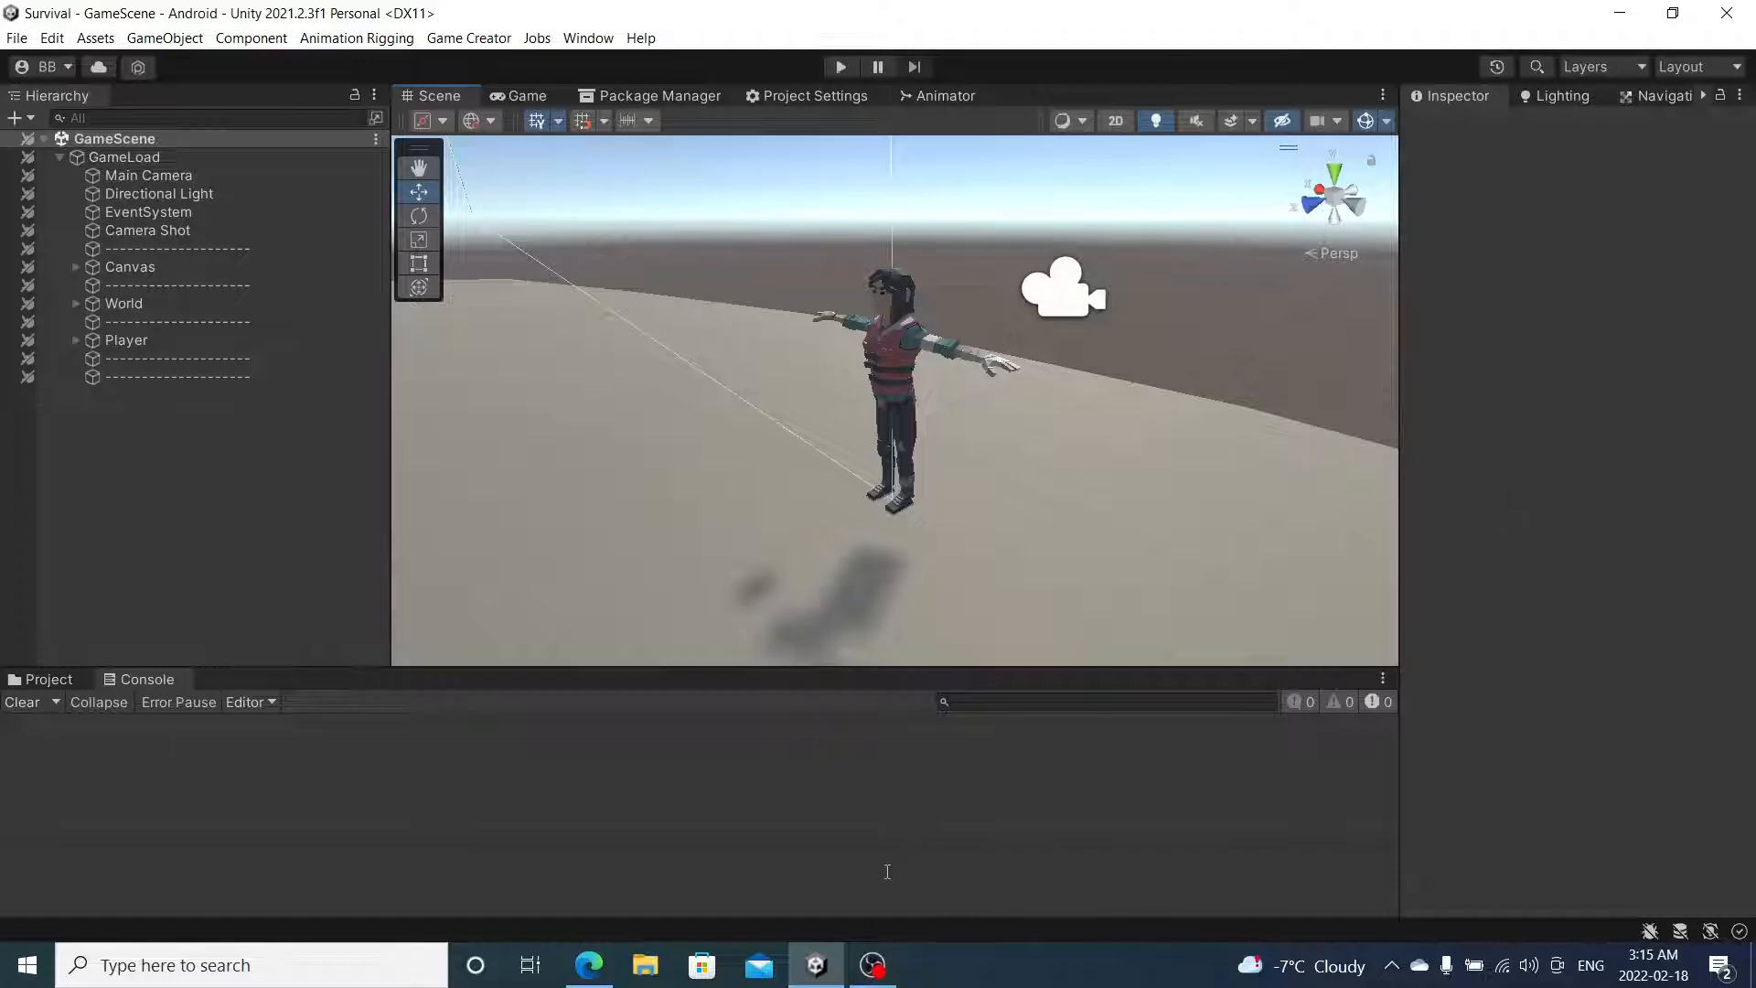
mouse_move(876, 971)
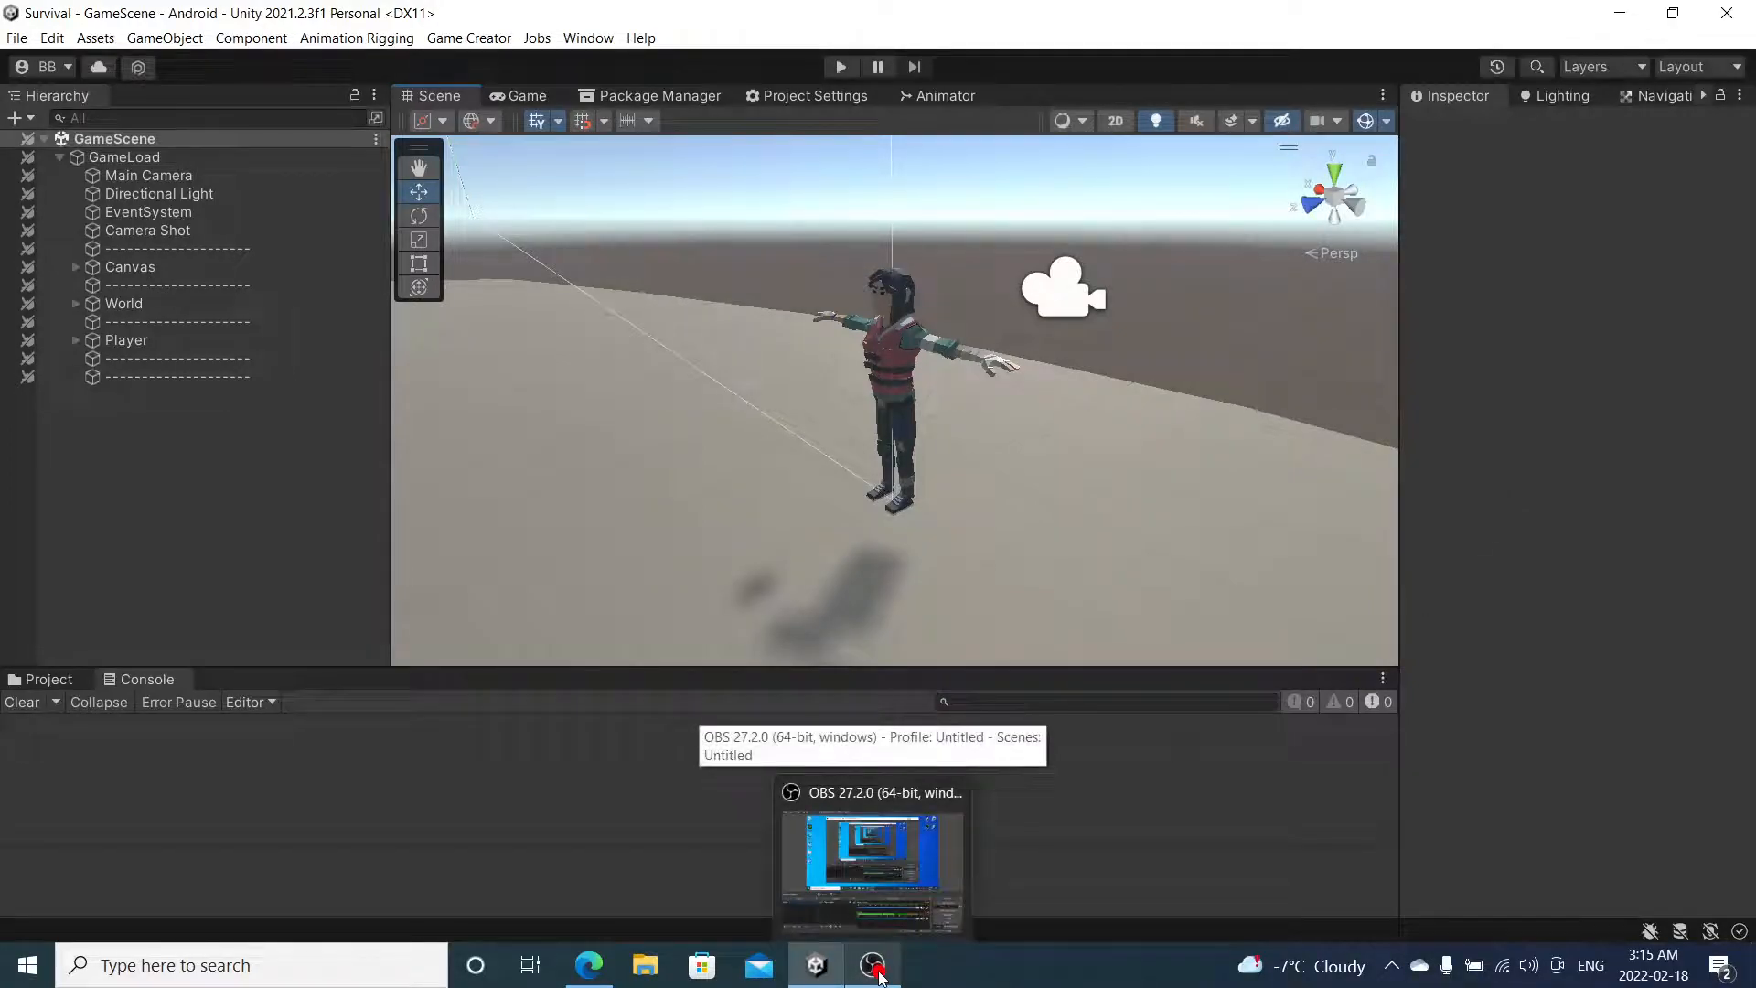
mouse_move(876, 801)
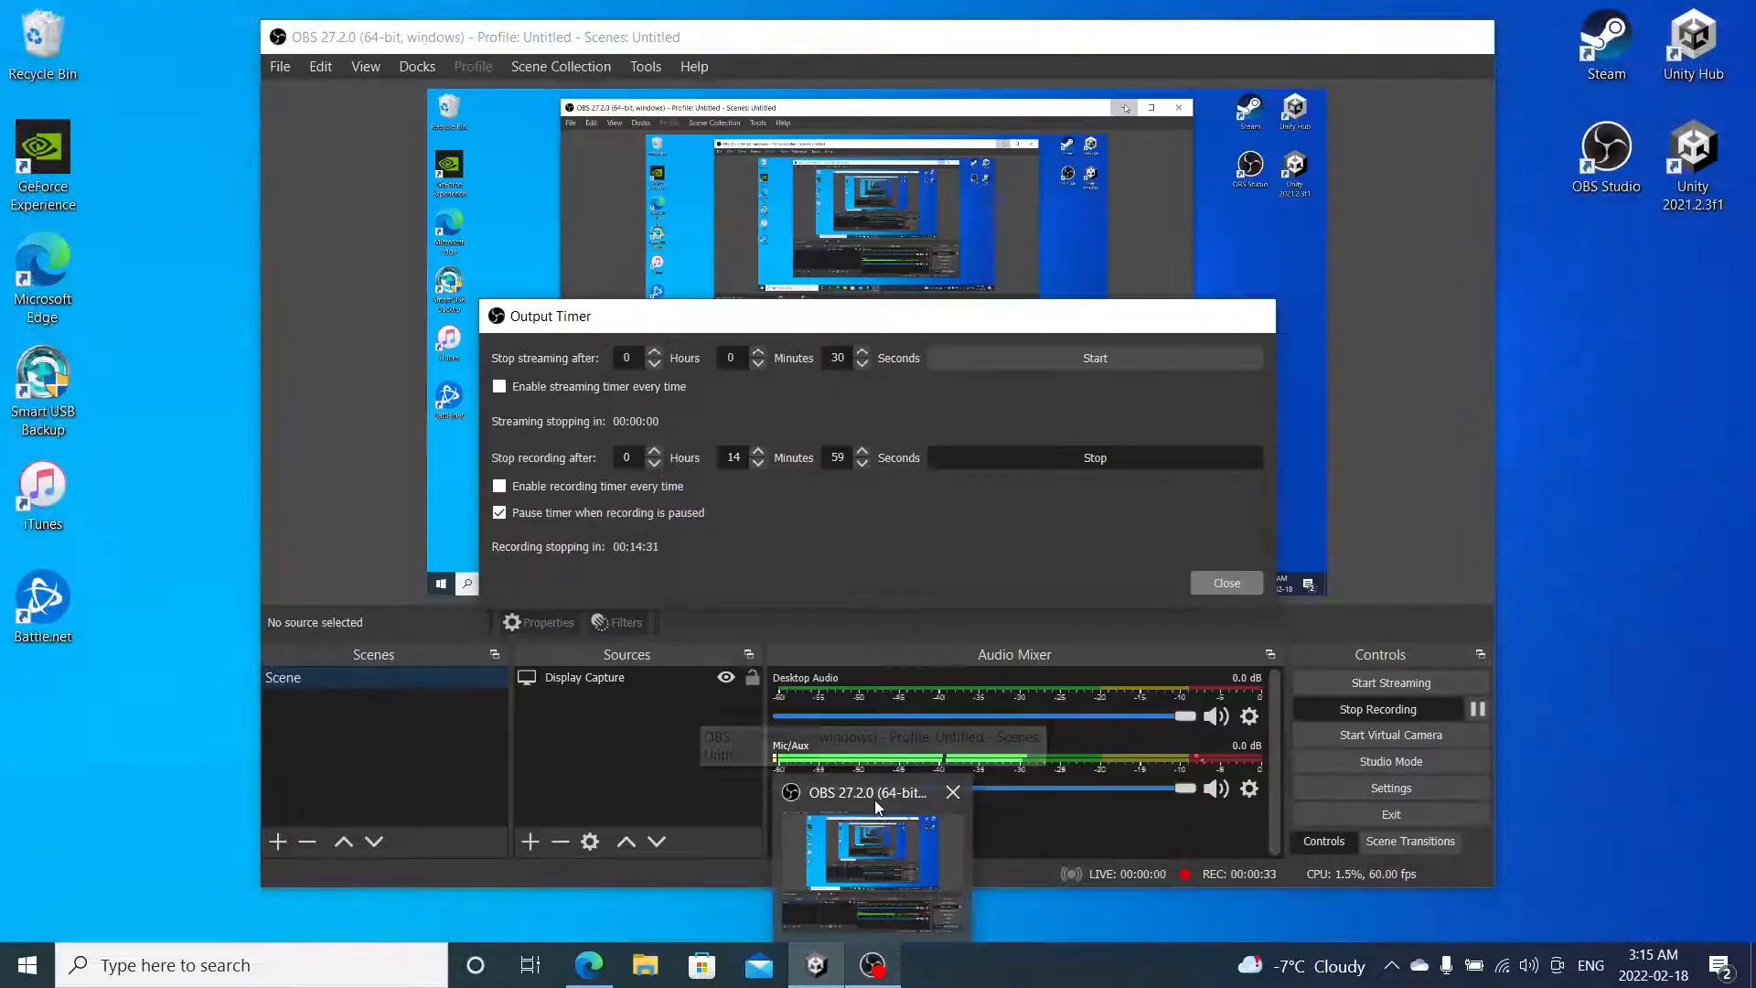
mouse_move(822, 984)
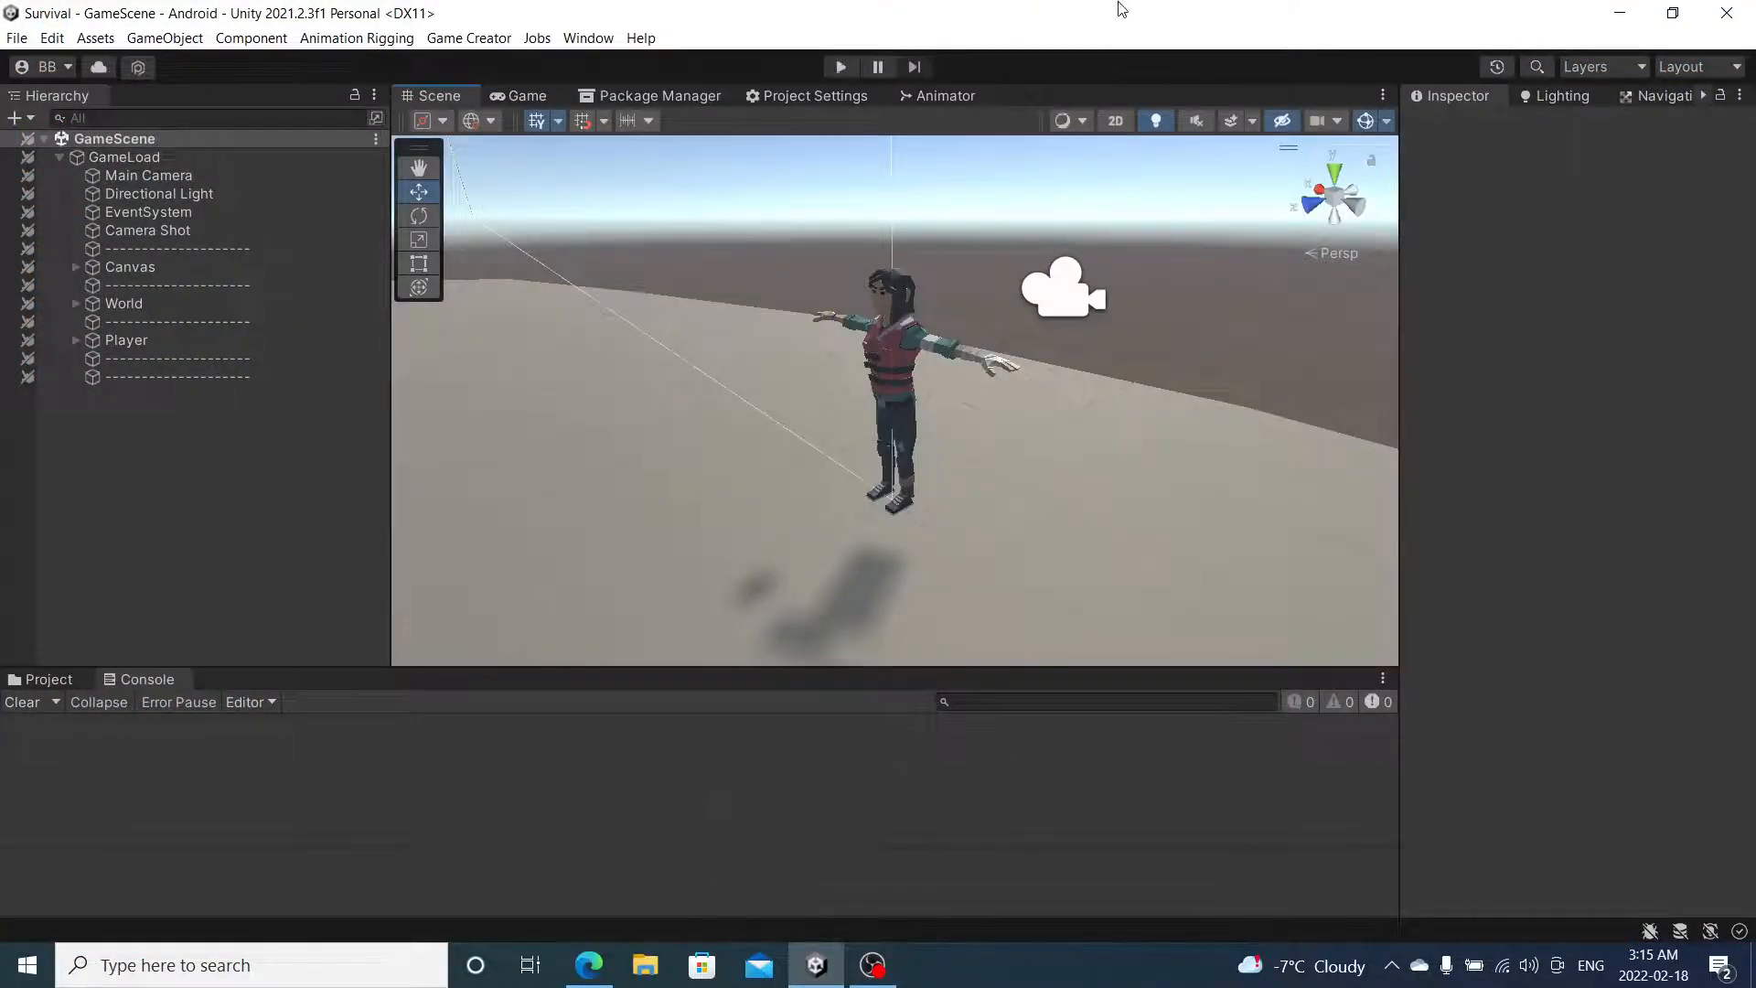
- Expand the Player and its Outfits child and compare the components on both objects
left_click_drag(1005, 478, 1034, 431, "alt")
left_click(75, 341)
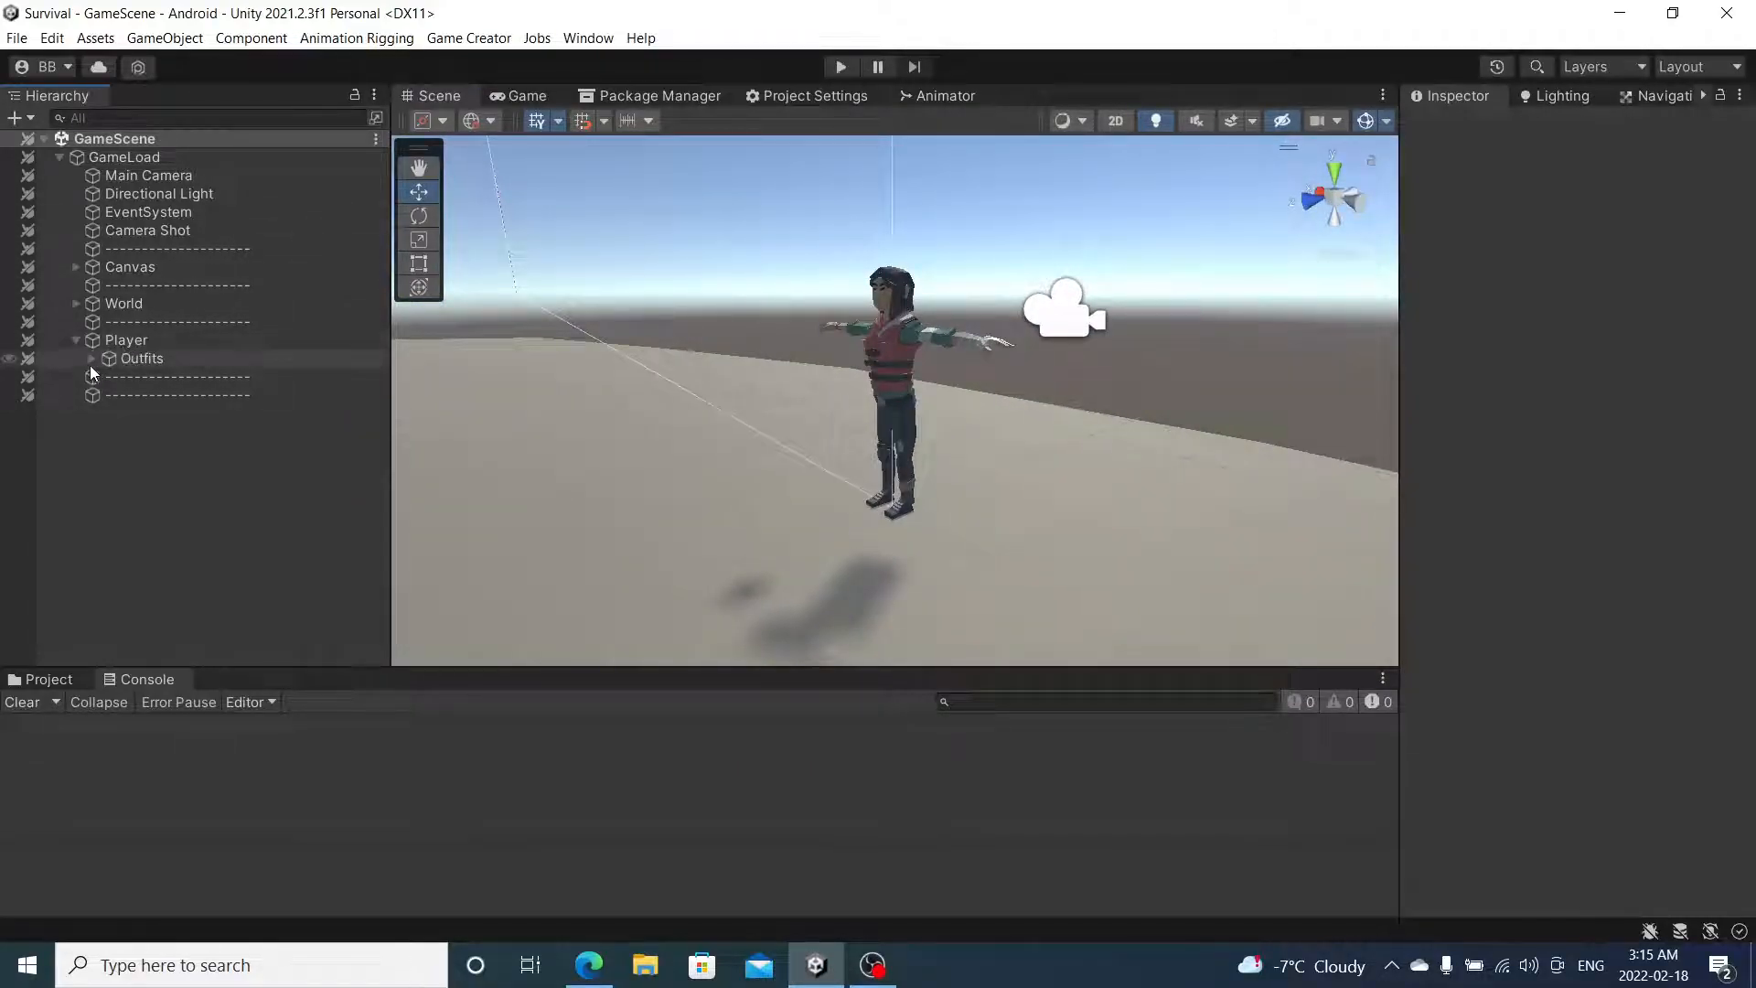
left_click(92, 361)
left_click(140, 360)
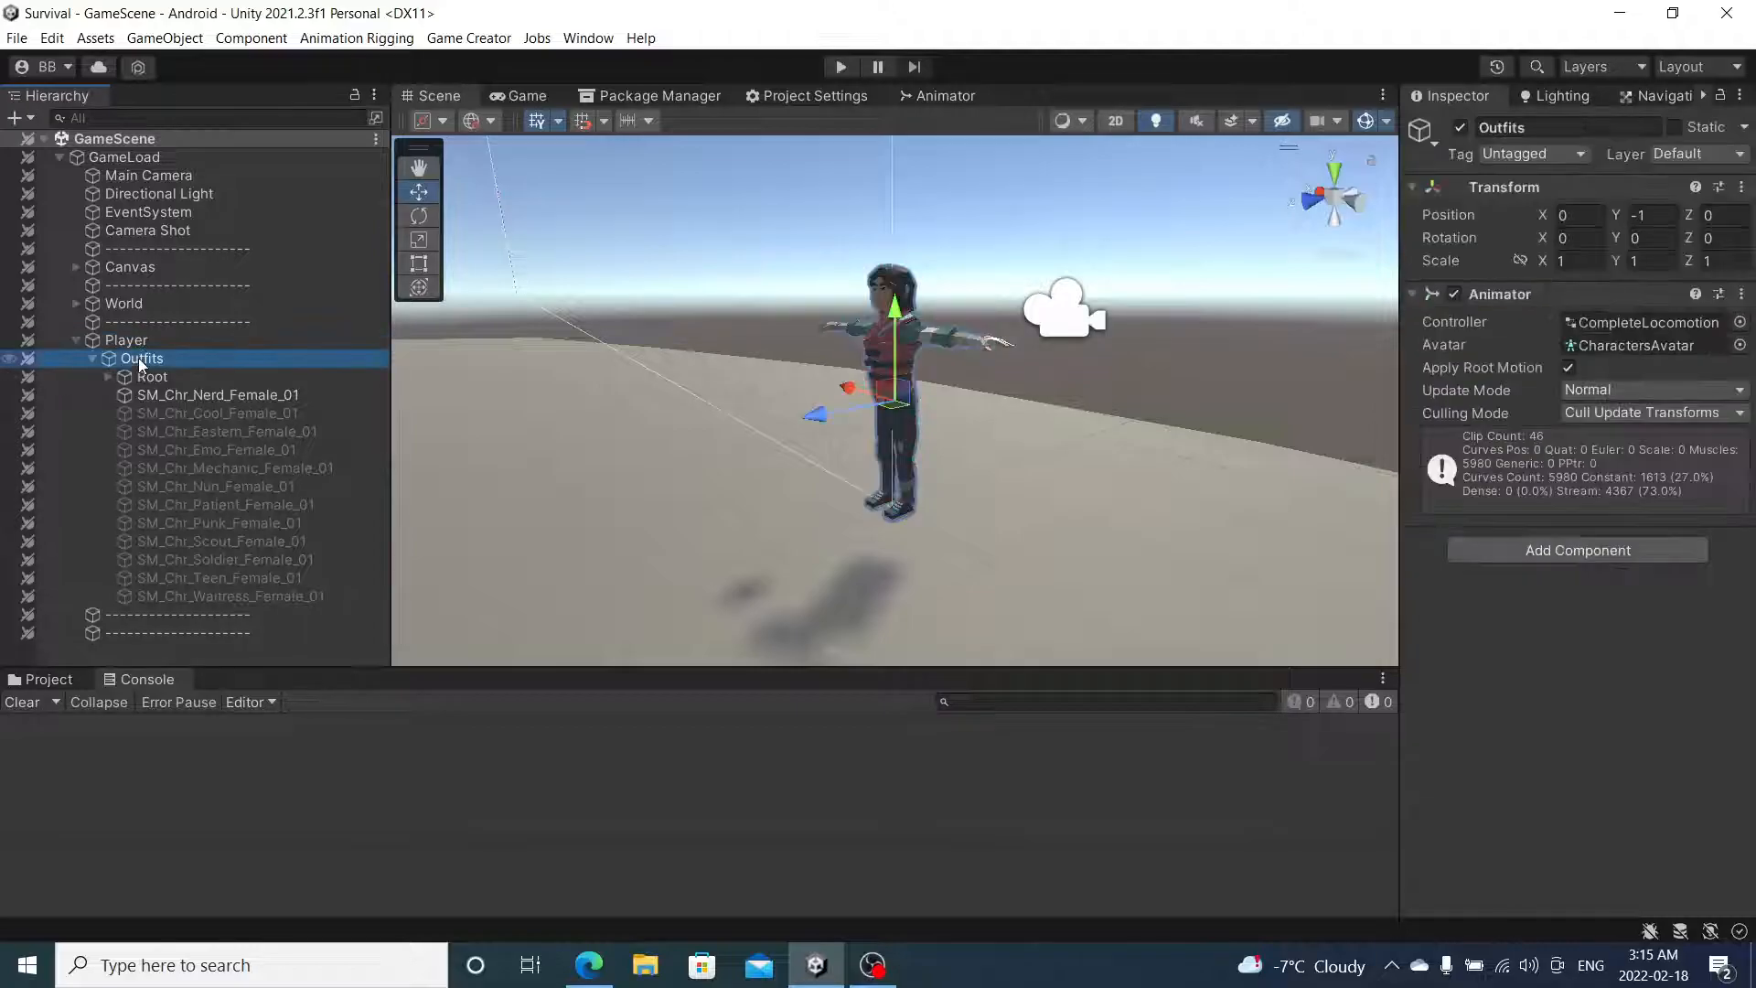
left_click(119, 339)
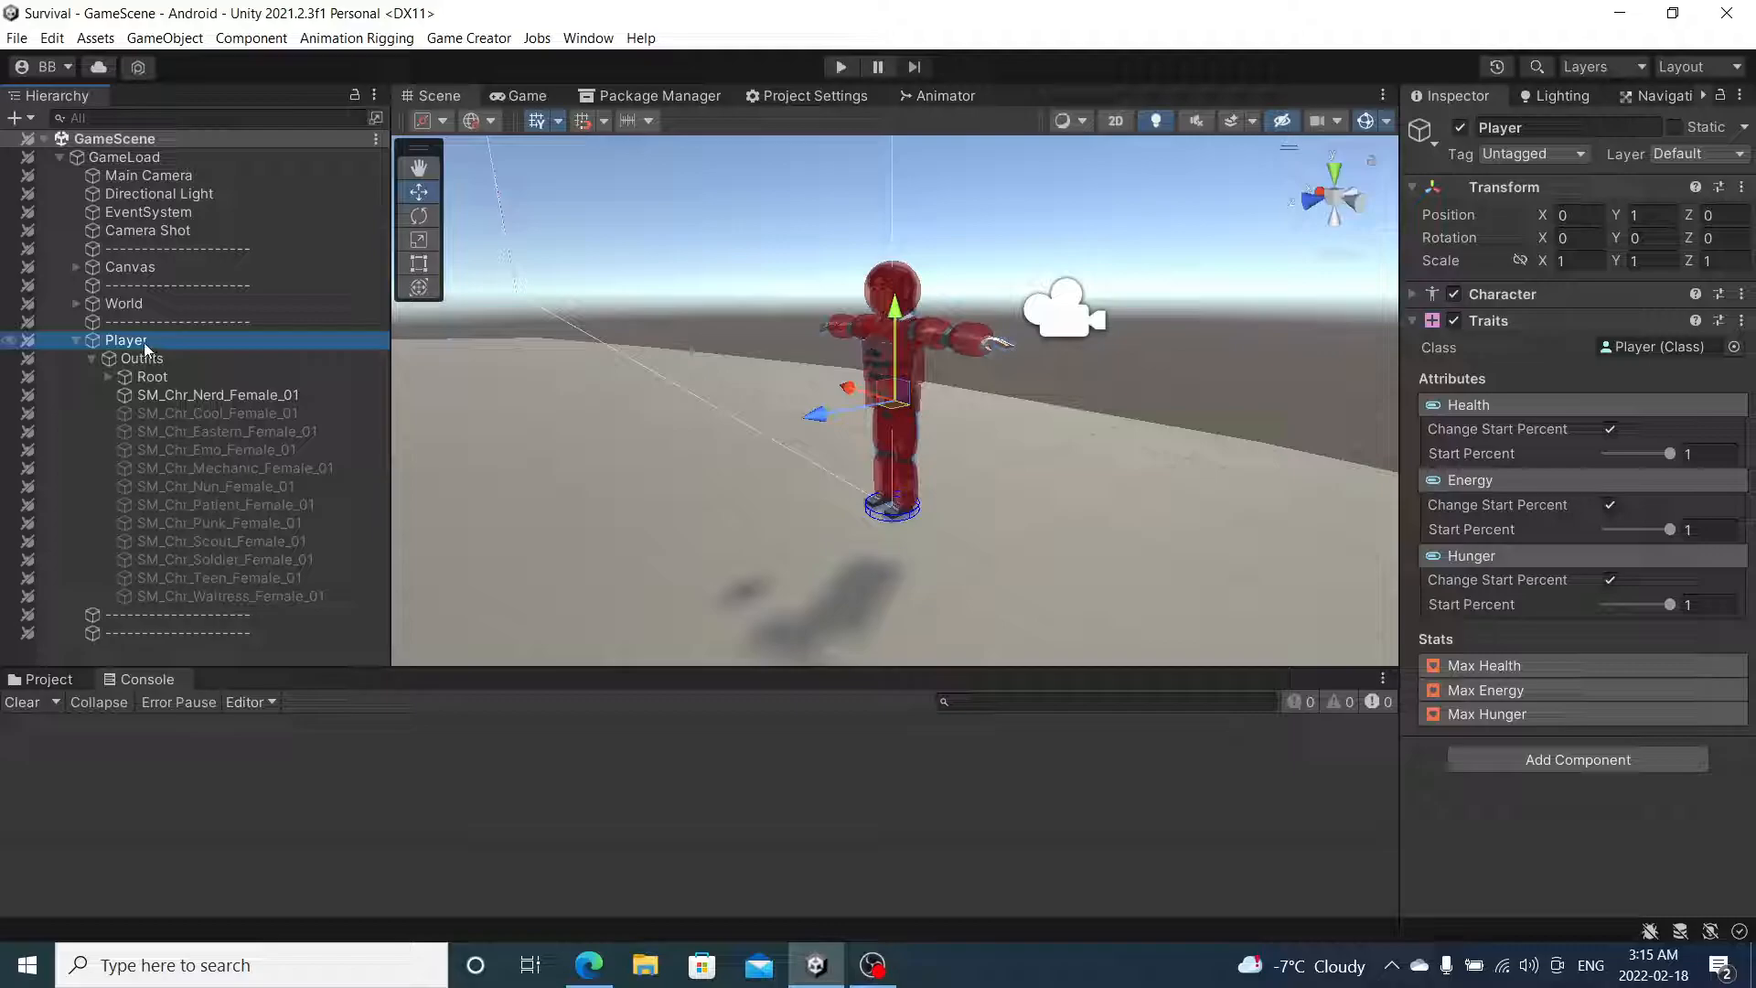
left_click(146, 359)
left_click(150, 338)
left_click(140, 356)
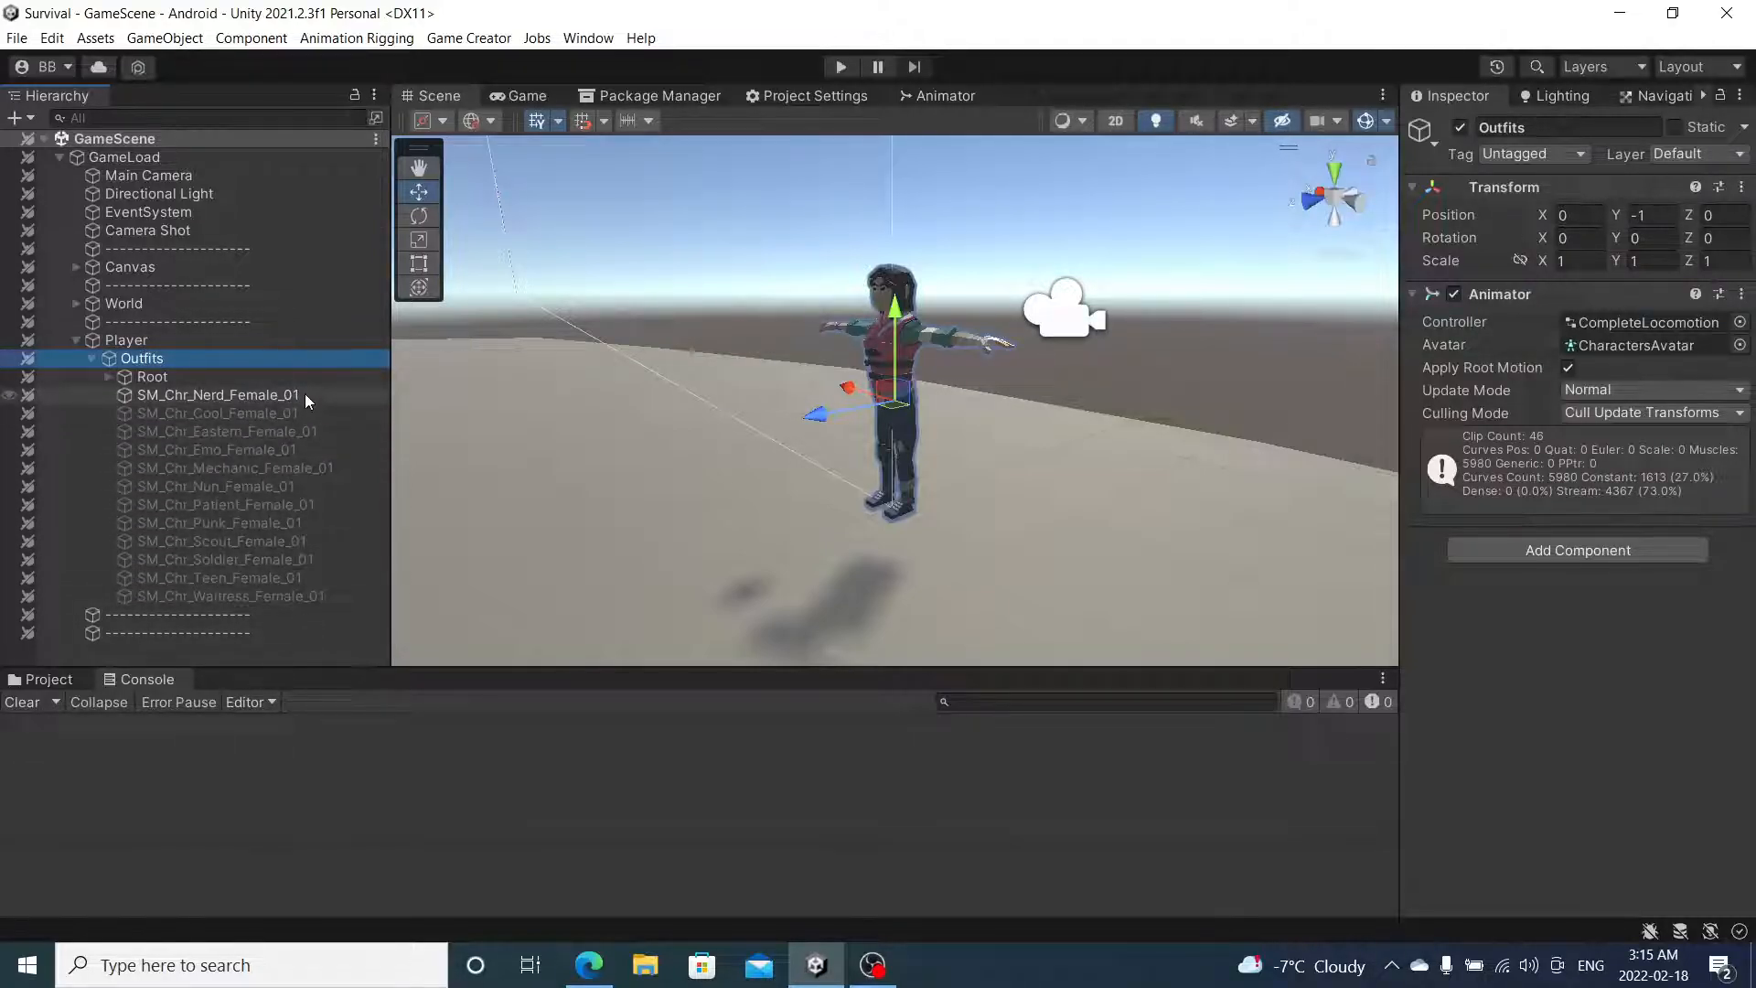
- Review the outfit meshes under Outfits and toggle SM_Chr_Mechanic_Female_01 on and off again
left_click(200, 393)
left_click(201, 413)
left_click(211, 449)
left_click(205, 504)
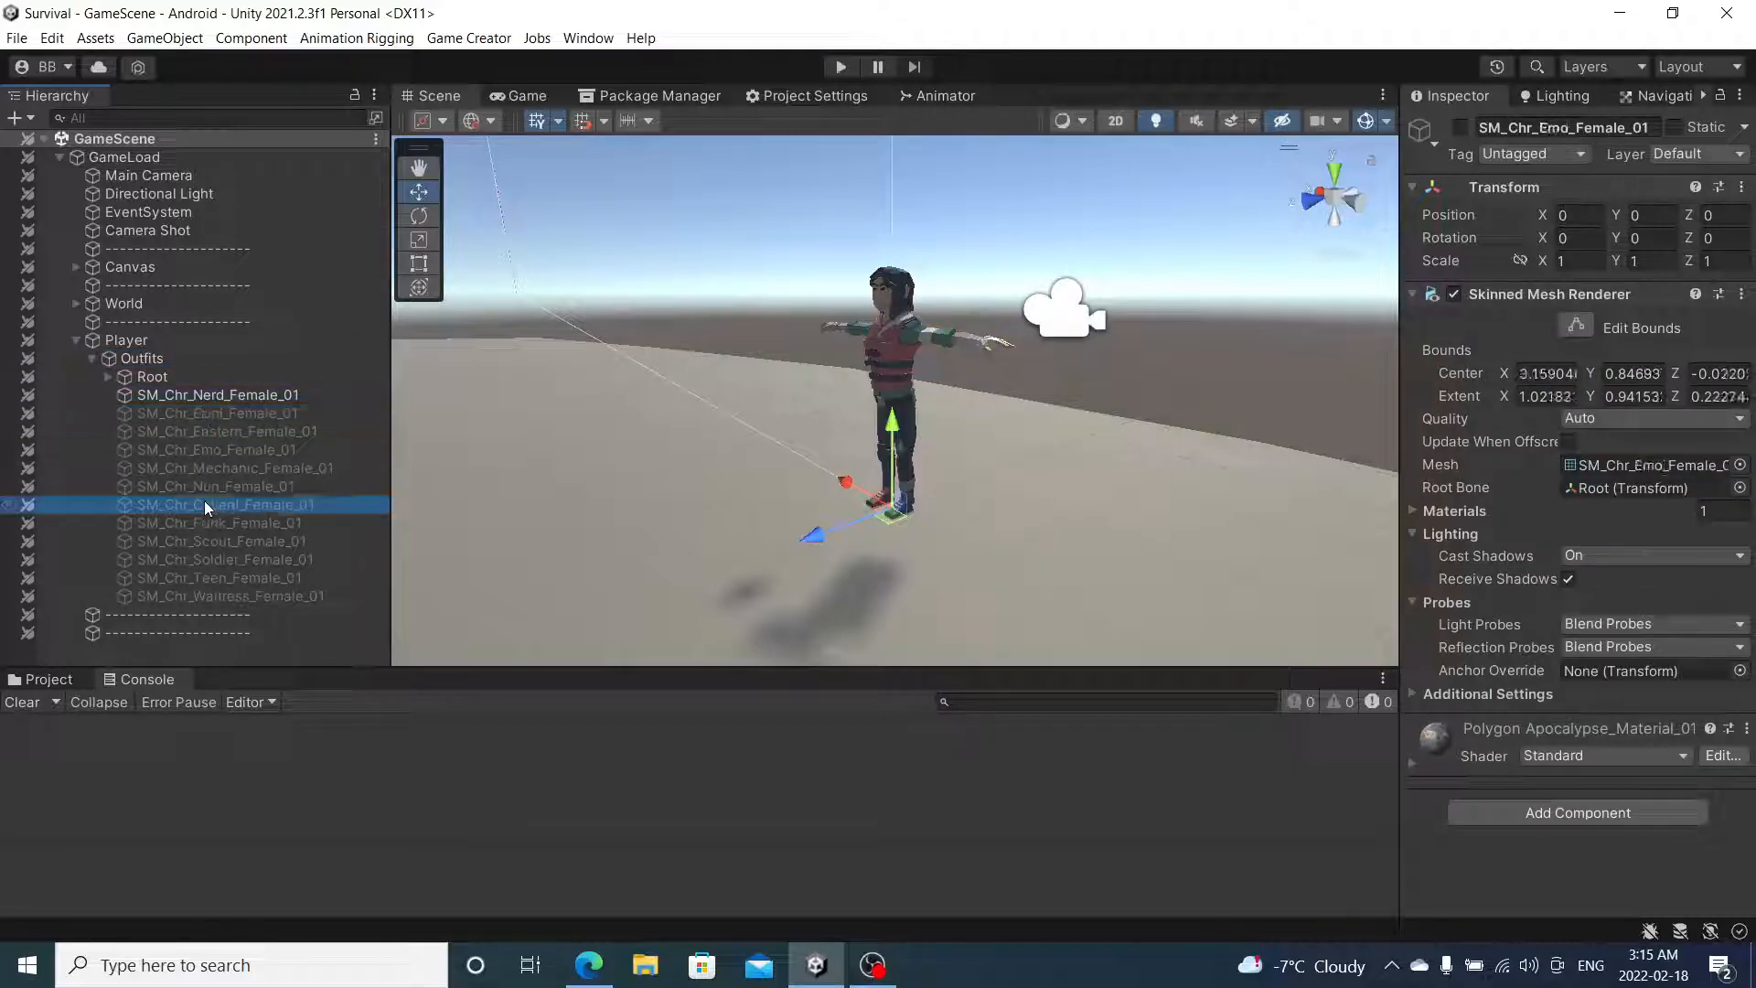
left_click(203, 559)
left_click(252, 467)
left_click(1461, 127)
left_click(1461, 127)
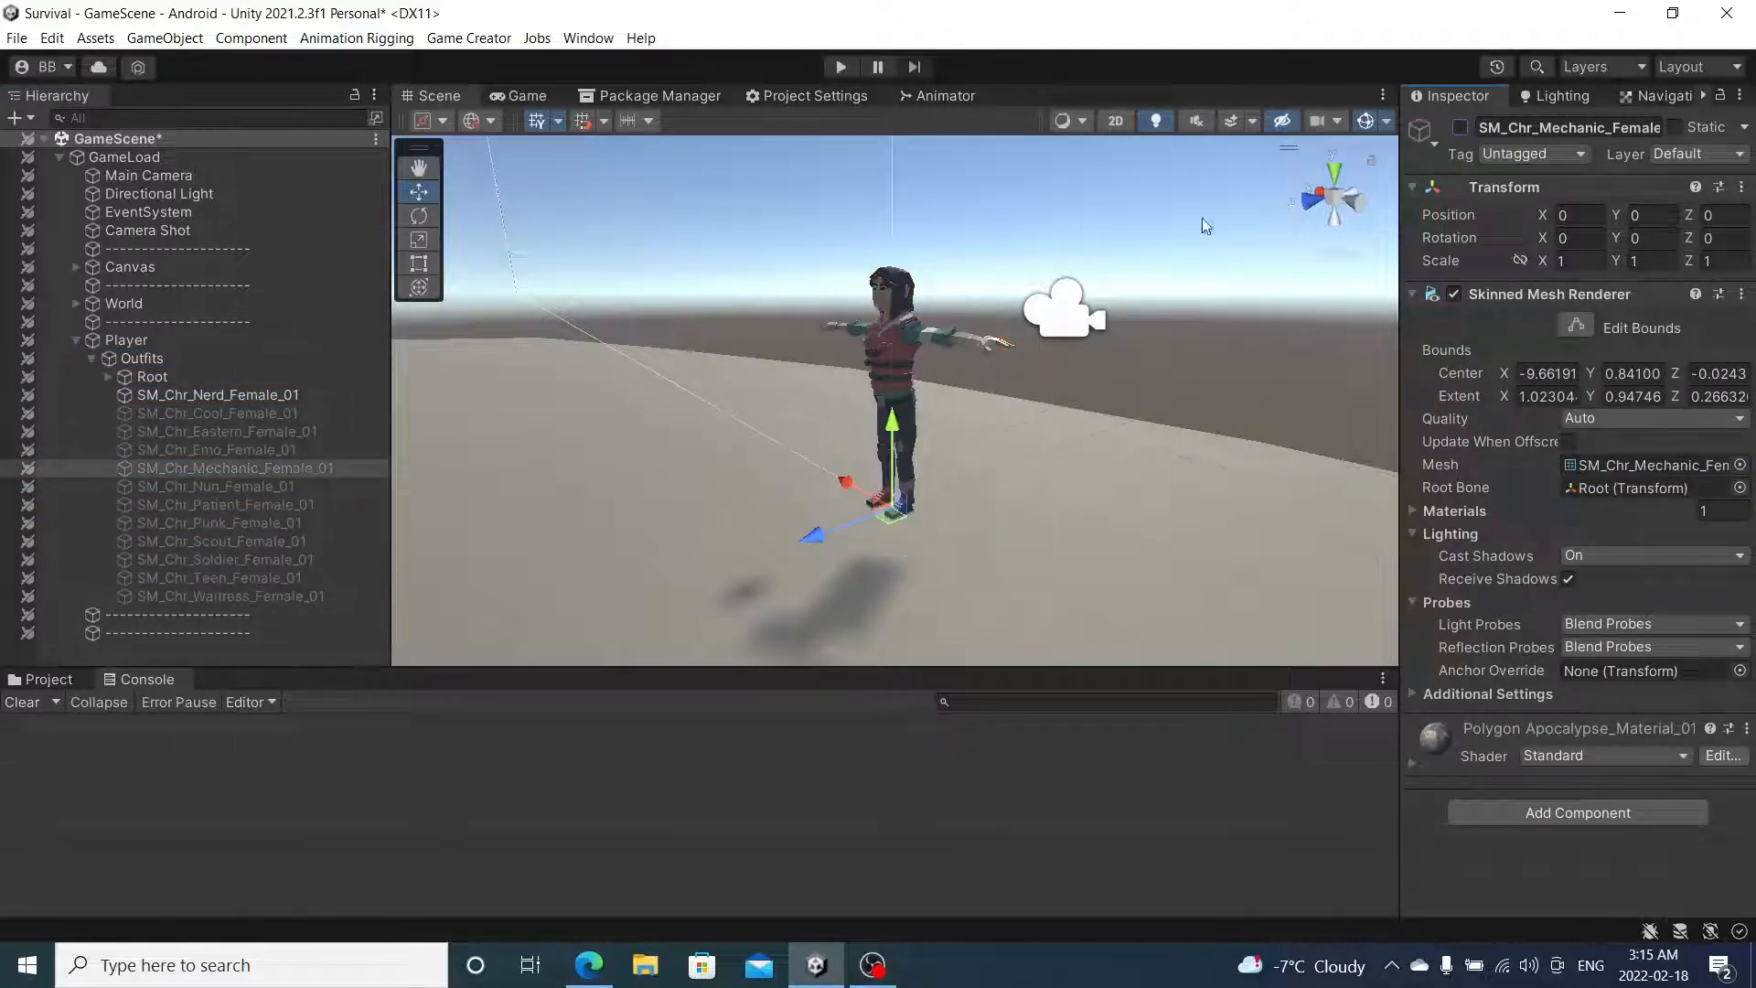
- Collapse Outfits and create an empty child object named "Wepons" under Player
left_click(129, 360)
left_click(91, 359)
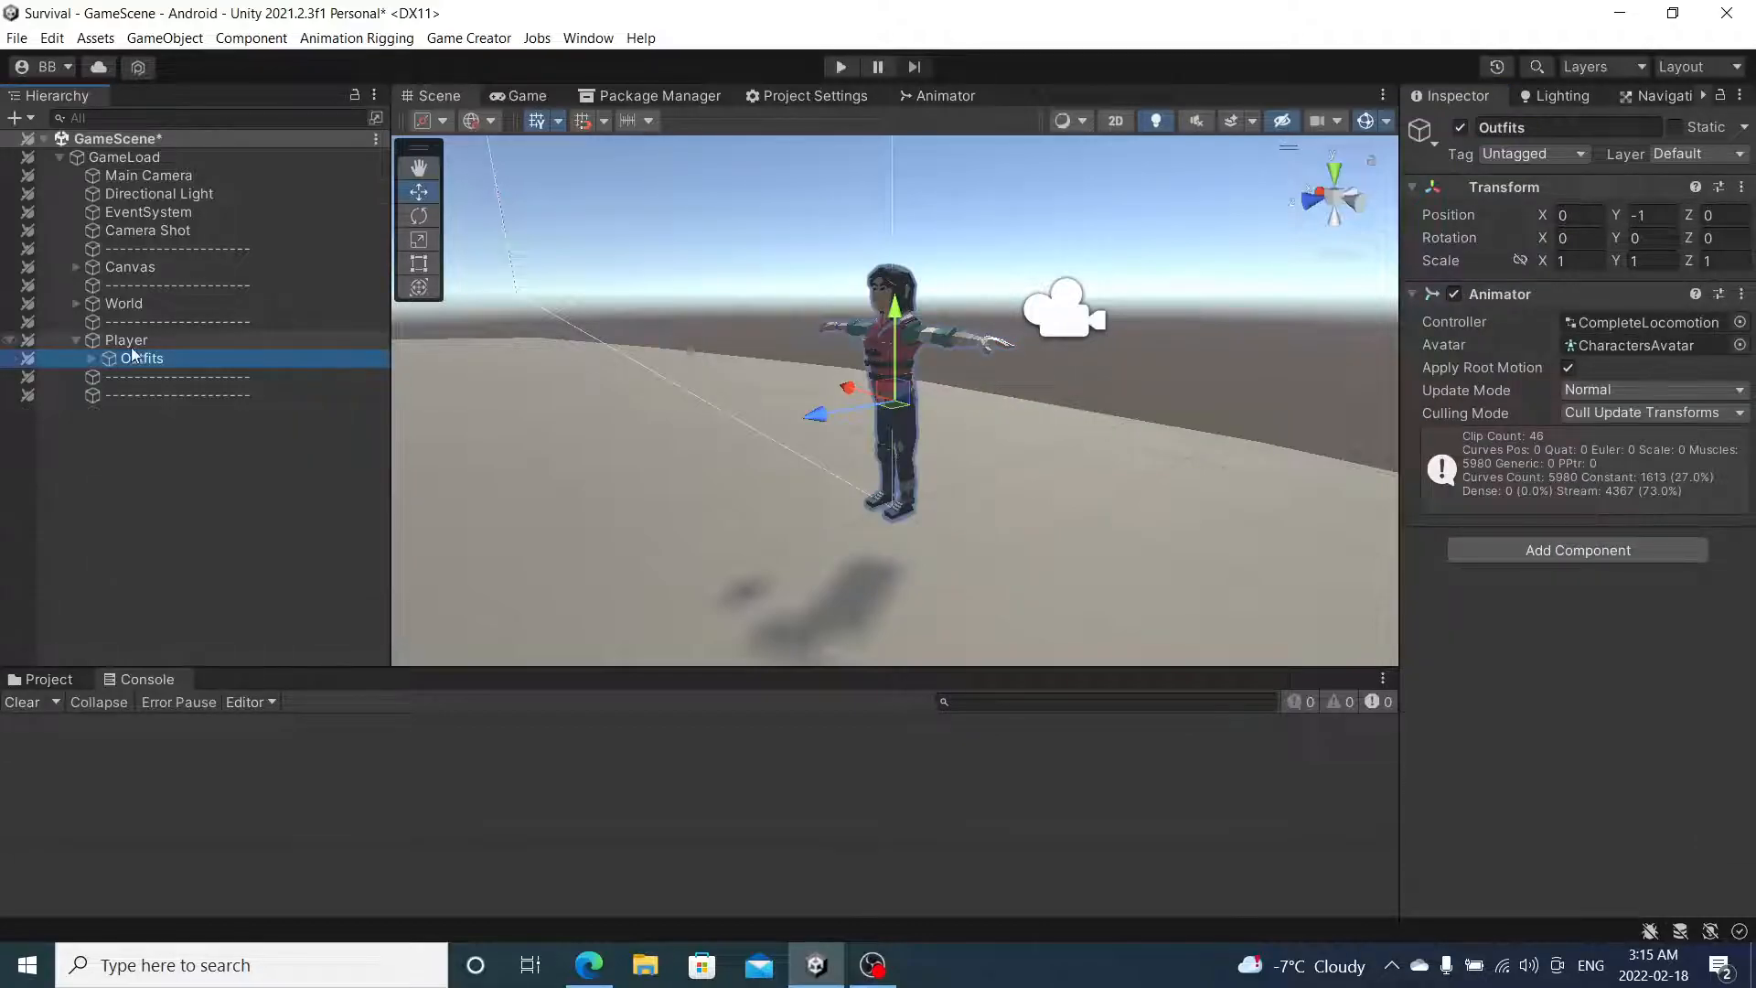
left_click(138, 342)
right_click(136, 342)
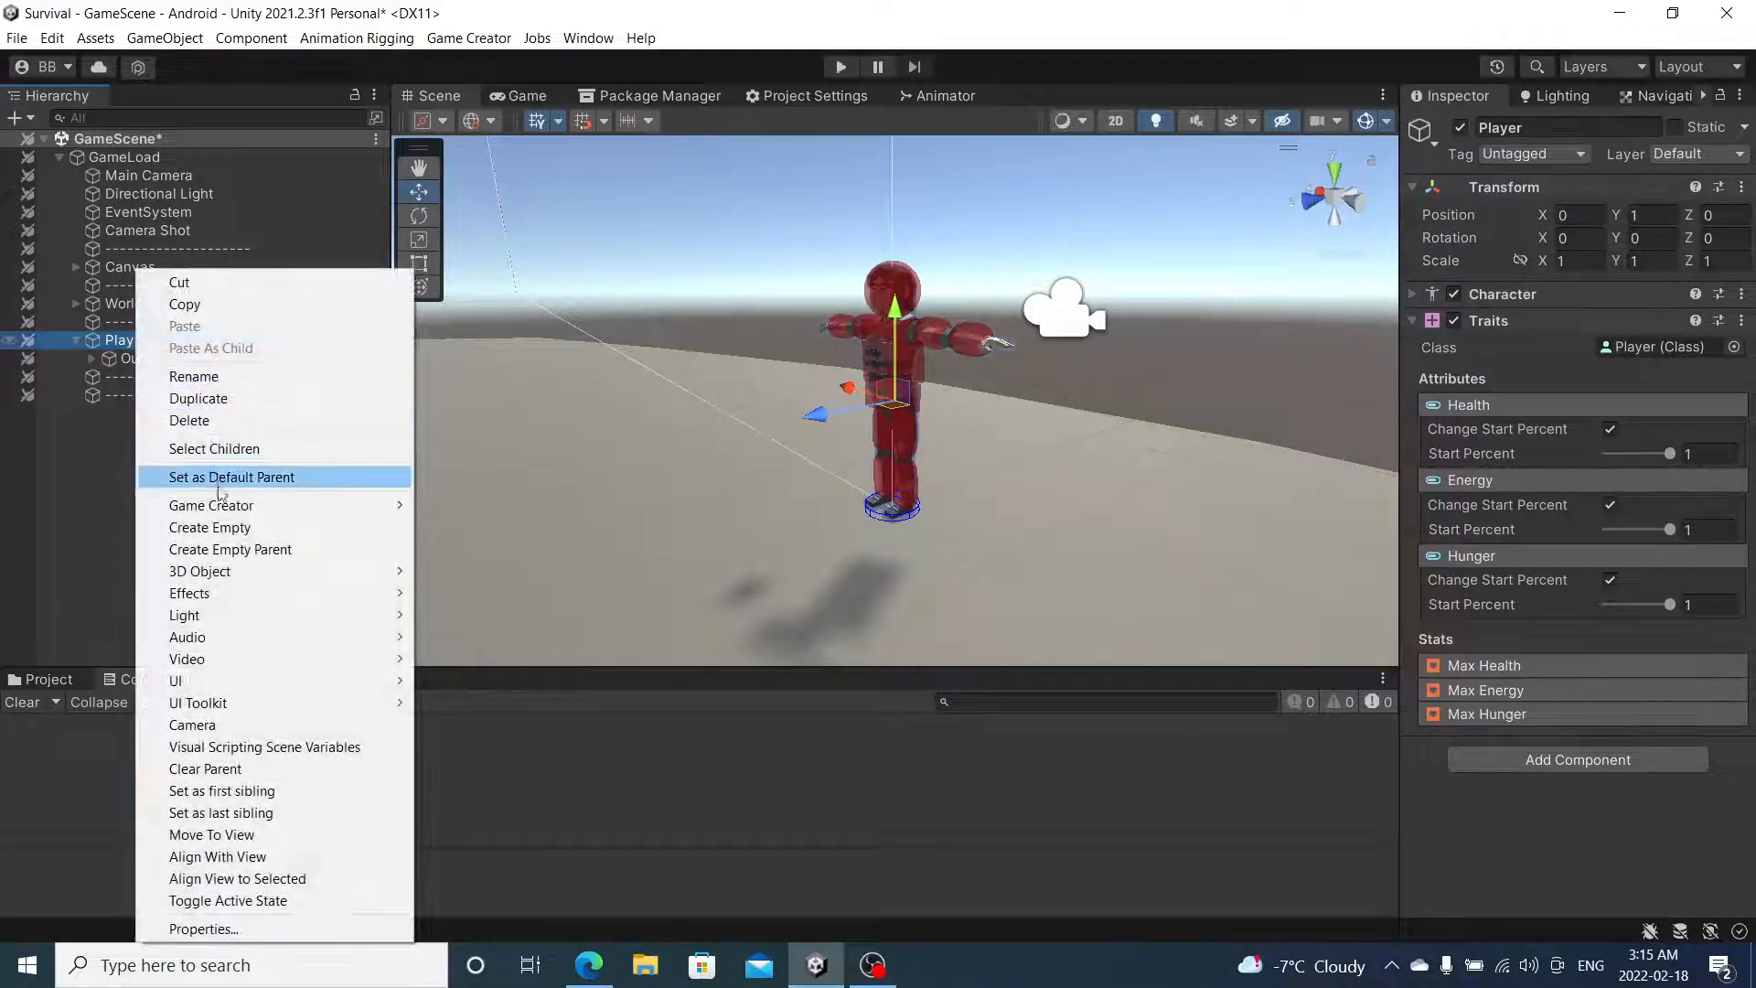
left_click(223, 521)
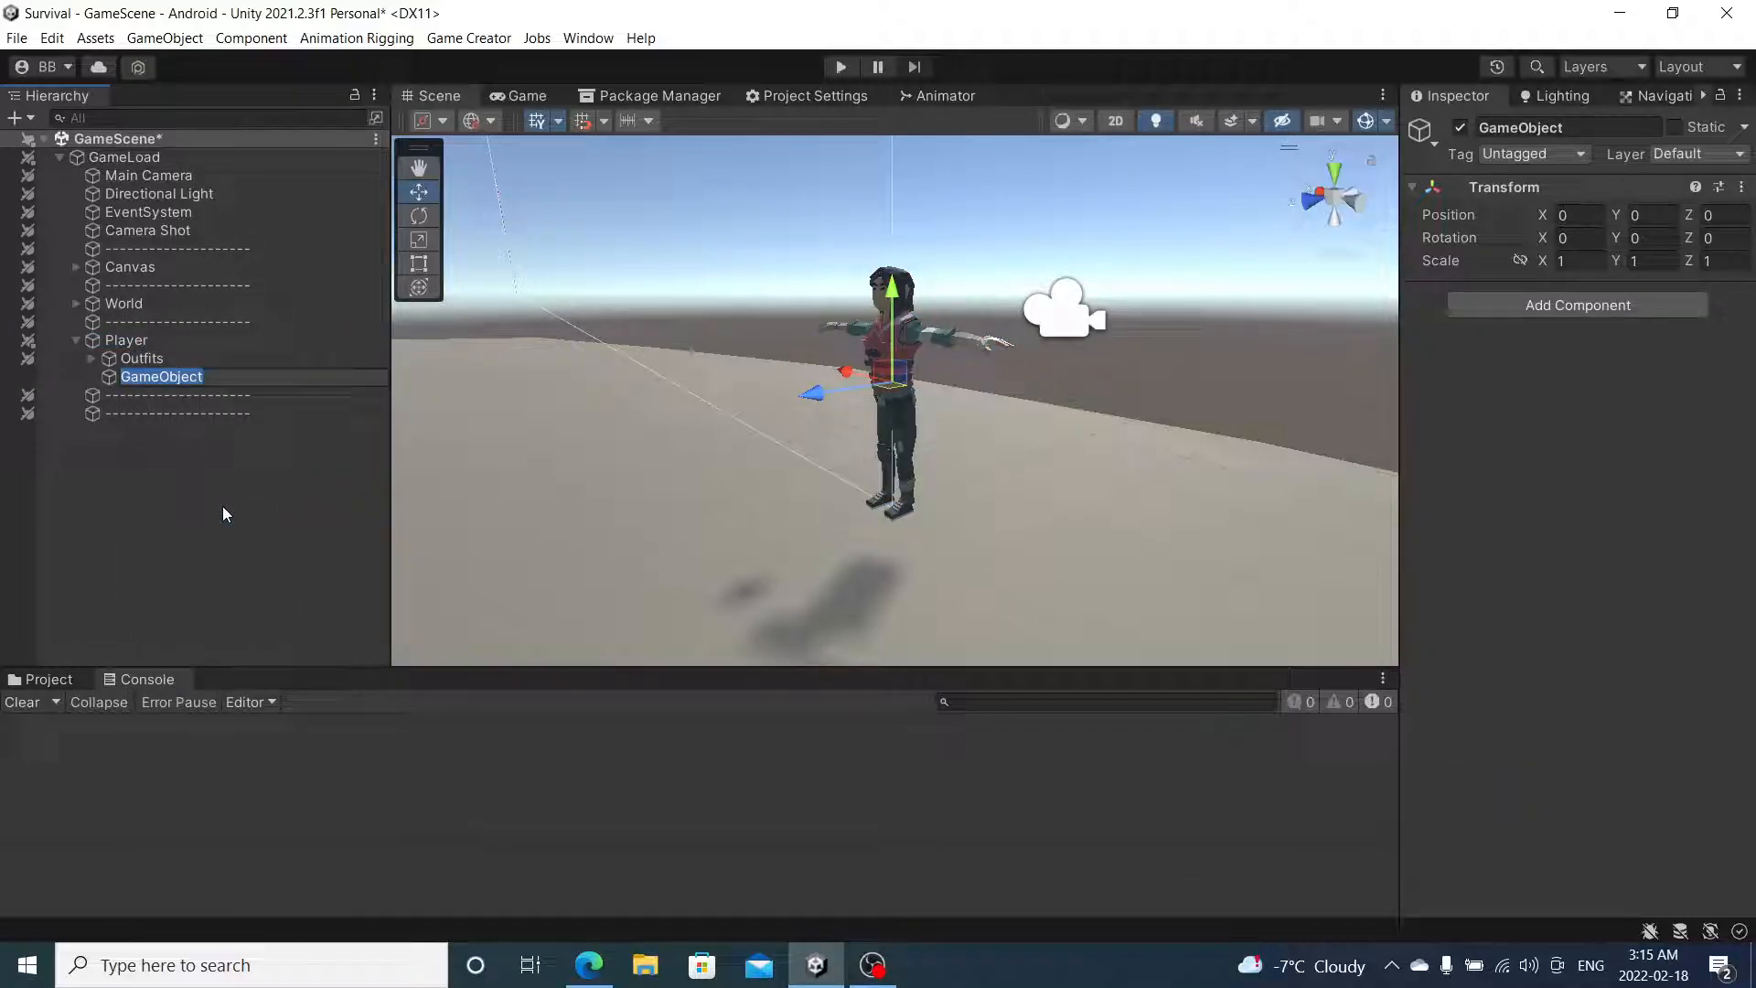
type("Wepons")
key("Return")
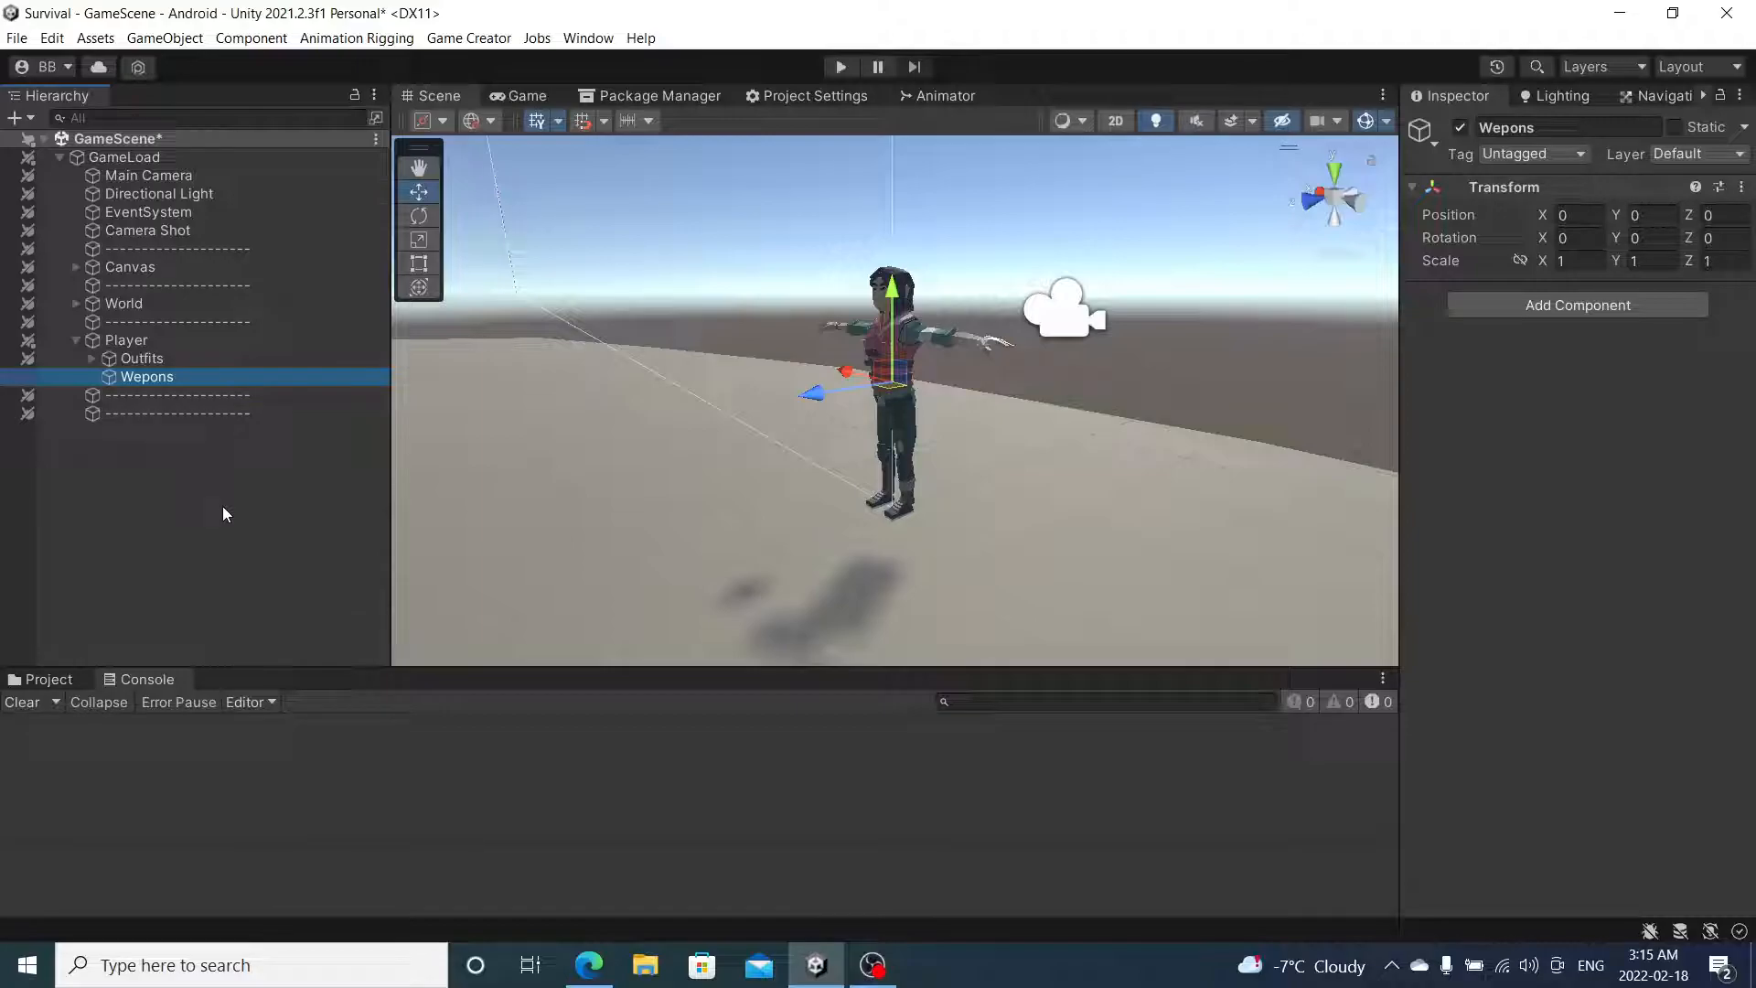
- Duplicate the Wepons object under Player and rename the copy "Armor"
key("ctrl+d")
left_click(1520, 128)
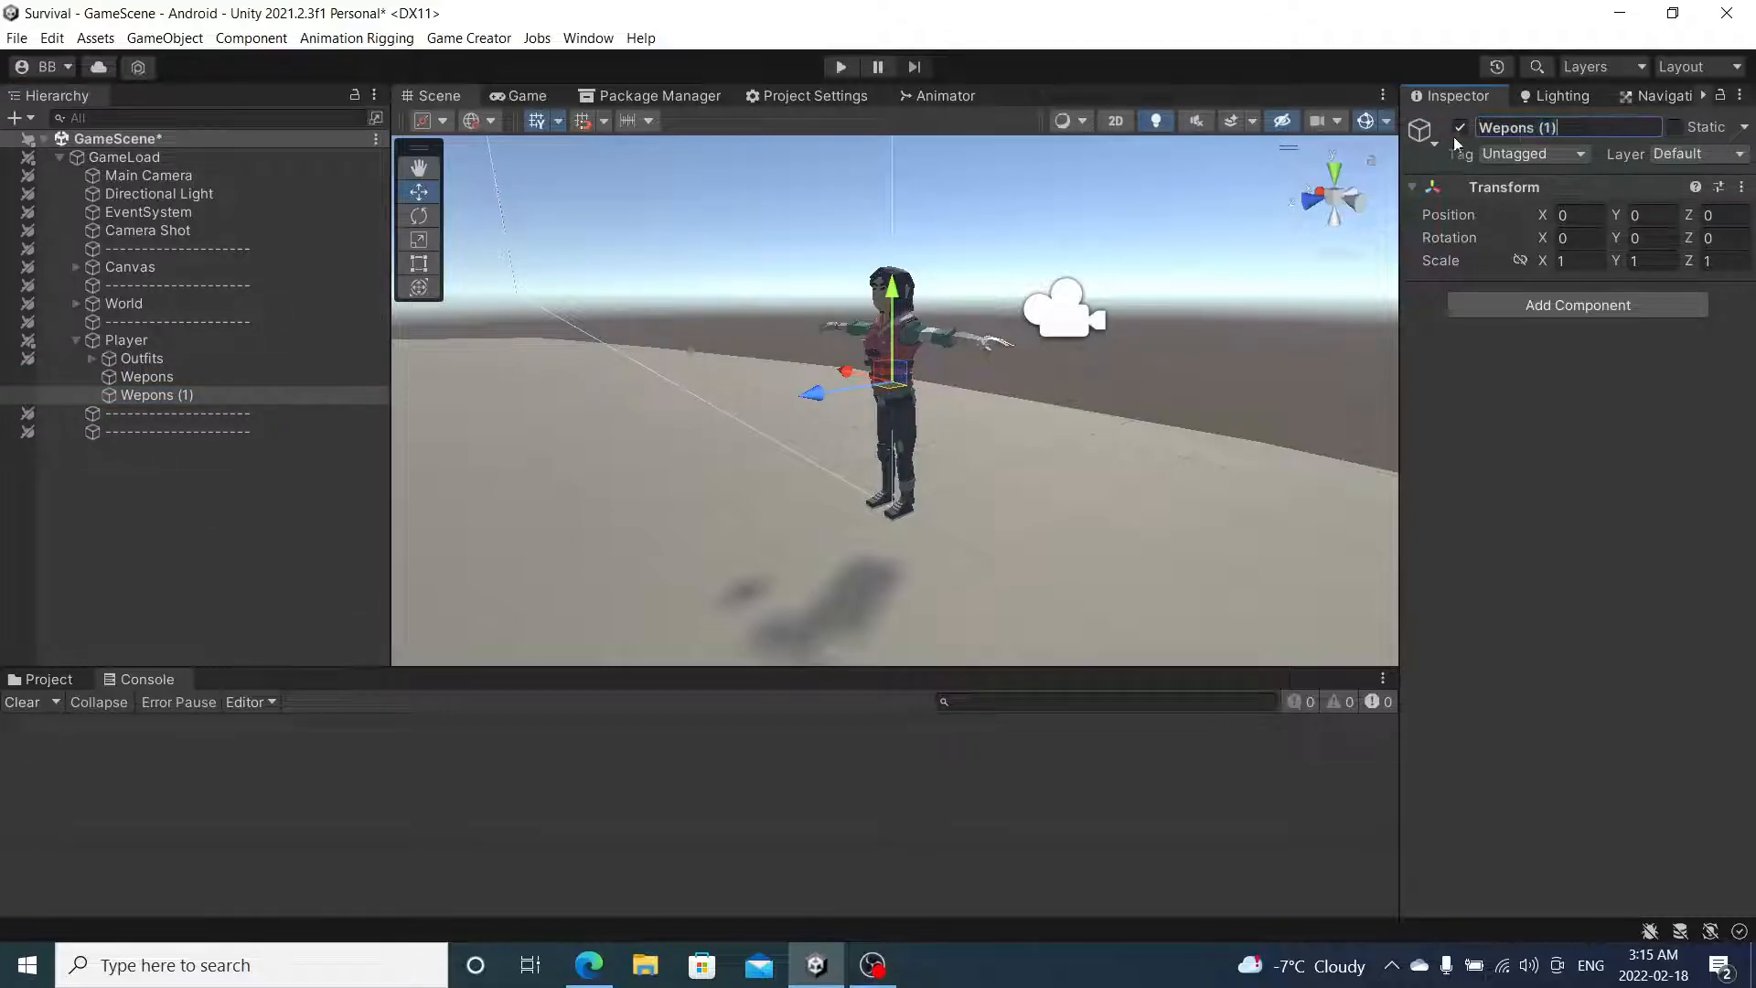
type("Armor")
key("Return")
- Duplicate the Armor object under Player and rename the copy "Items"
left_click(273, 397)
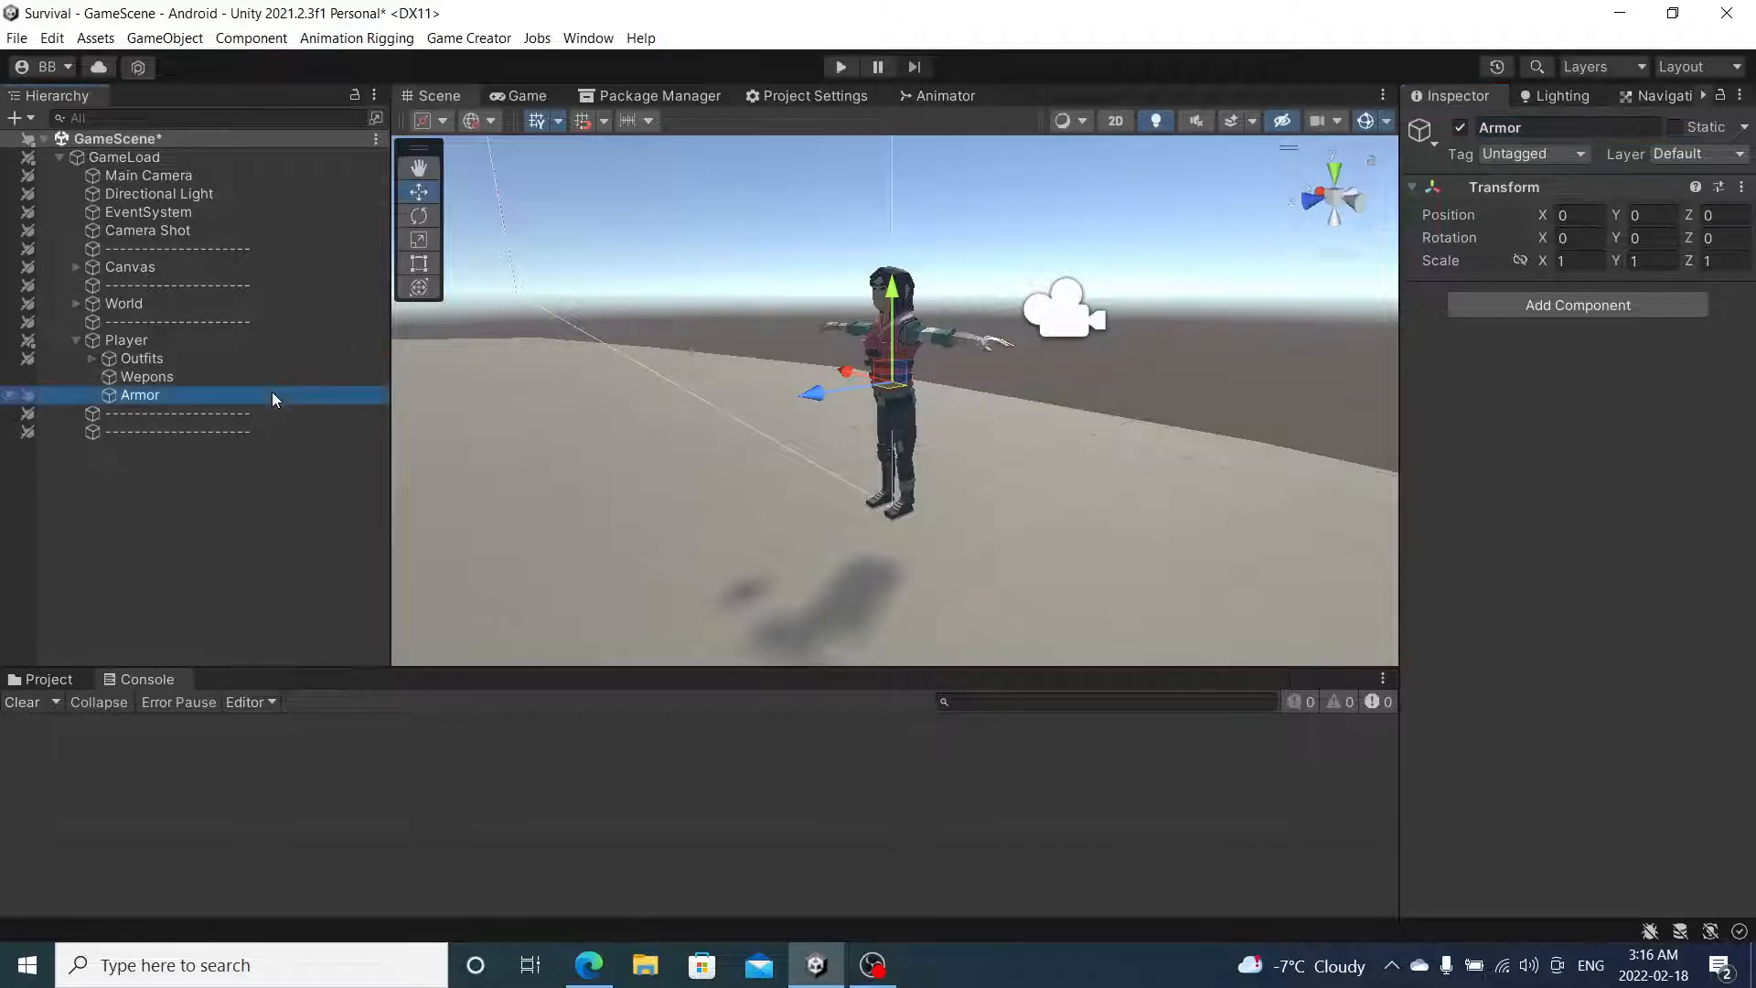
key("ctrl+d")
left_click_drag(1564, 128, 1372, 119)
type("It")
key("Return")
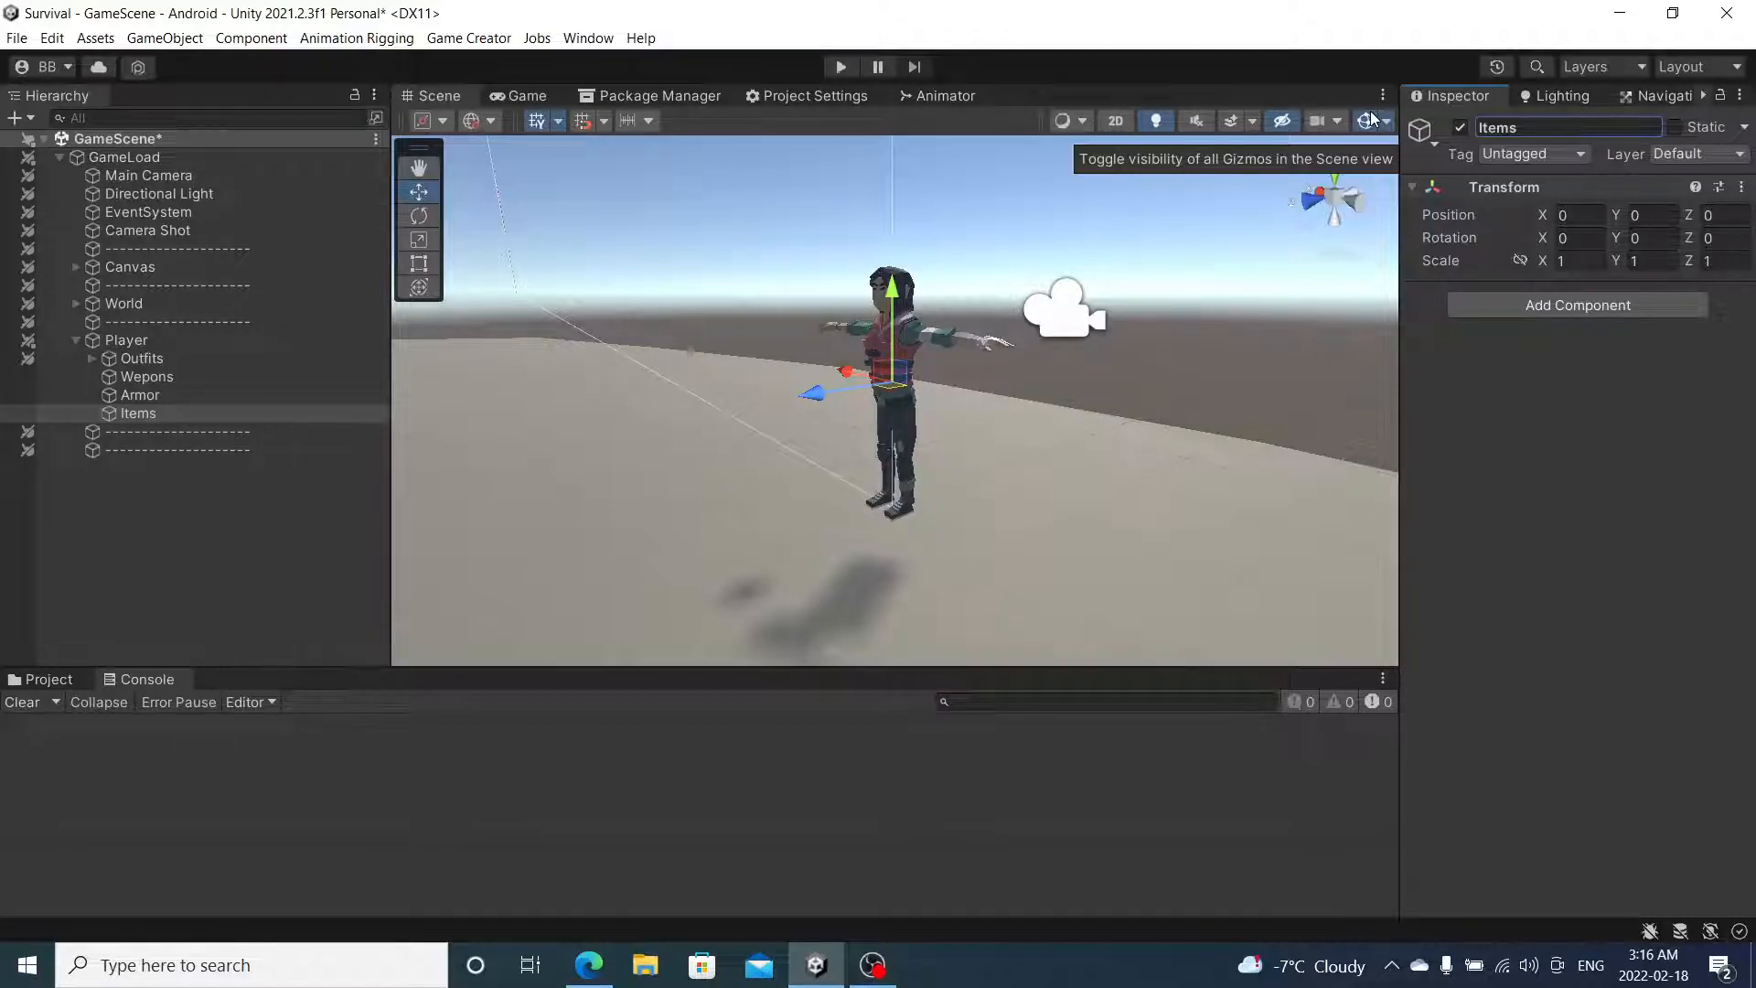
left_click(165, 381)
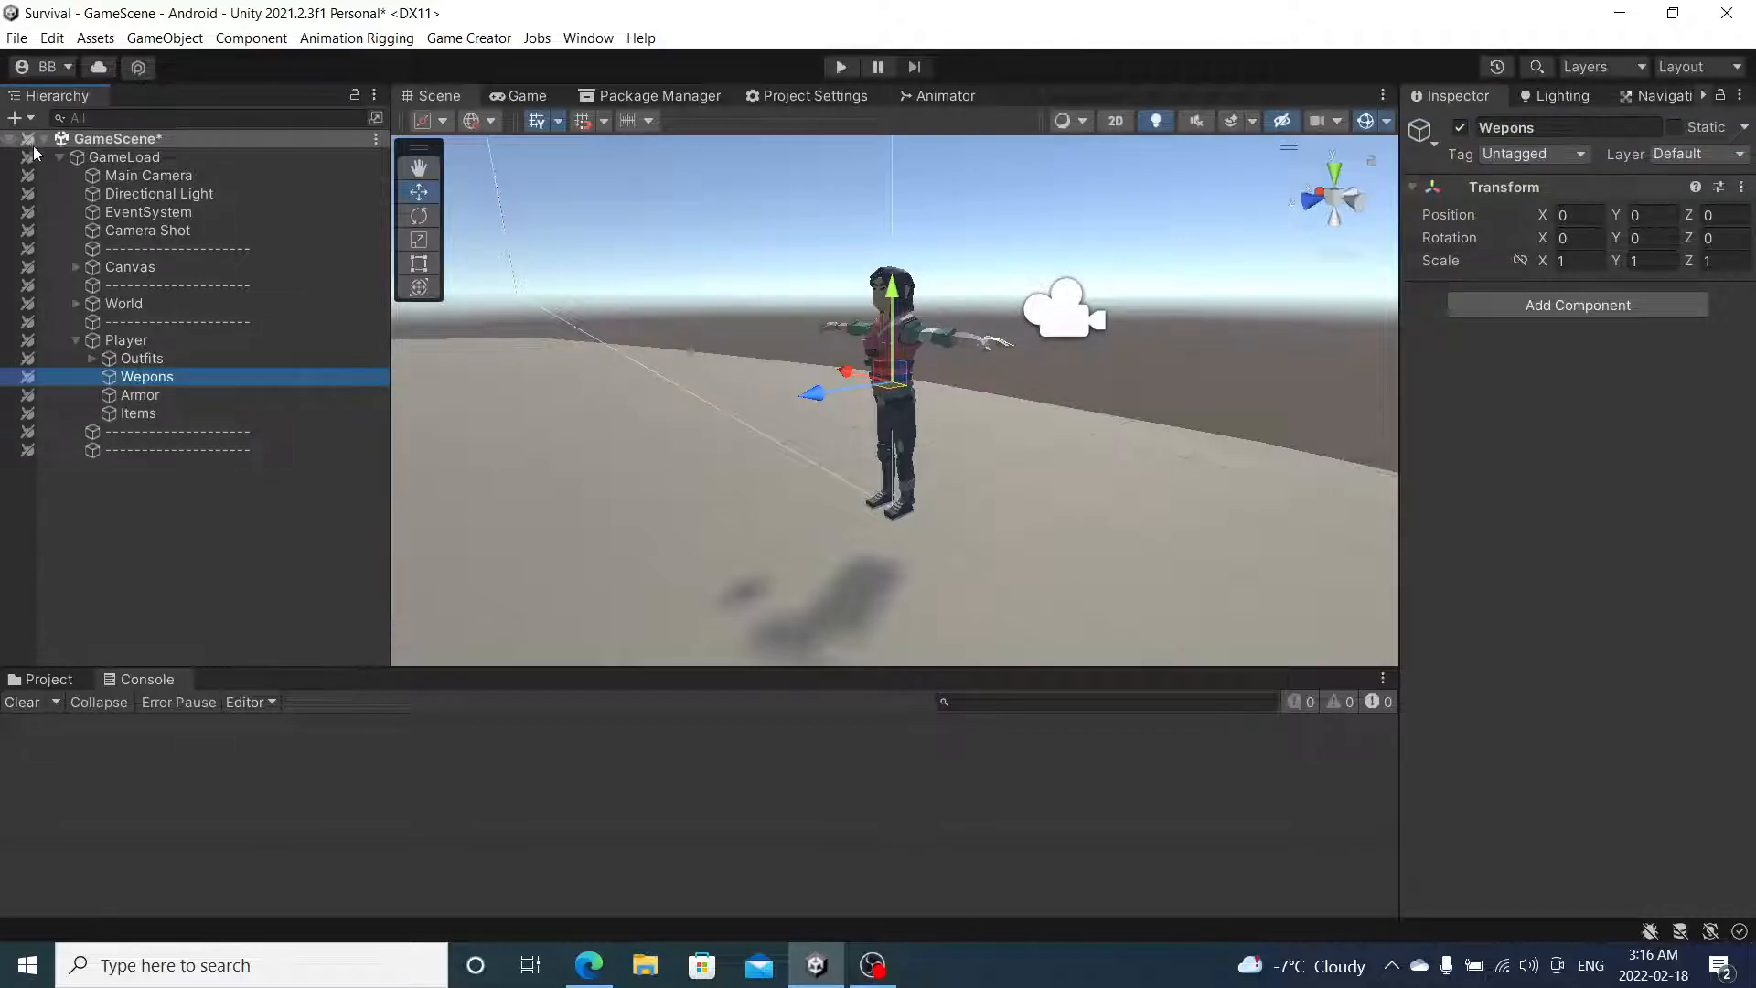
left_click(150, 409)
left_click(156, 378)
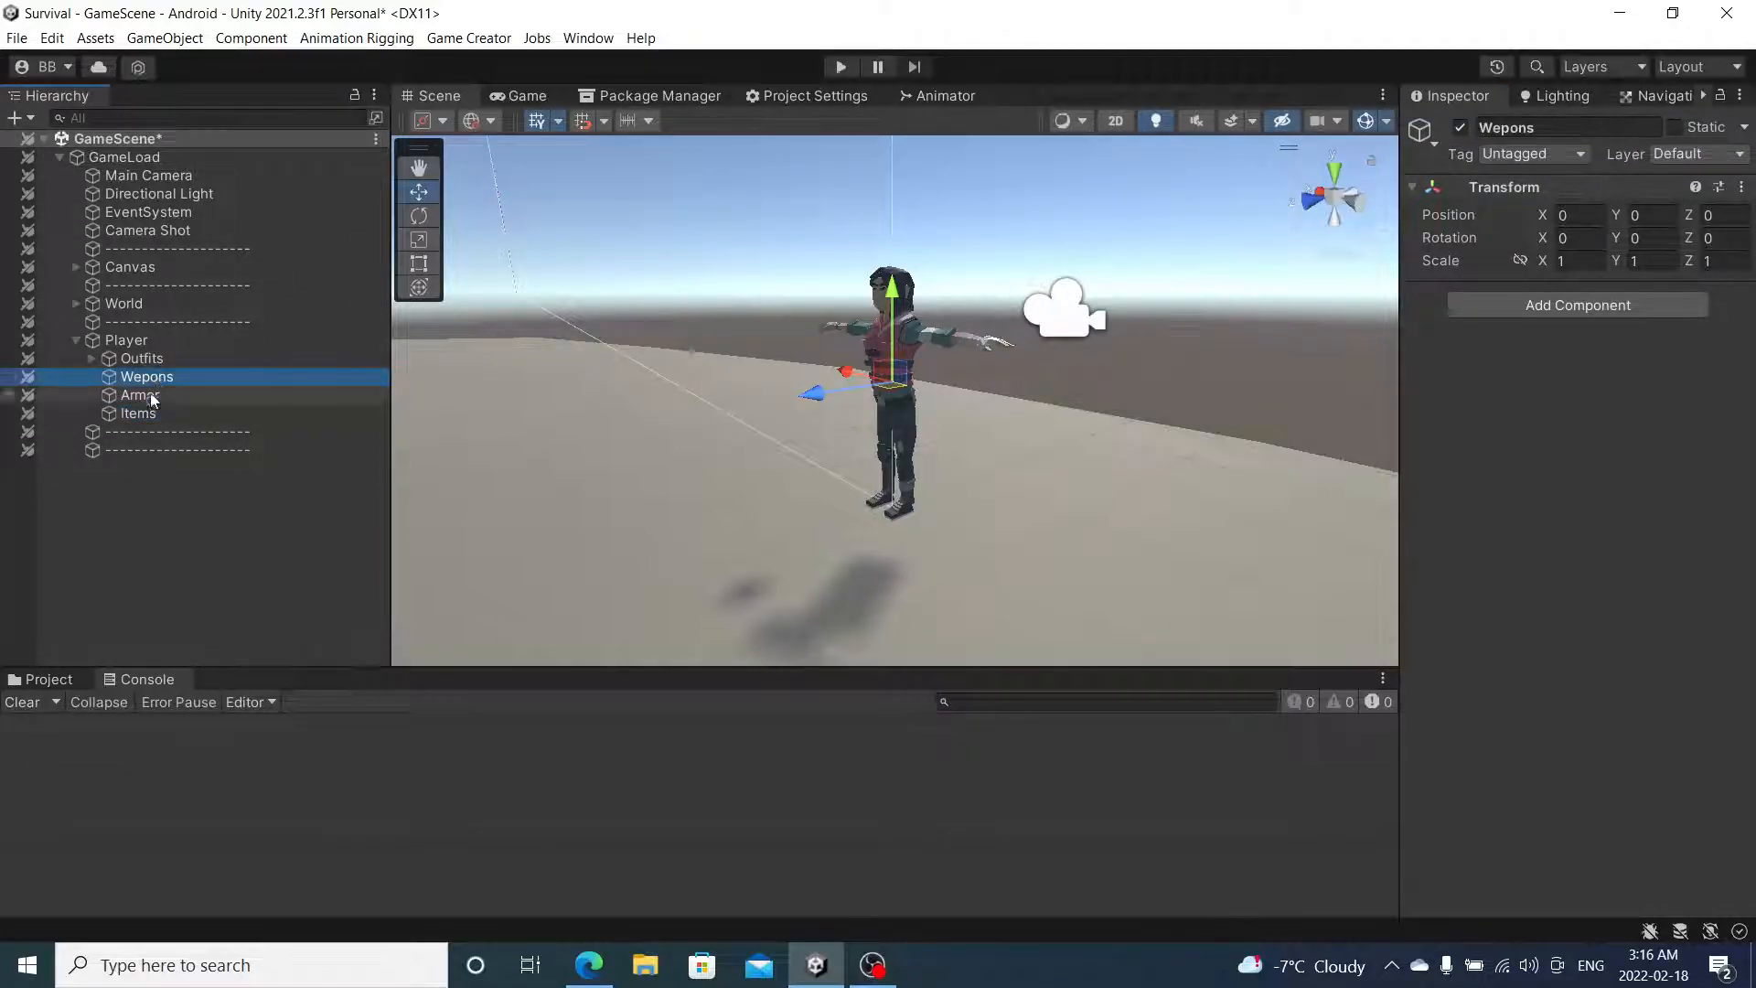
left_click(145, 410)
- Add a Trigger component to the Wepons object under Player
left_click(162, 379)
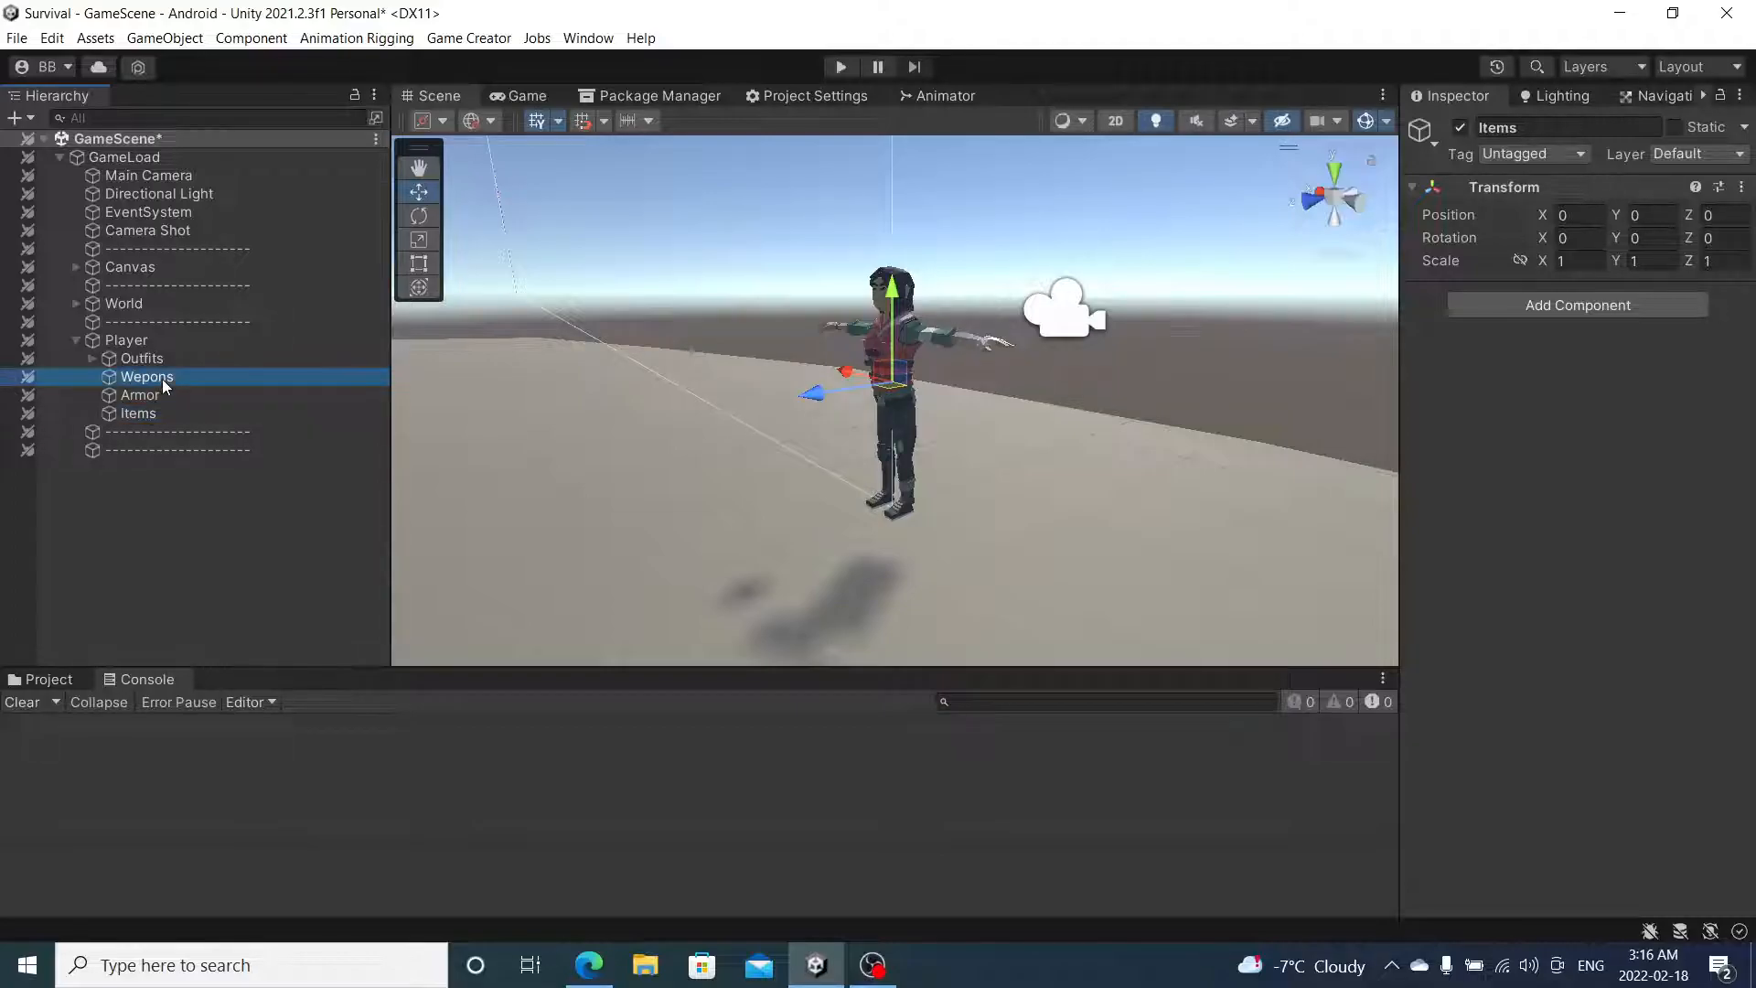
left_click(1599, 298)
type("tr")
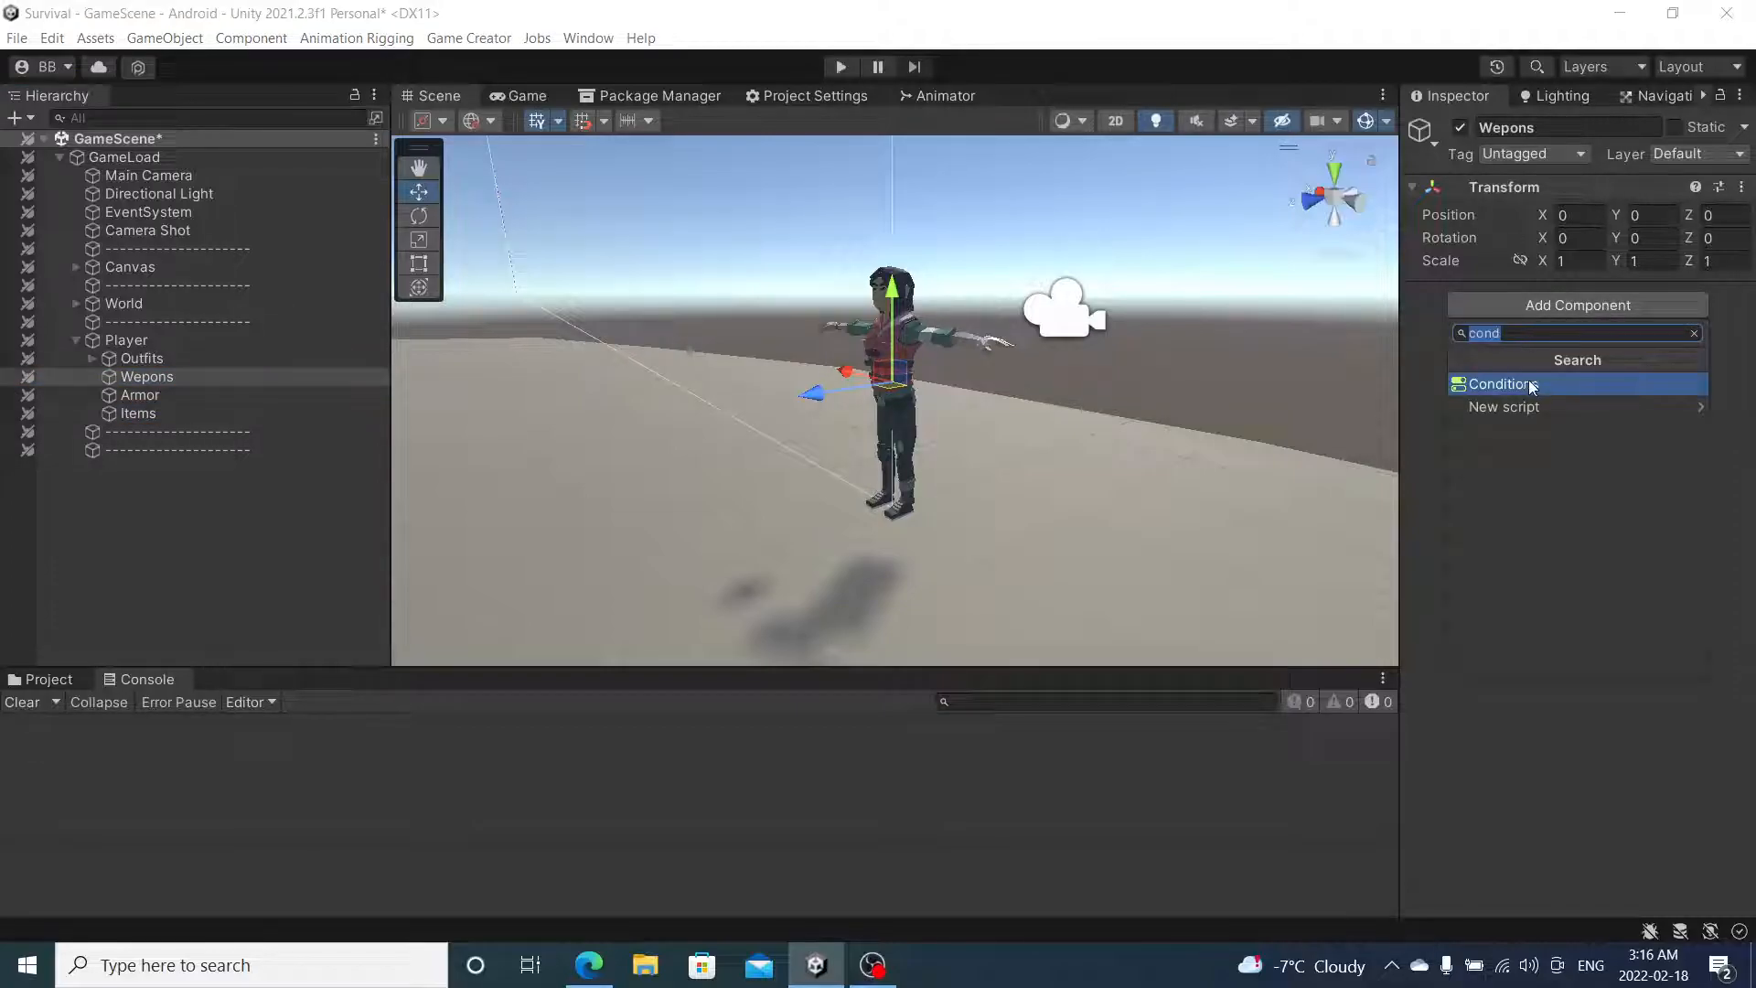
type("i")
left_click(1518, 381)
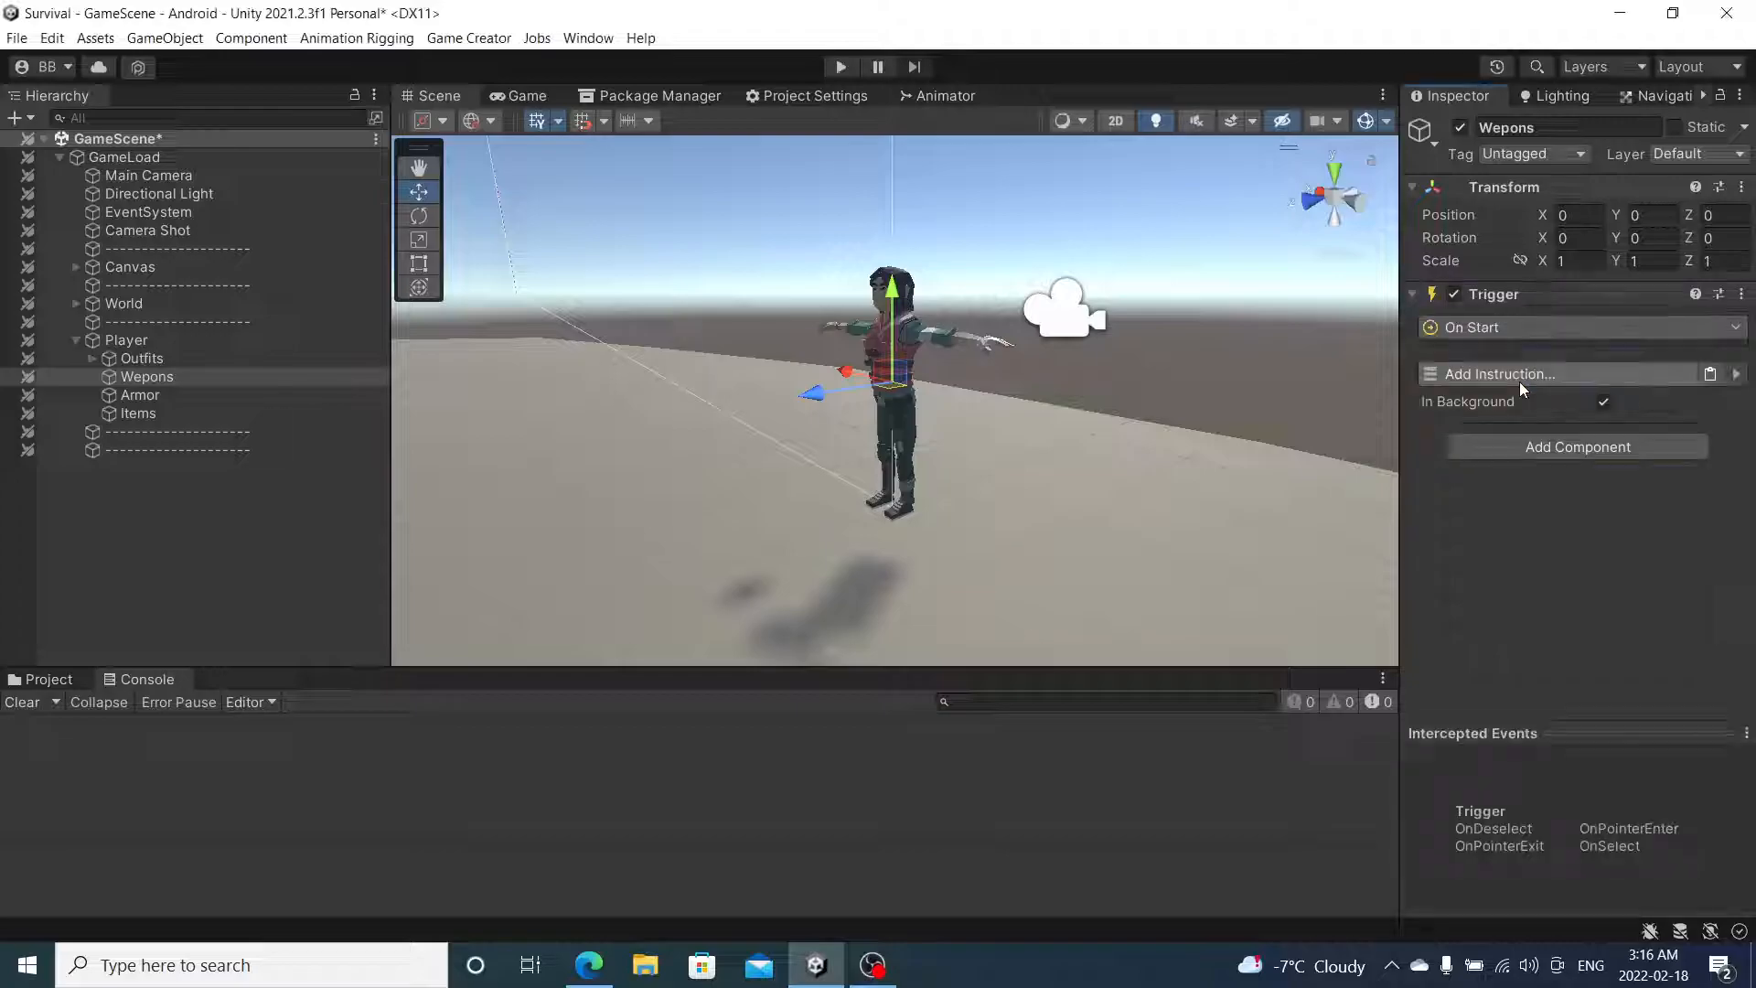
- Add a Set Parent instruction to the Wepons trigger and assign the Wepons object as its Transform
left_click(1565, 369)
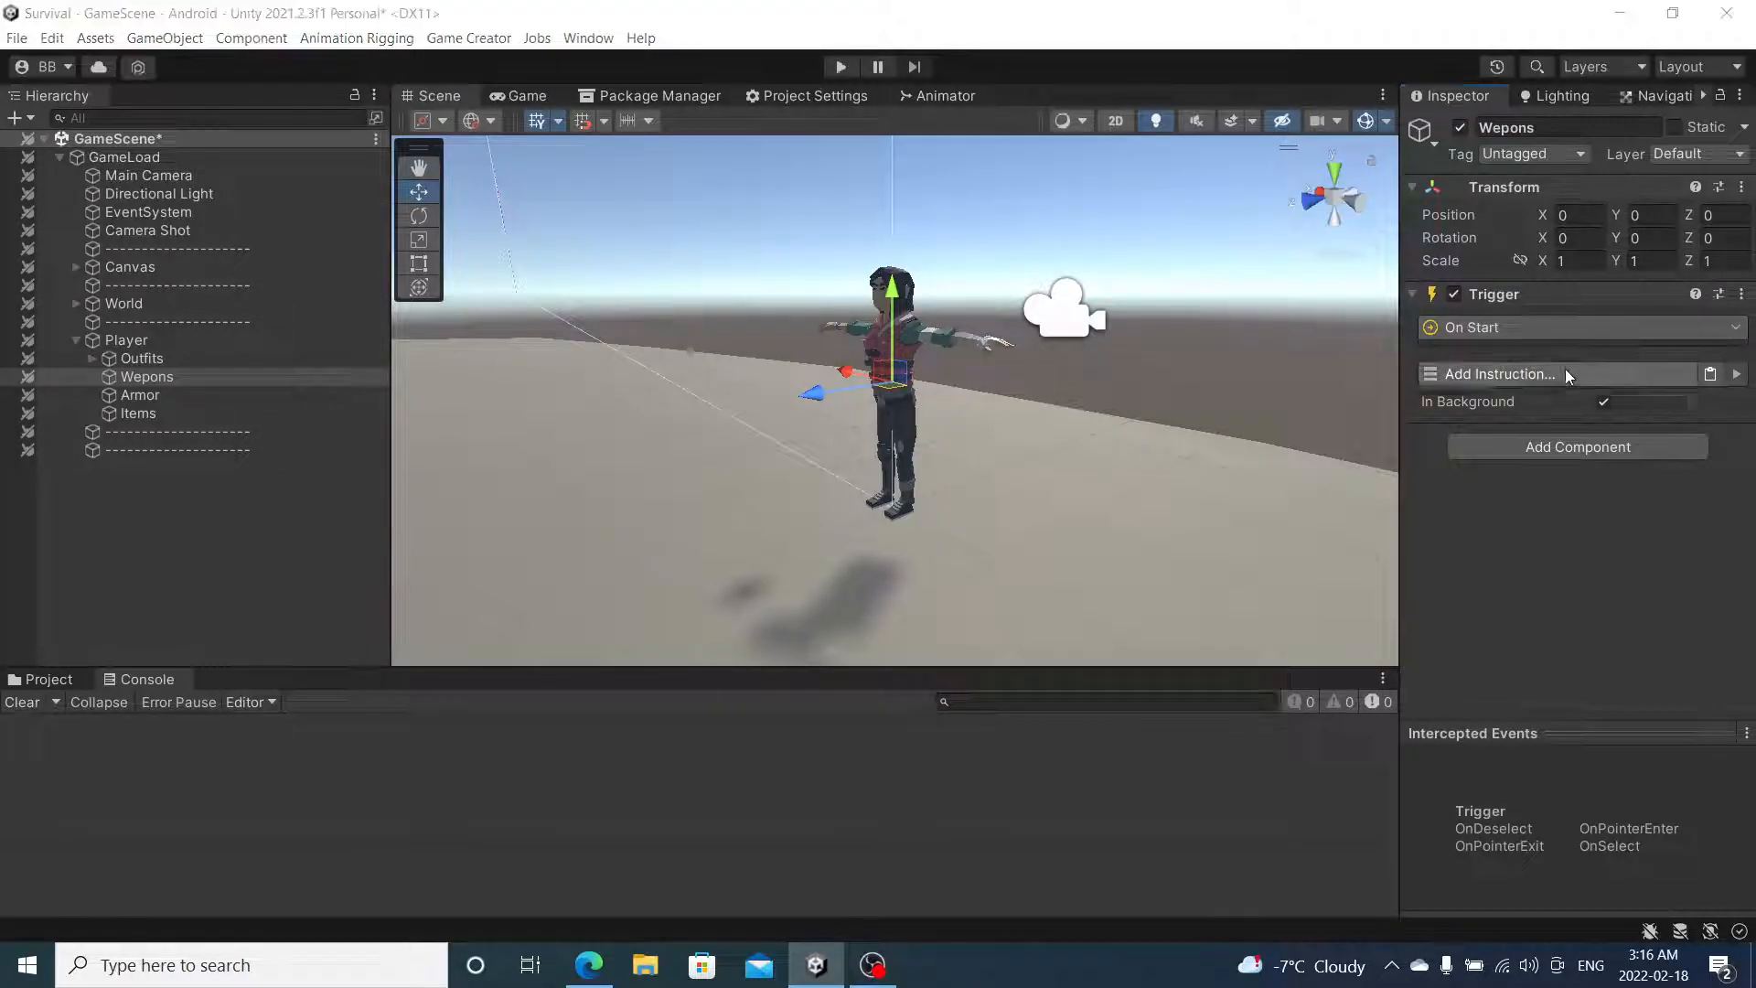
type("set")
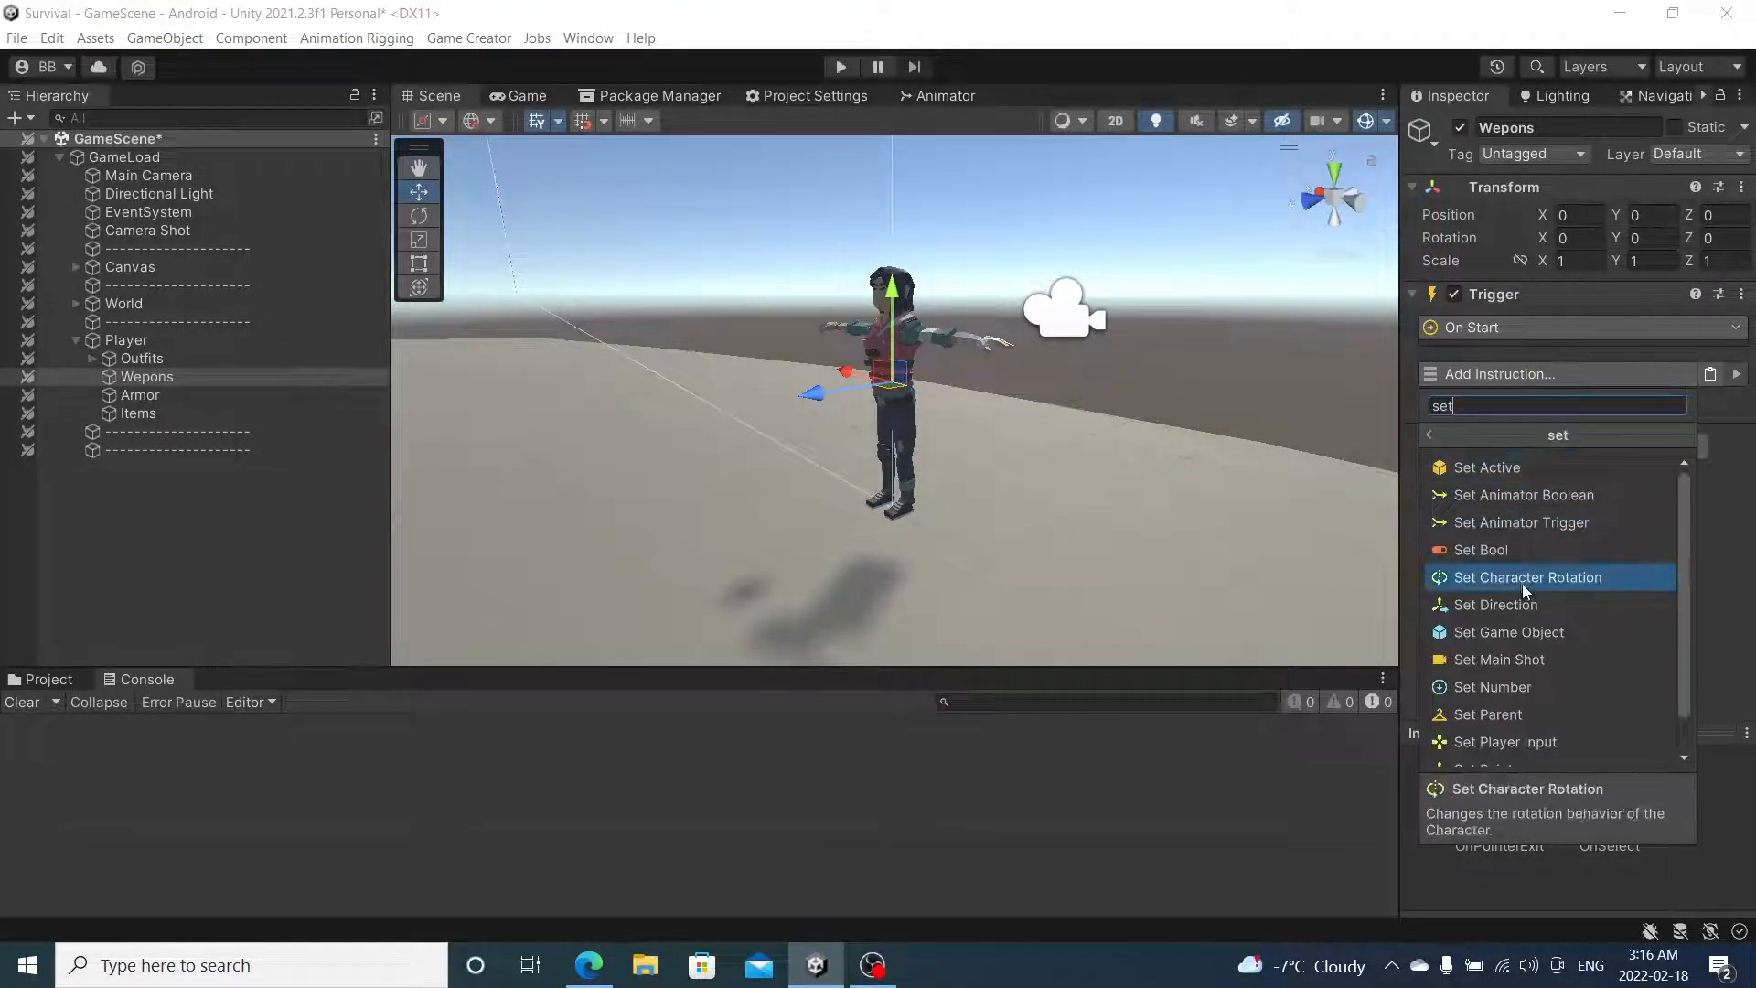
left_click(1502, 716)
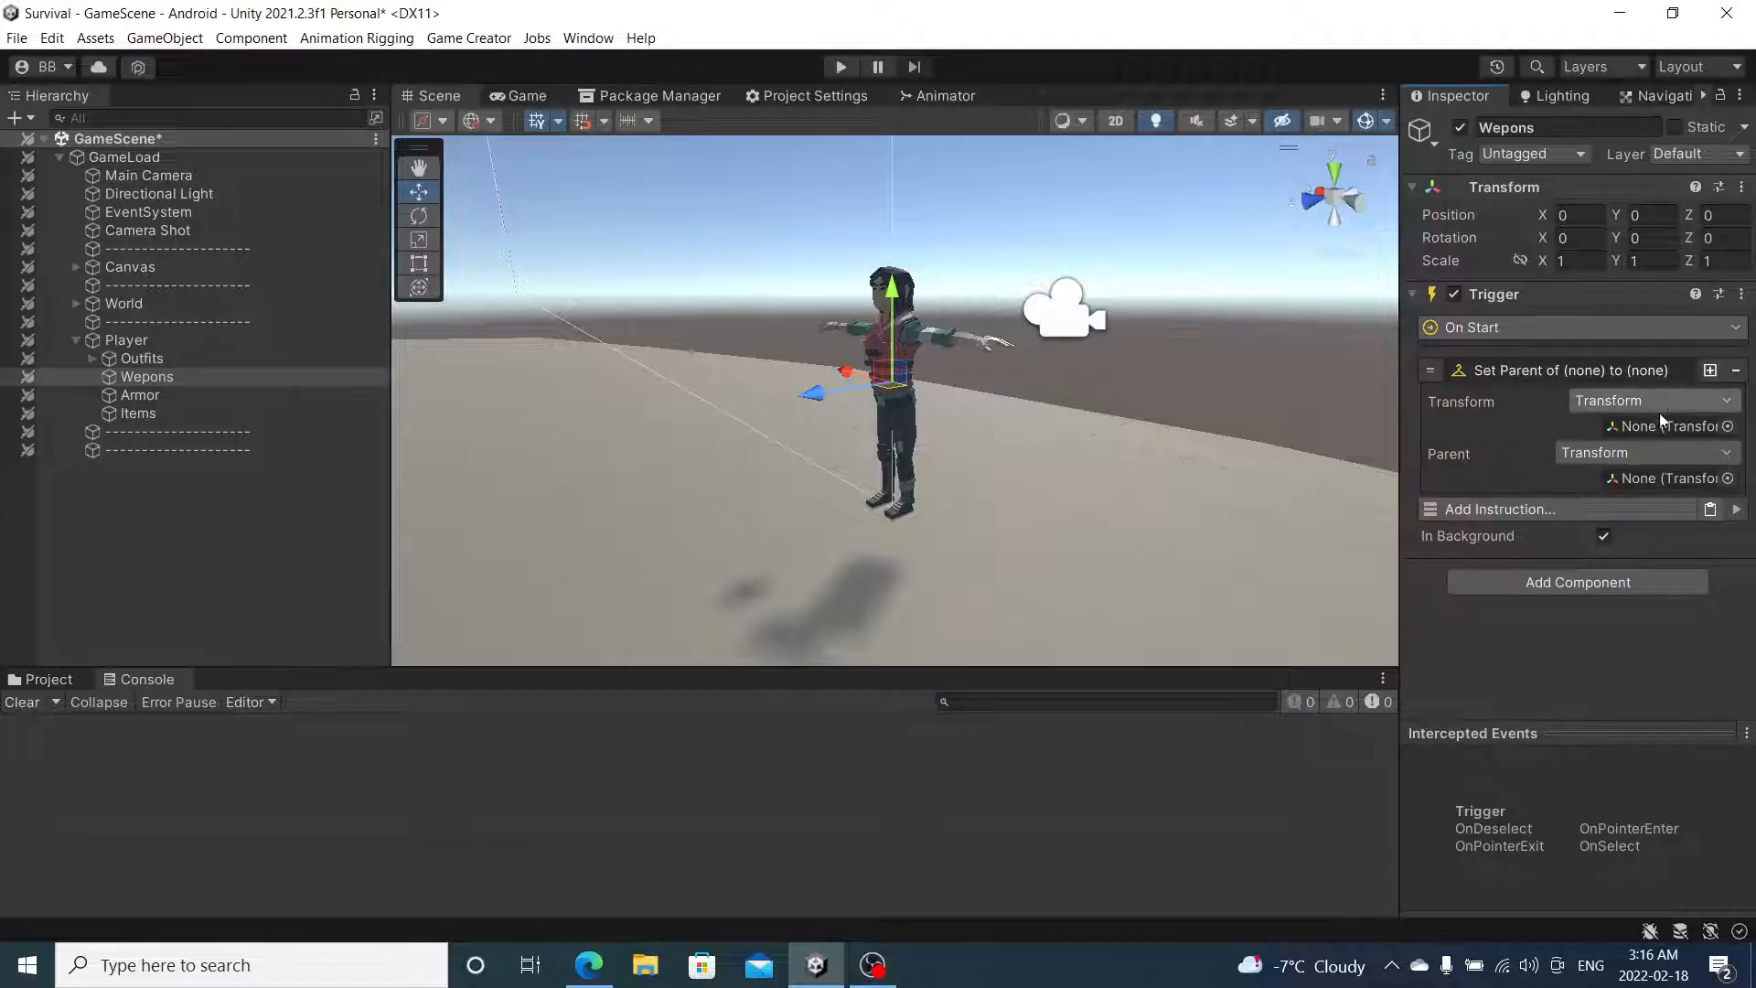
left_click_drag(172, 377, 1668, 427)
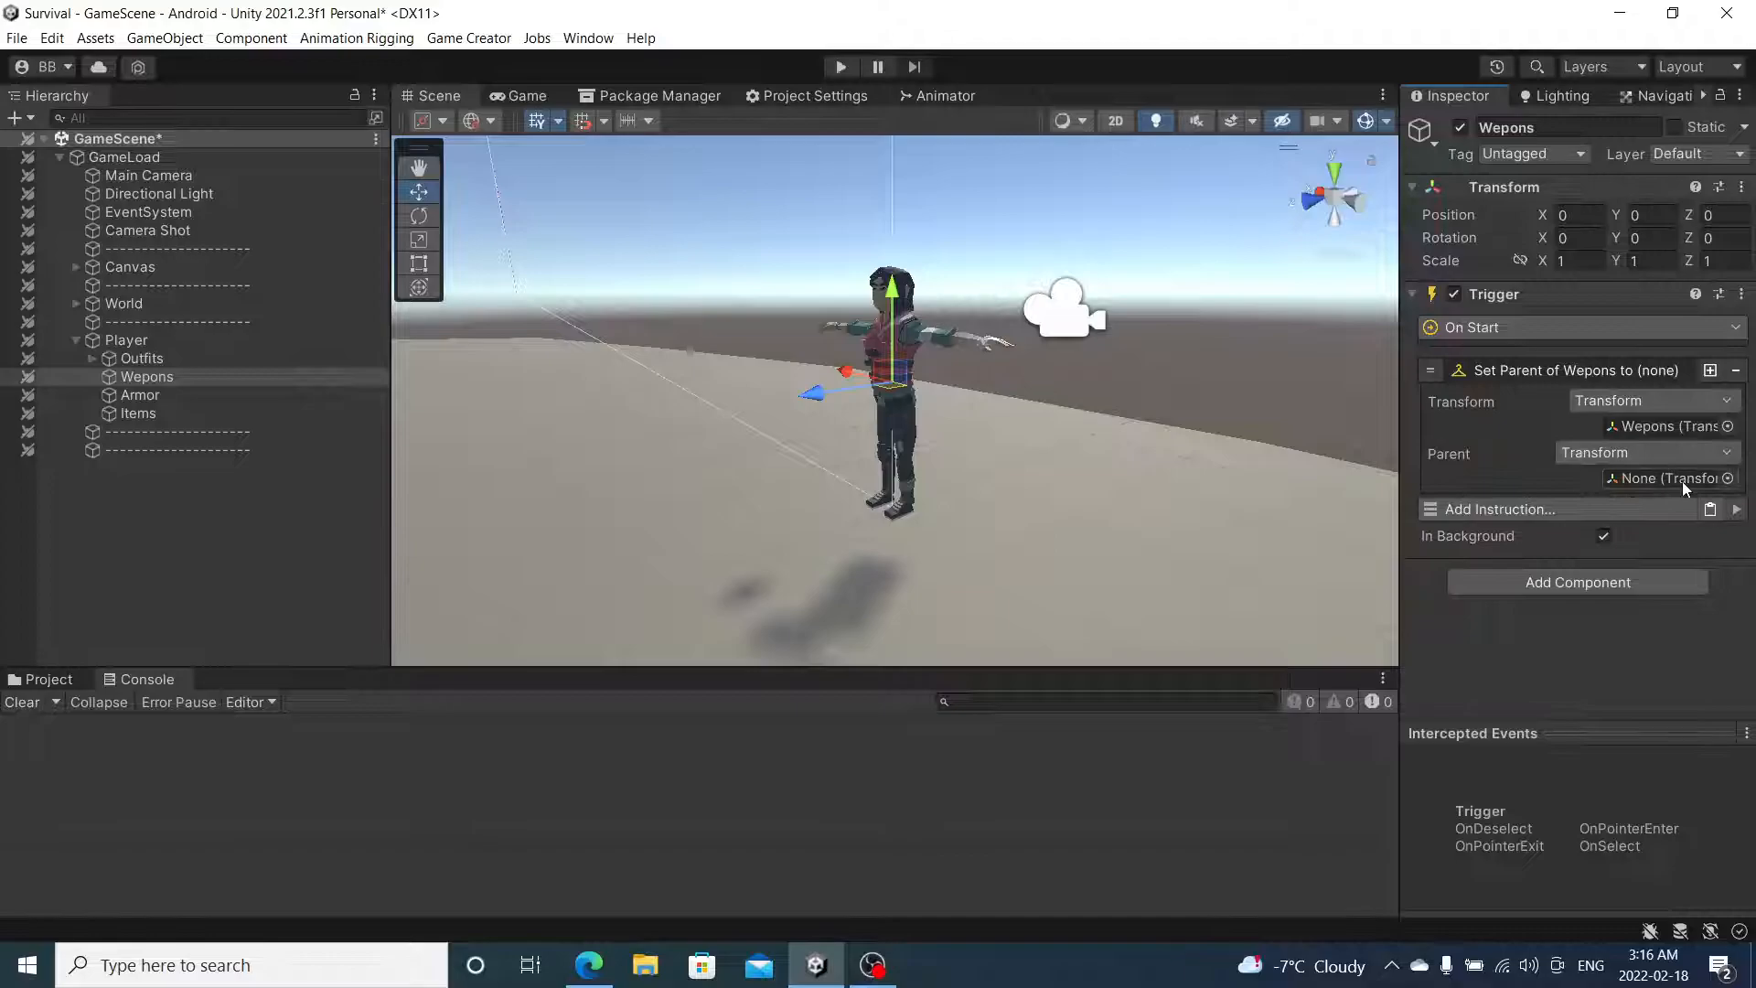
- Expand the Outfits skeleton down to Hand_R and assign that bone as the Parent in the Wepons Set Parent instruction
left_click(92, 358)
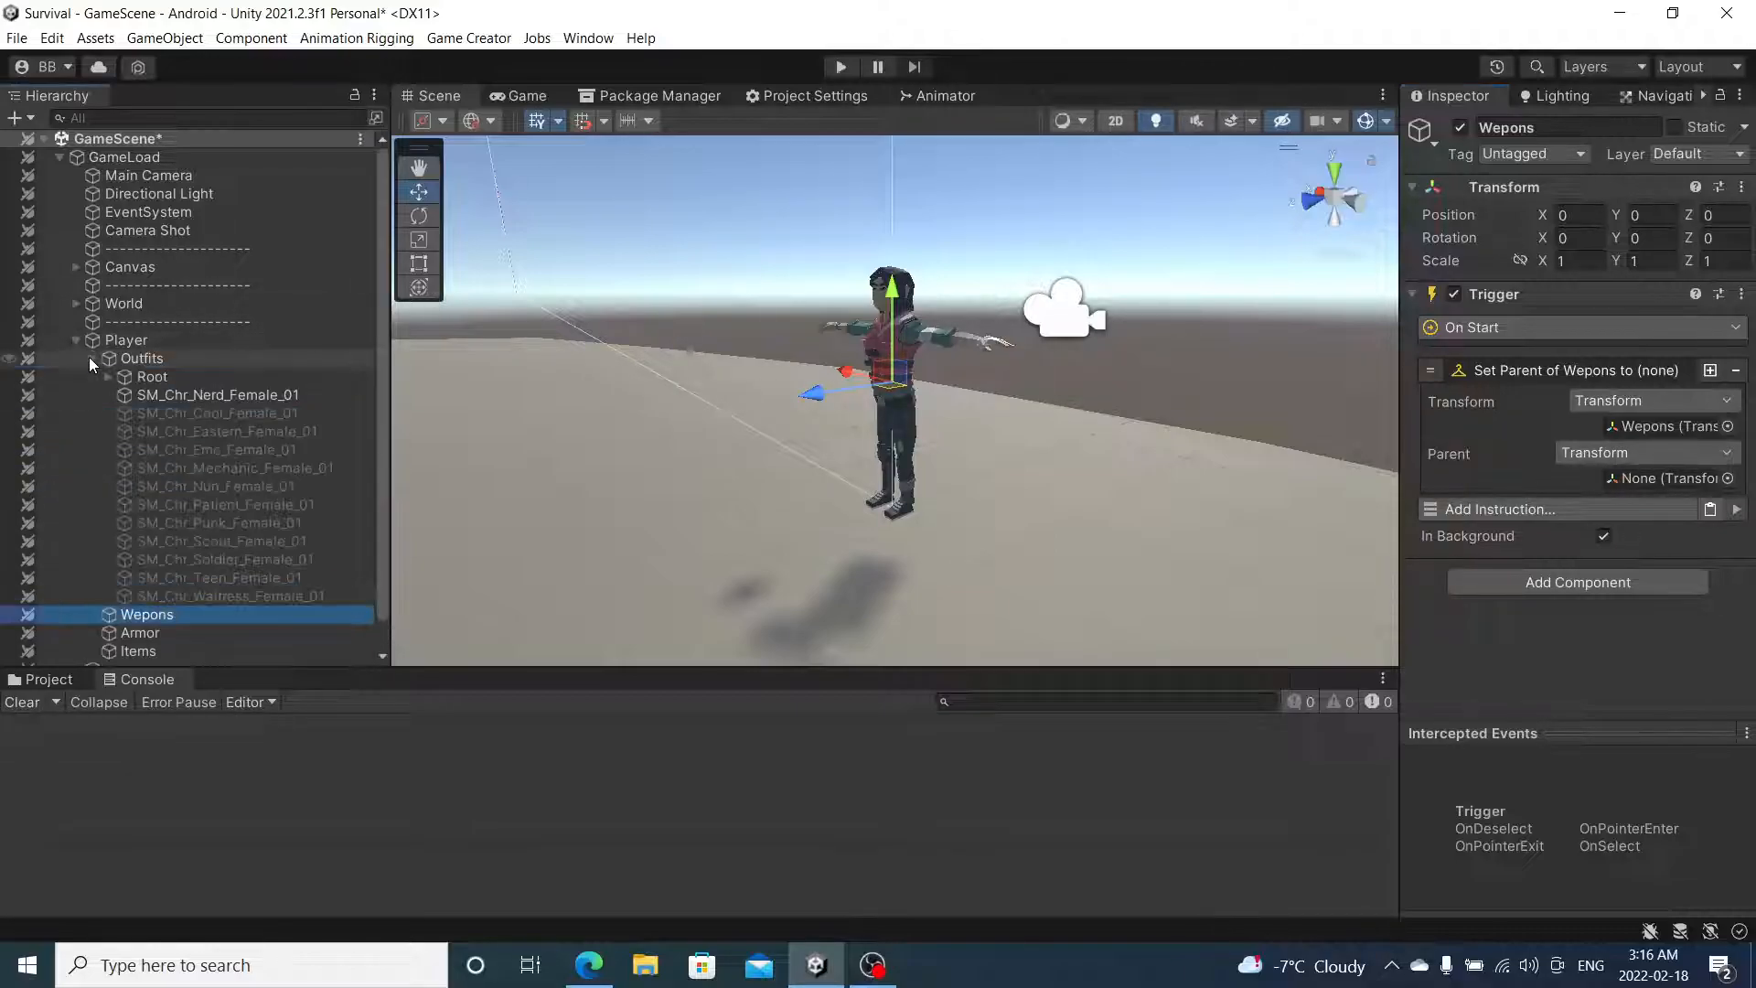
left_click(108, 377)
left_click(125, 393)
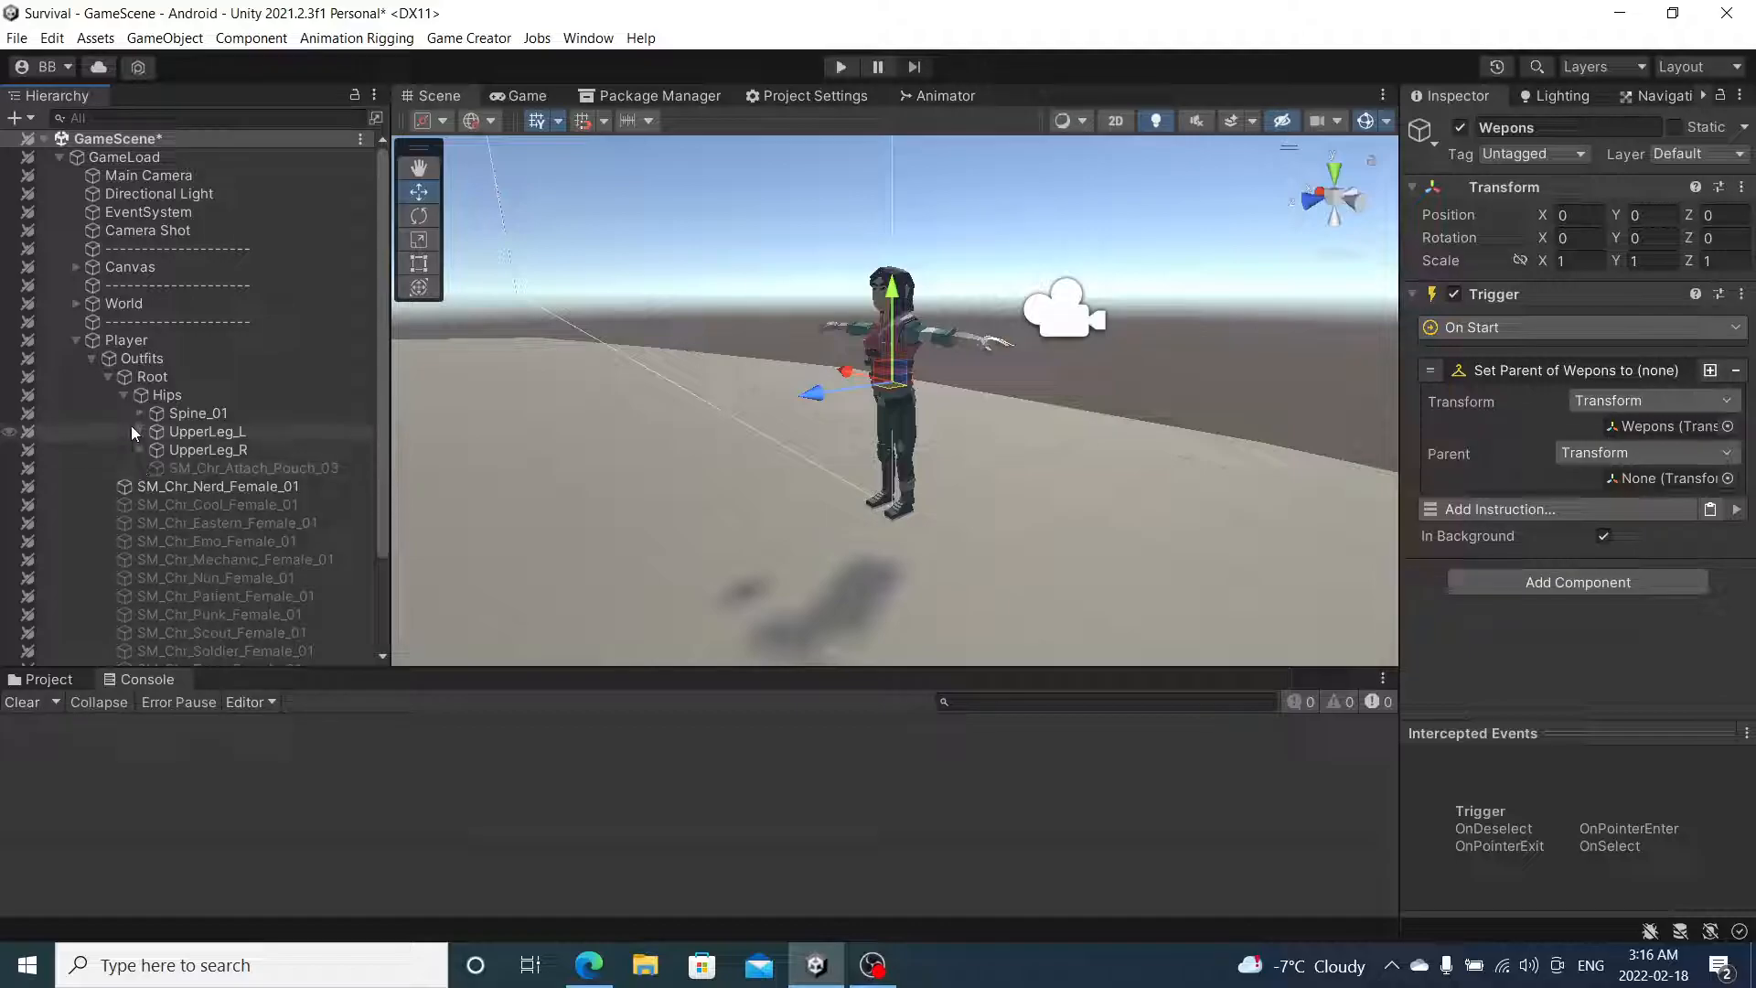
left_click(139, 414)
left_click(156, 431)
left_click(172, 449)
left_click(186, 486)
left_click(203, 505)
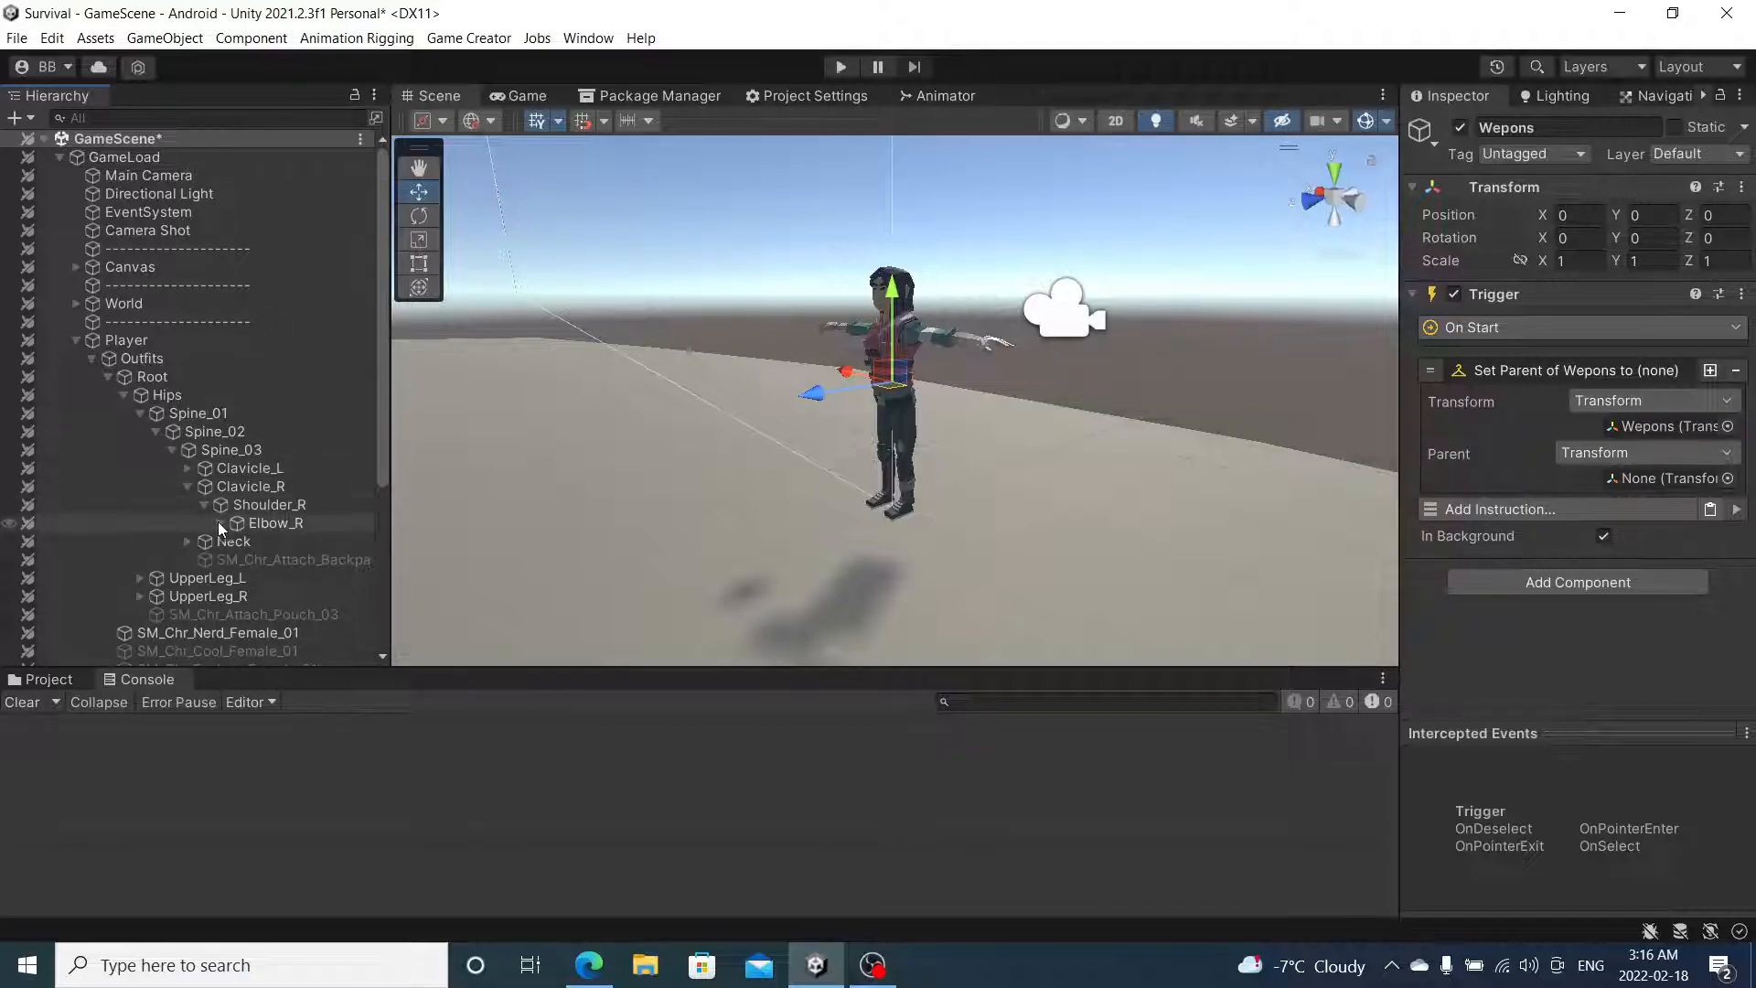
left_click(220, 523)
left_click_drag(257, 536, 1667, 480)
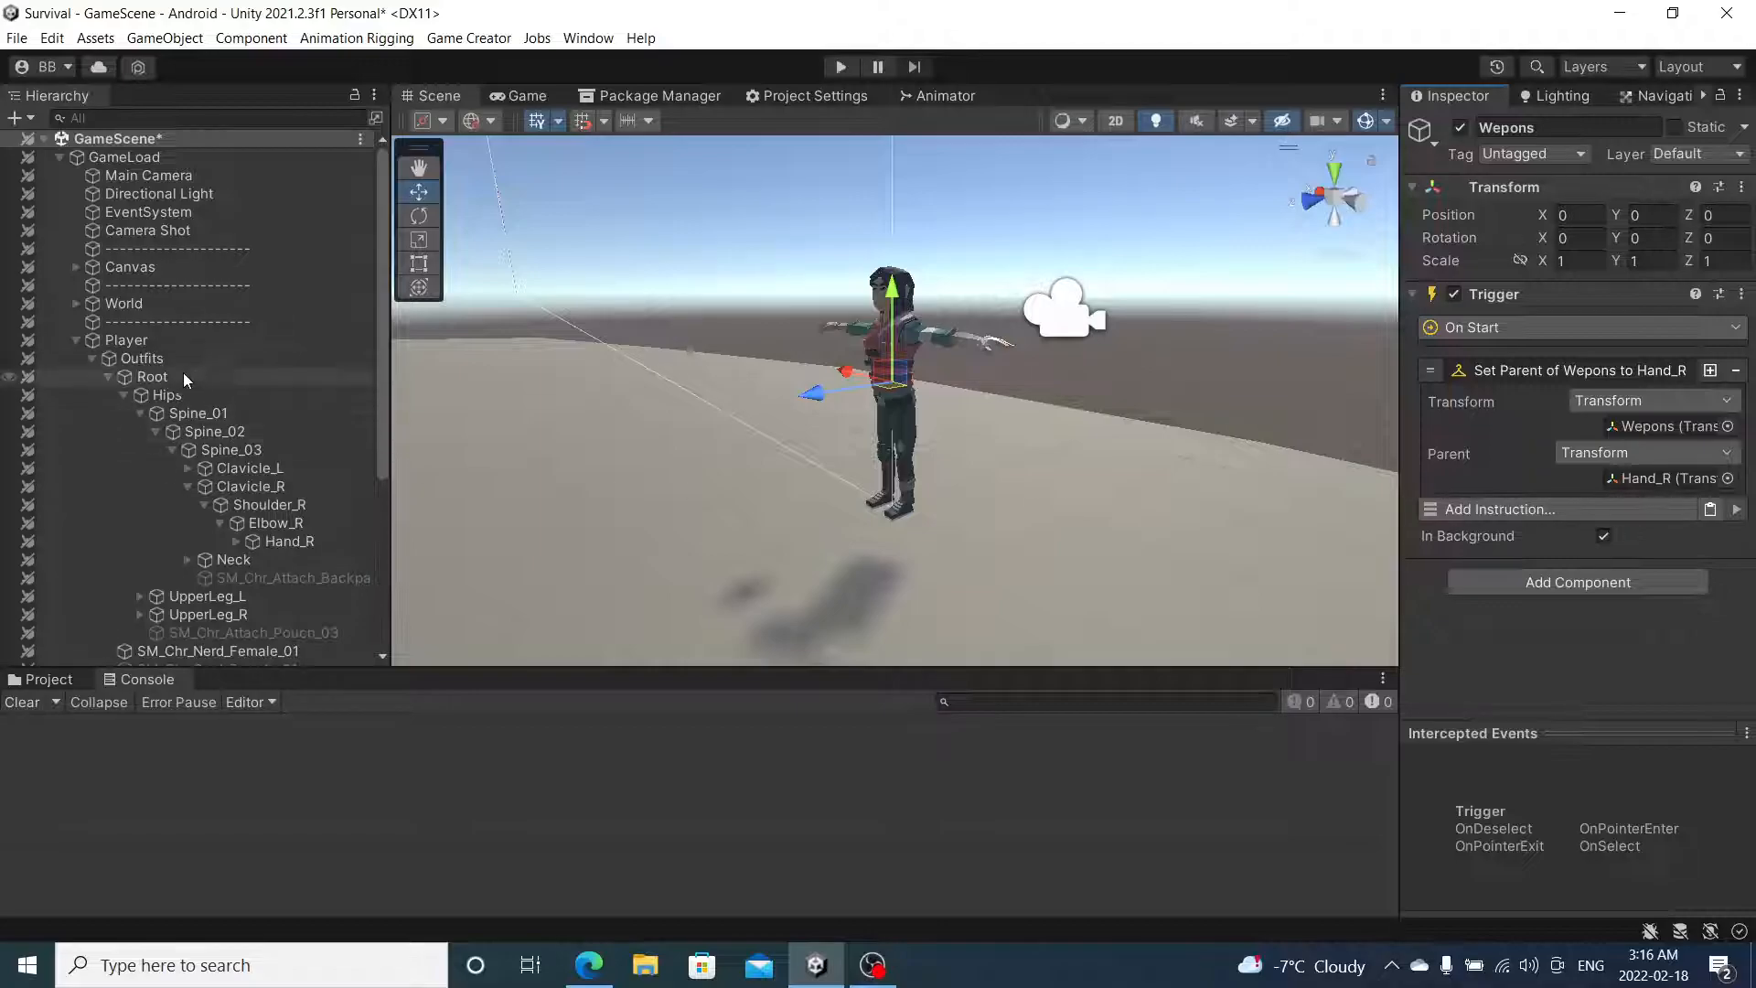
- Copy the Trigger component of the Wepons object
scroll(183, 377, "down", 5)
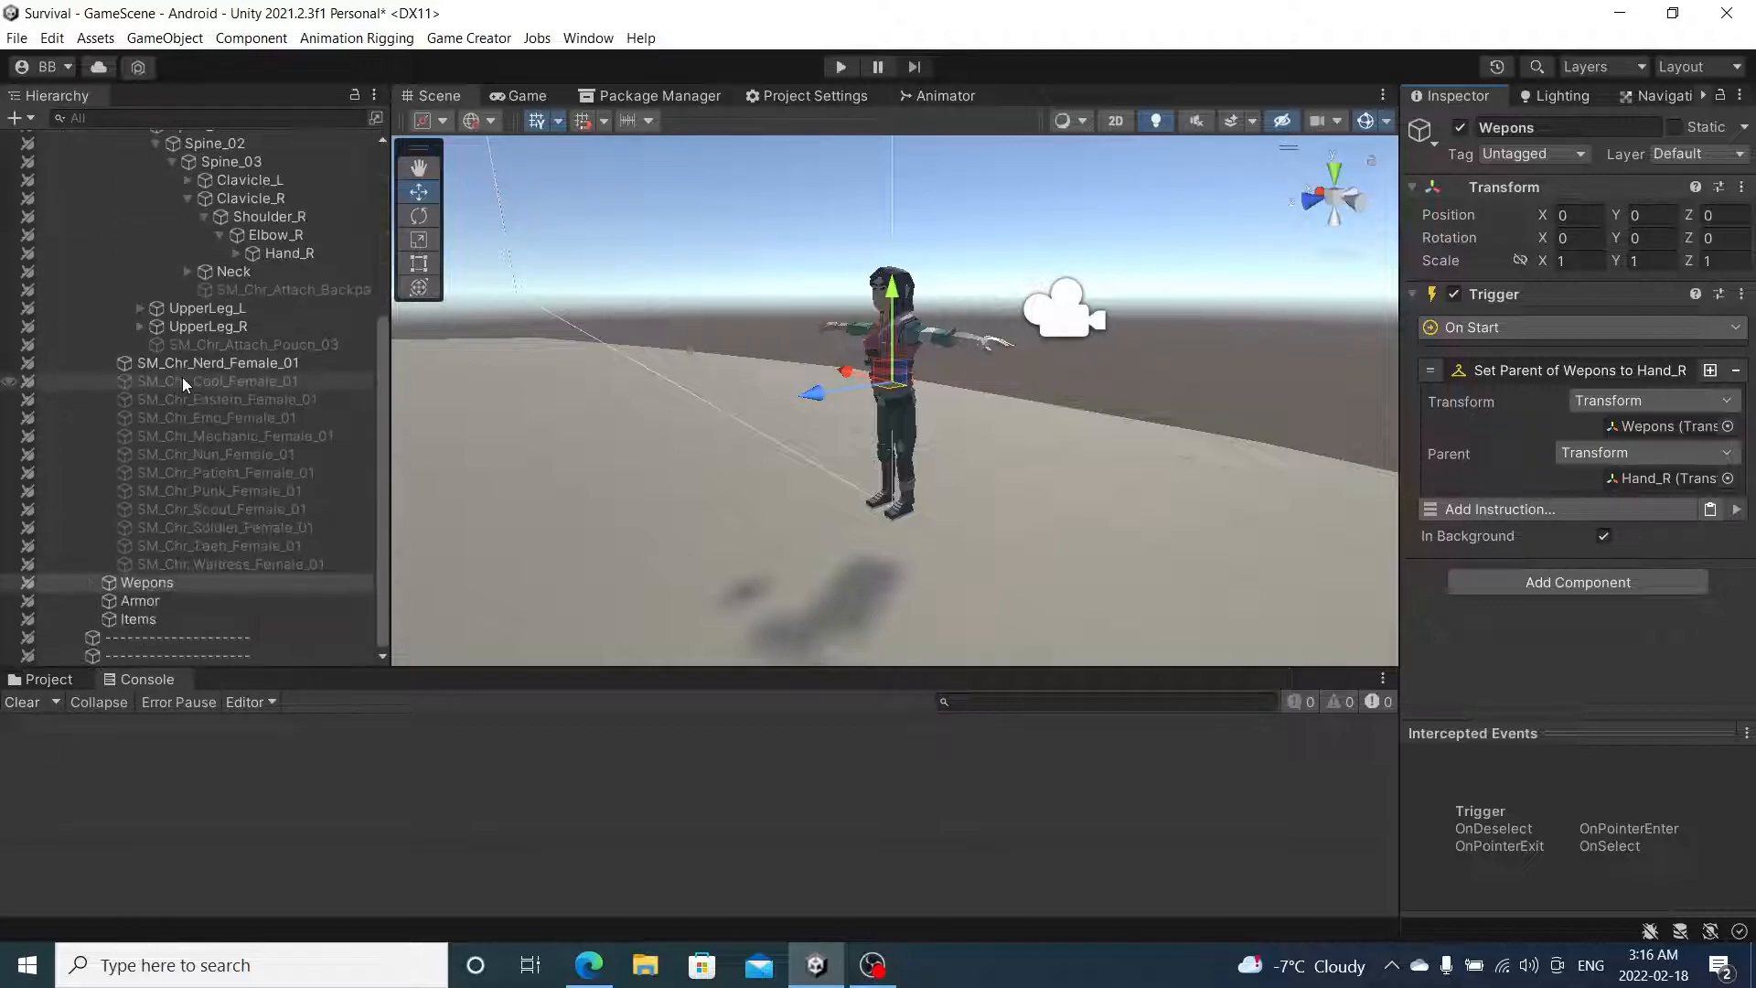
left_click(1741, 294)
left_click(1668, 411)
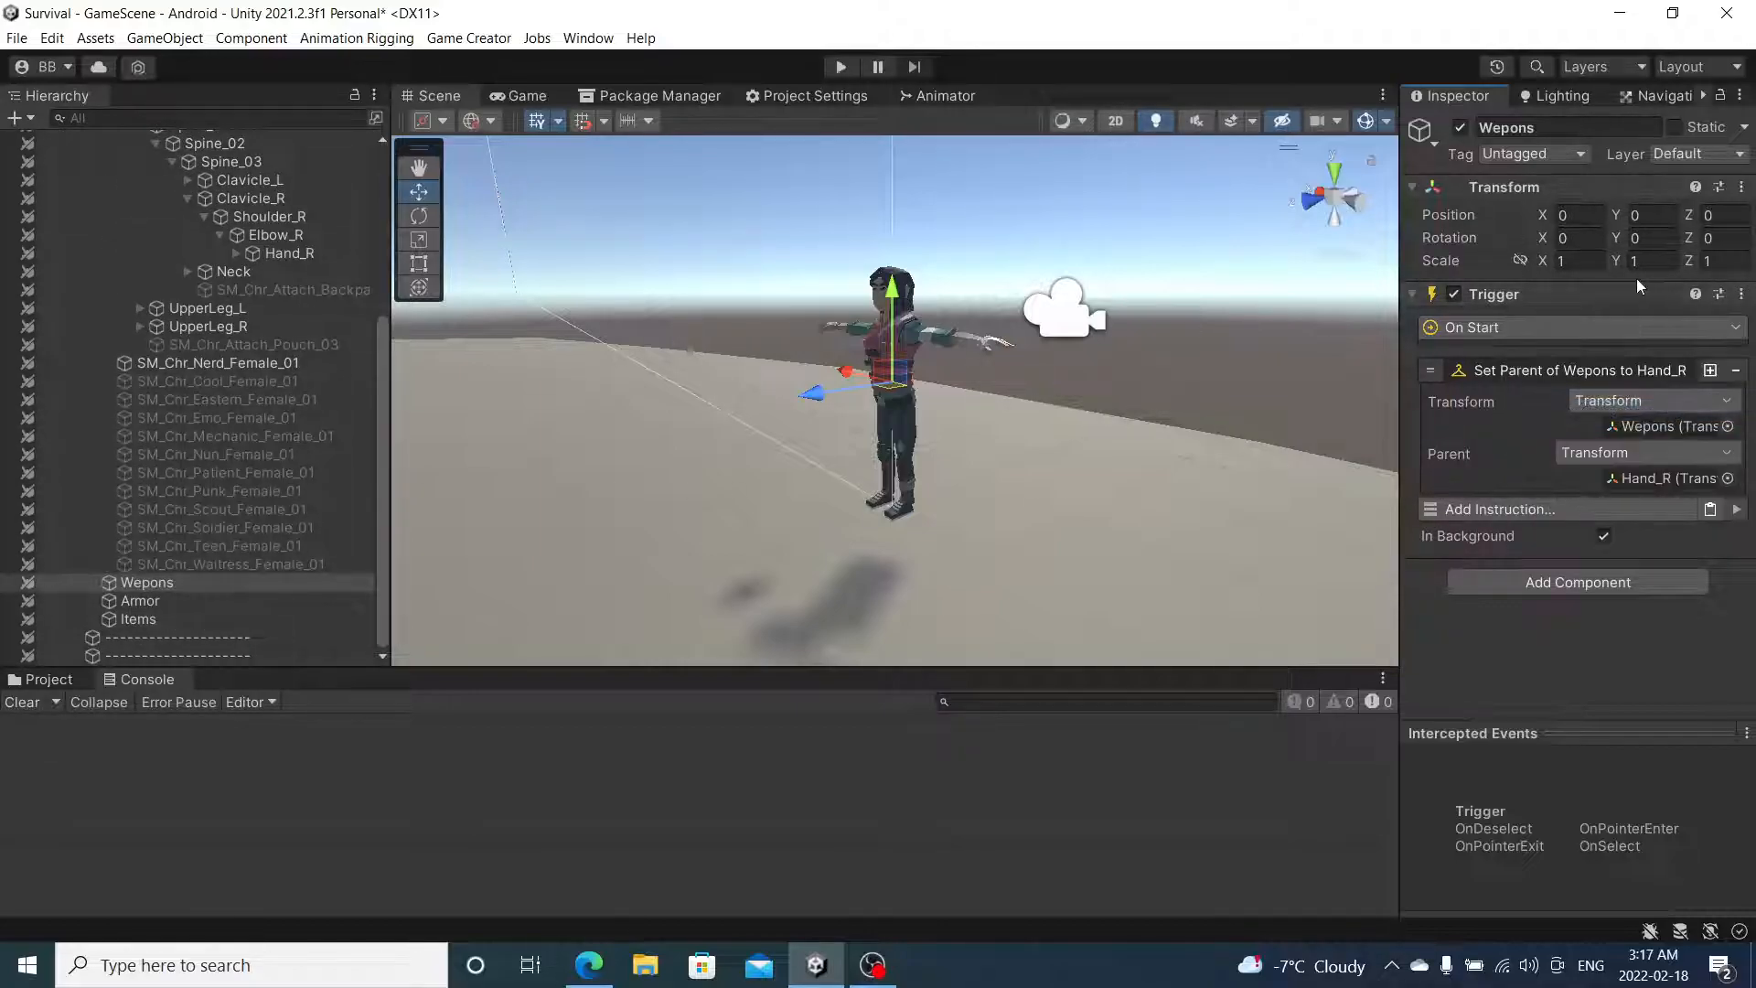
left_click(141, 600)
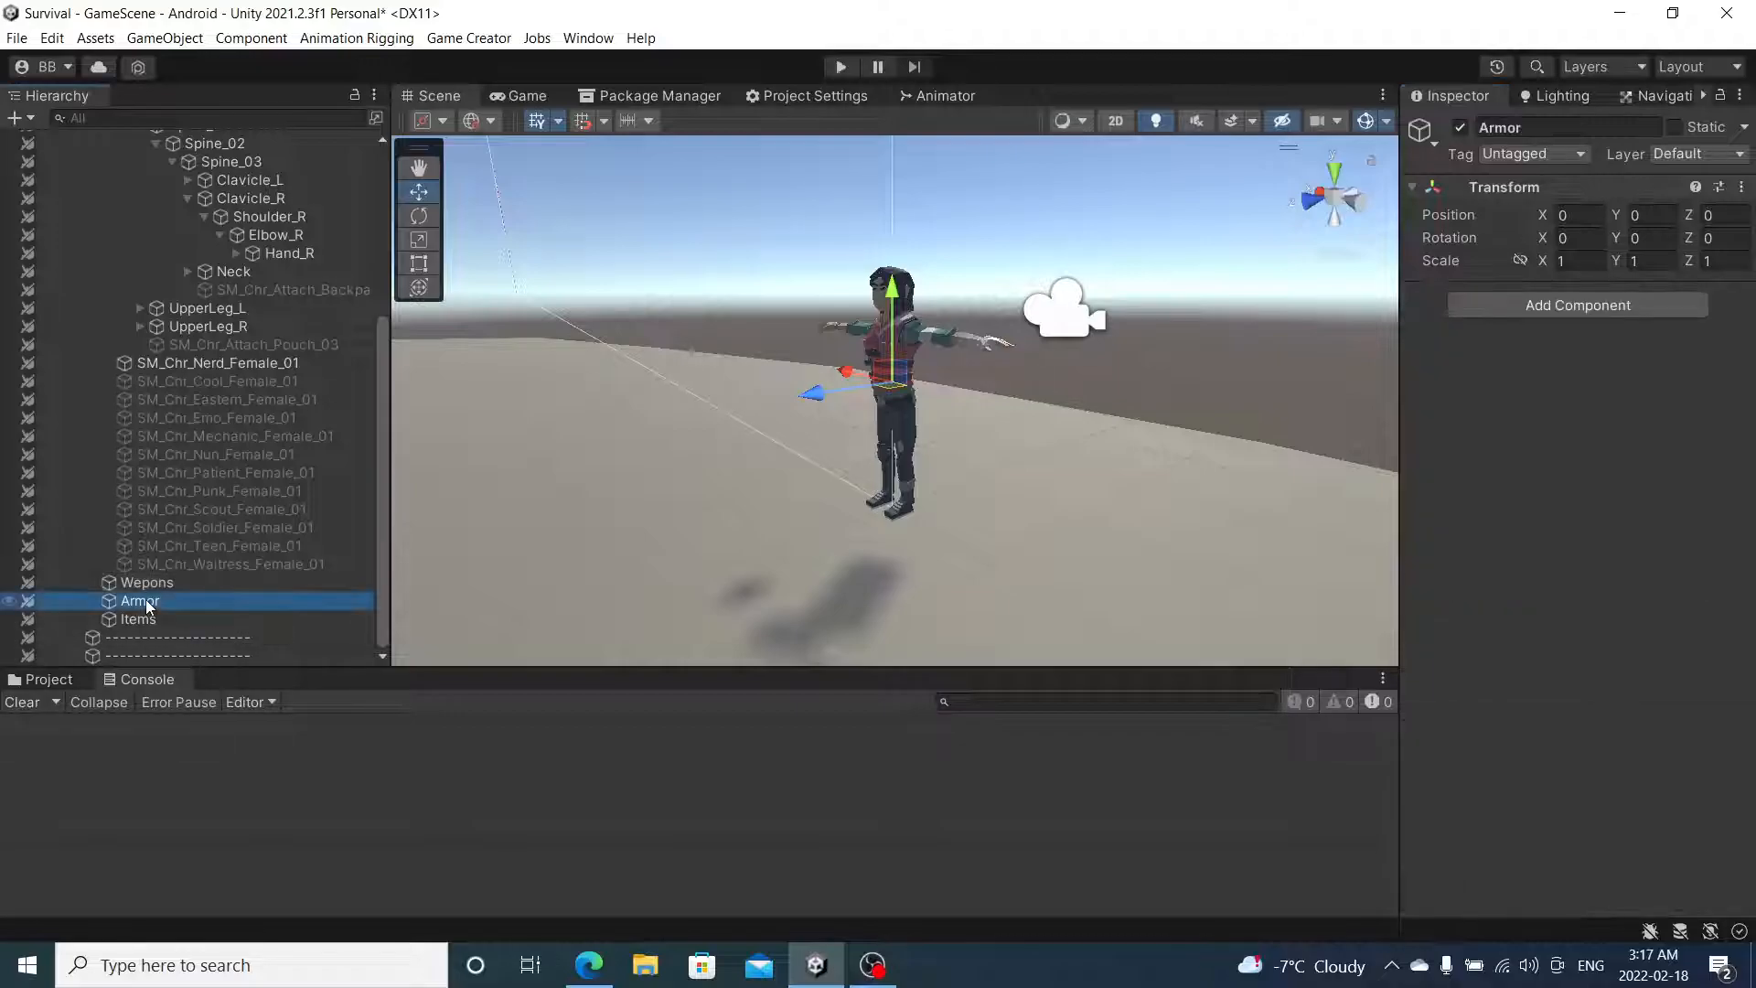
left_click(1579, 308)
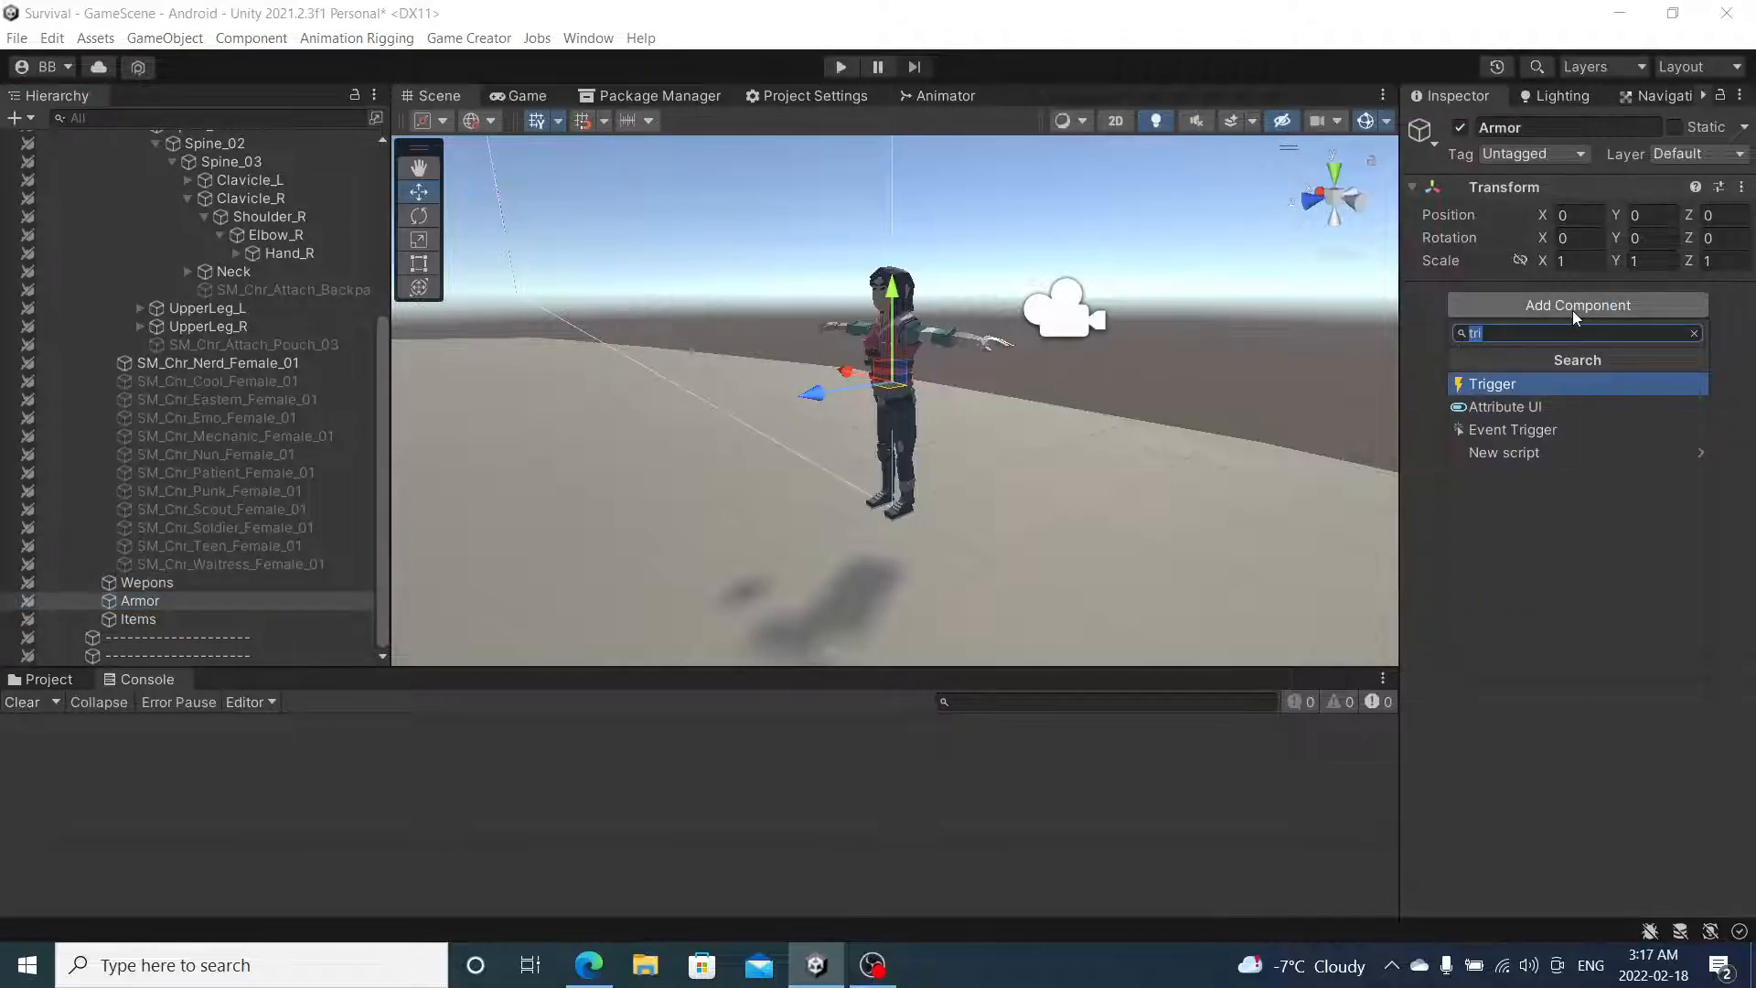
left_click(183, 602)
left_click(1596, 127)
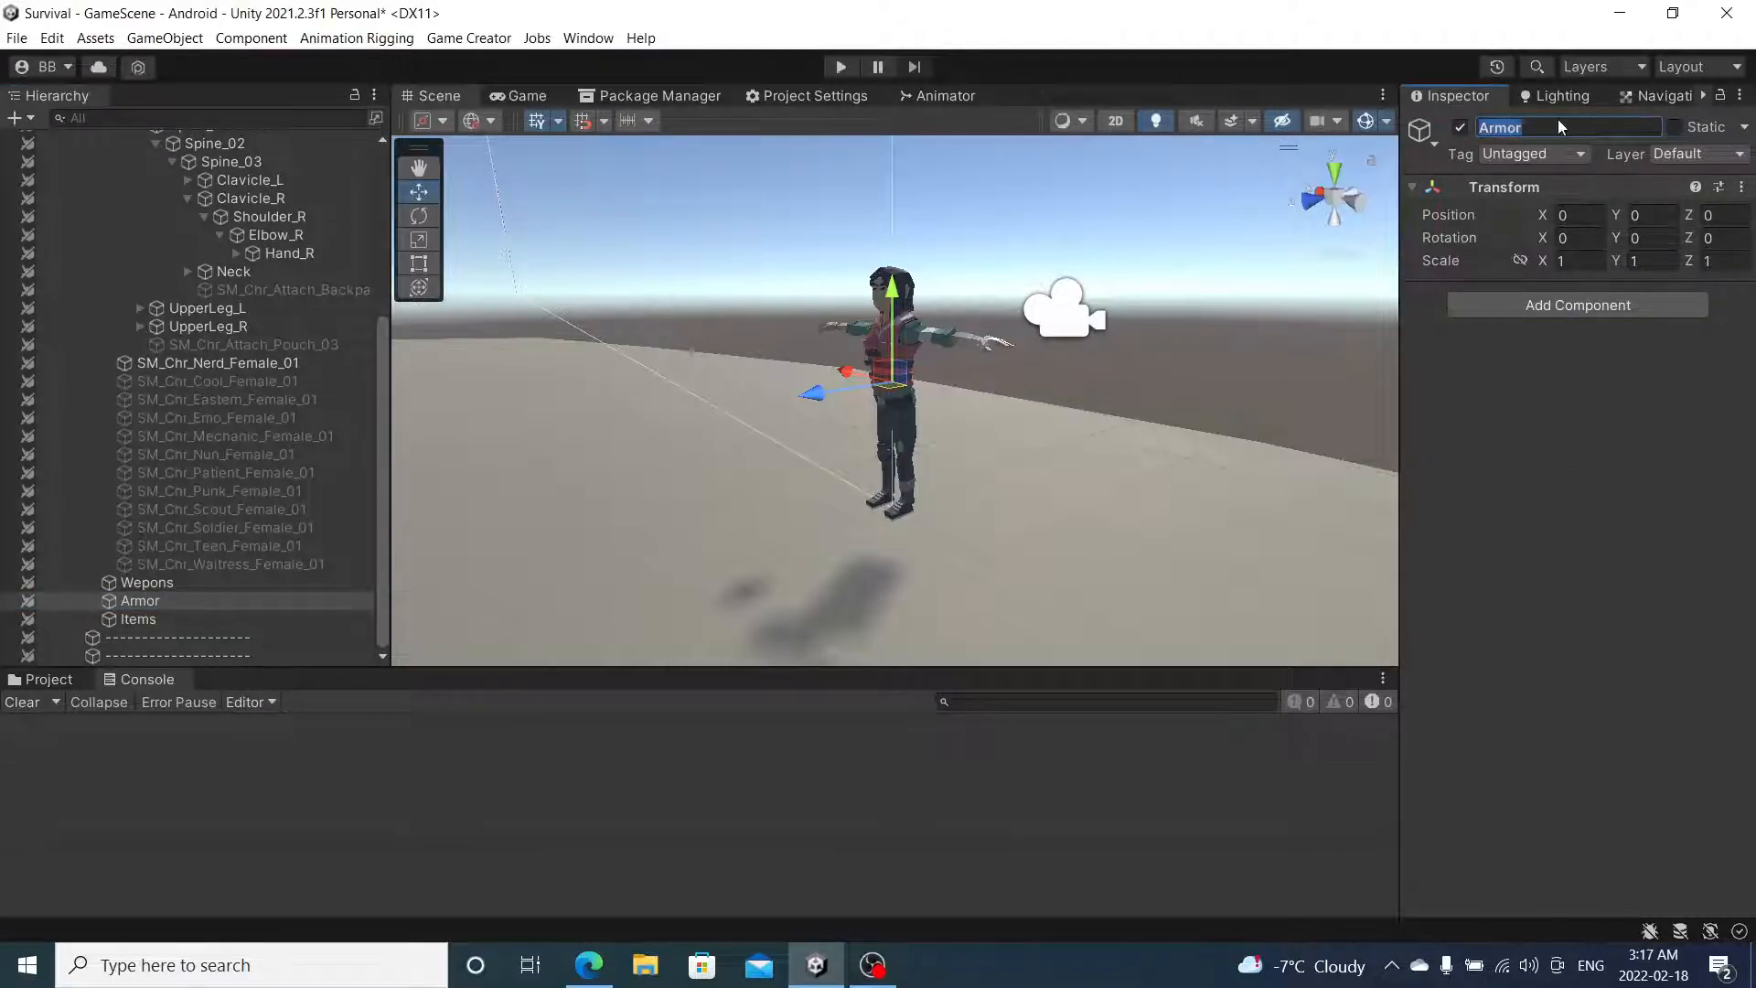
left_click(1553, 130)
- Paste the copied Trigger as a new component on Items and set its Set Parent Transform to the Items object
left_click(167, 620)
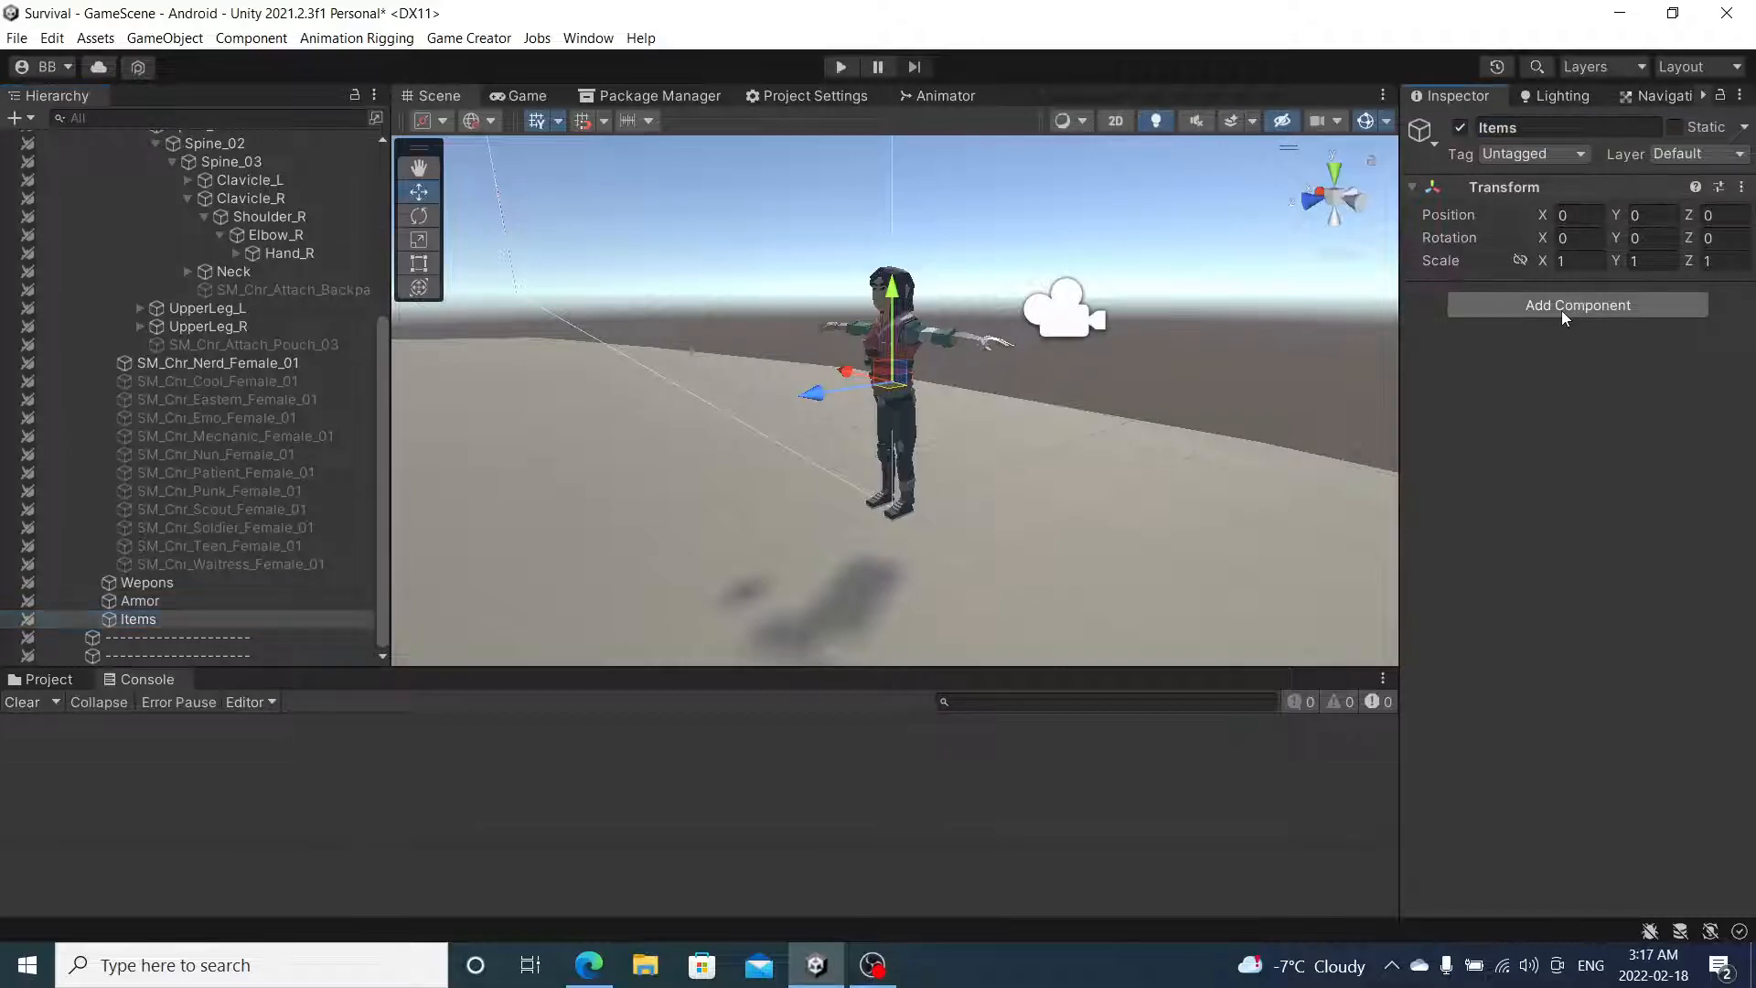
left_click(1741, 187)
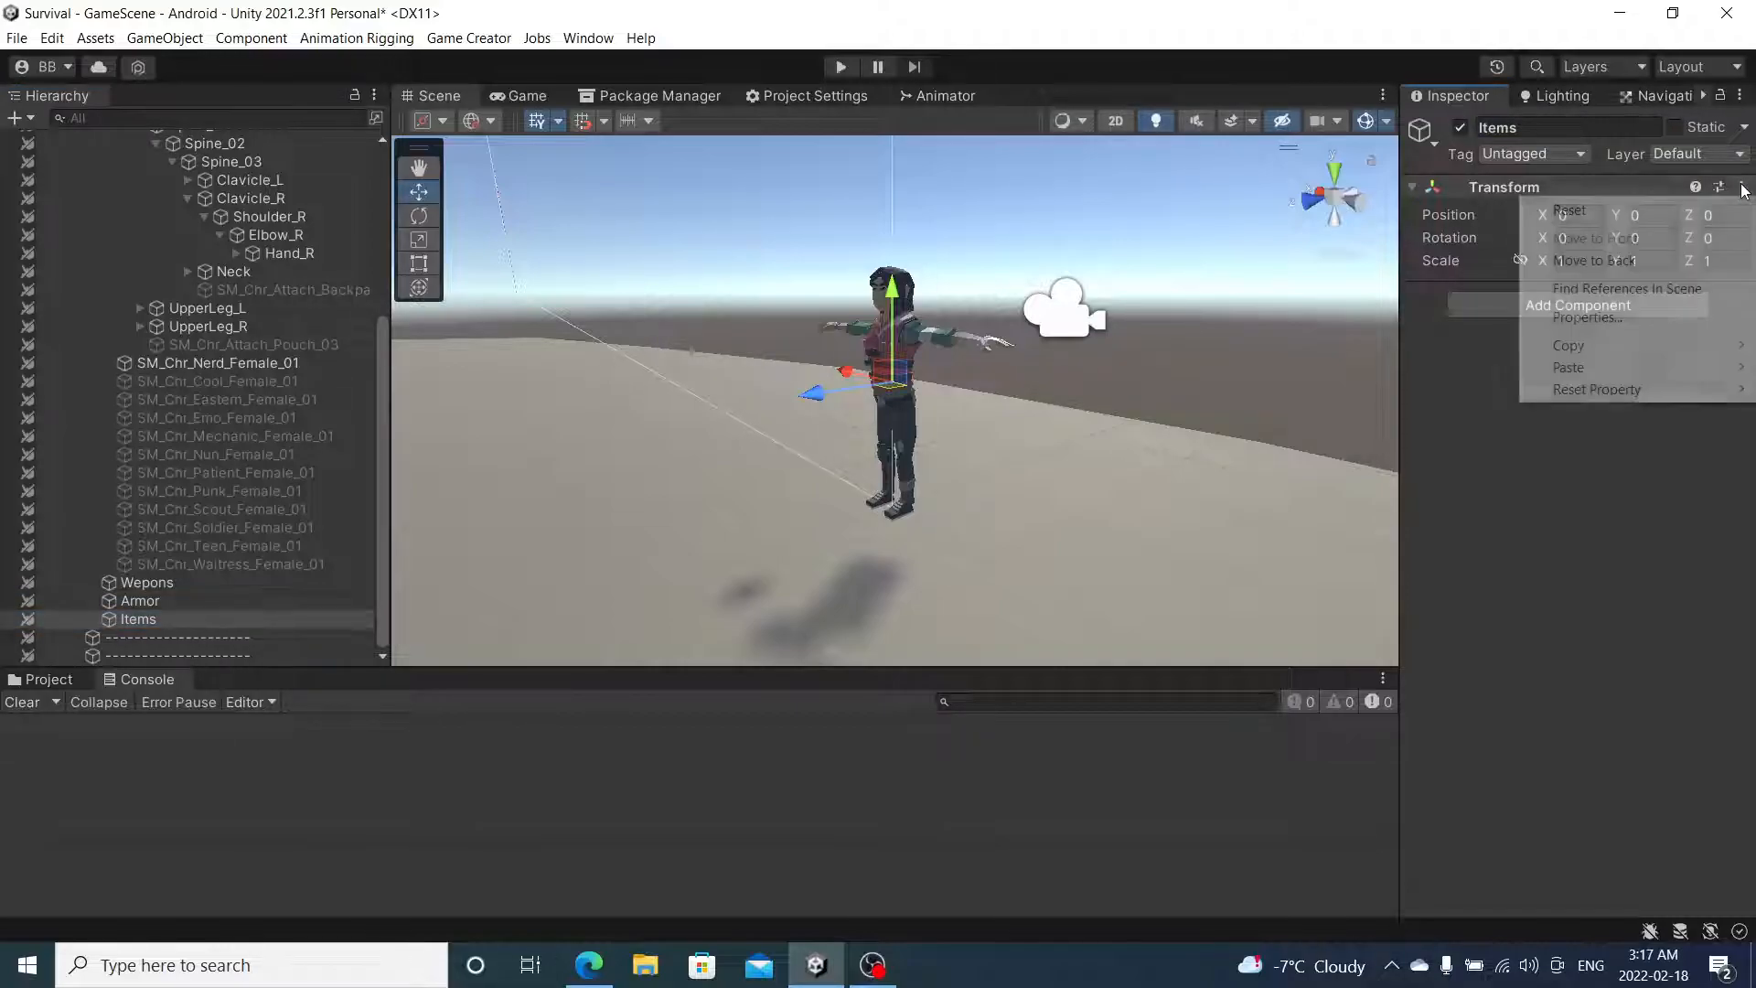
mouse_move(1600, 366)
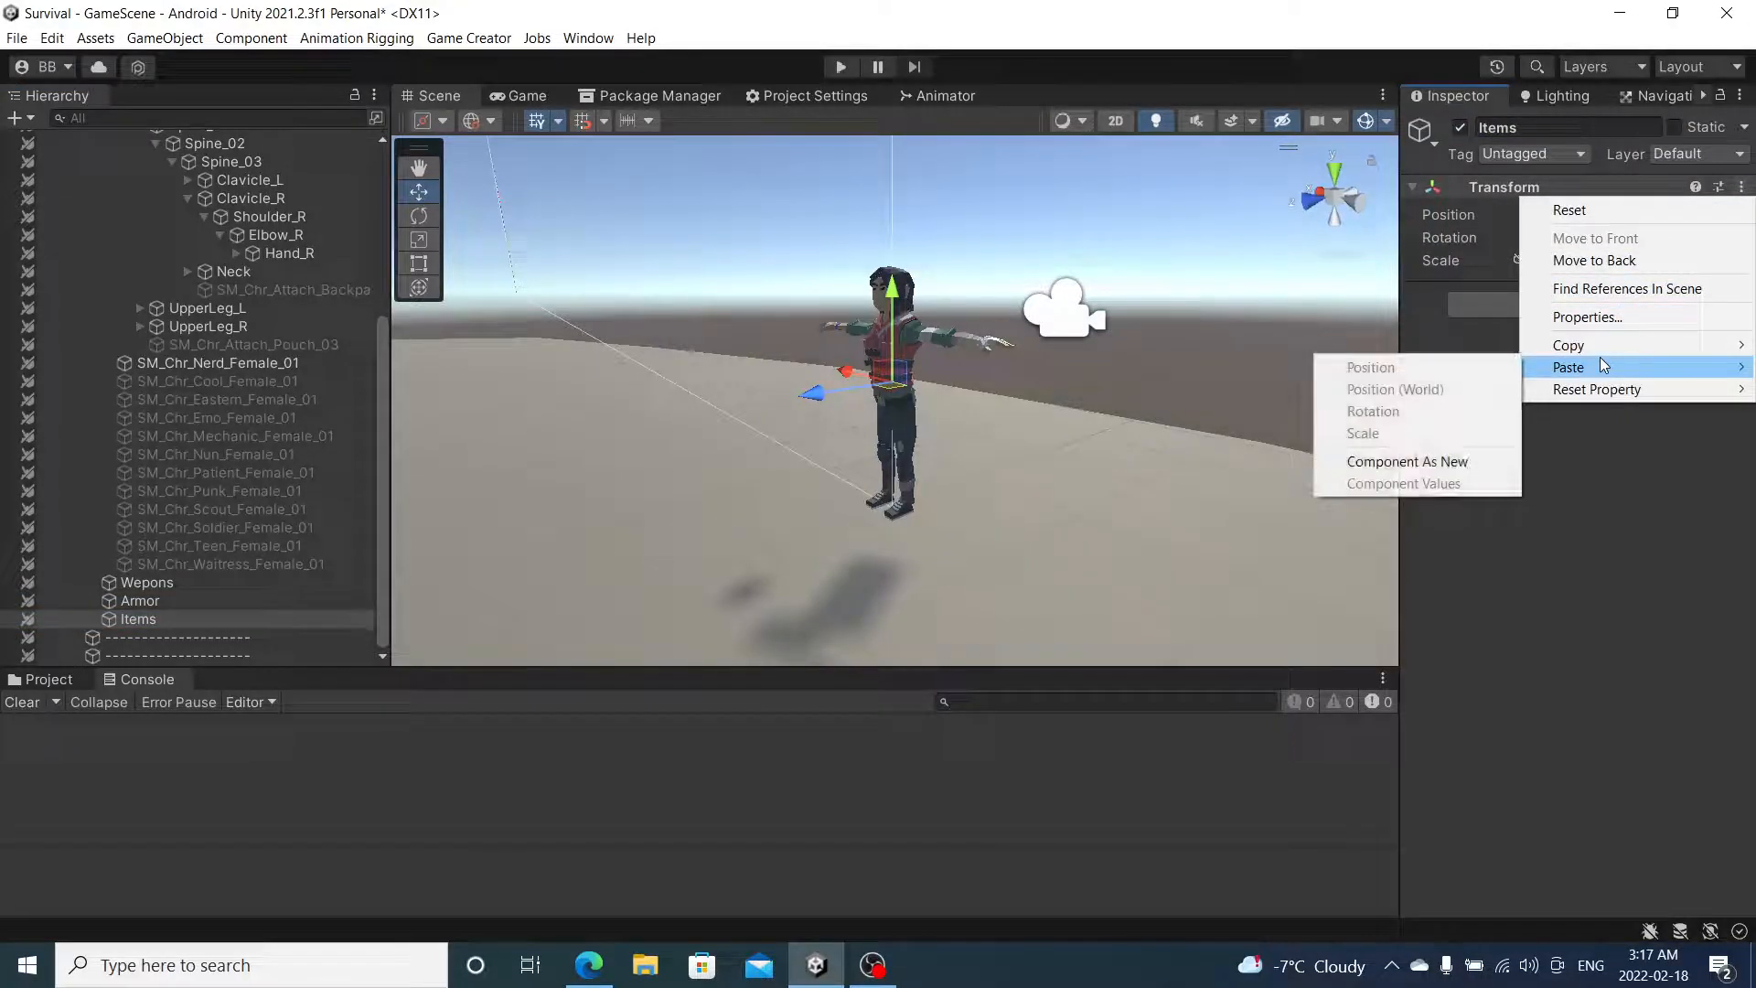
left_click(1410, 460)
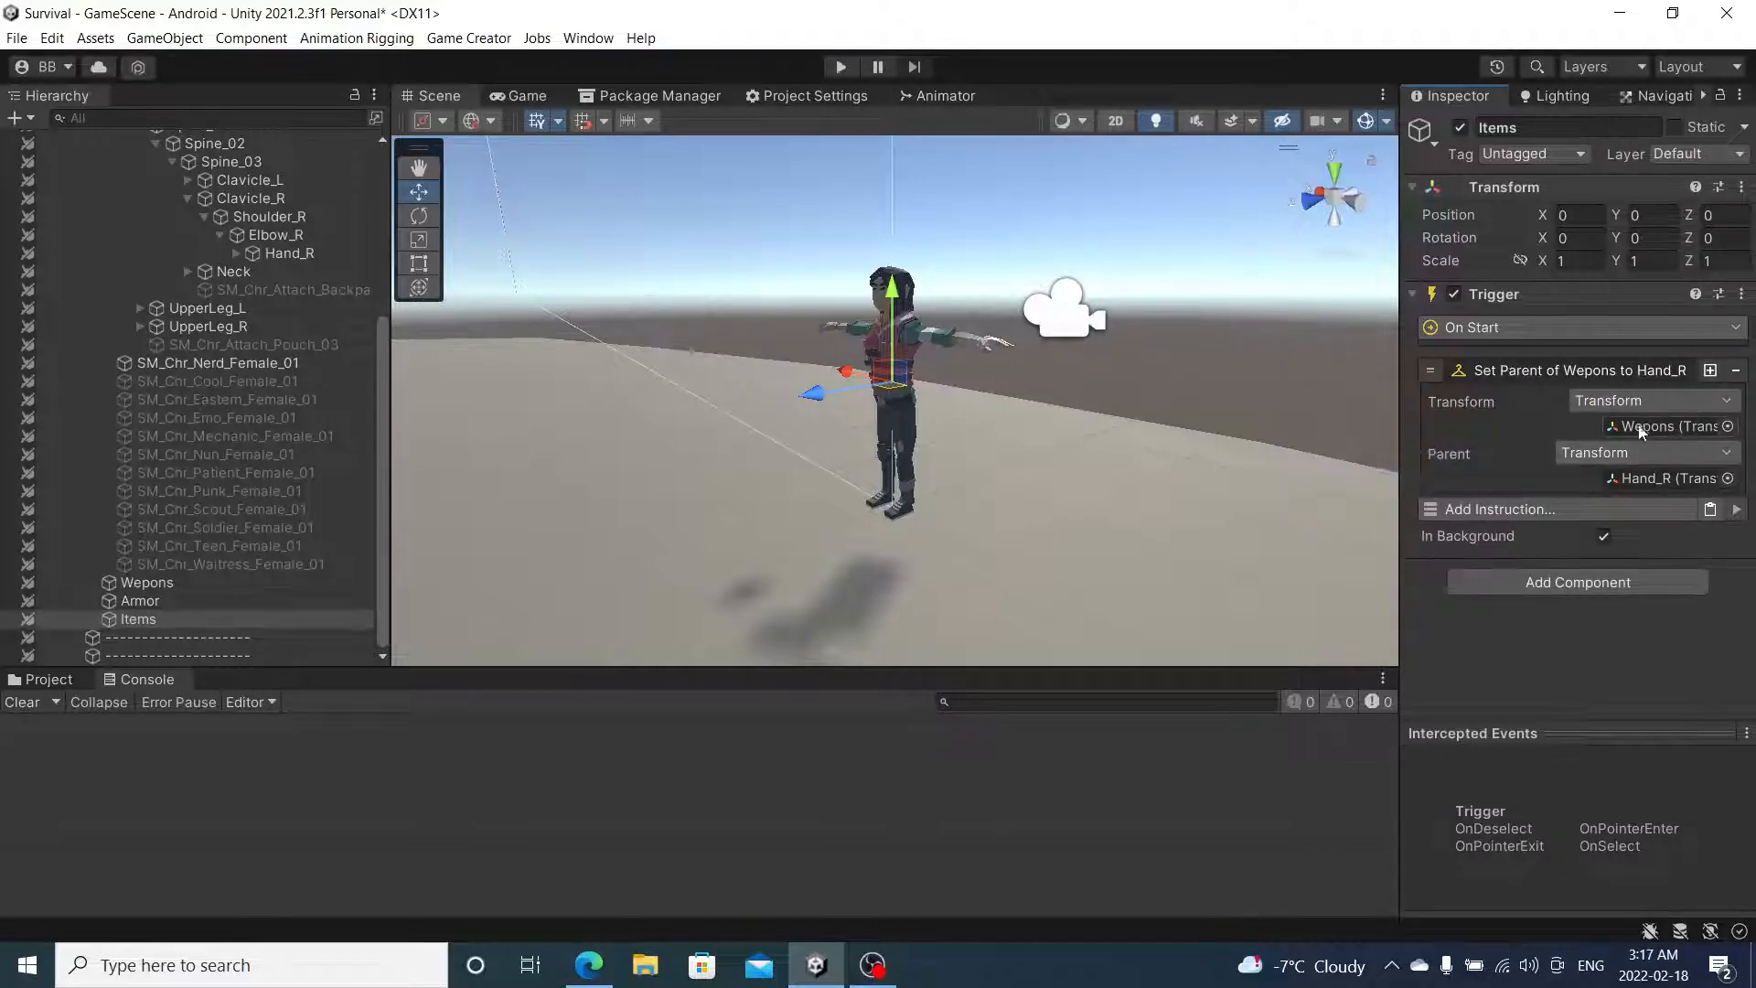
left_click(171, 619)
left_click_drag(171, 619, 1621, 426)
- Expand the left arm bones to Hand_L, assign it as the Parent in the Items trigger, and collapse Root
scroll(247, 393, "up", 4)
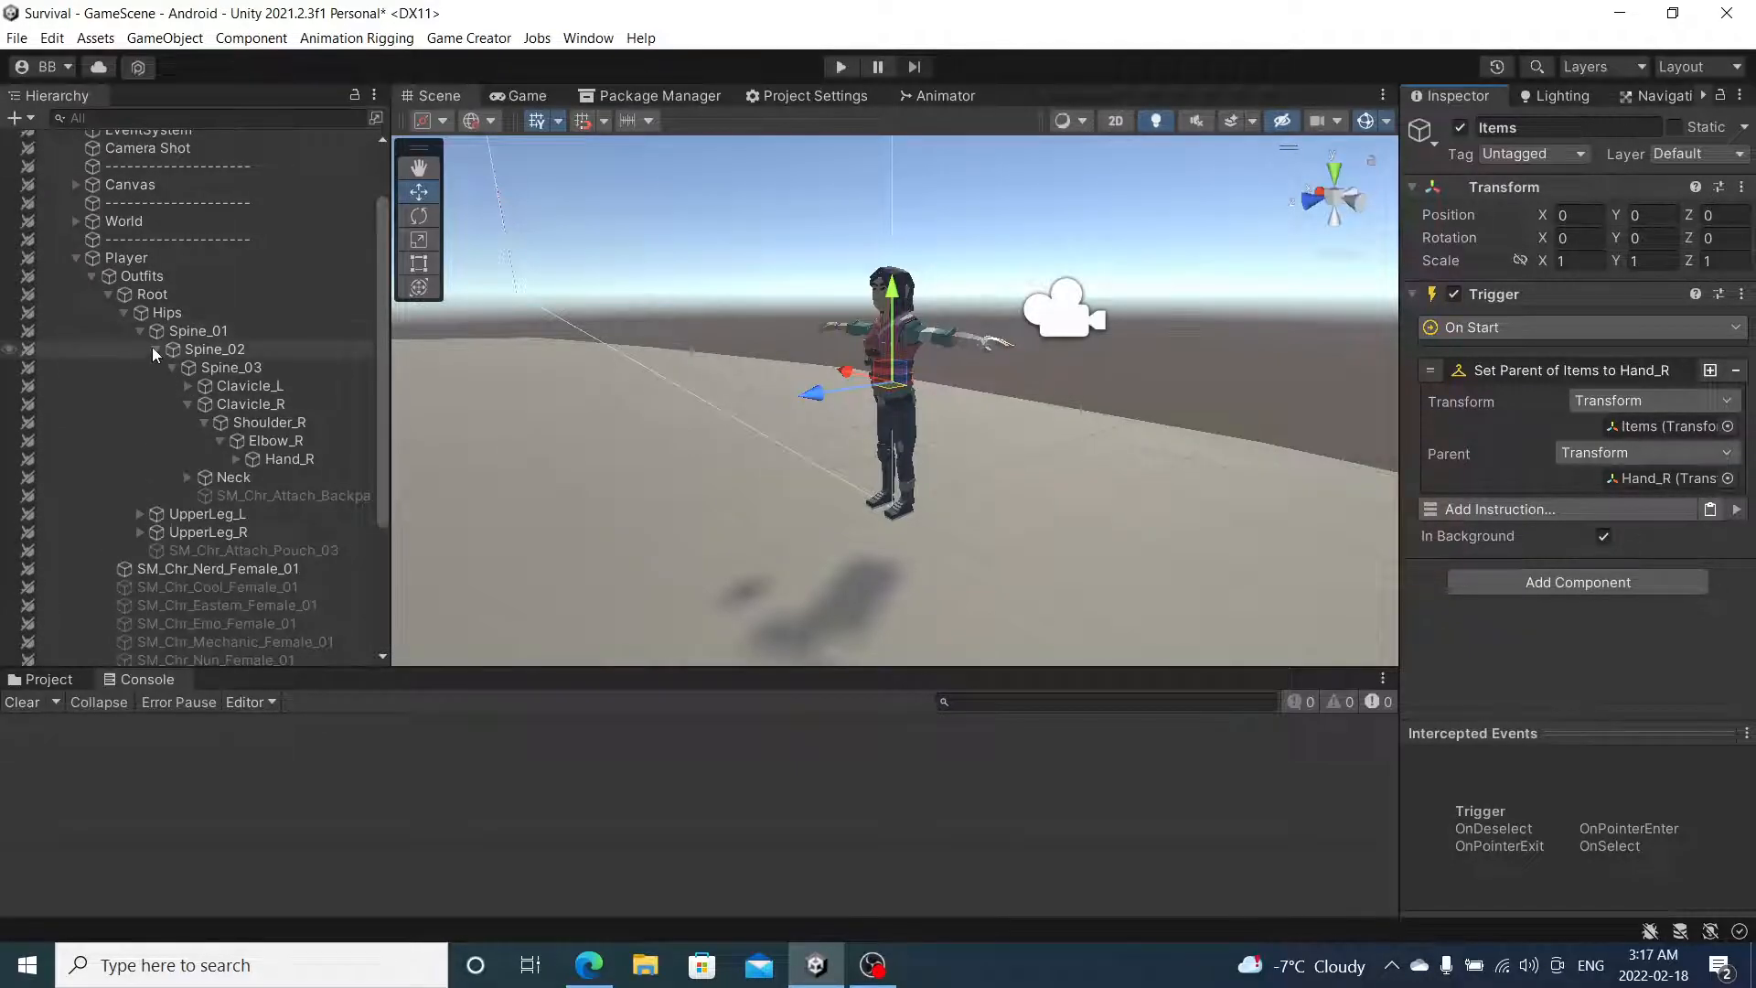
left_click(187, 404)
left_click(187, 386)
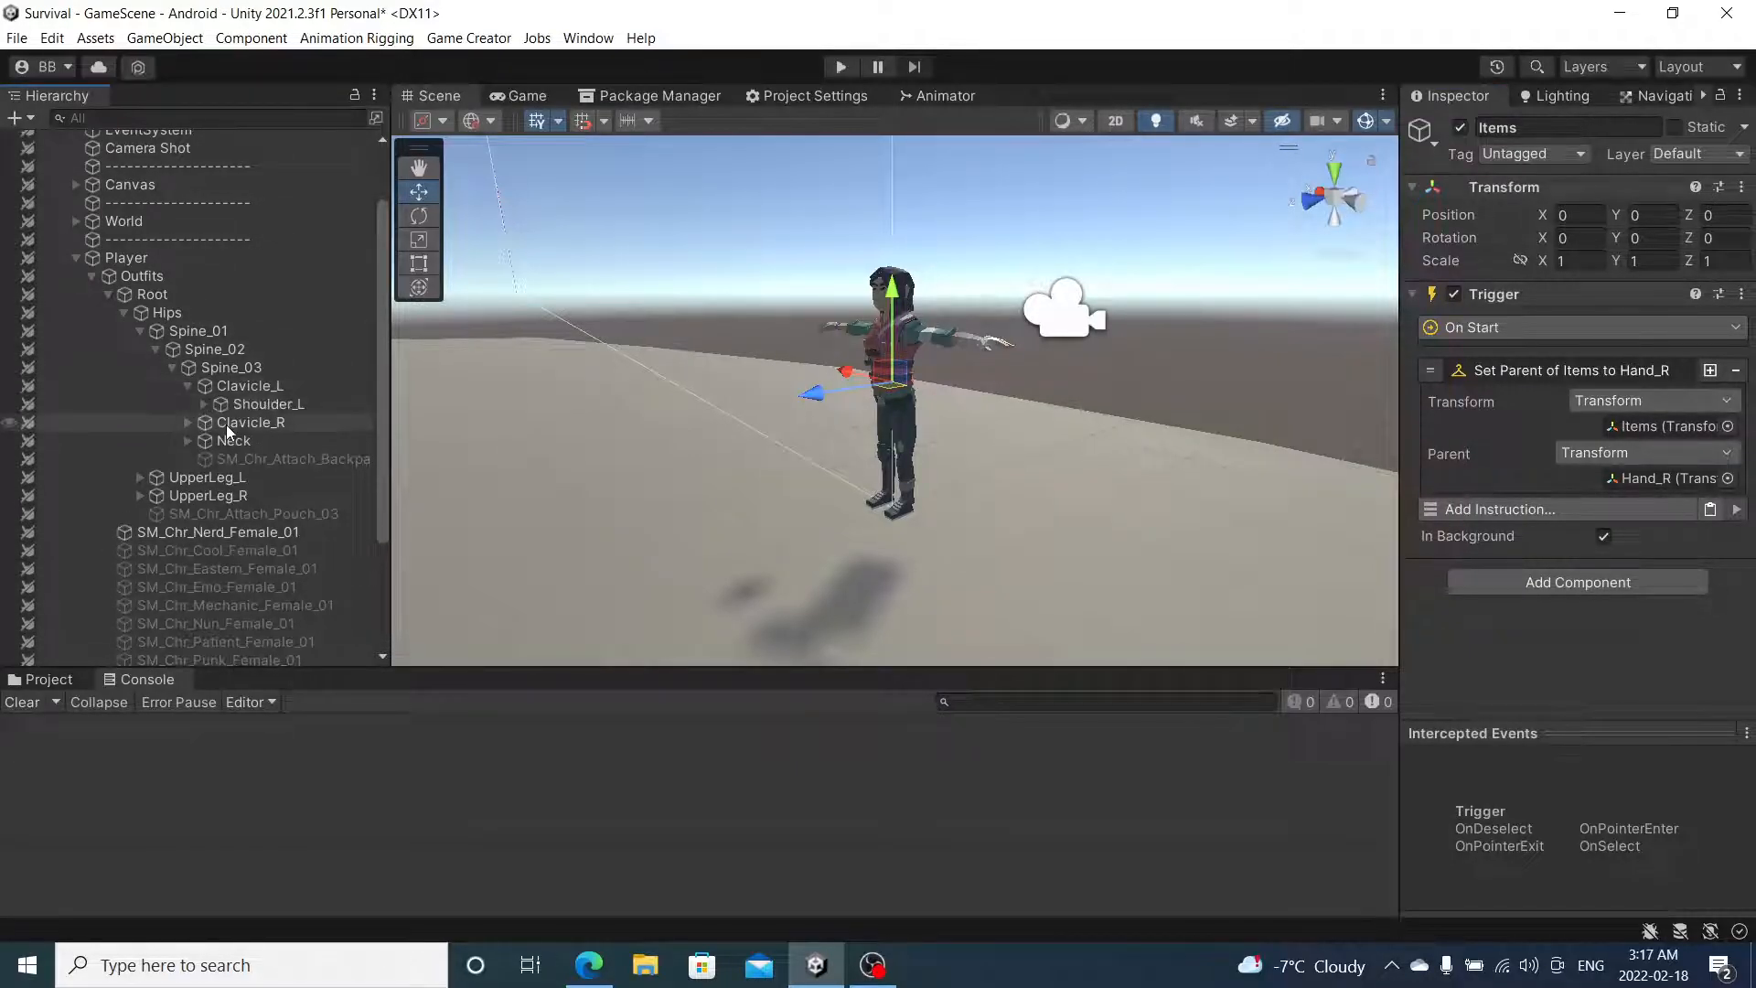
left_click(204, 405)
left_click(219, 422)
left_click_drag(282, 440, 1671, 478)
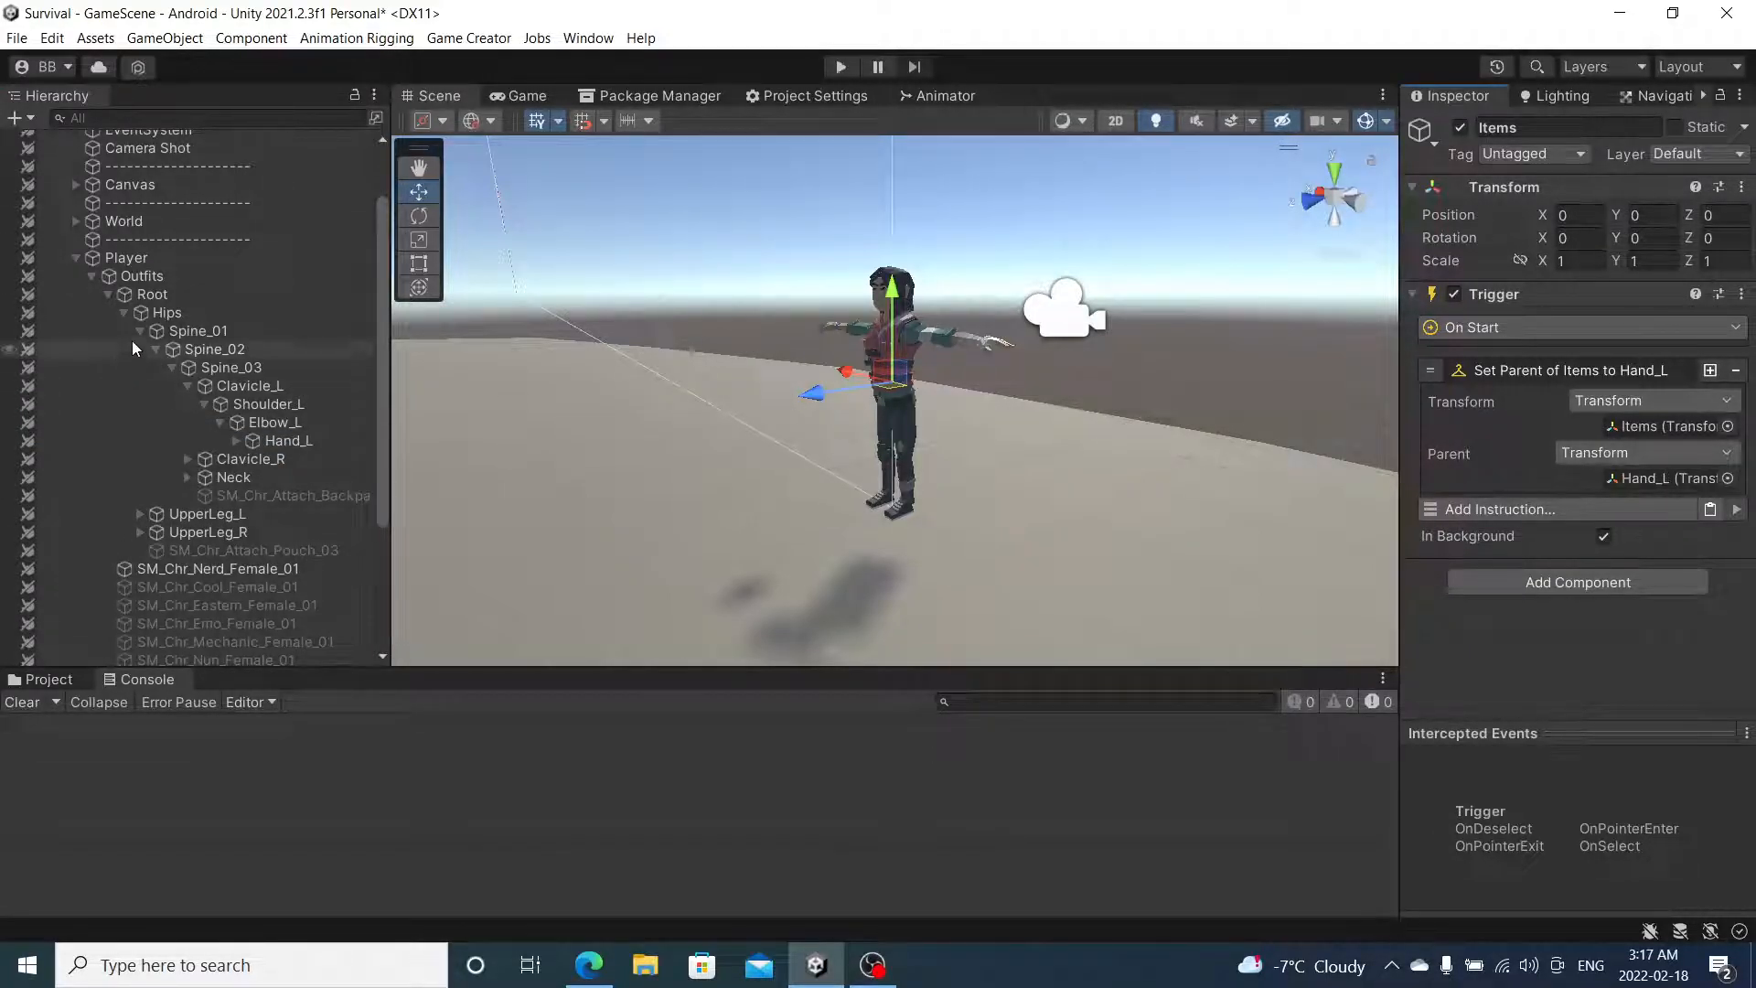
left_click(107, 294)
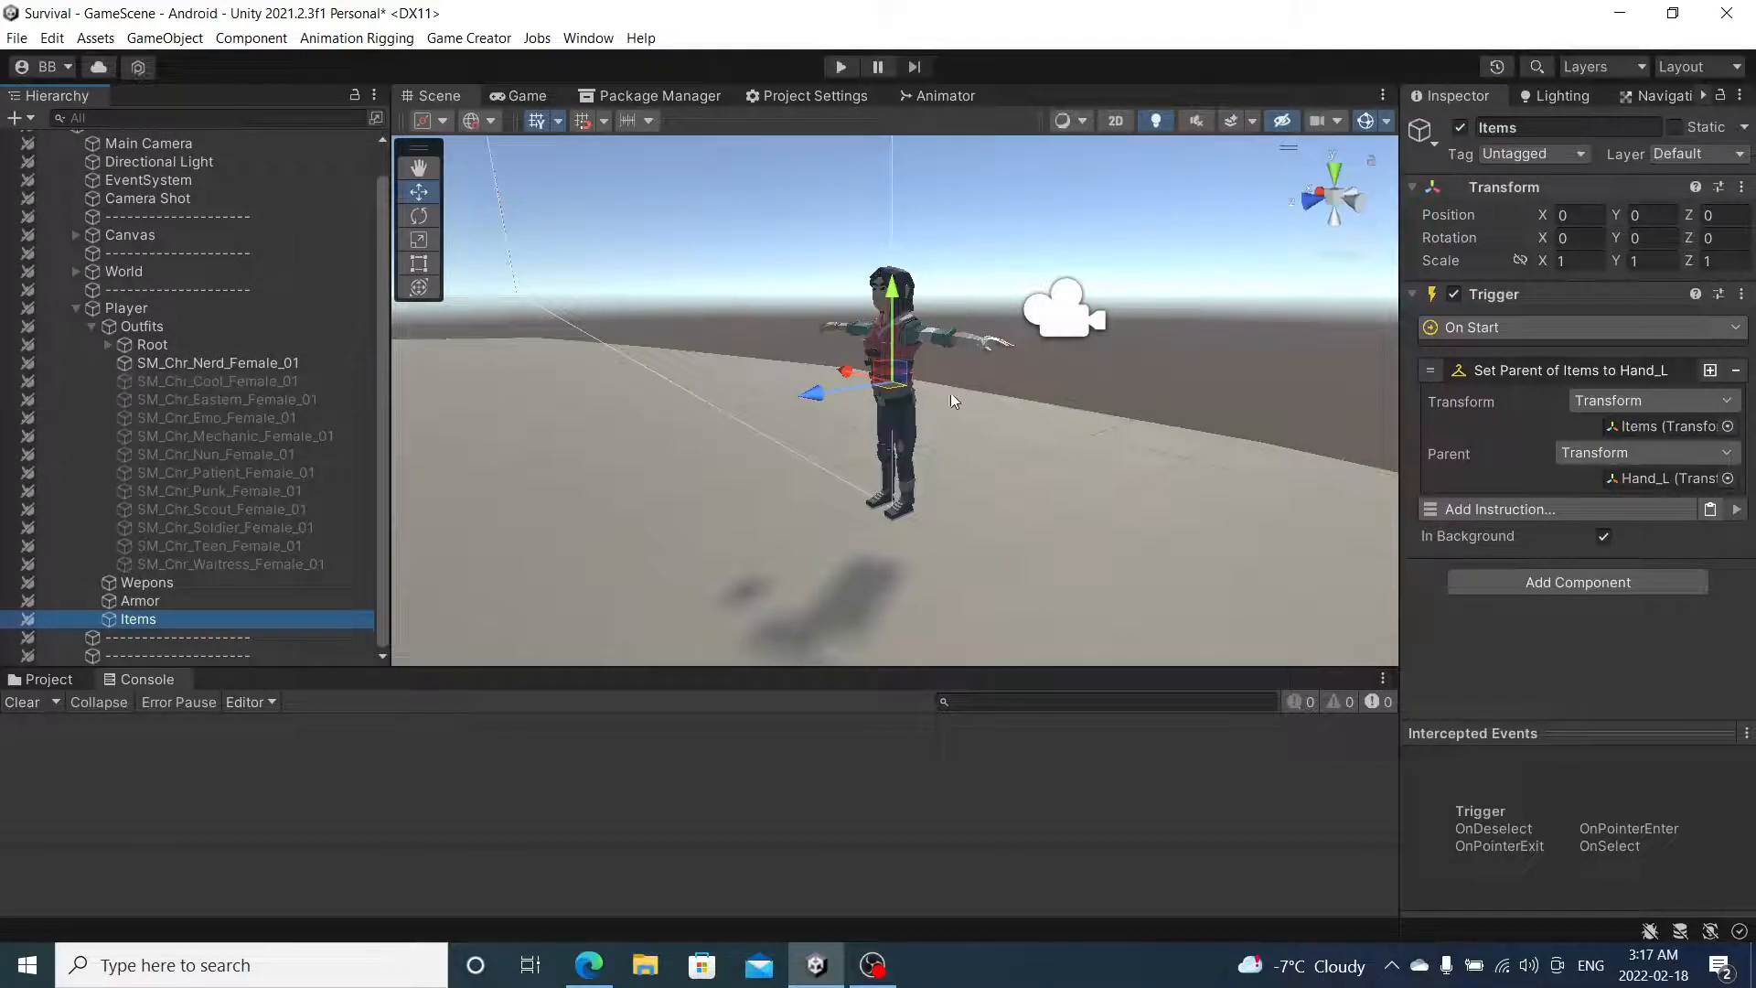
- Rename the Armor object under Player to "BackPack"
left_click(162, 602)
left_click(1500, 127)
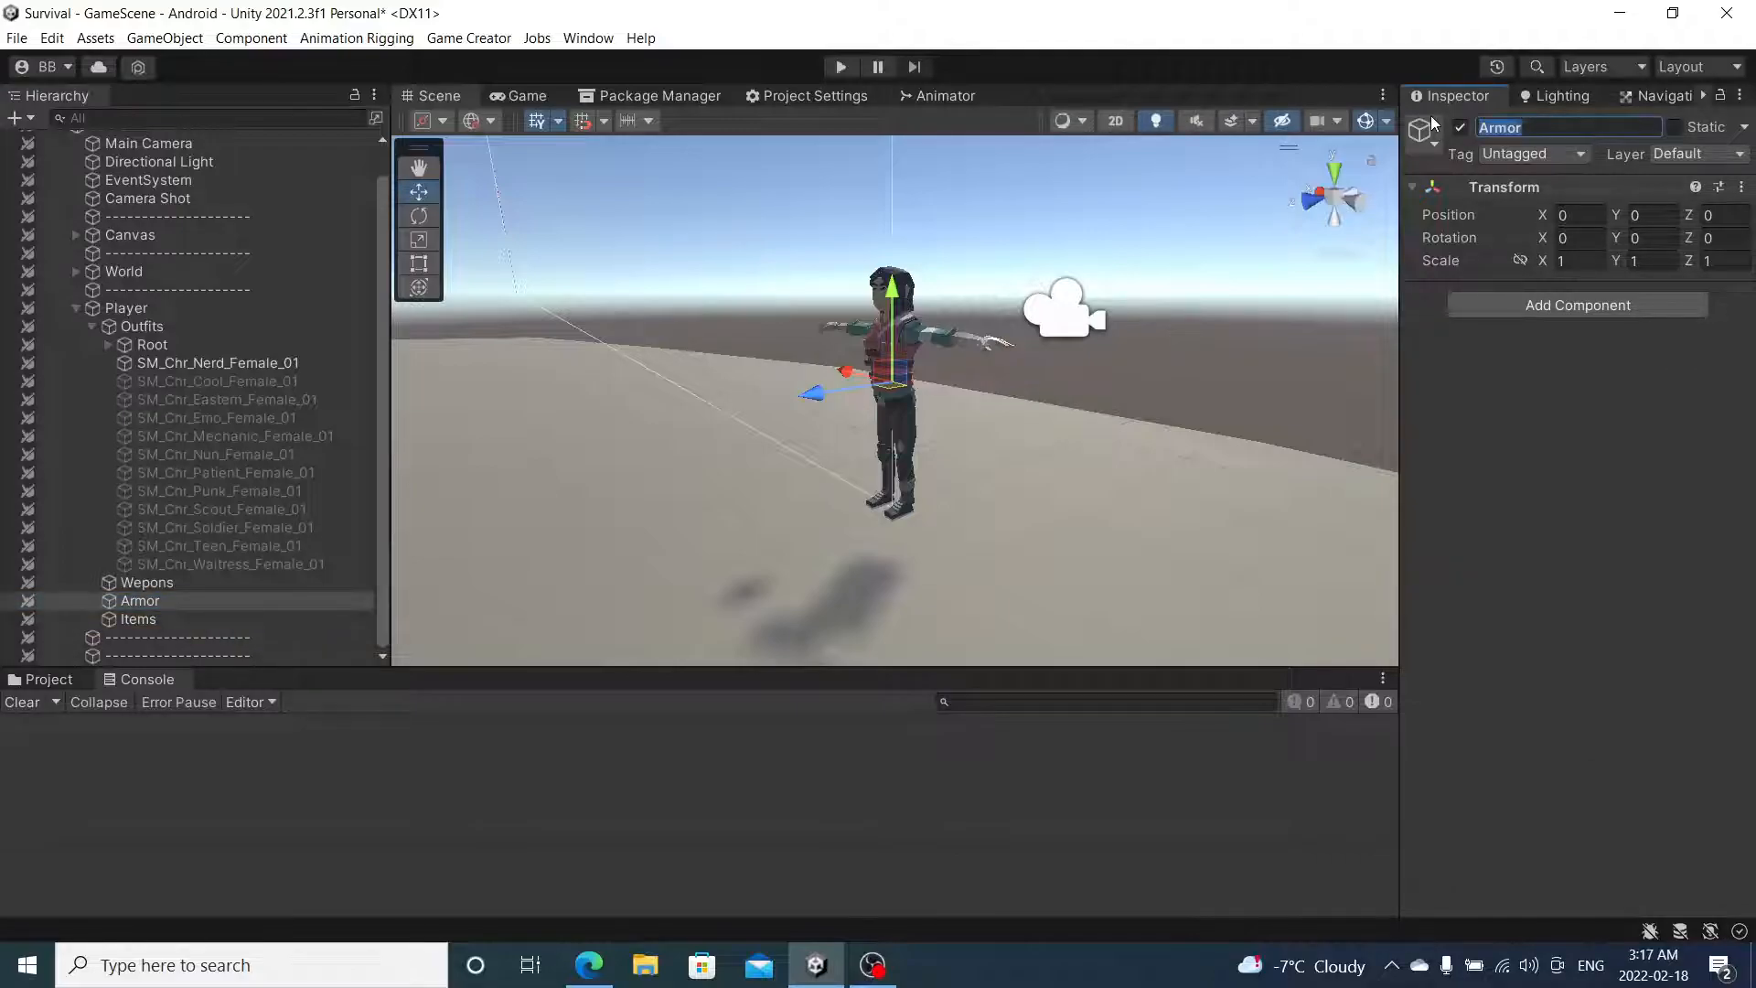
type("BackPack")
key("Return")
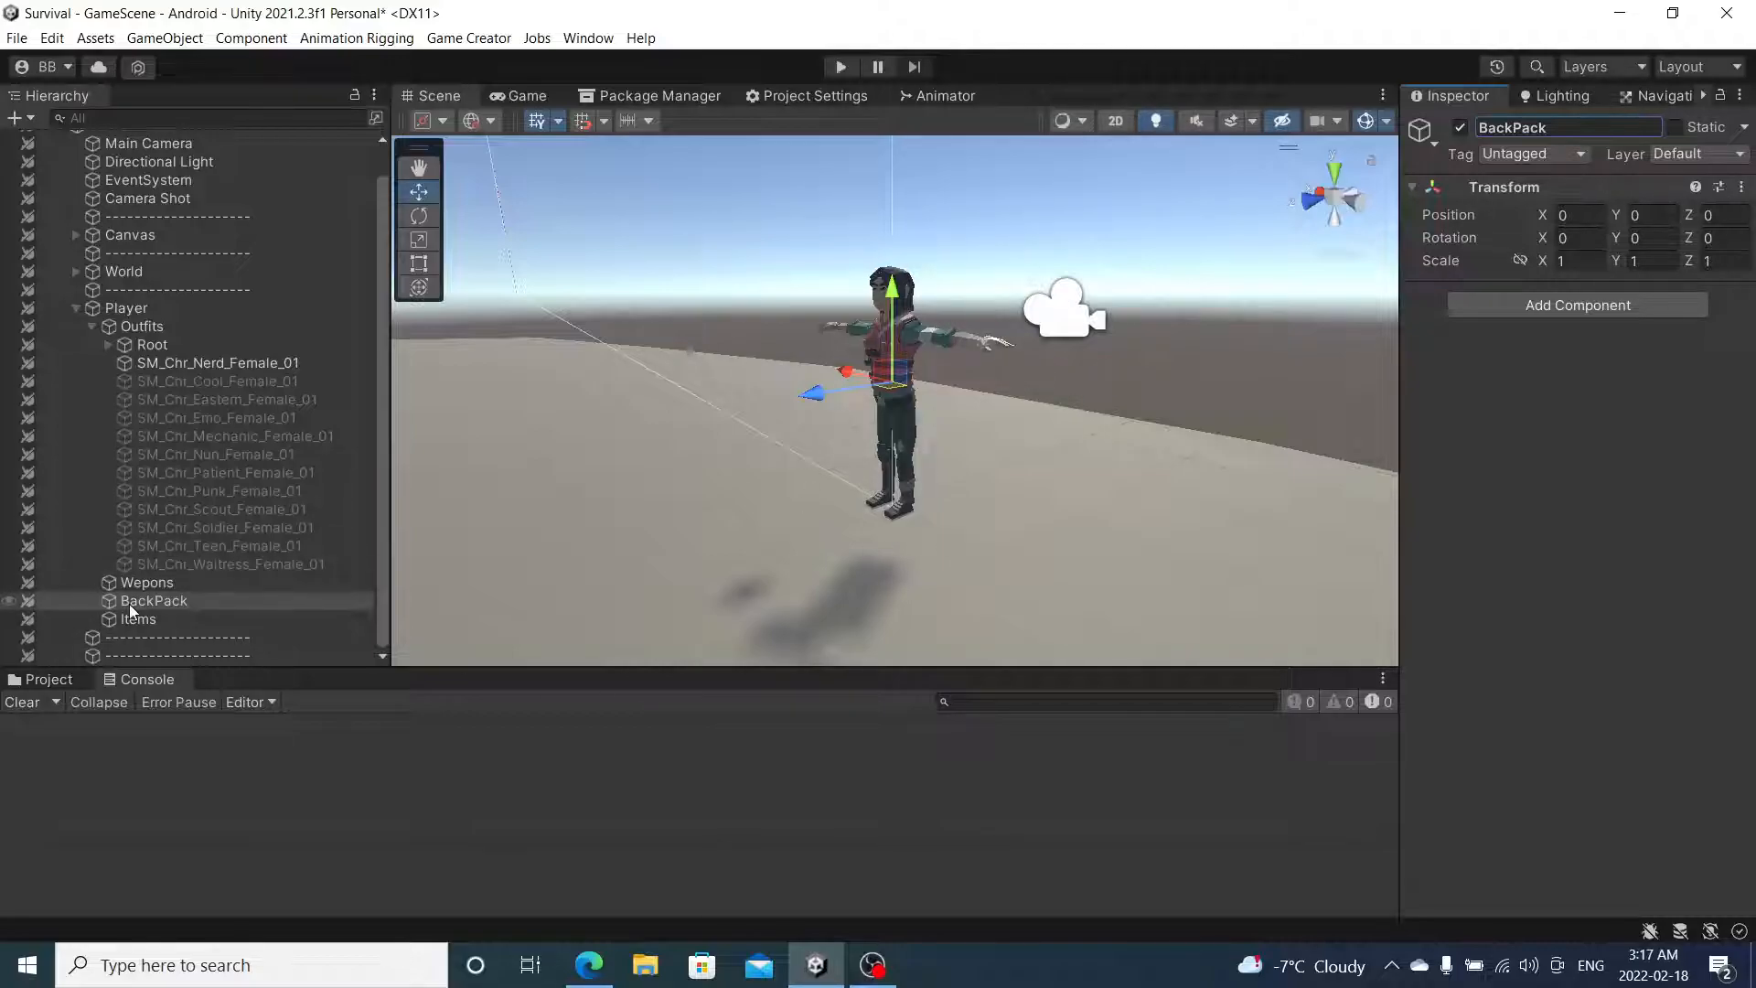
- Paste the copied Trigger as a new component on BackPack and set its Set Parent Transform to the BackPack object
left_click(1740, 187)
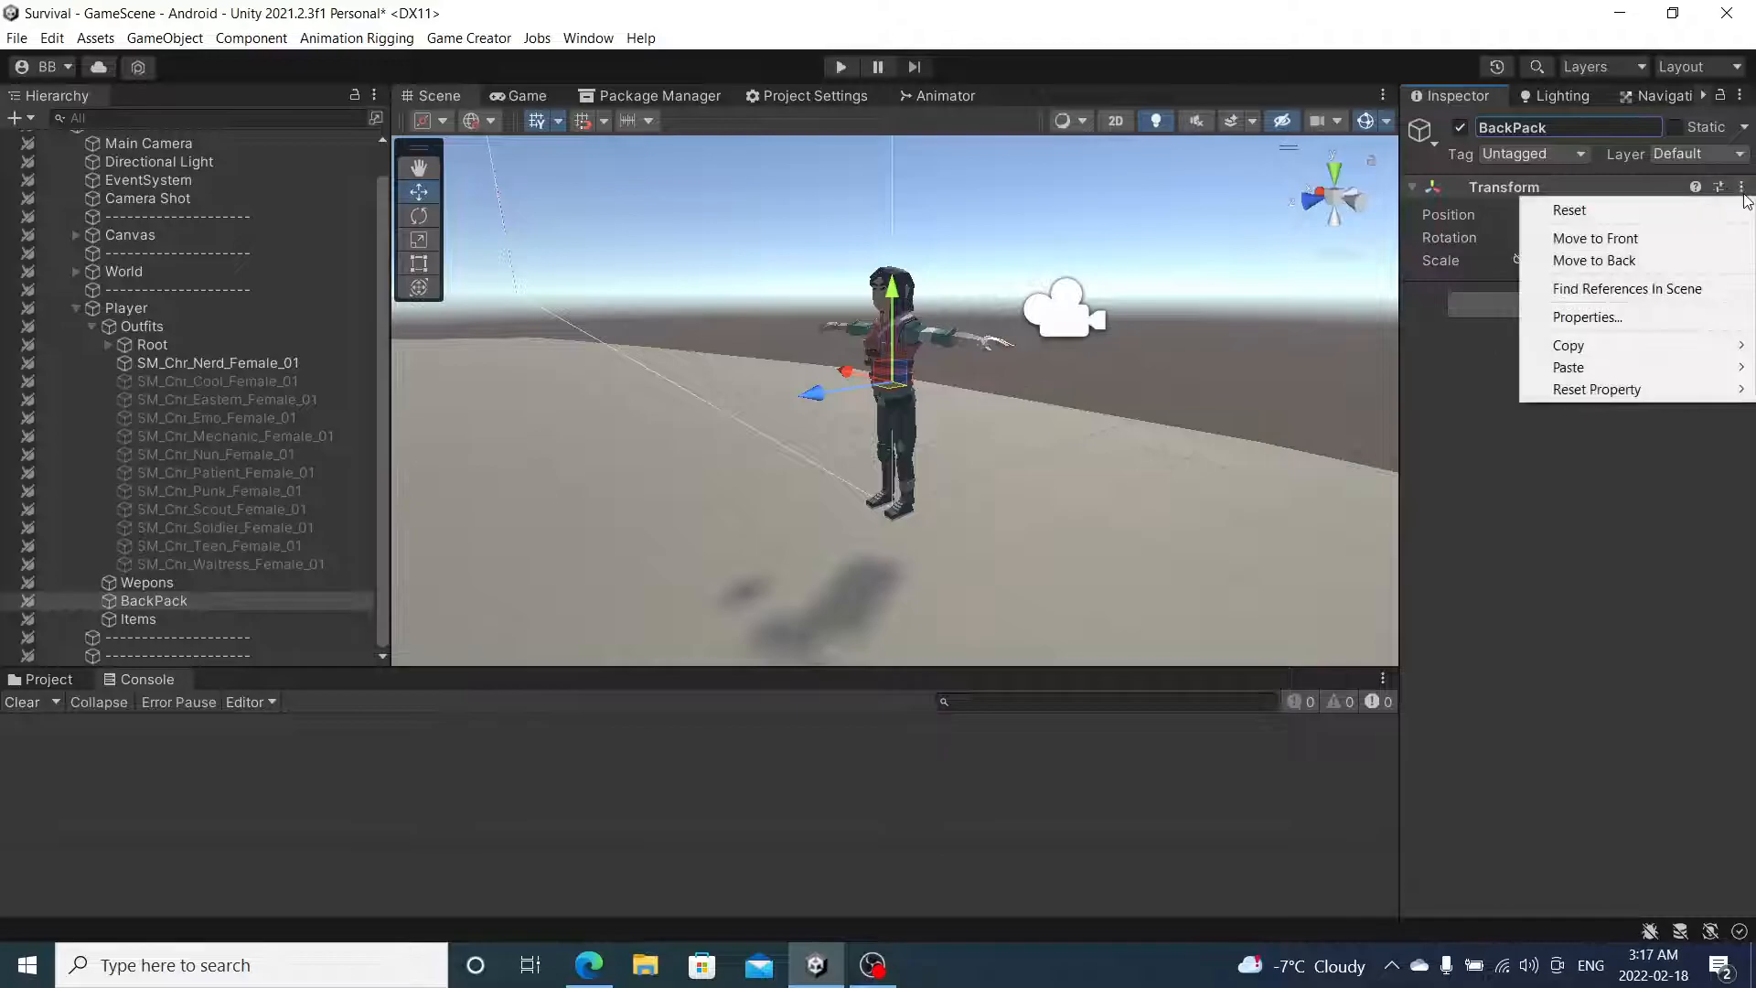
mouse_move(1644, 365)
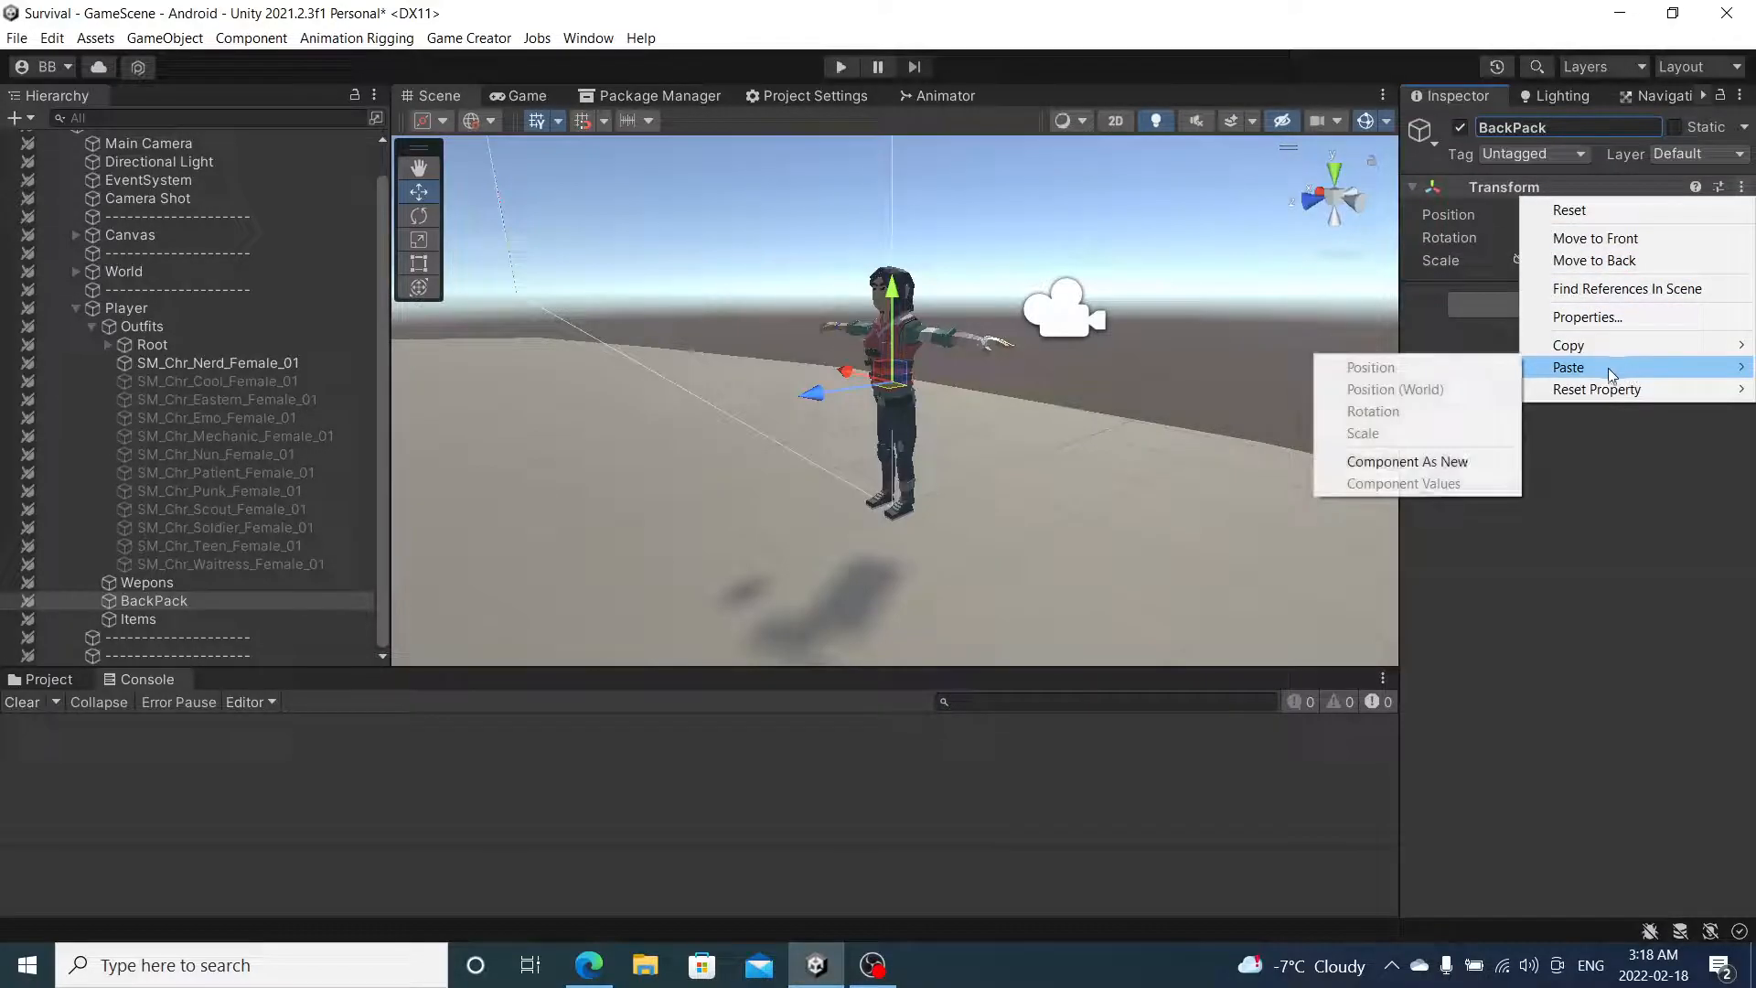
left_click(1440, 458)
left_click_drag(280, 609, 1643, 425)
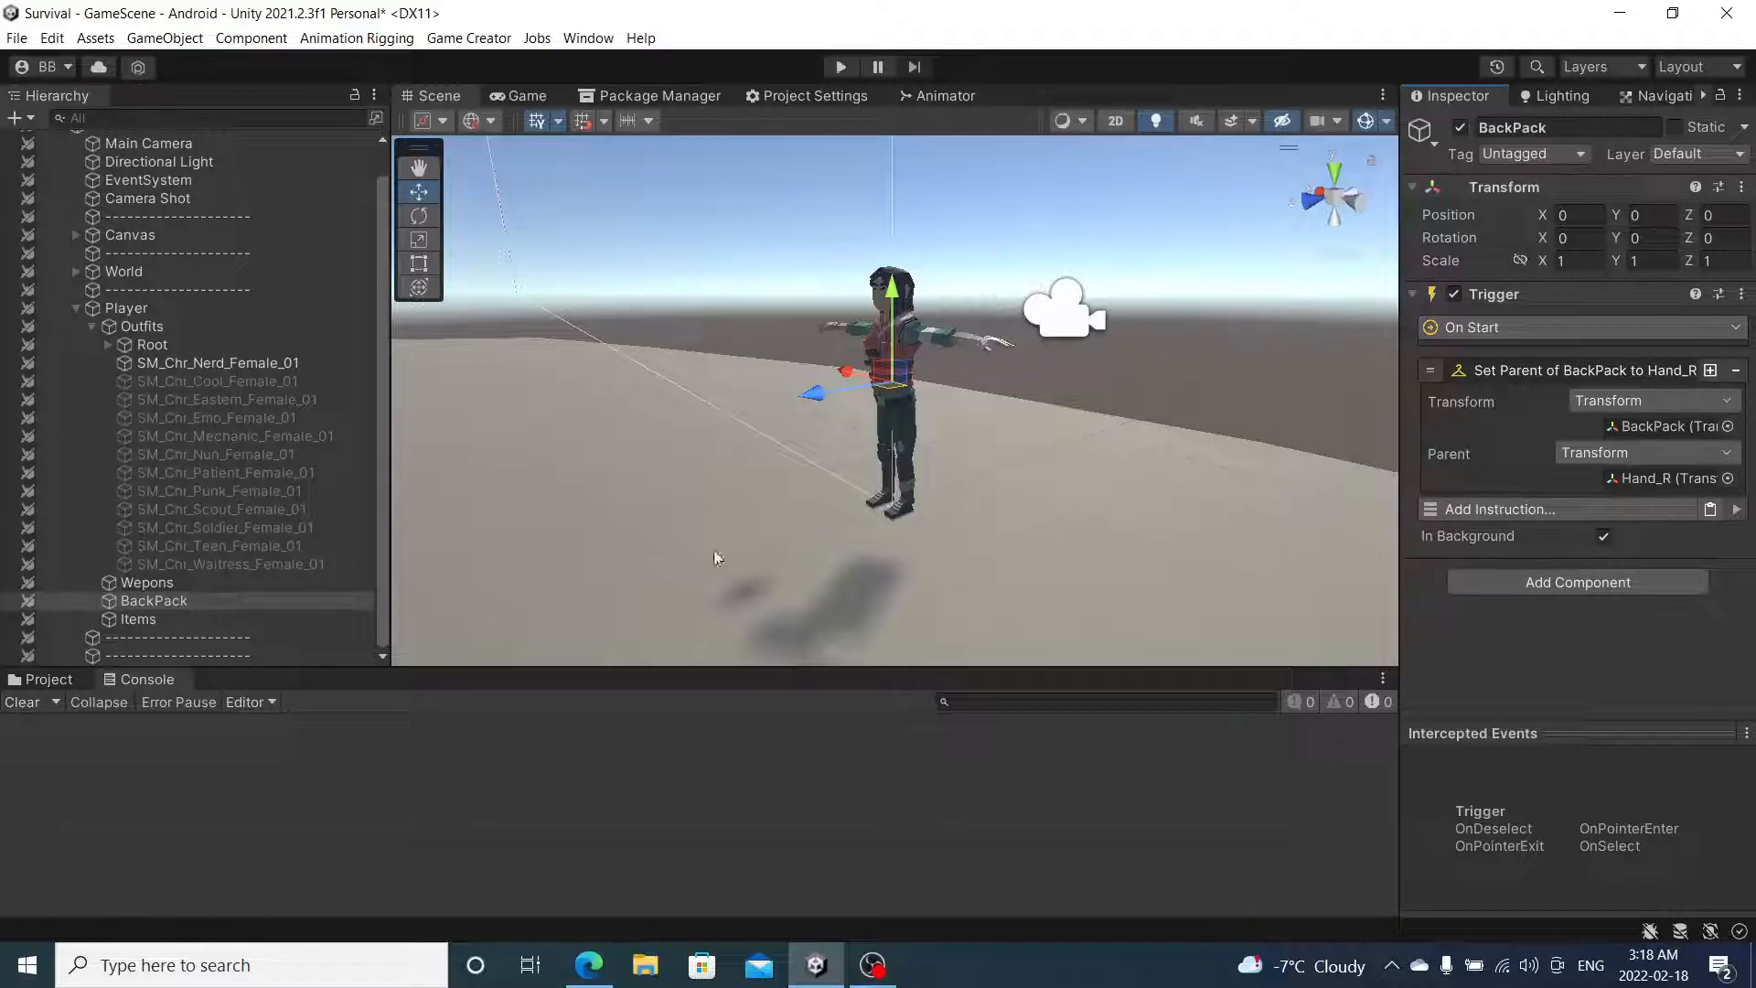
- Assign the Spine_03 bone as the Parent in the BackPack trigger and collapse Outfits
left_click(107, 345)
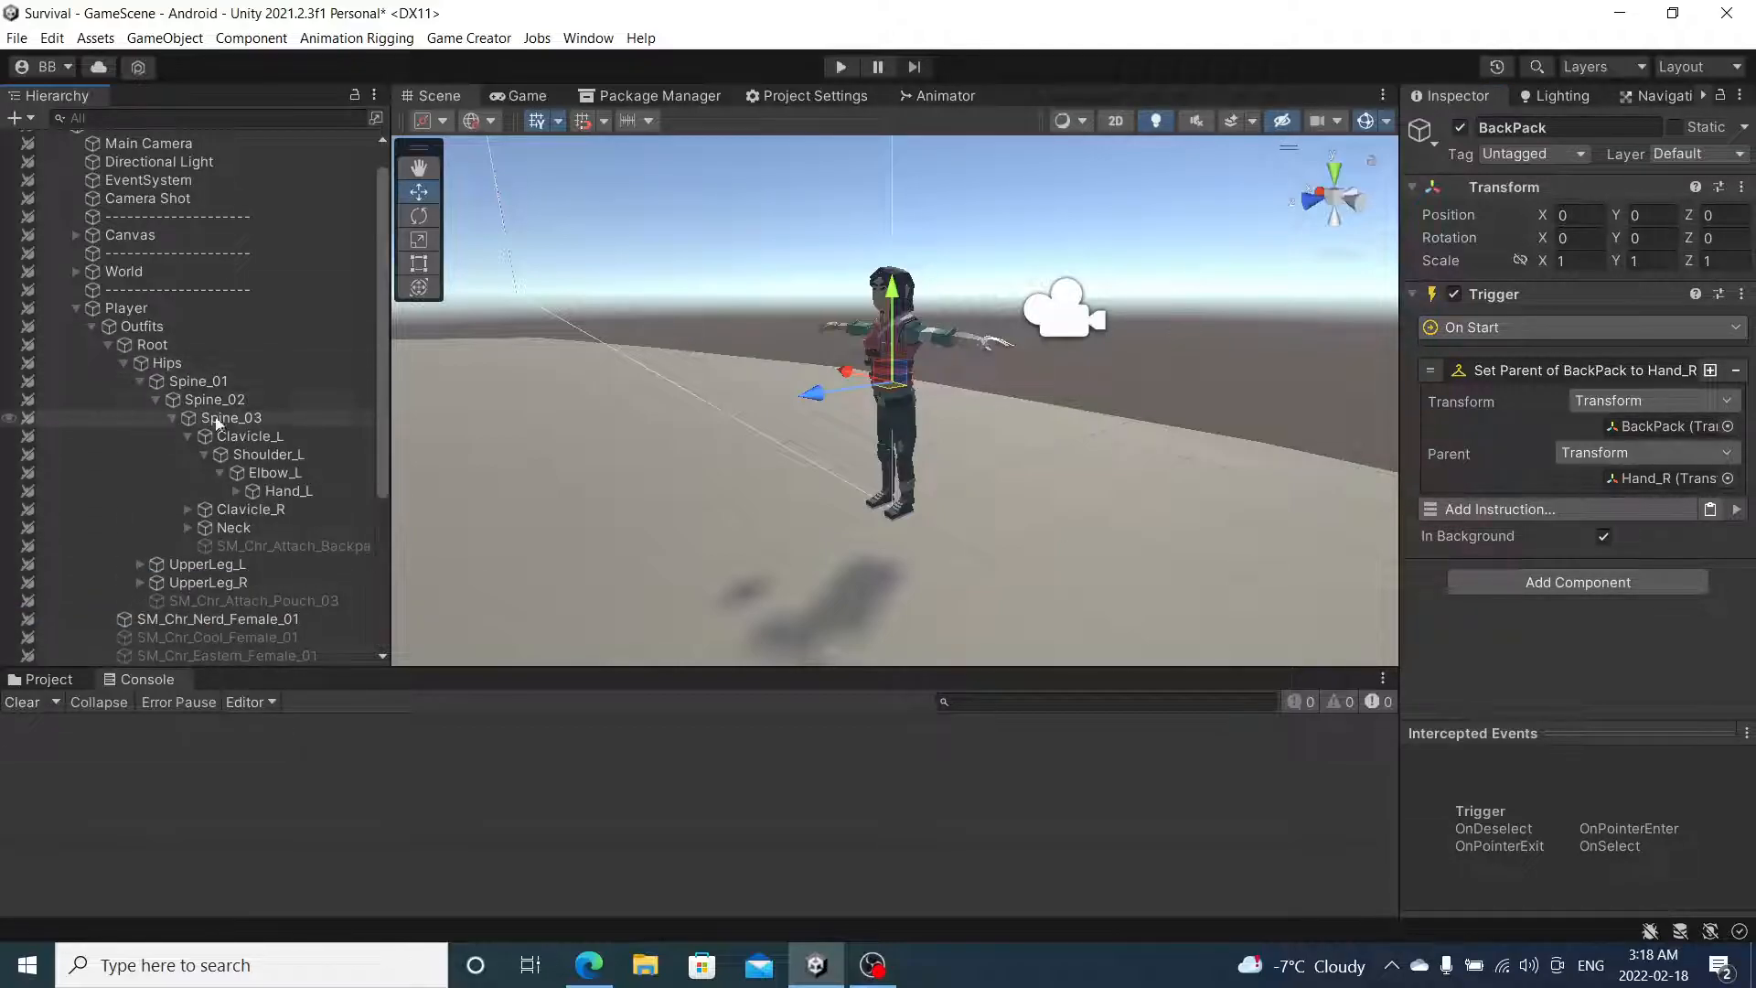
left_click_drag(222, 422, 1701, 480)
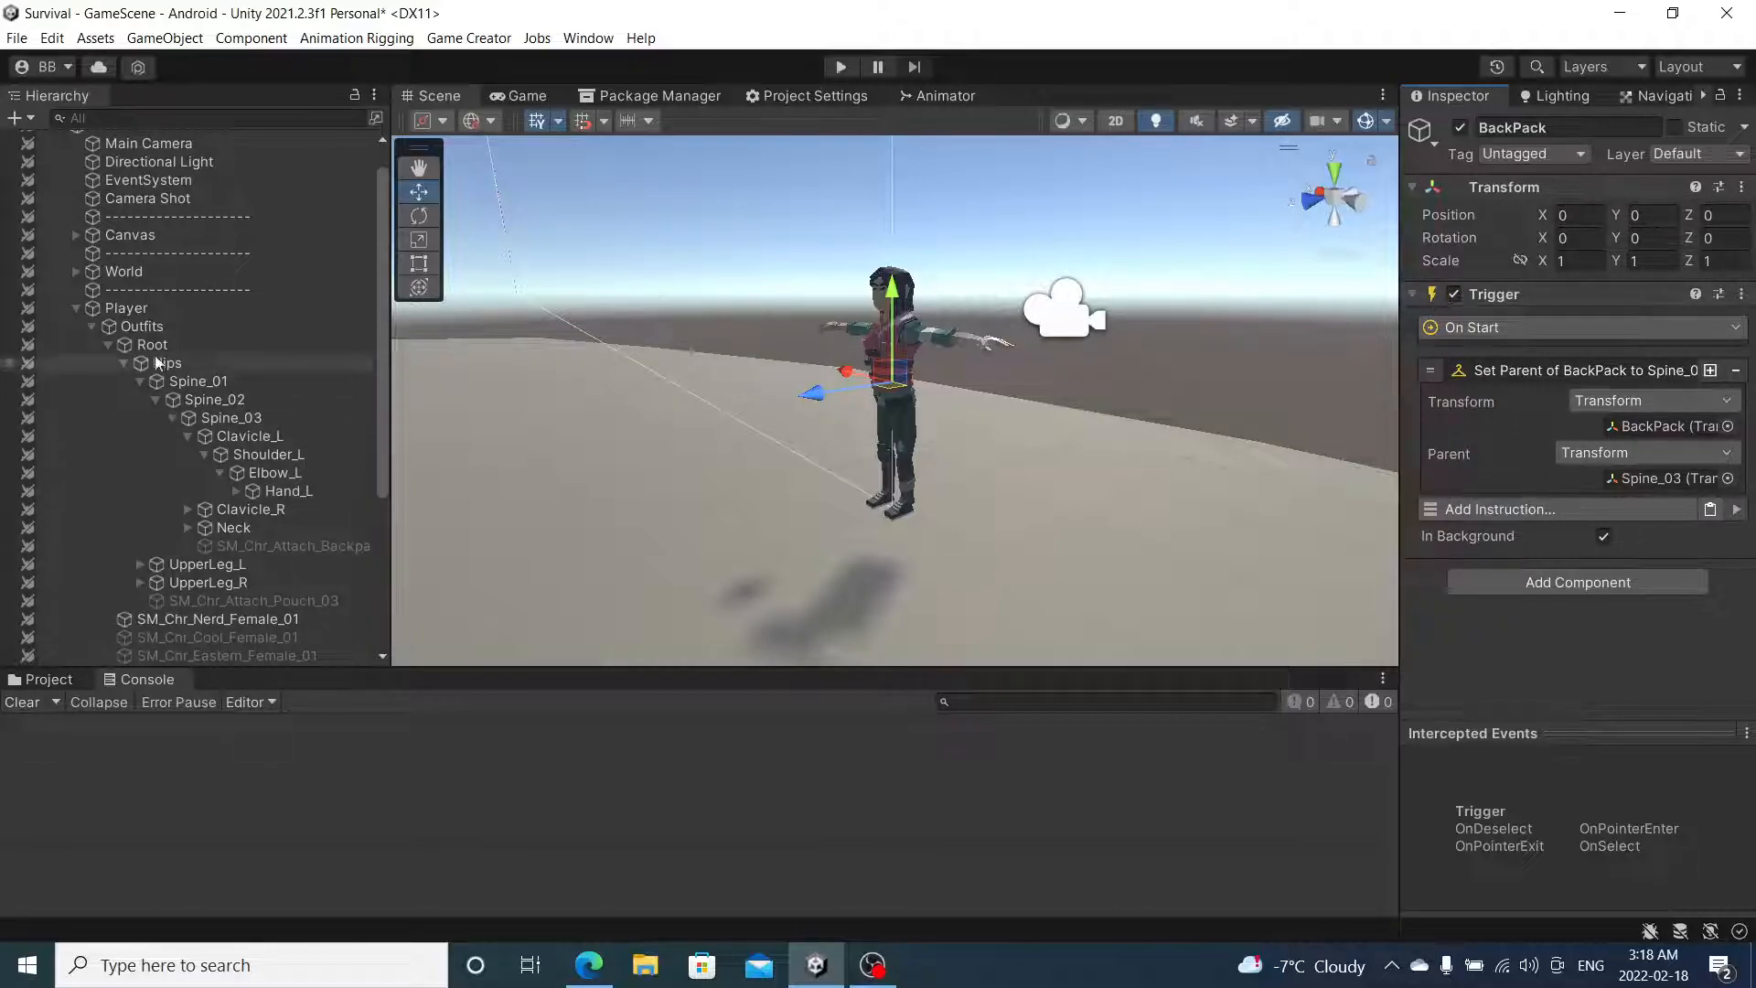
left_click(92, 327)
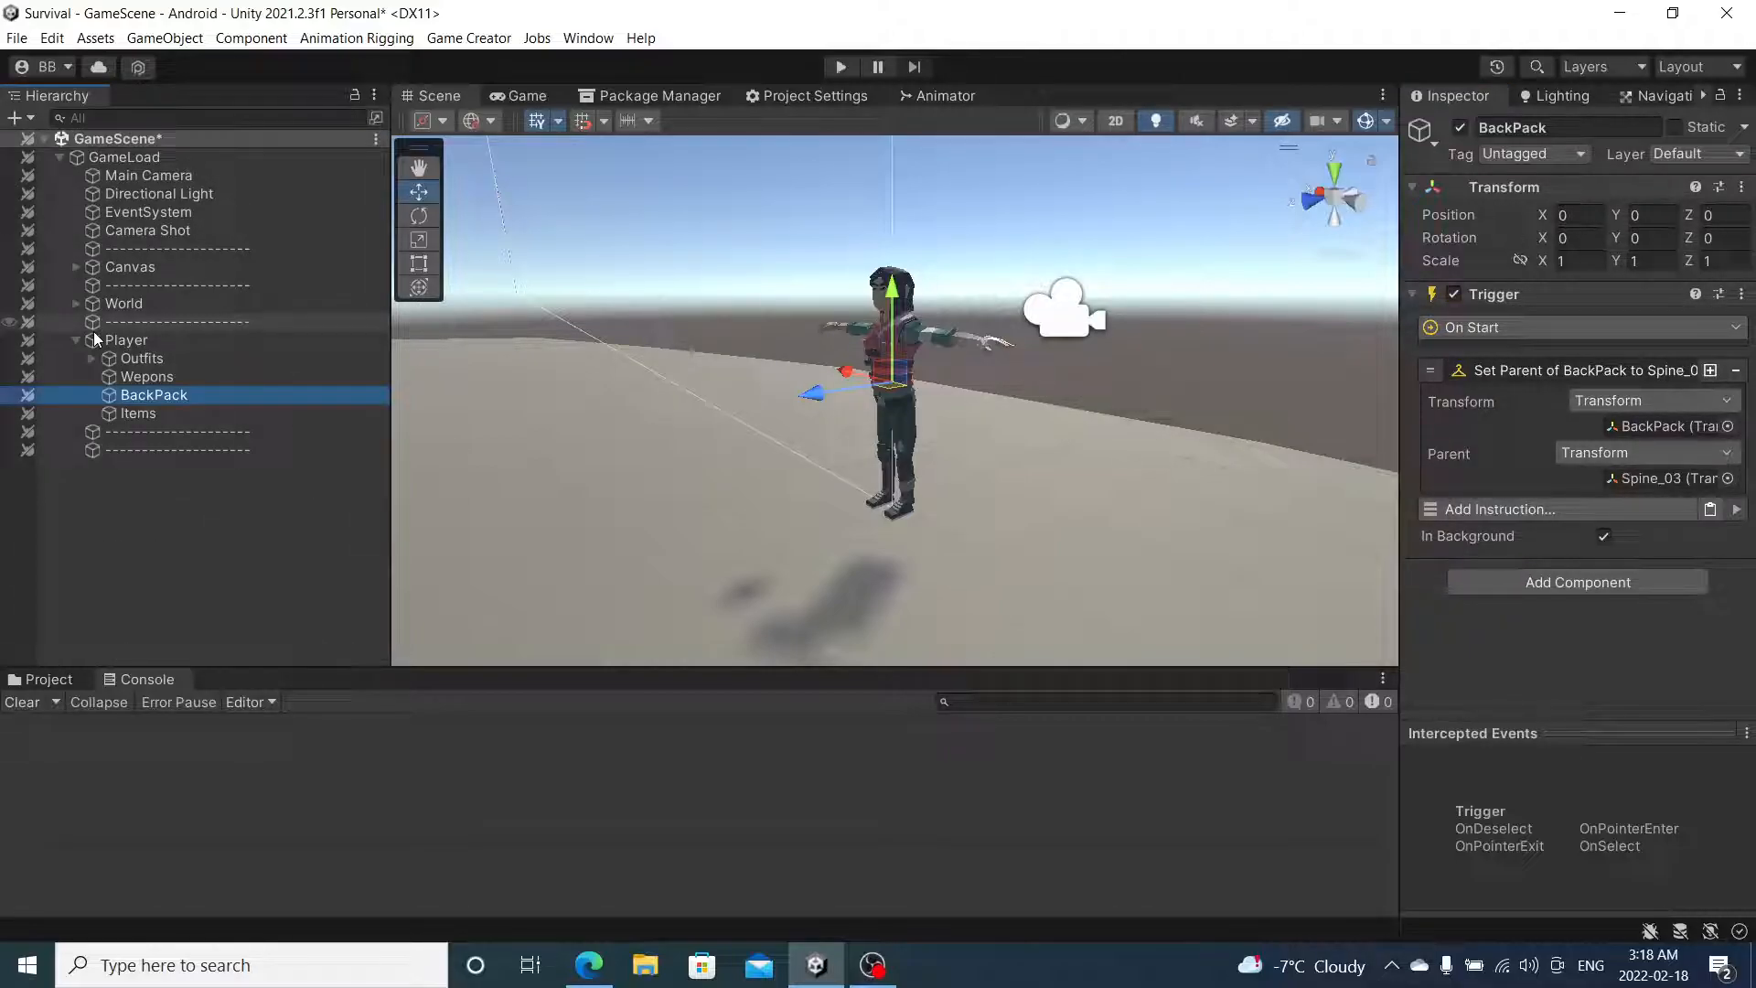
- Select the Wepons object and expand the Imports and PolygonApocalypse folders in the project assets
left_click(125, 379)
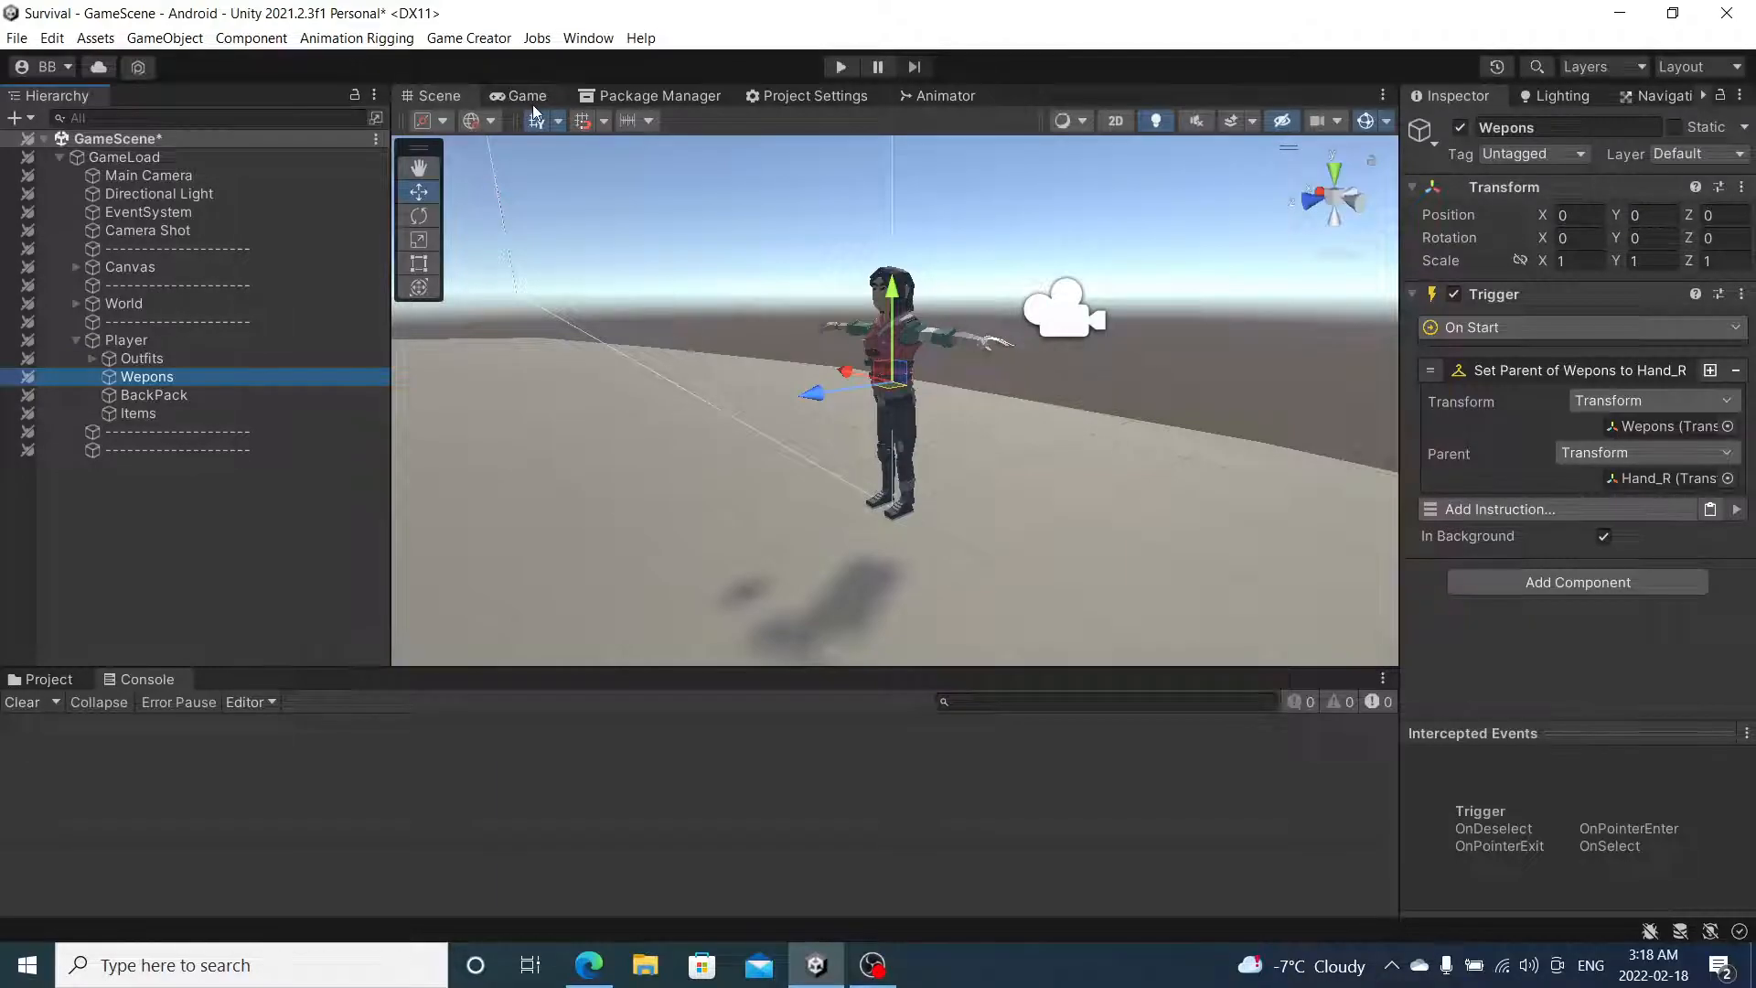
left_click(63, 682)
left_click(26, 801)
left_click(26, 745)
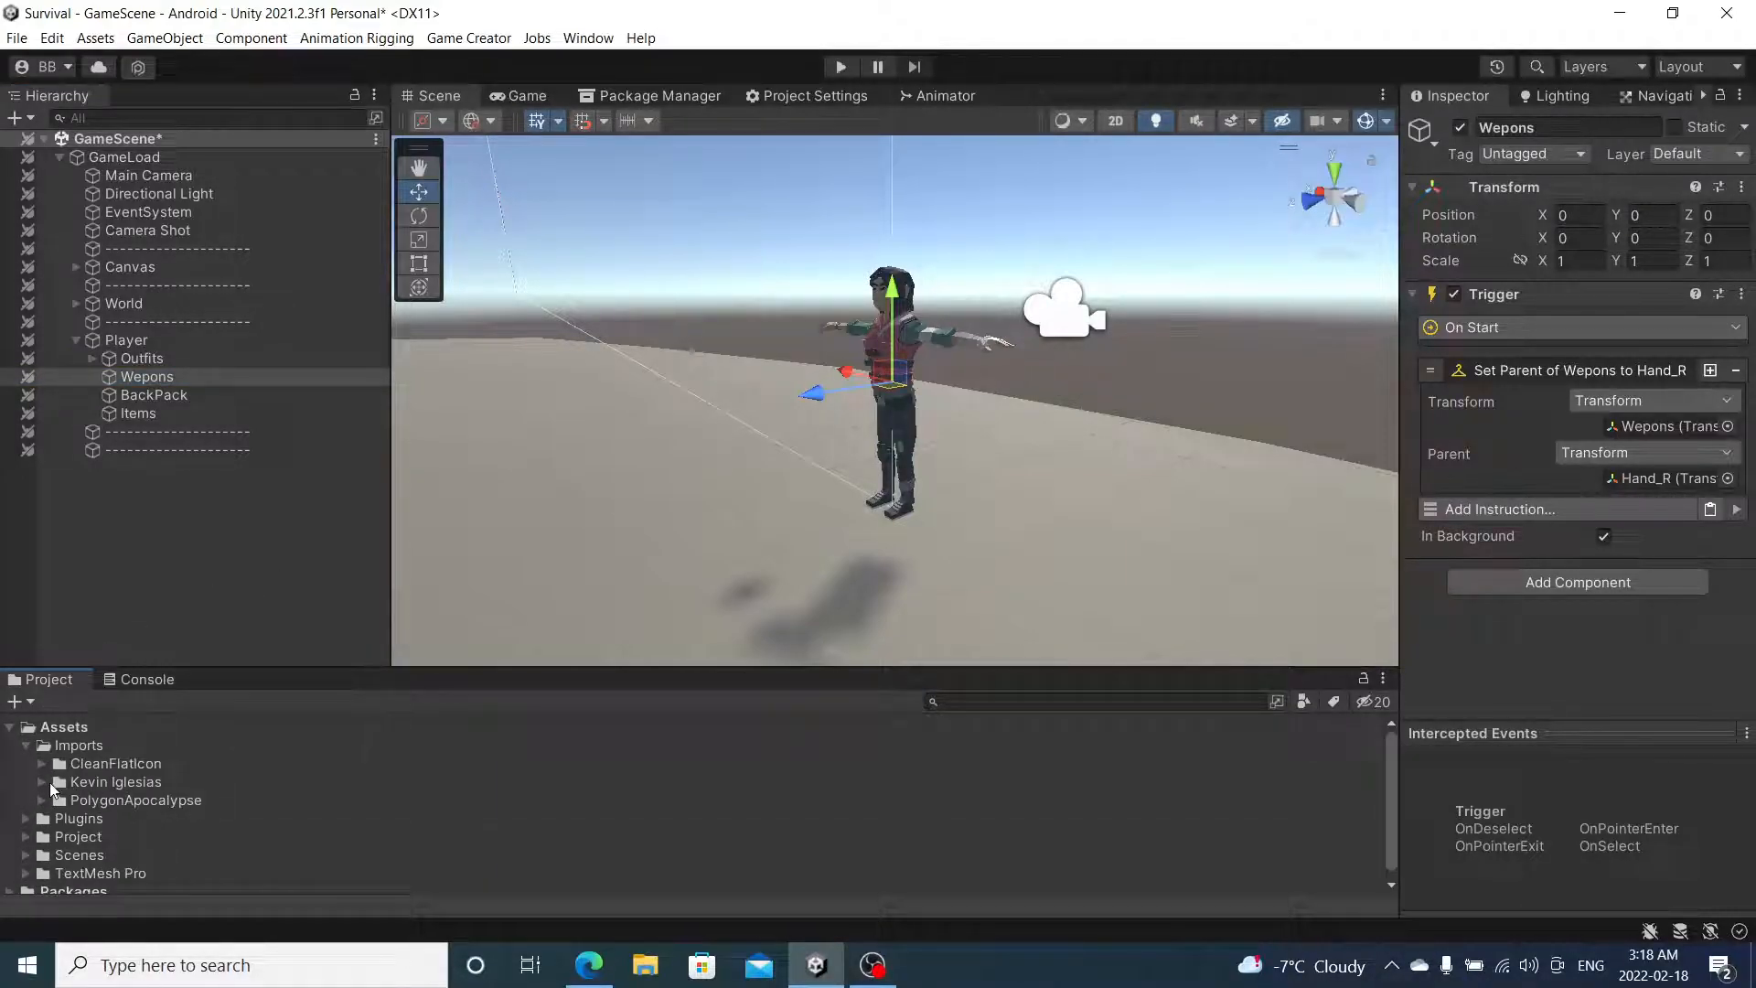
left_click(42, 800)
scroll(58, 784, "down", 3)
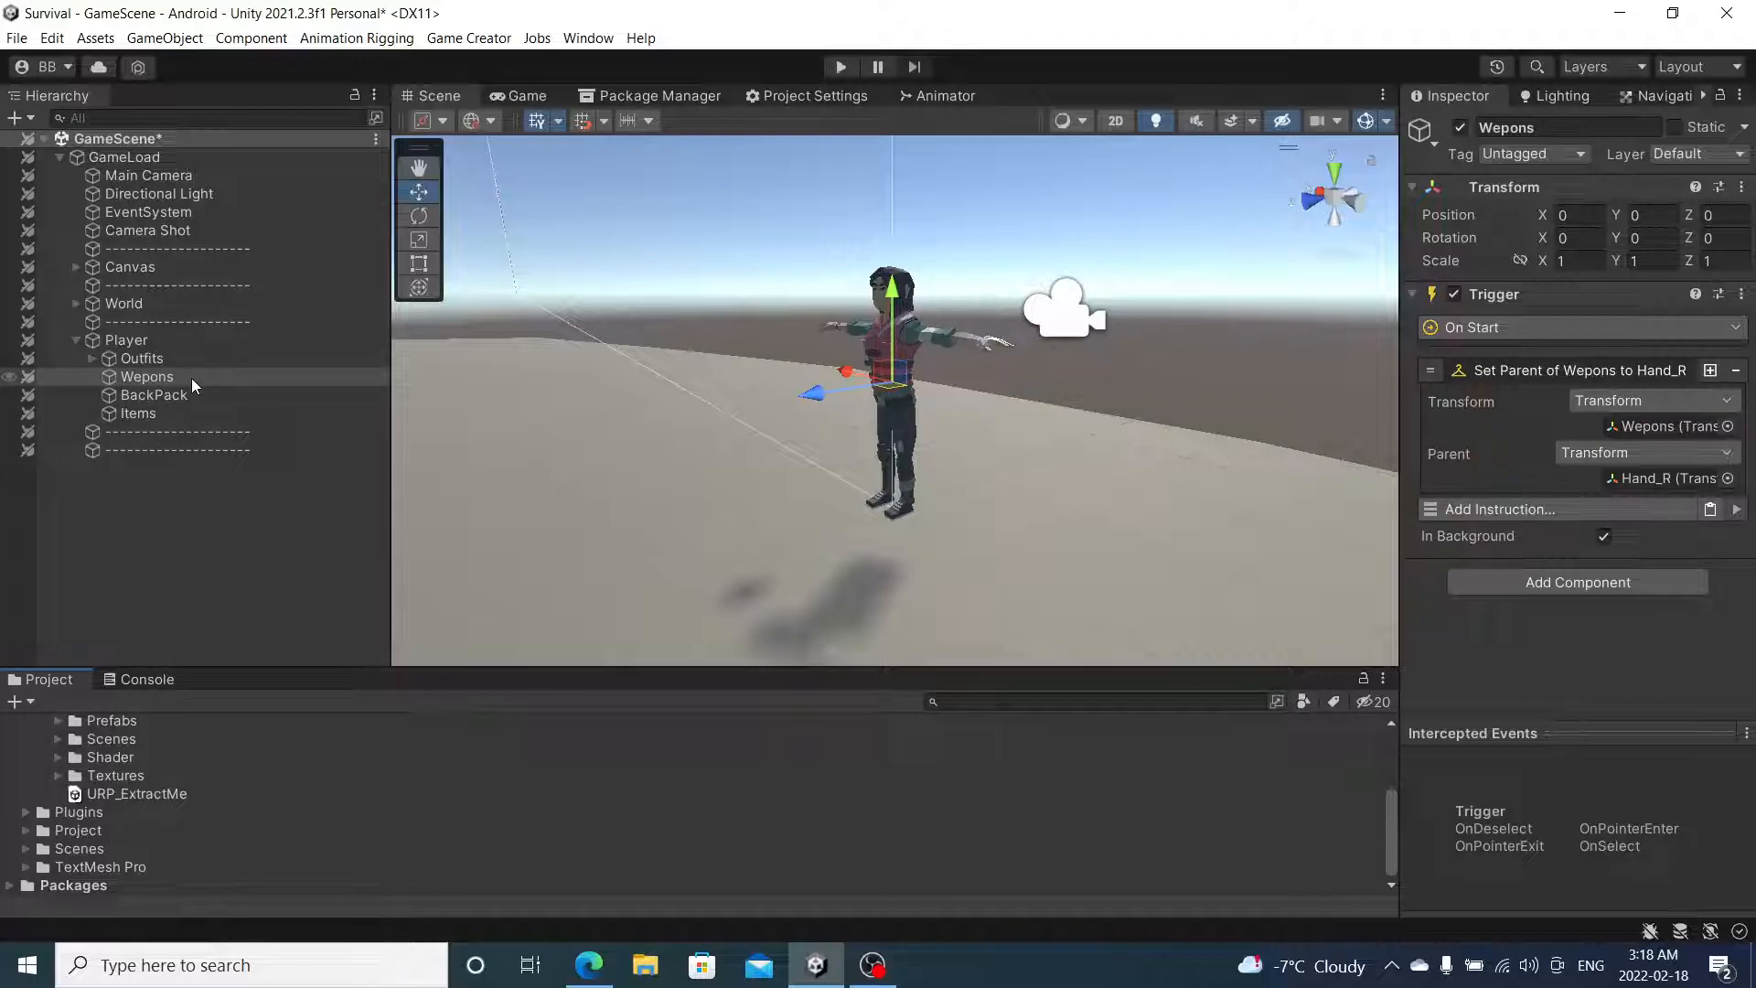
- Rename the Wepons object under Player to "WeponsMelee"
left_click(147, 375)
left_click(1555, 127)
left_click(1481, 127)
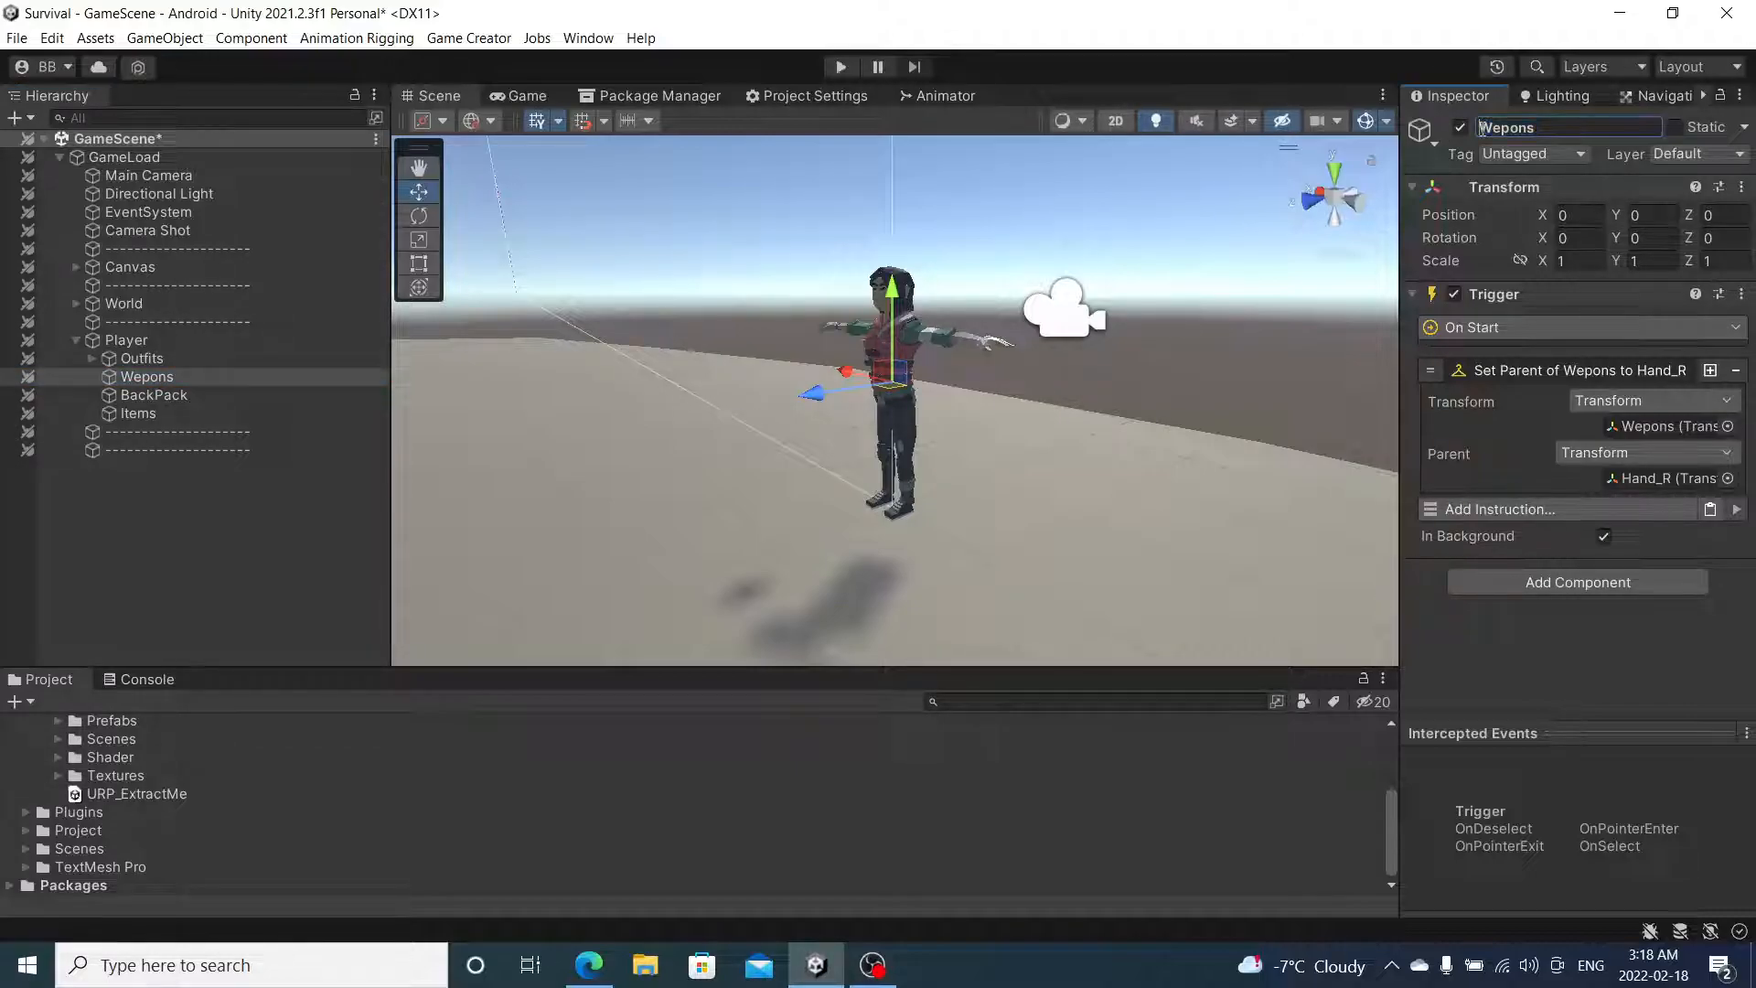
type("Melee")
key("Return")
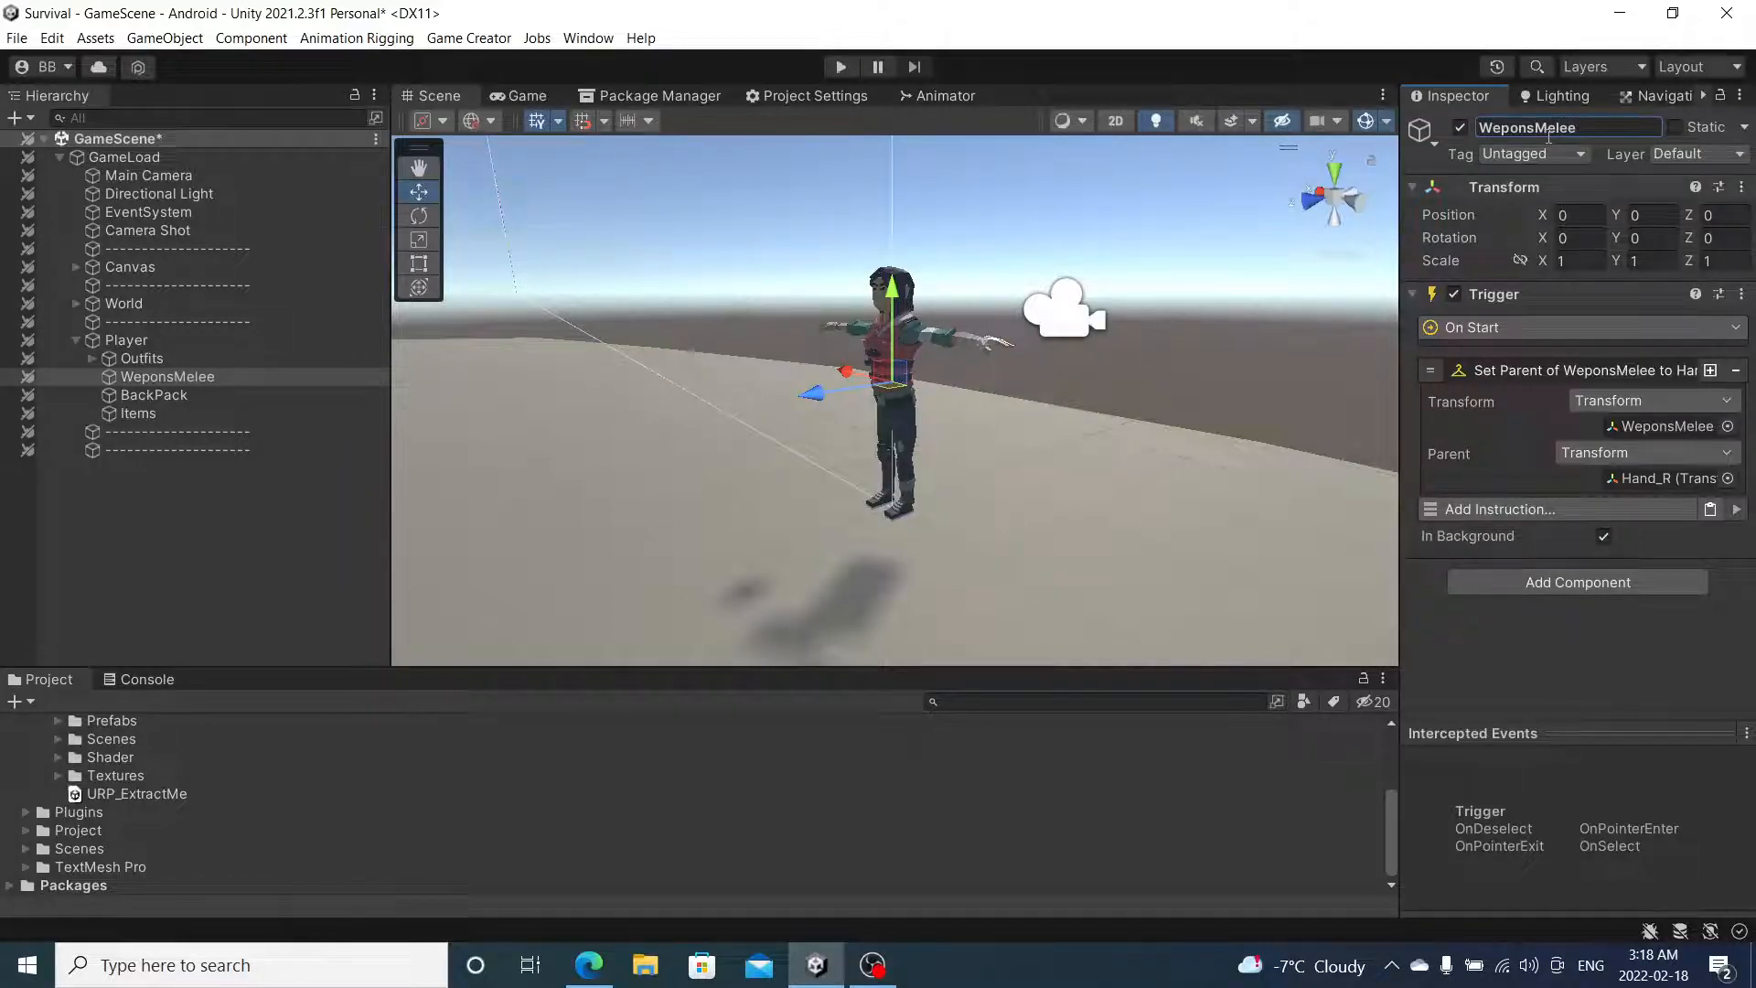
- Duplicate the WeponsMelee object and rename the copy to "WeponsRanged)"
left_click(336, 377)
key("ctrl+d")
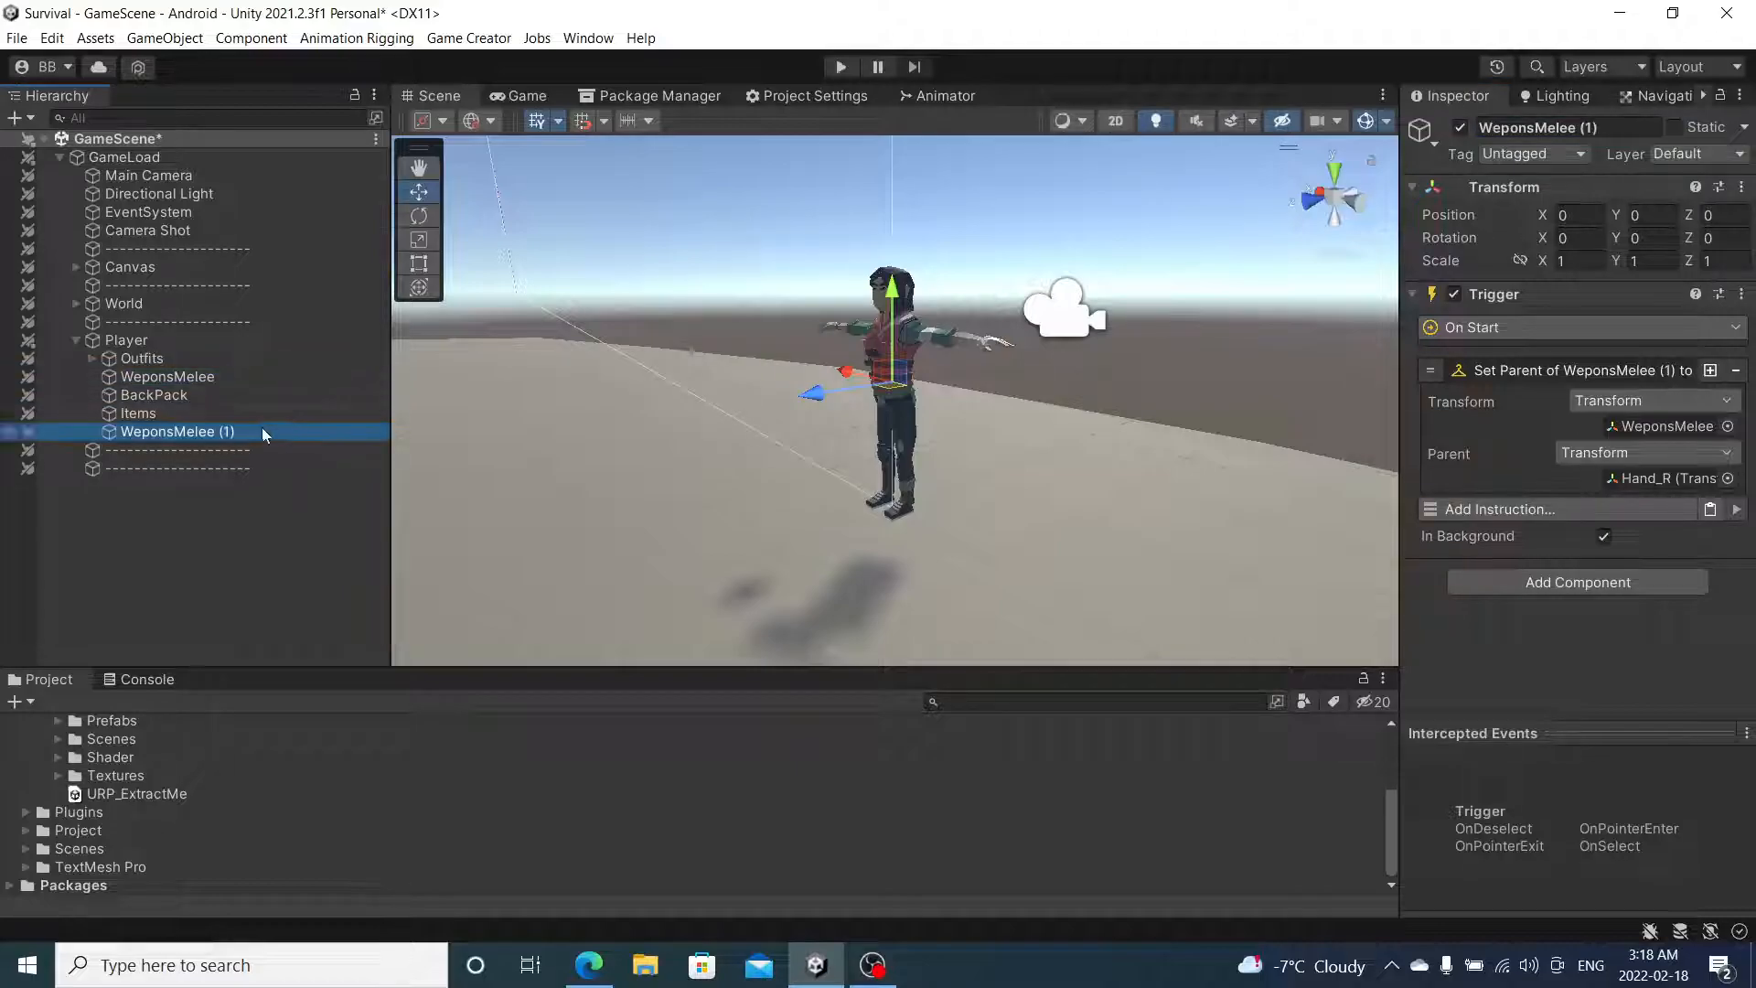
left_click(1556, 132)
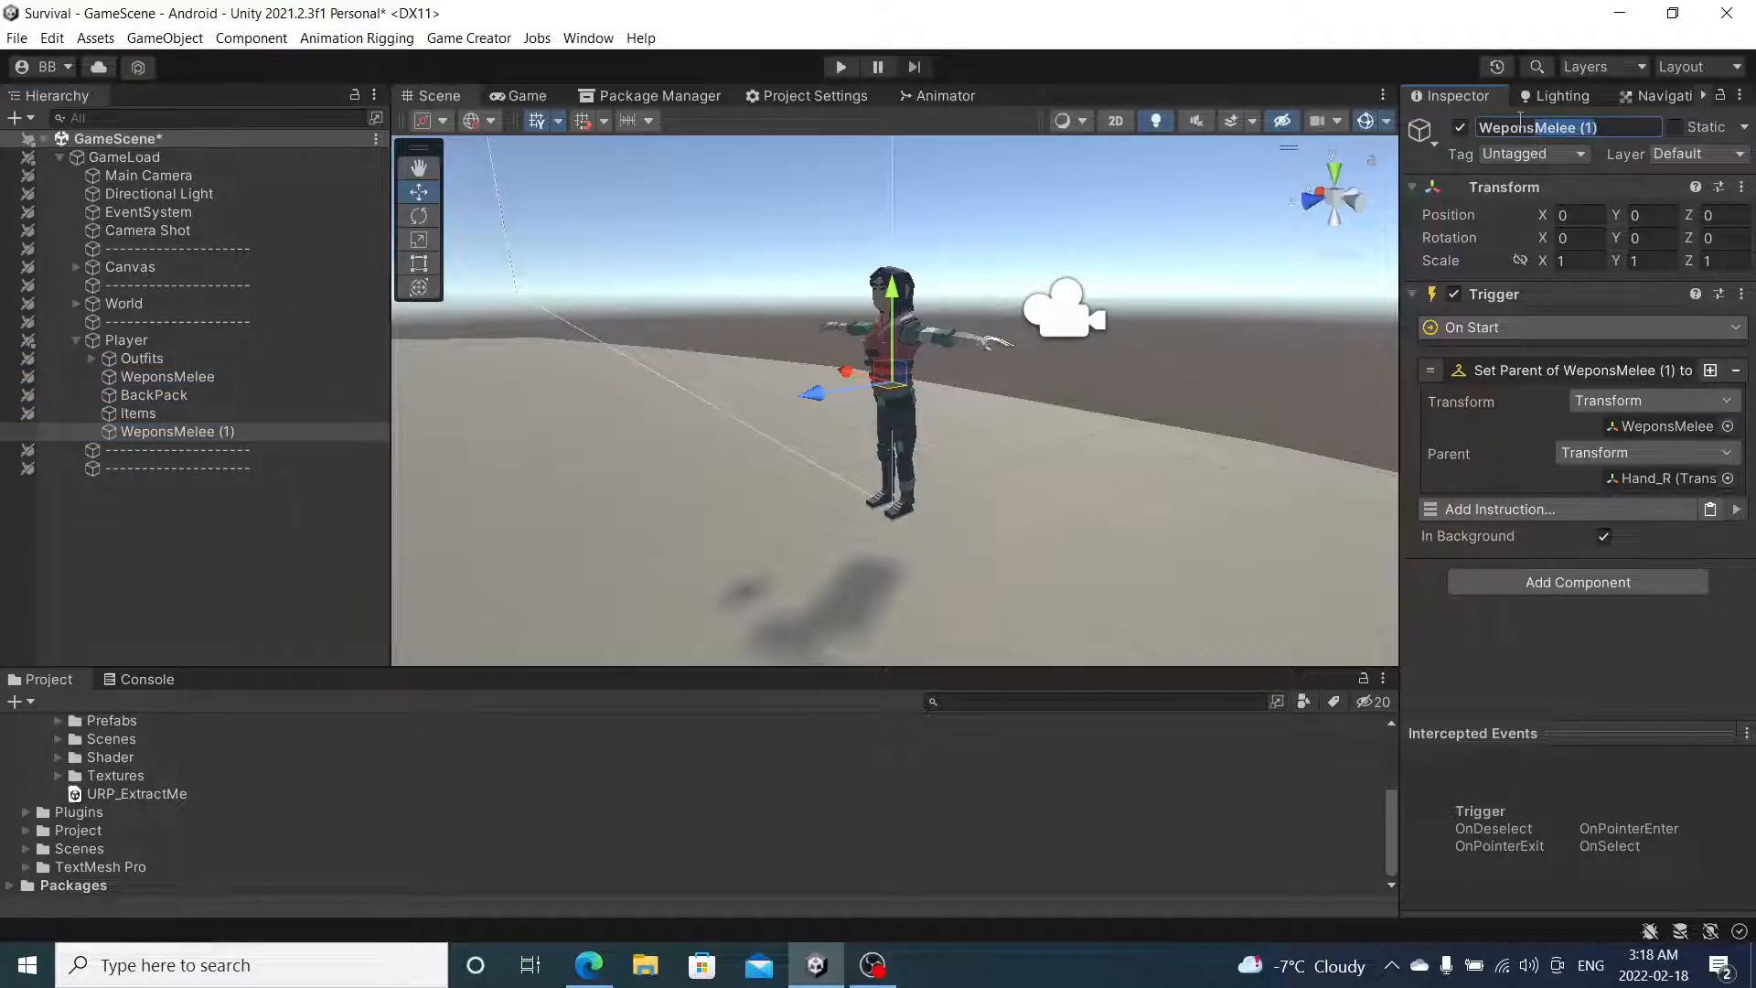
type("Ranged")
key("Return")
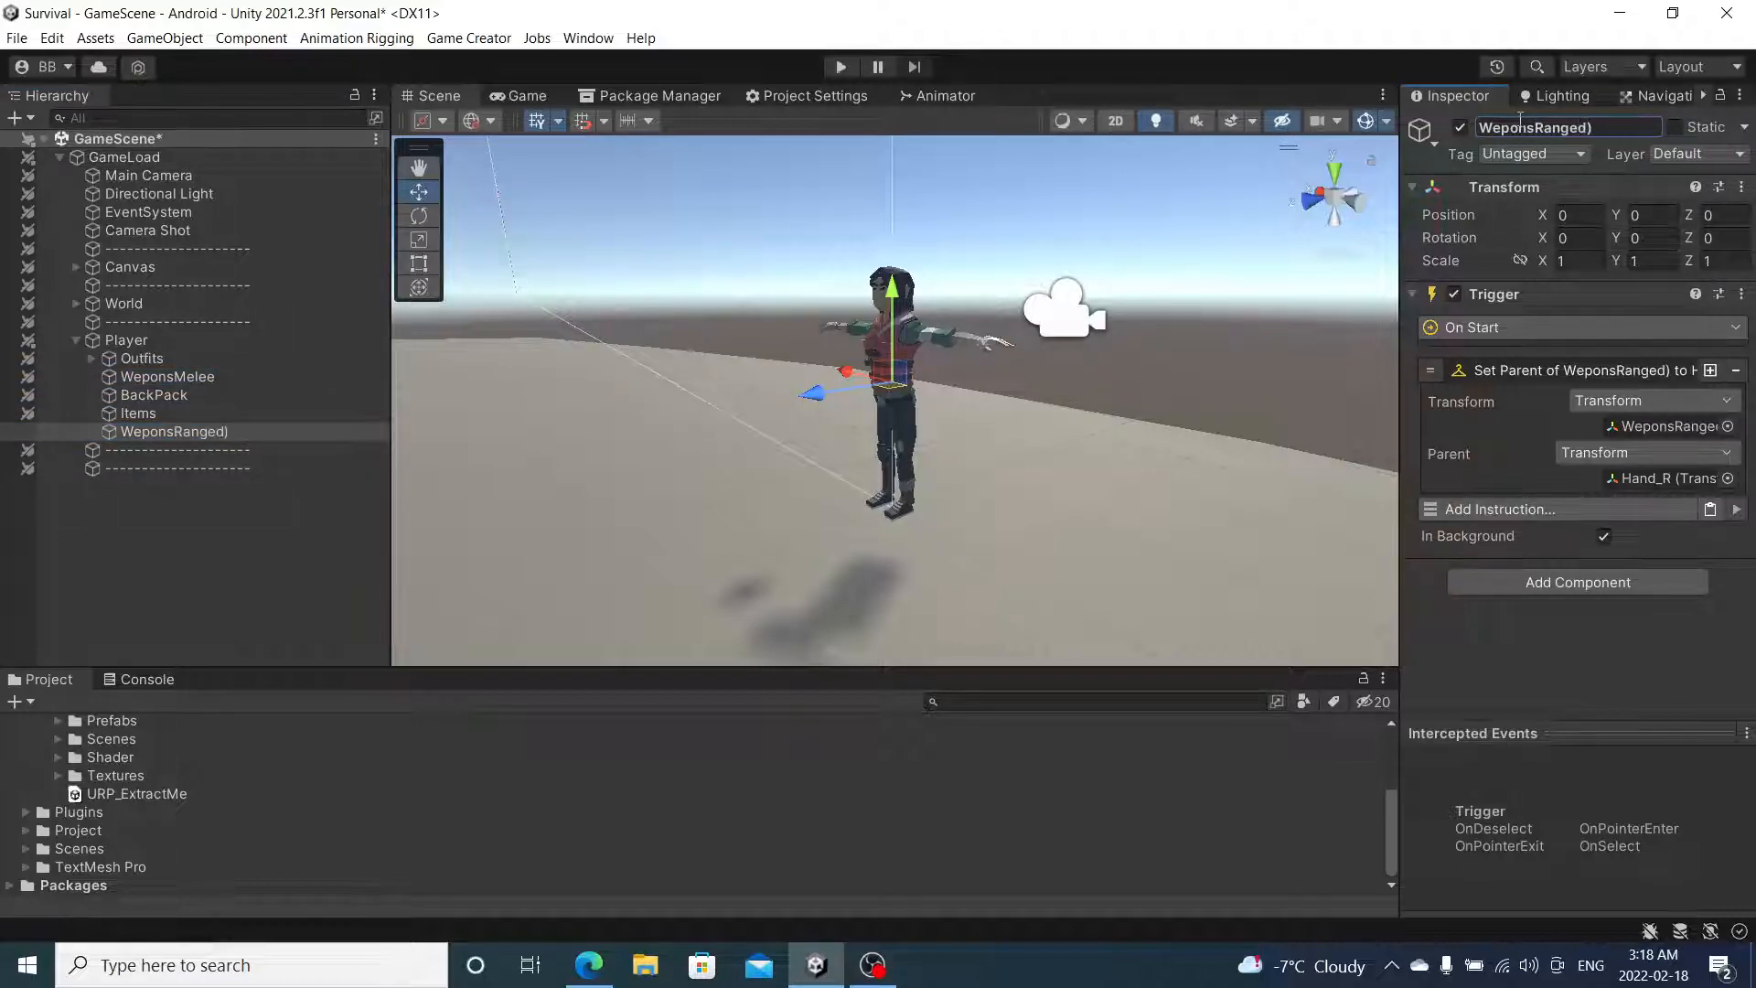
- Assign the Hand_L bone as the Parent in the ranged weapons trigger and widen the Inspector to read the full instruction
left_click(93, 359)
left_click_drag(289, 523, 1672, 479)
left_click(1508, 369)
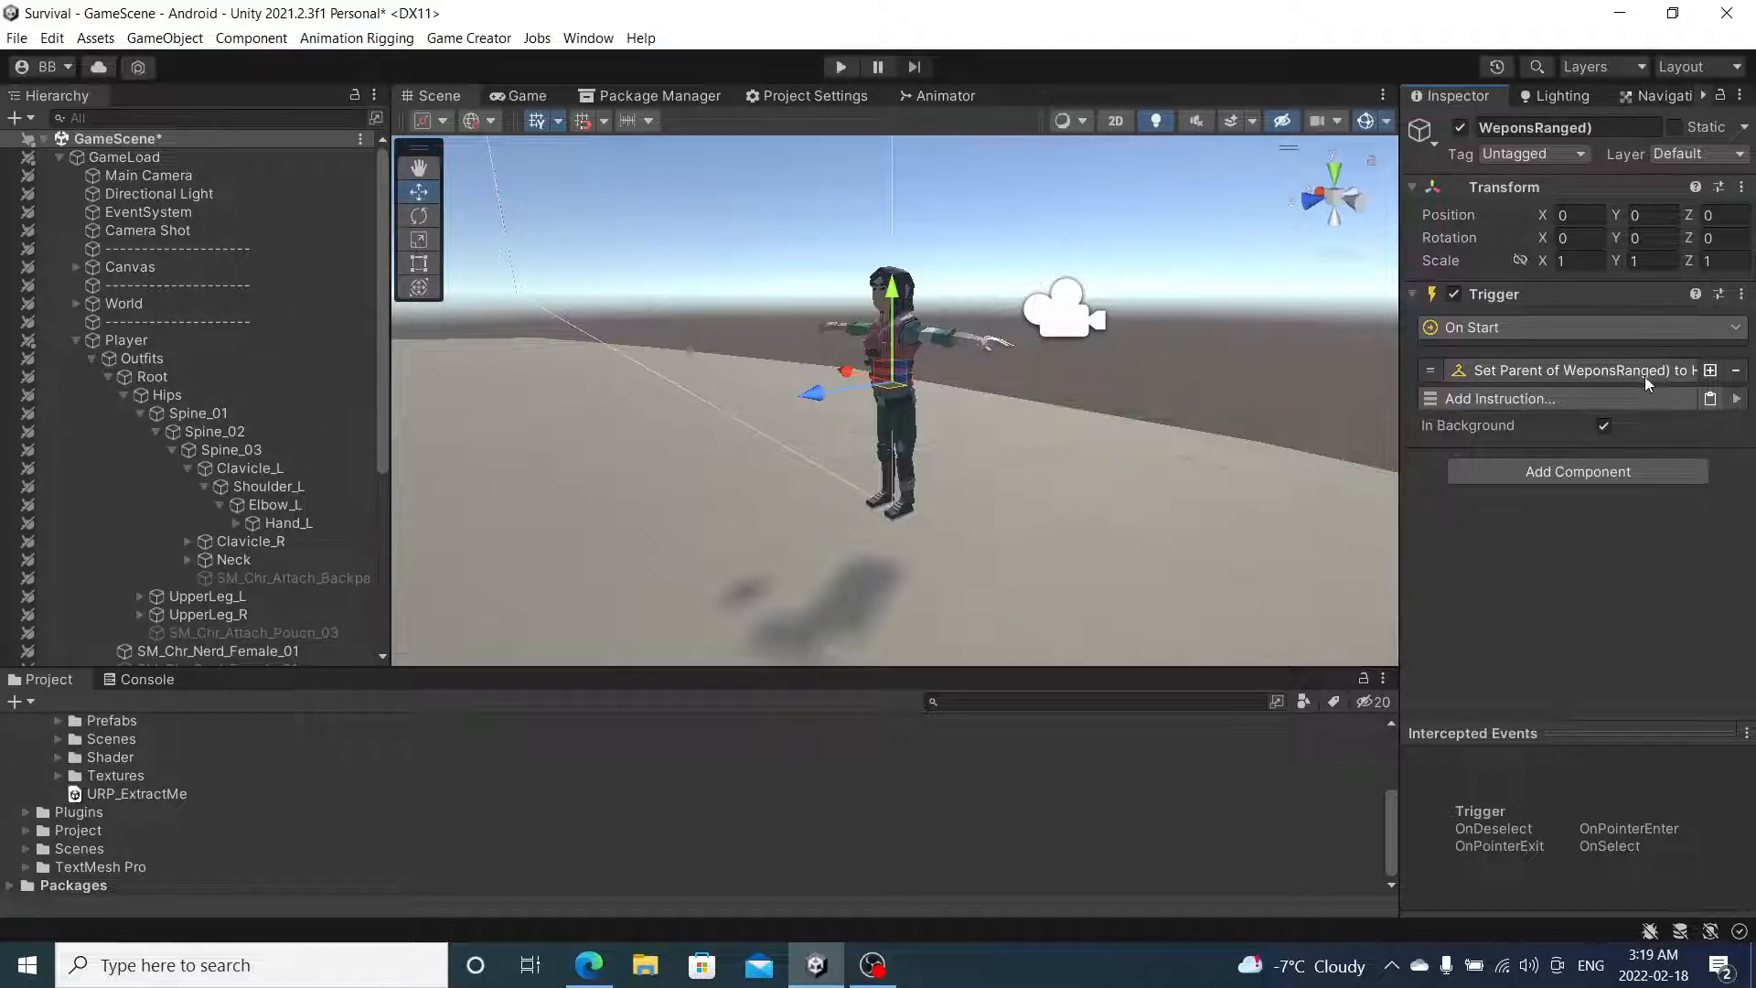
left_click_drag(1400, 393, 1287, 372)
left_click(1520, 369)
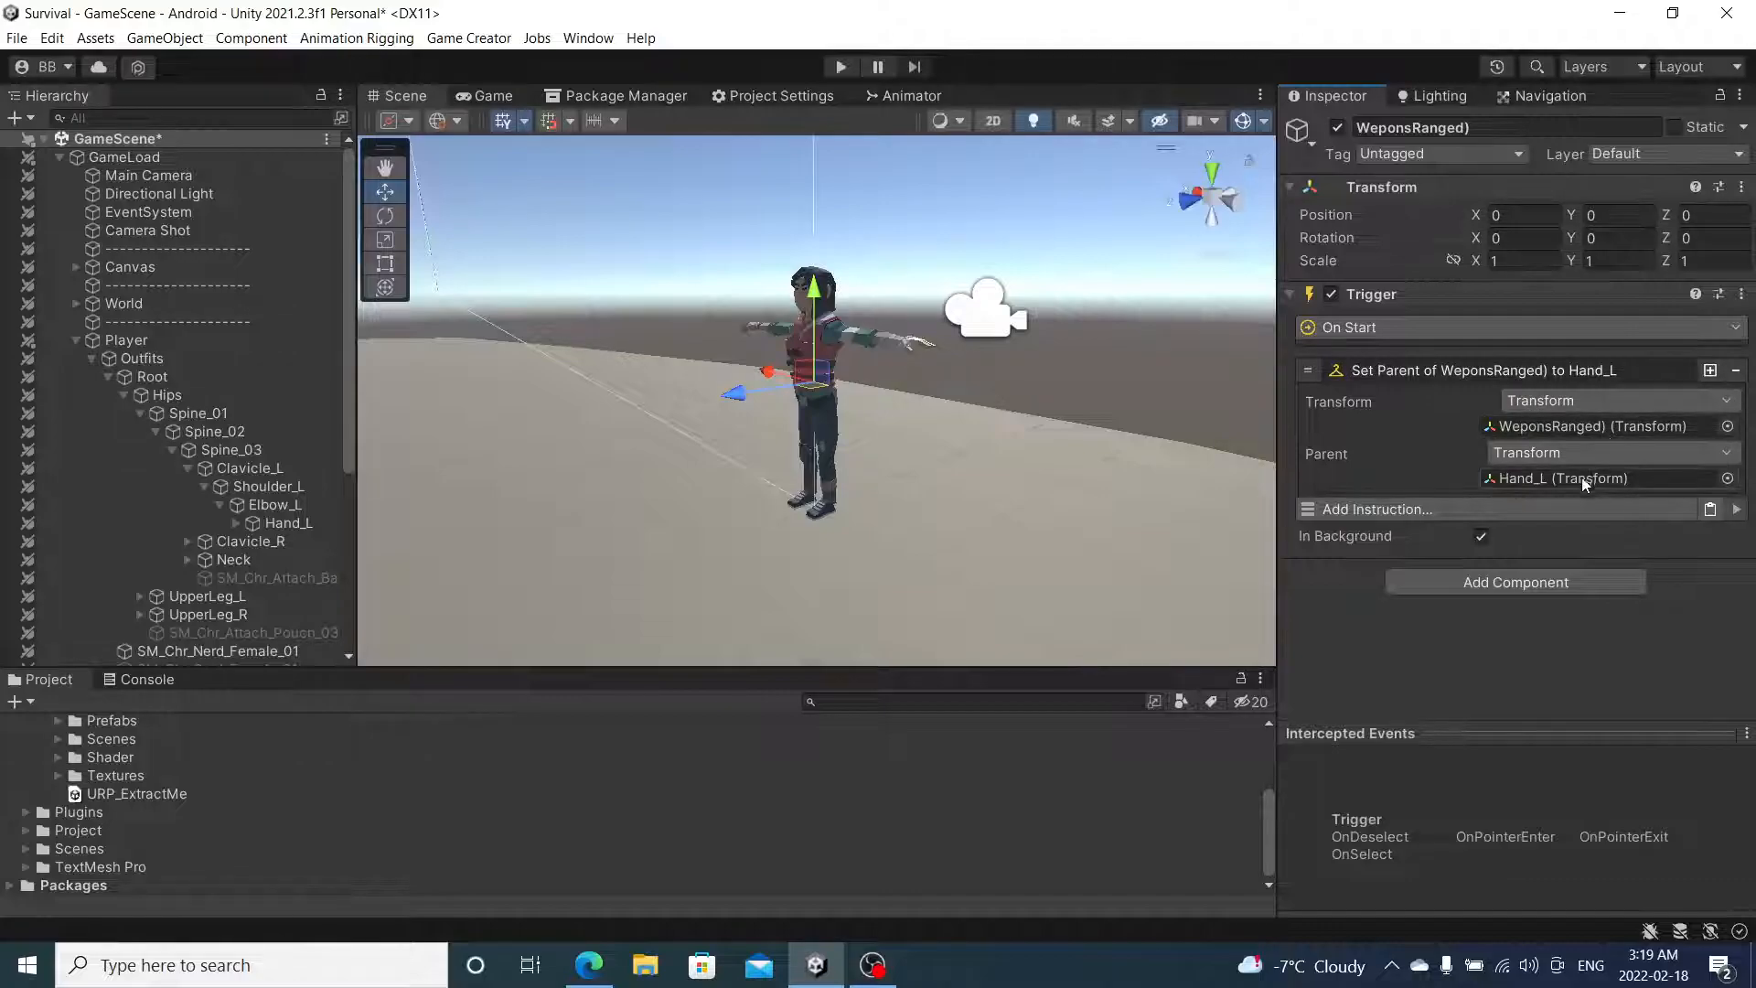
- Collapse the Root bones and the Outfits object under Player
scroll(316, 508, "down", 3)
scroll(154, 425, "up", 3)
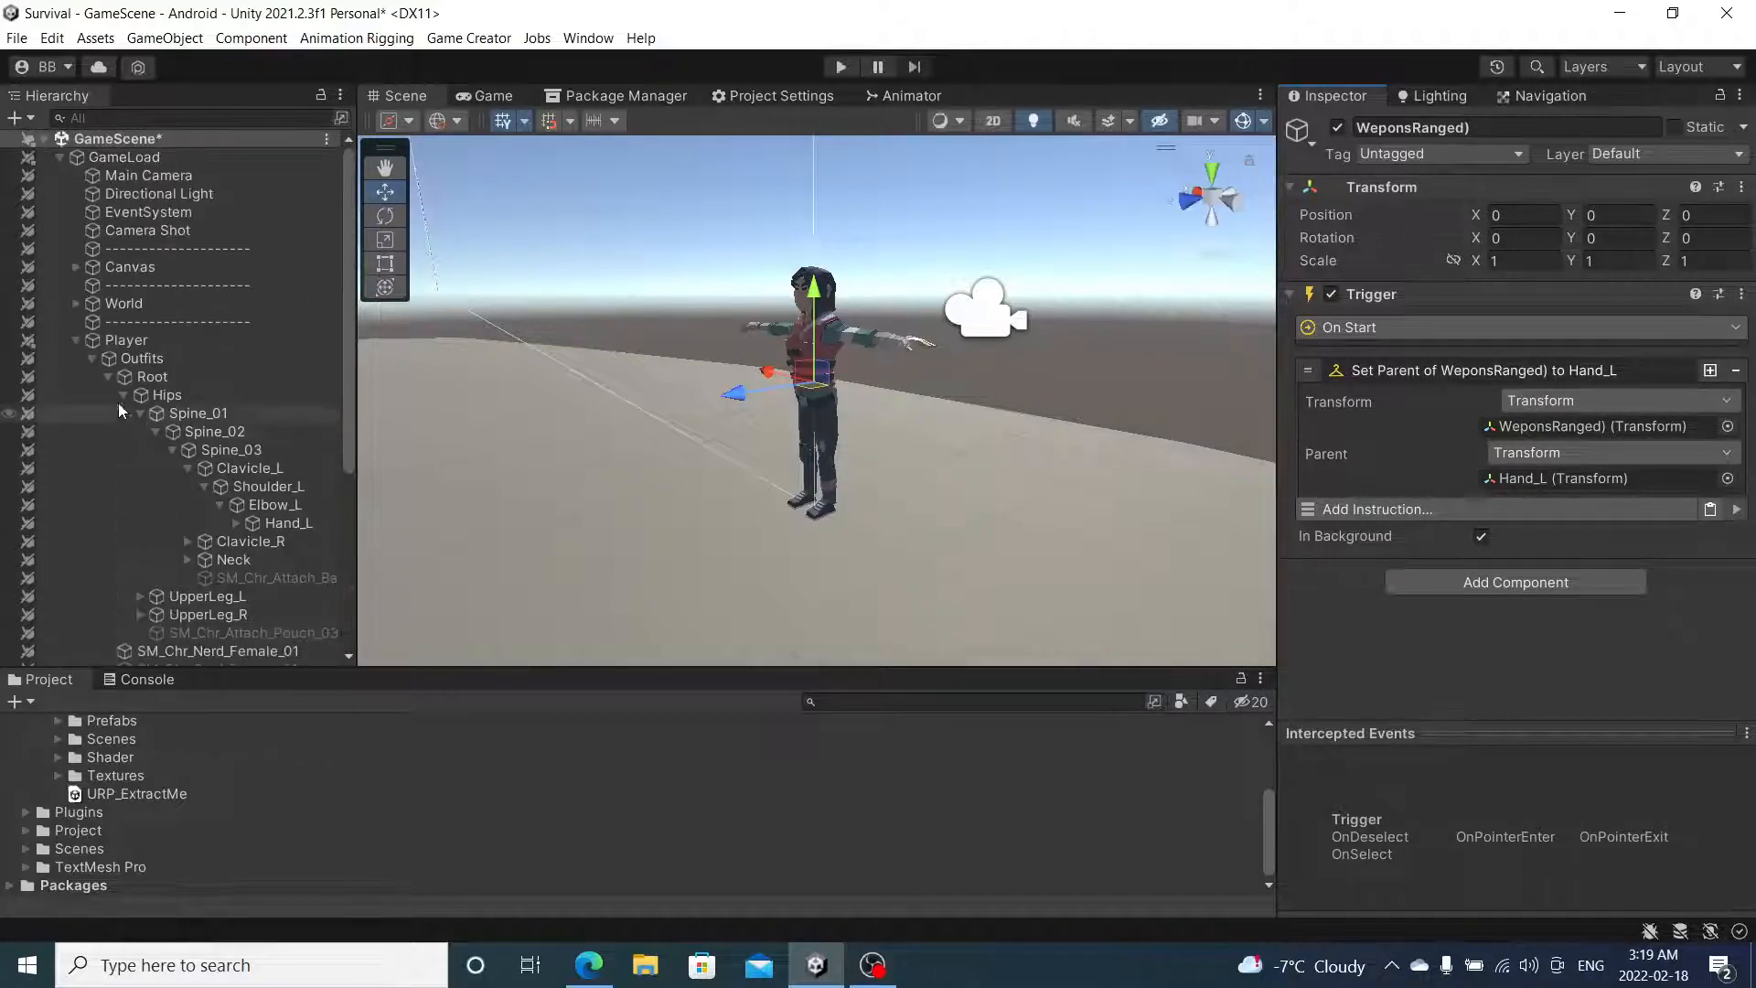
left_click(78, 341)
left_click(78, 341)
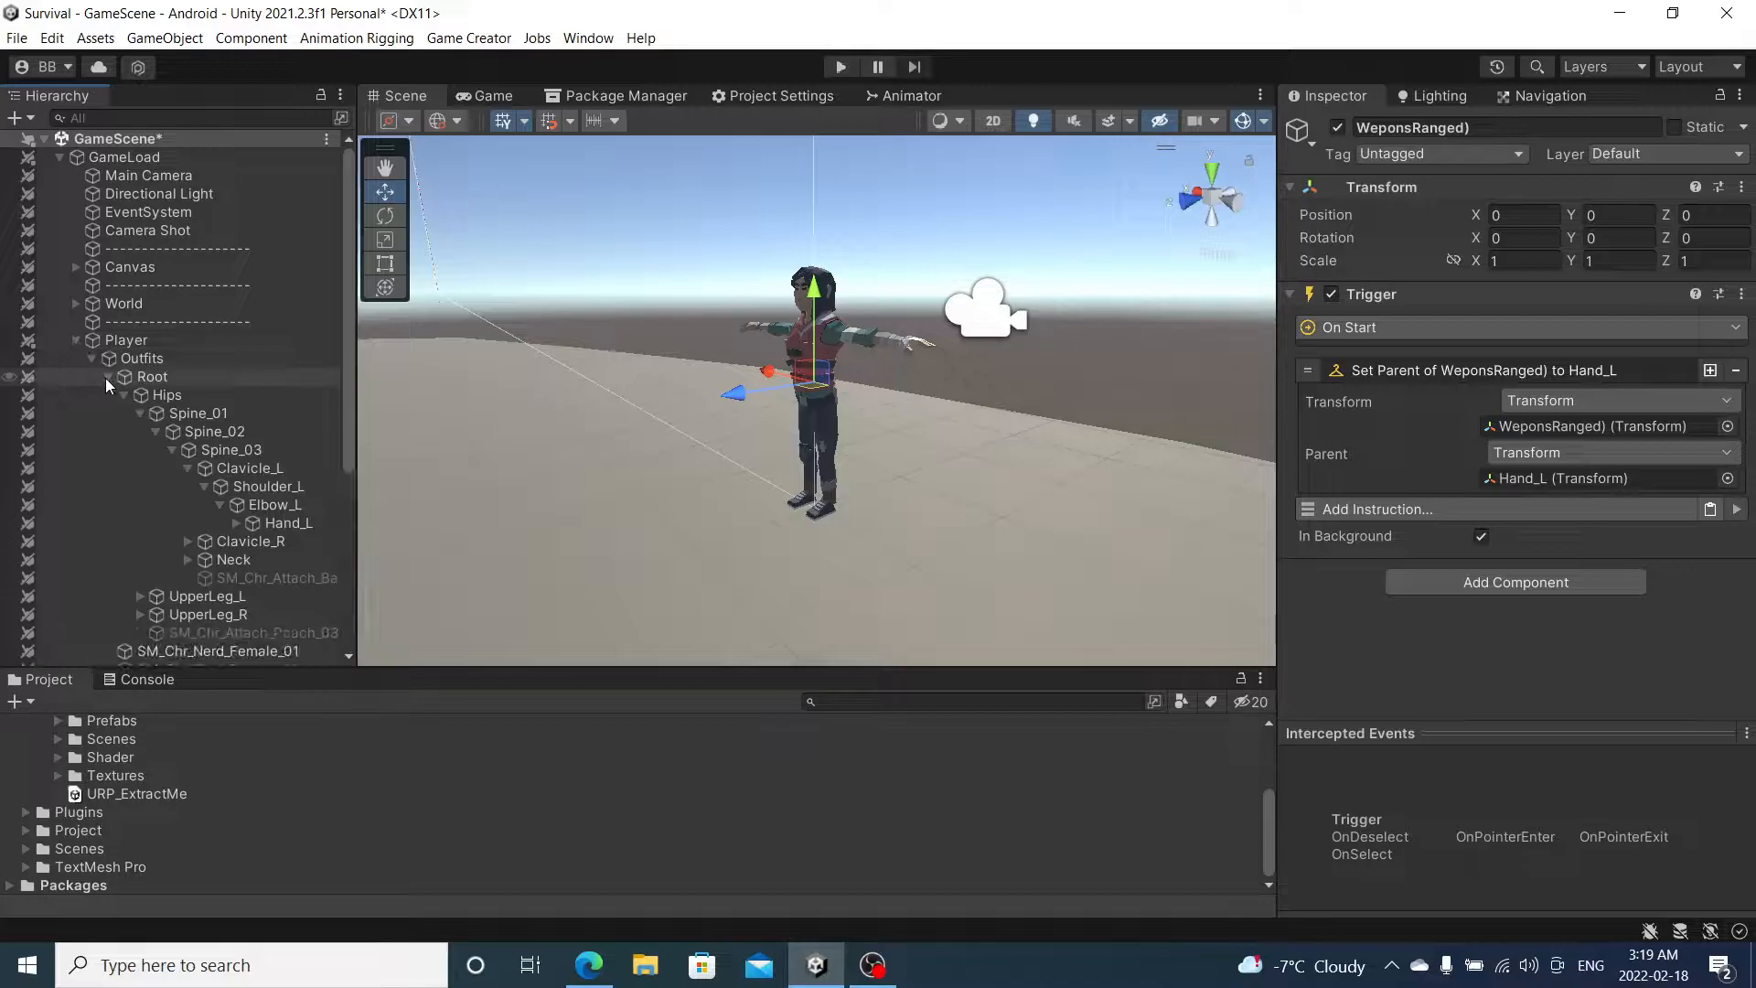
left_click(107, 377)
left_click(93, 361)
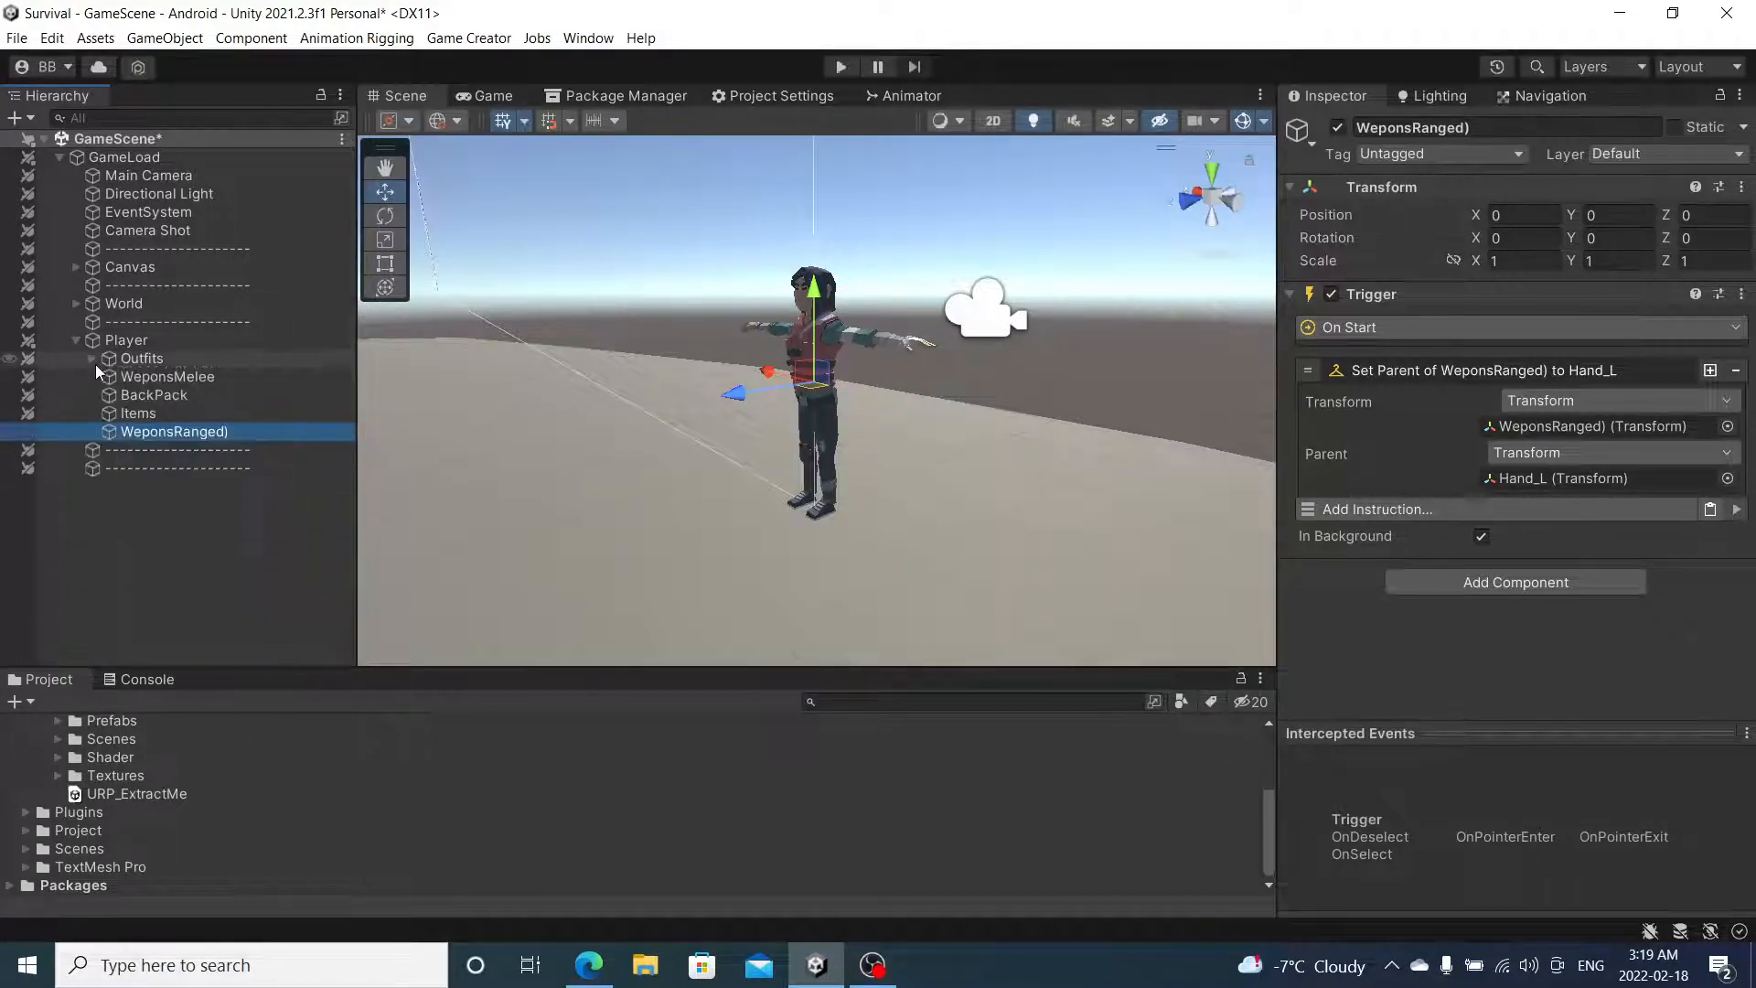
- Reorder the ranged weapons object to directly above WeponsMelee and correct its name to "WeponsRanged"
left_click(210, 398)
left_click(219, 378)
left_click_drag(196, 434, 216, 366)
left_click(1453, 137)
left_click(192, 586)
- Expand the PolygonApocalypse Prefabs folder down to Weapons and Guns
scroll(128, 758, "up", 4)
scroll(119, 755, "down", 2)
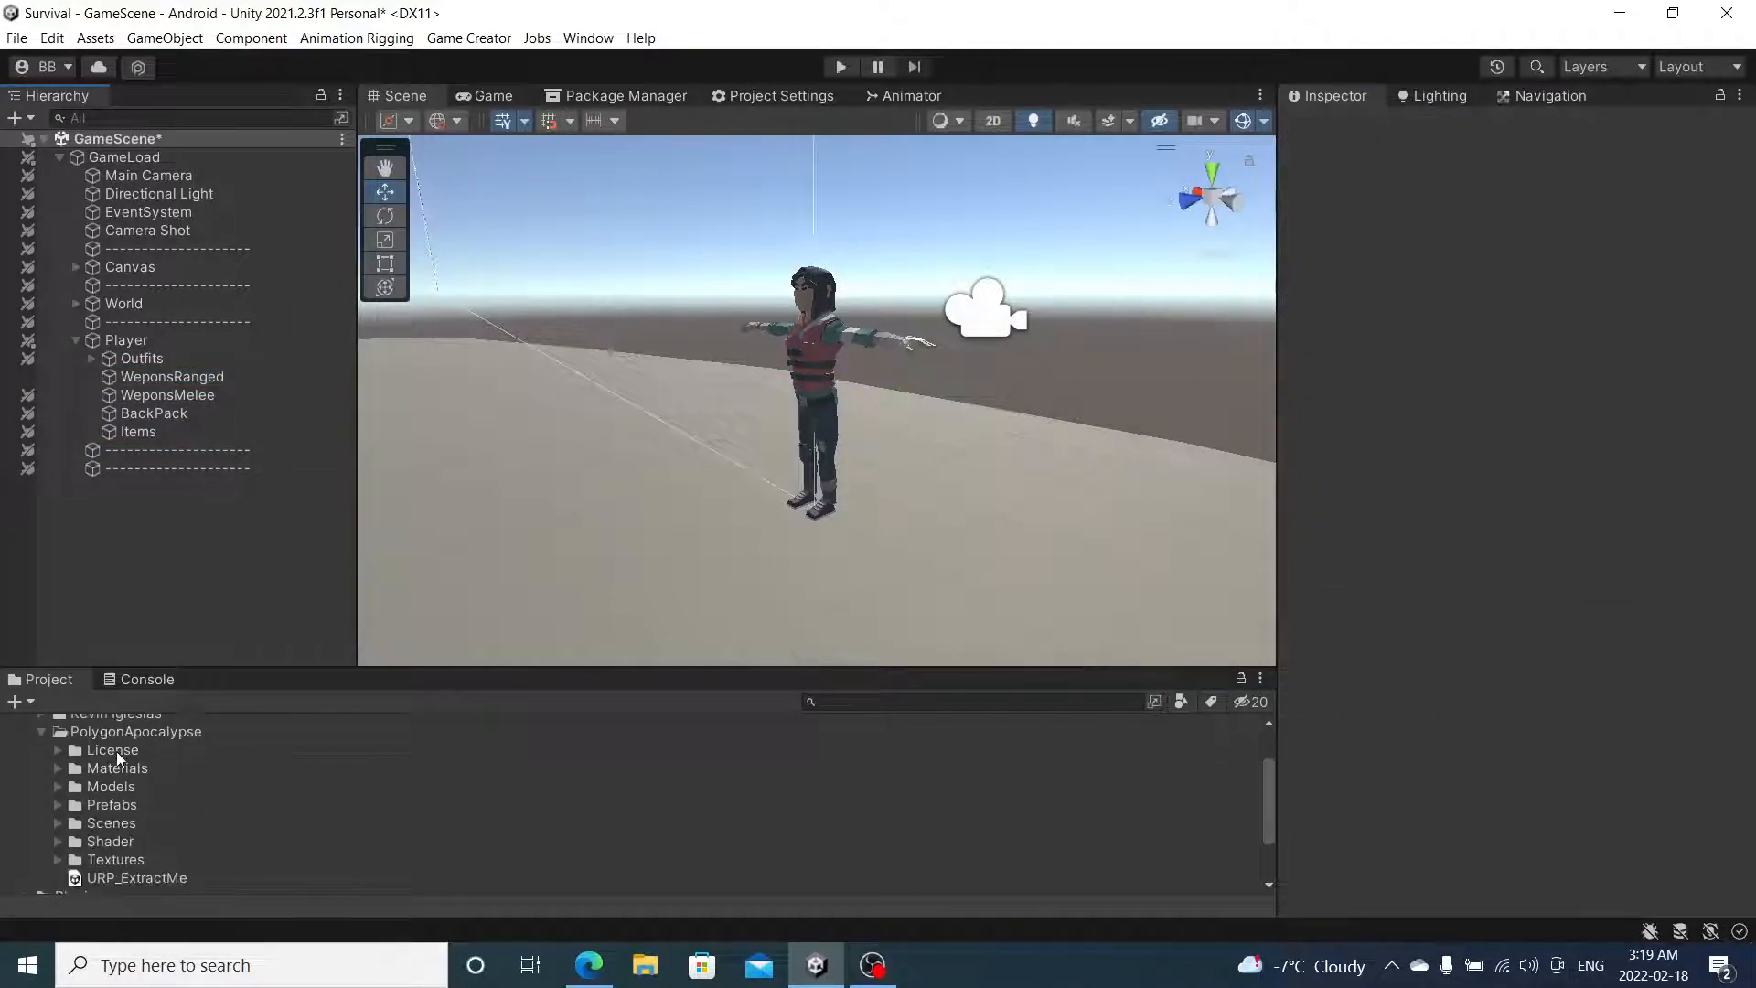
left_click(59, 806)
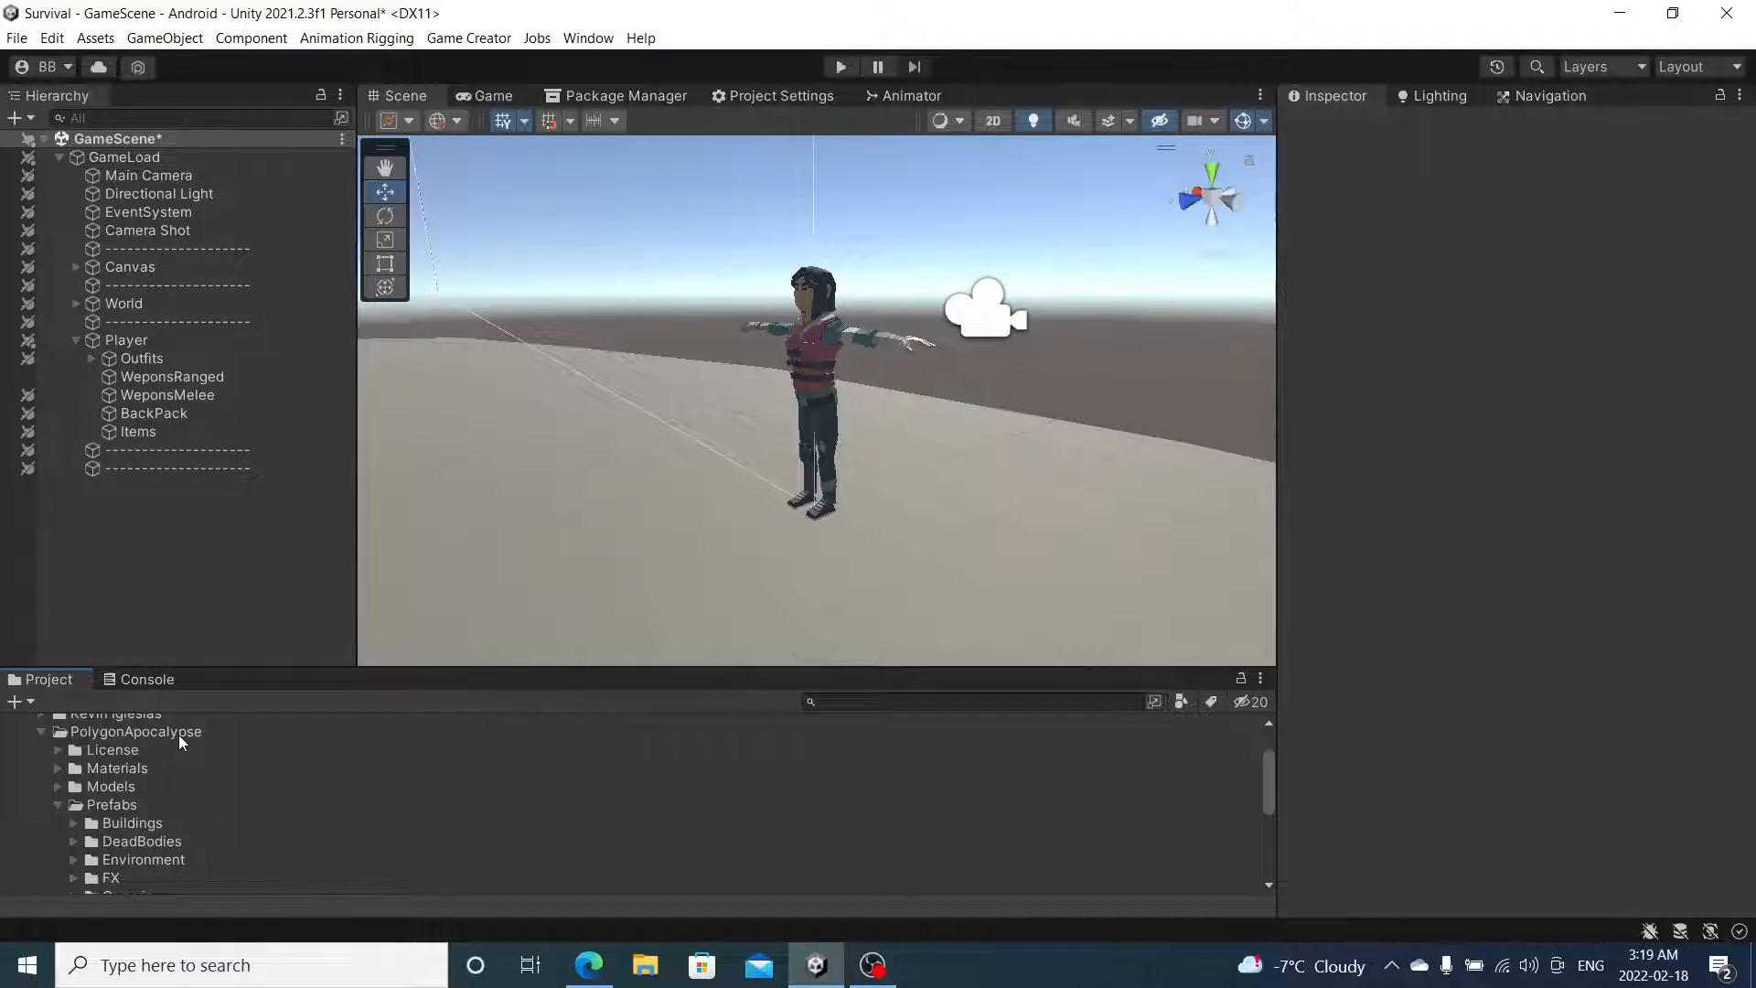
scroll(81, 831, "down", 3)
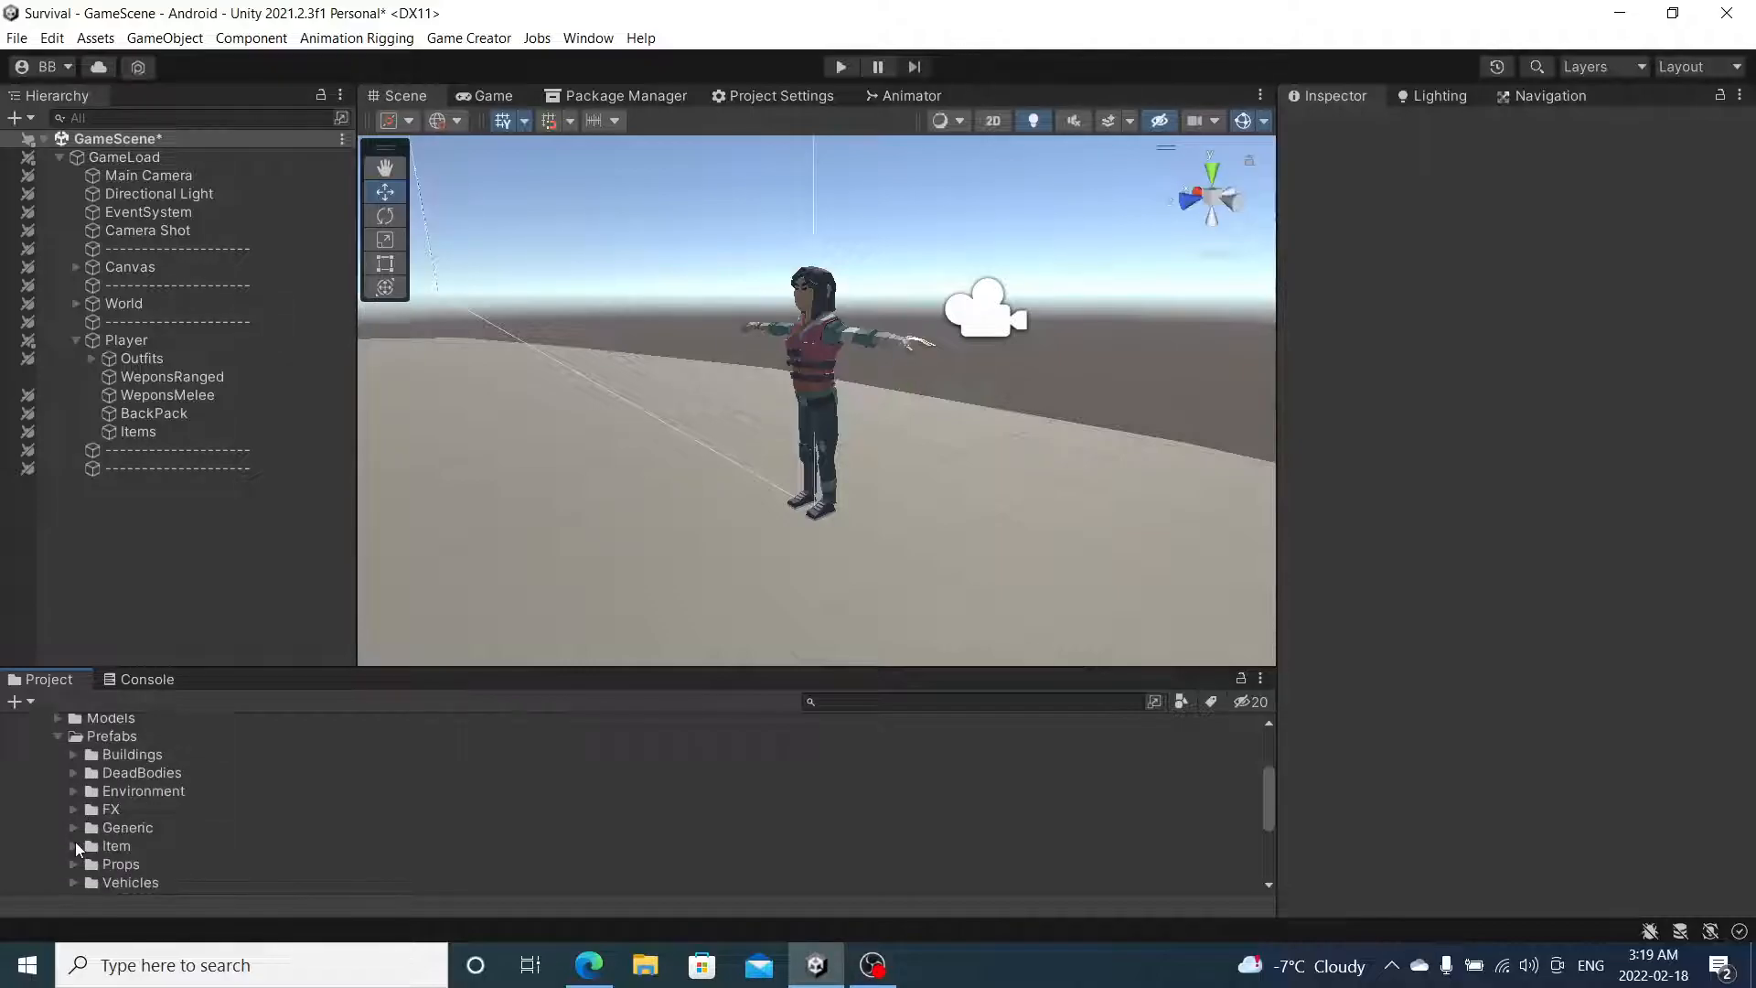
left_click(73, 833)
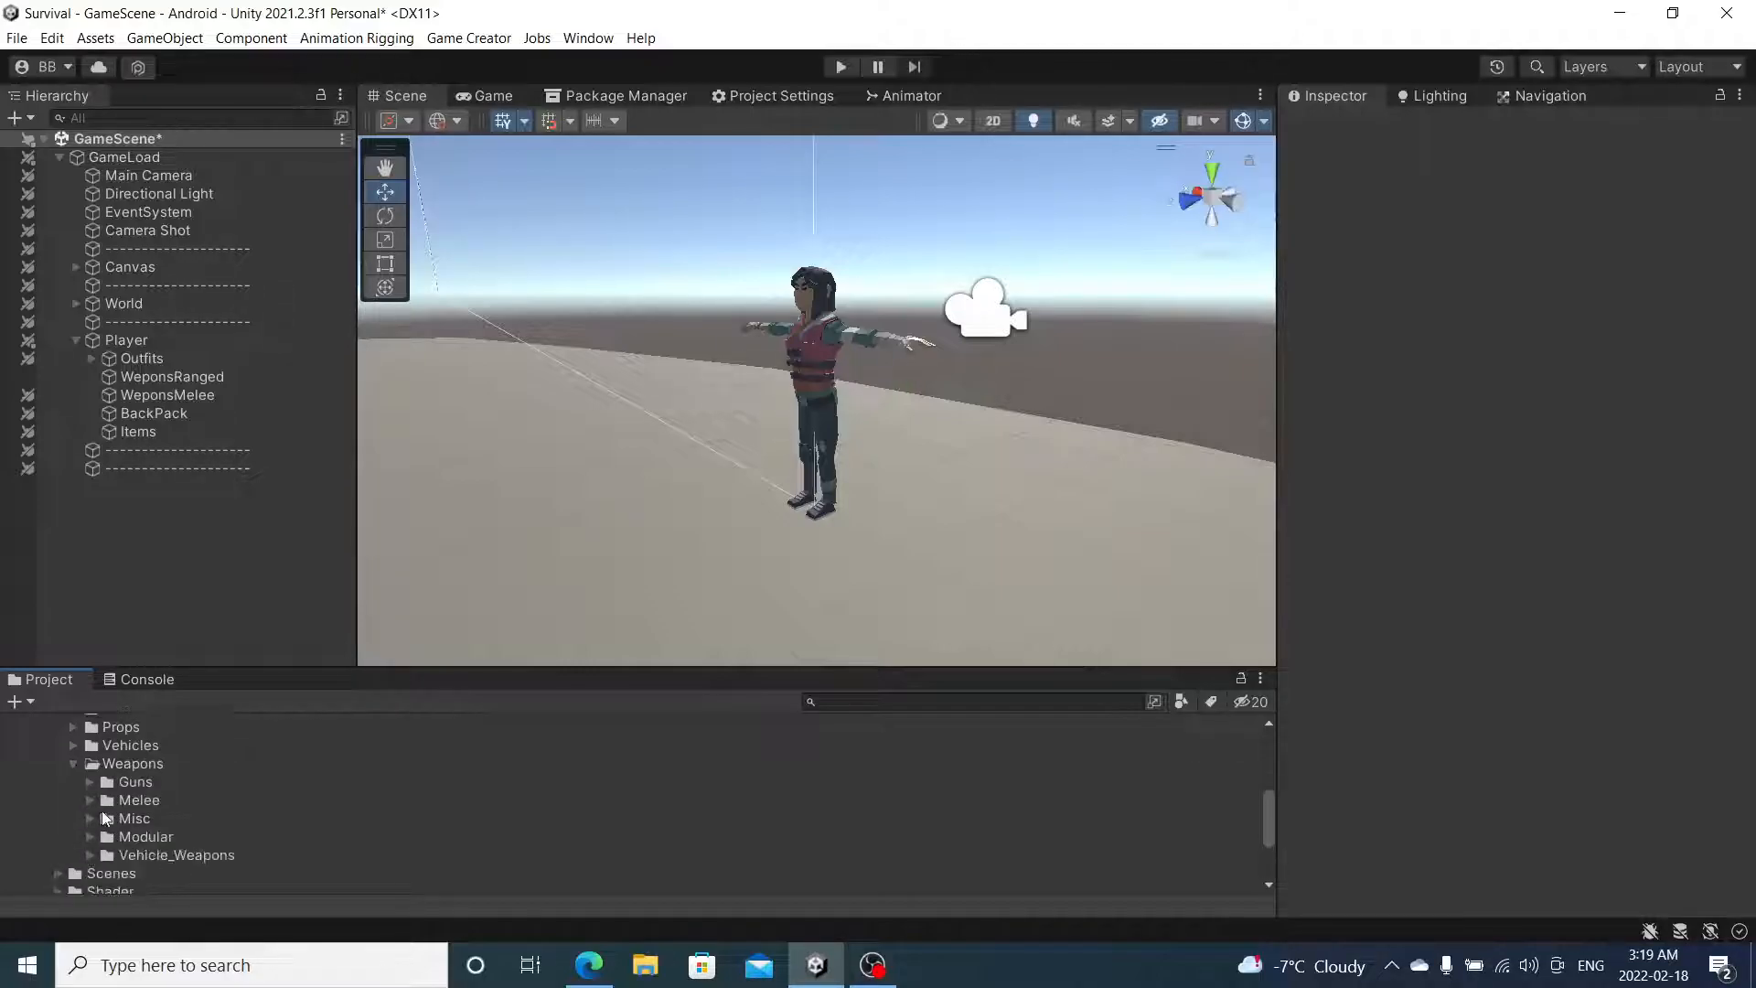
left_click(88, 782)
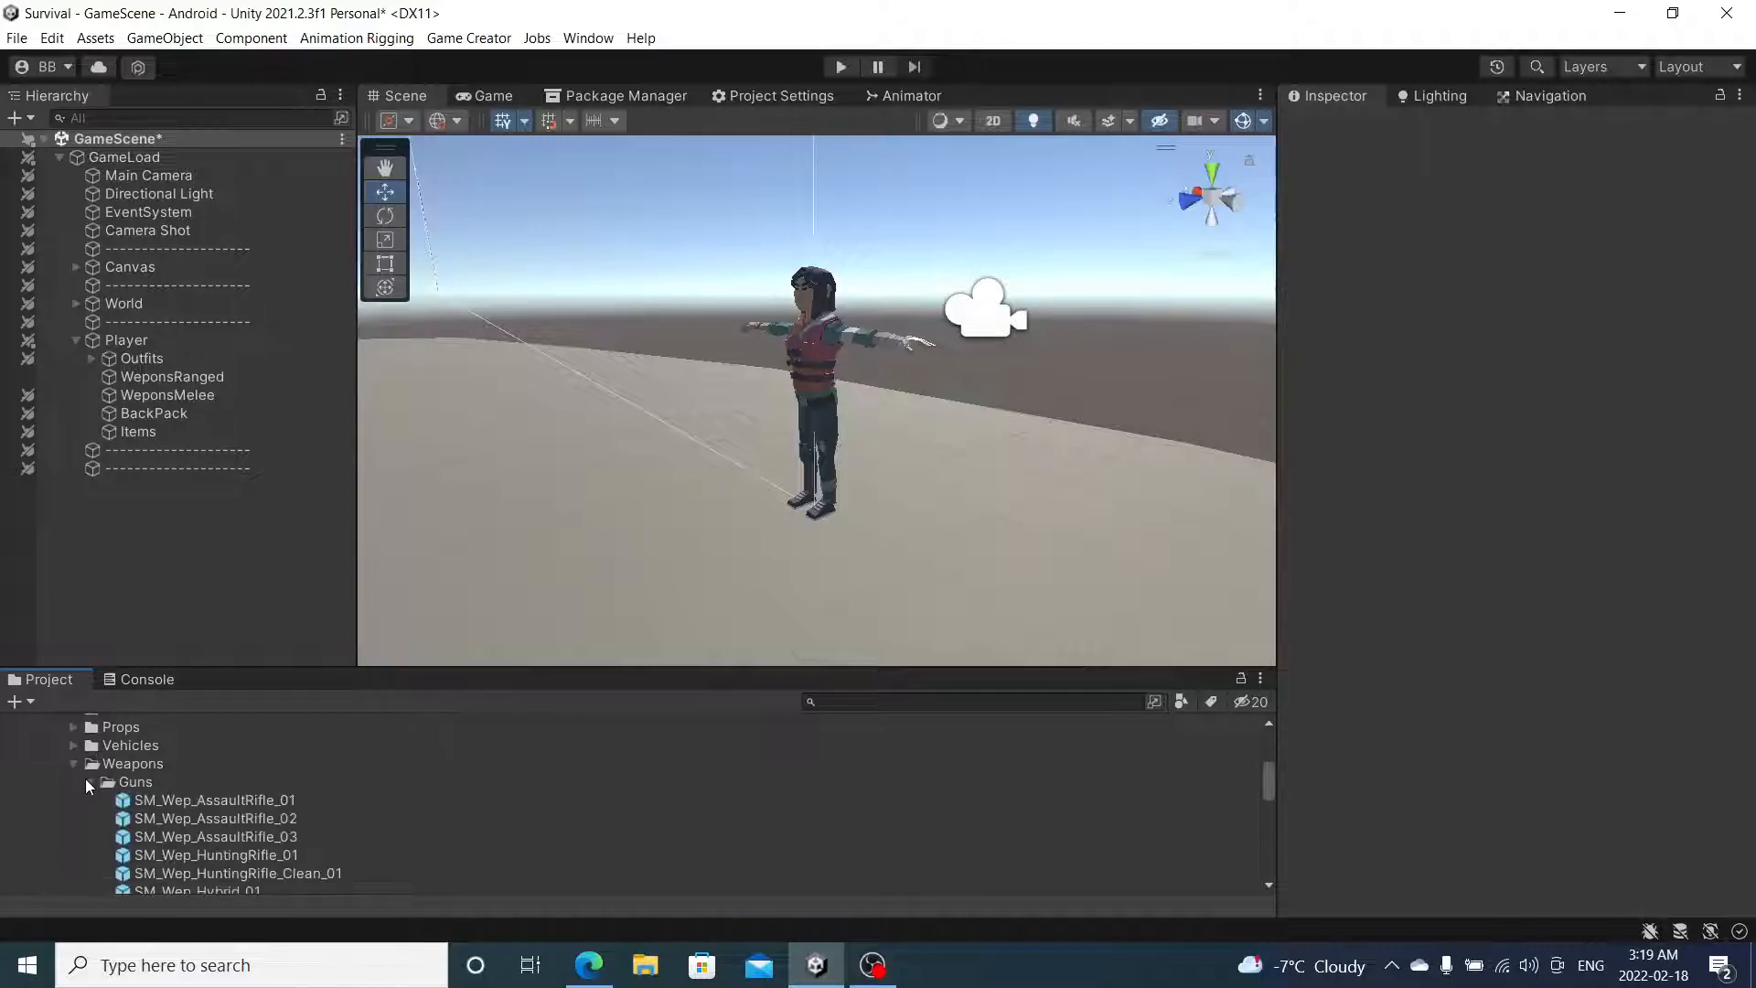
- Preview the assault rifle, hunting rifle and hybrid prefabs in the Guns folder to choose a ranged weapon
left_click(216, 801)
left_click_drag(215, 798, 565, 837)
left_click(327, 821)
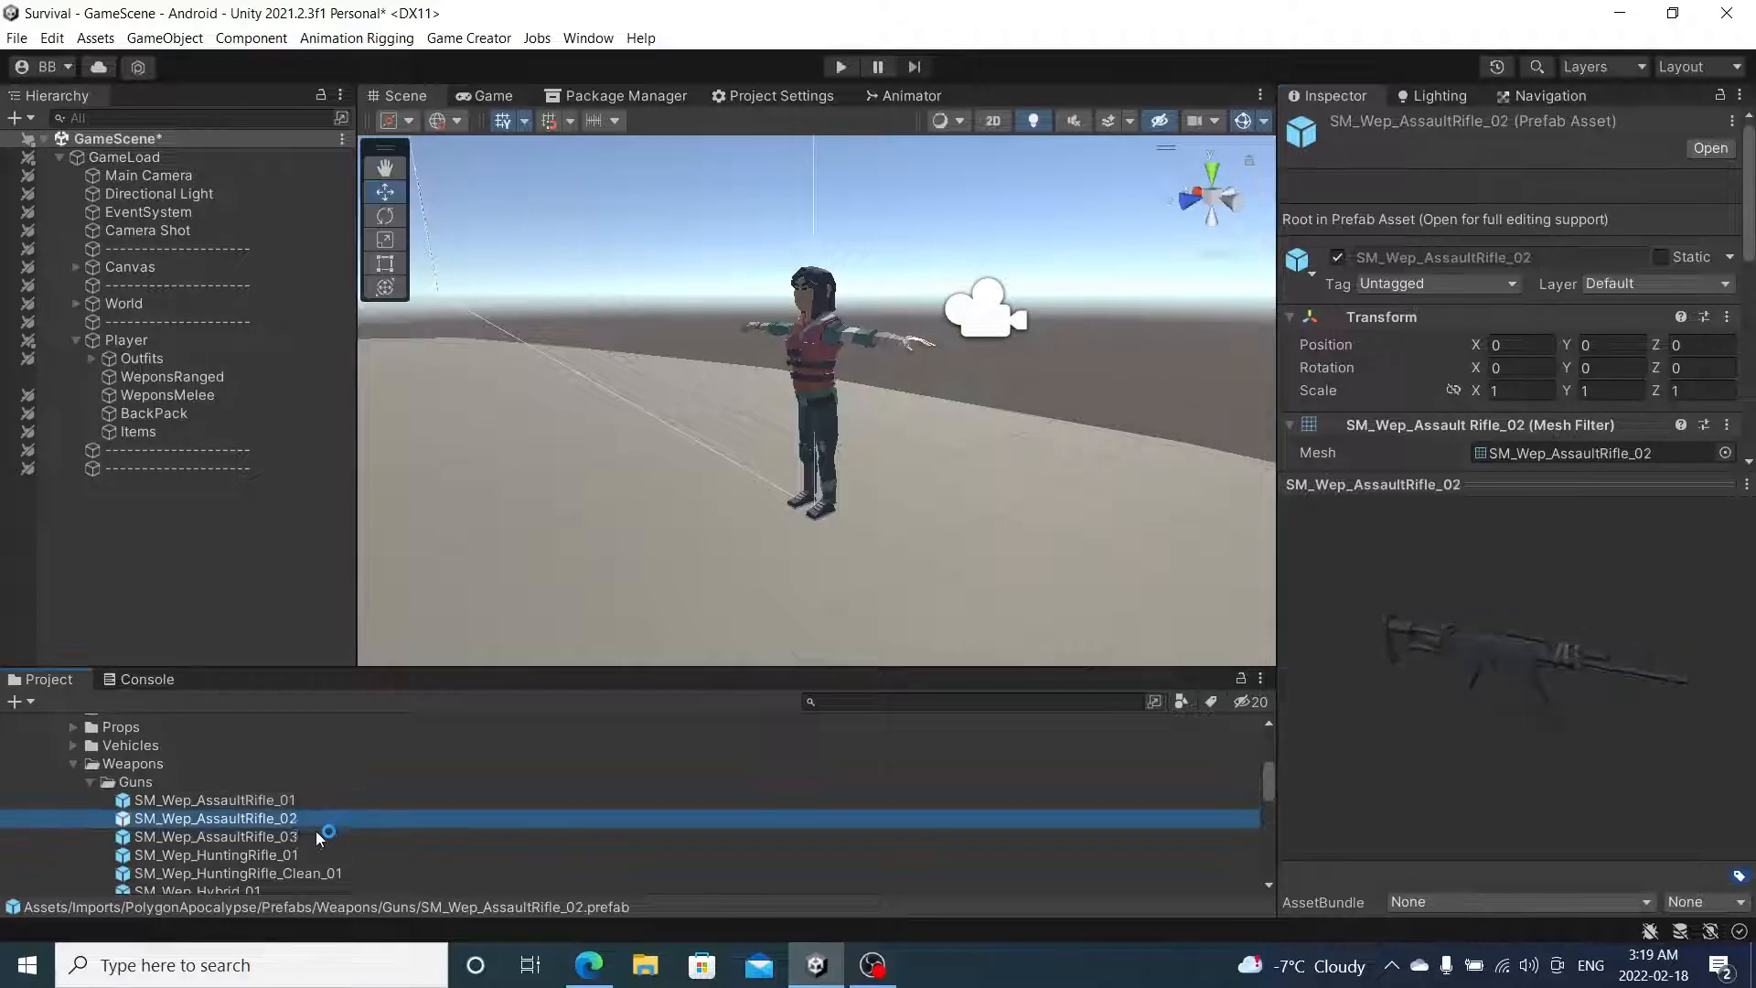
left_click(313, 836)
left_click(320, 854)
left_click(325, 837)
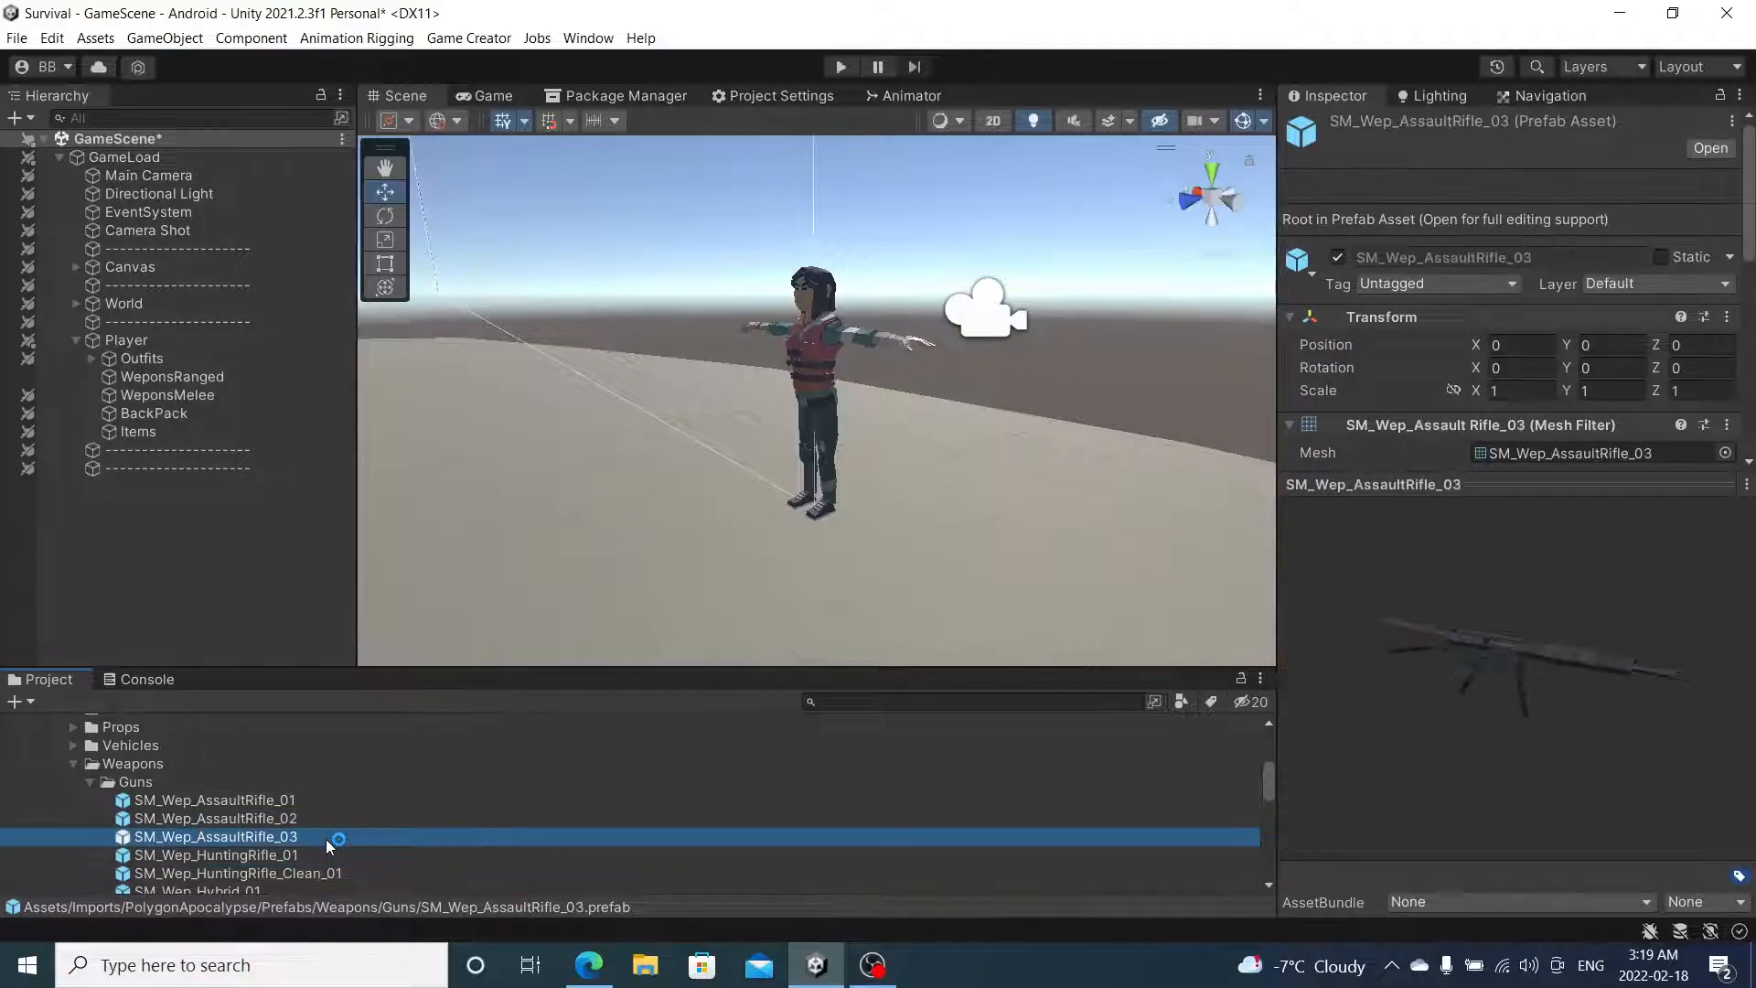
left_click(331, 820)
left_click(333, 800)
left_click(277, 874)
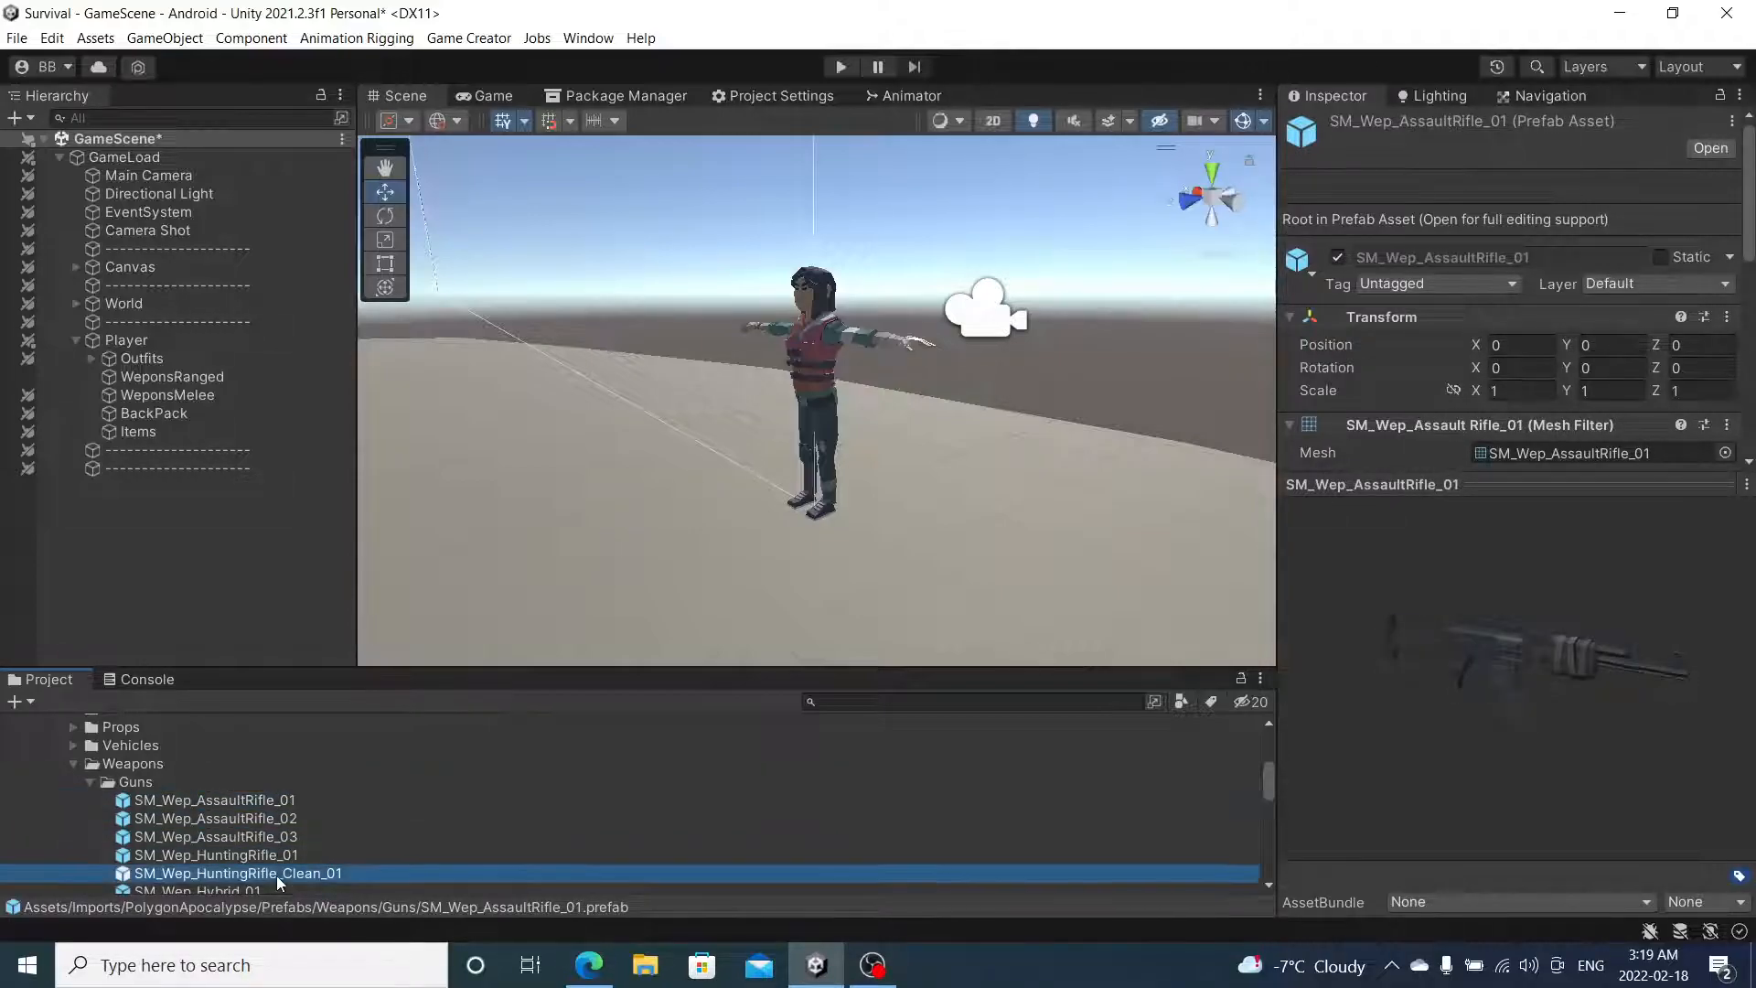
scroll(276, 876, "down", 1)
left_click(315, 823)
left_click(303, 840)
left_click(302, 860)
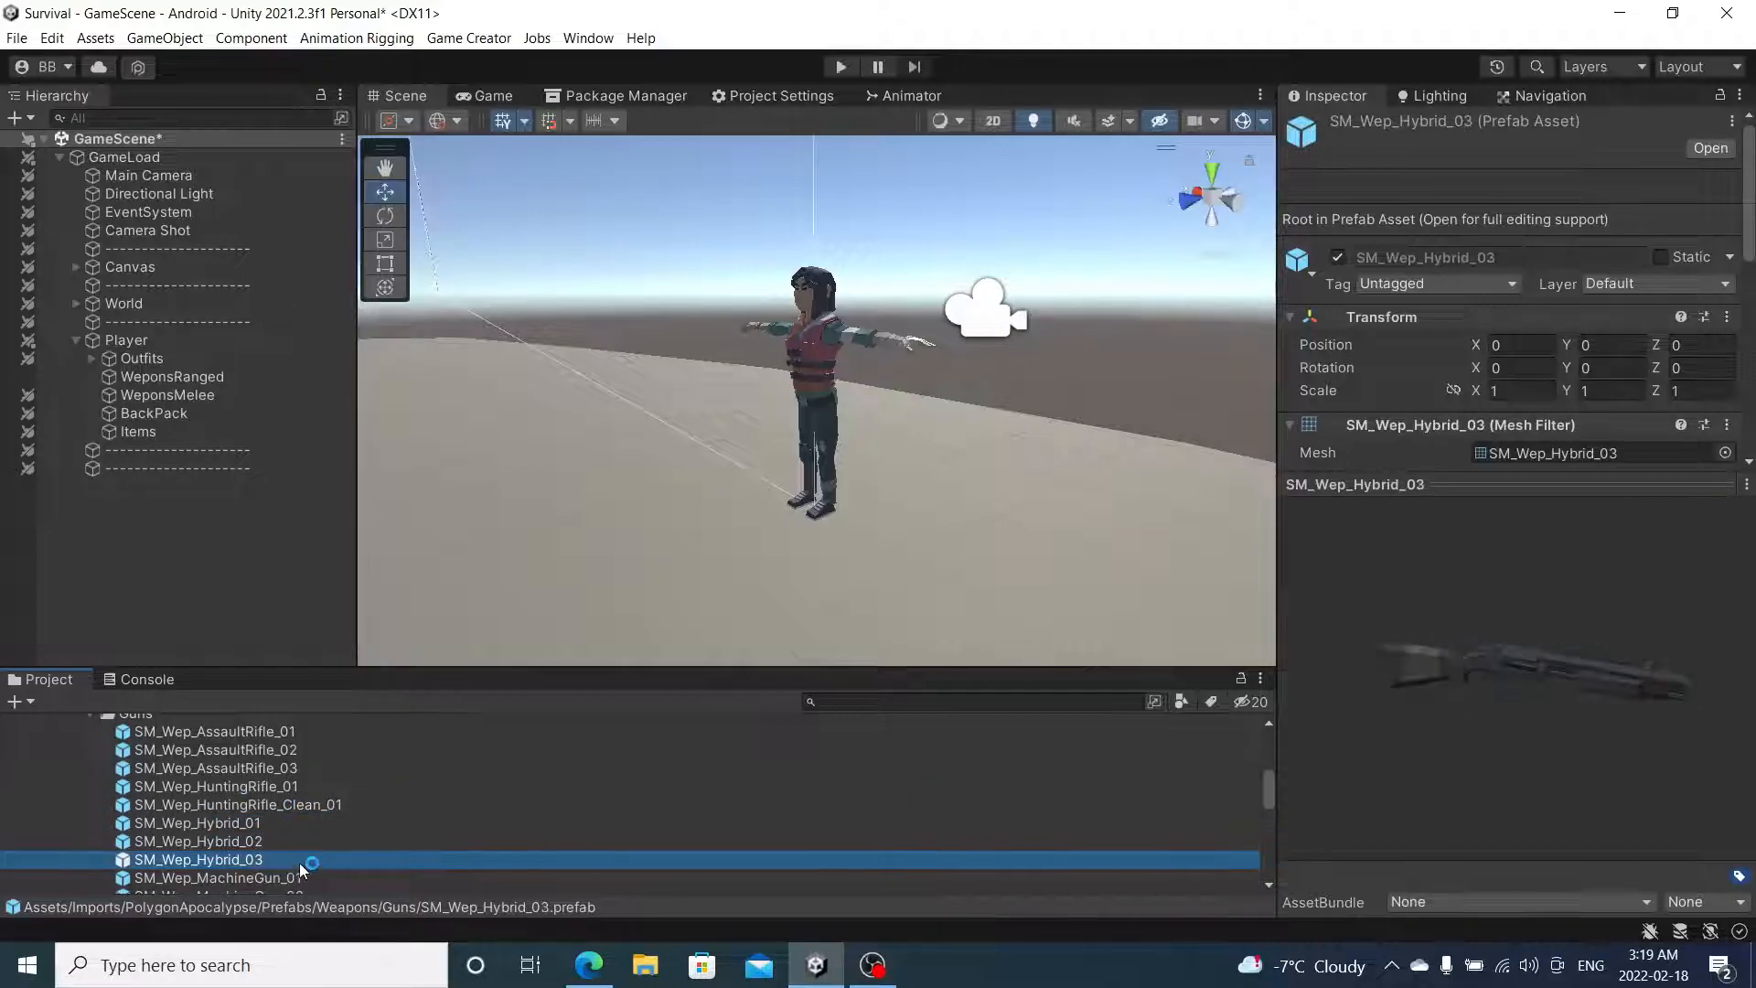
left_click(327, 784)
scroll(328, 782, "up", 1)
left_click(316, 800)
left_click(300, 815)
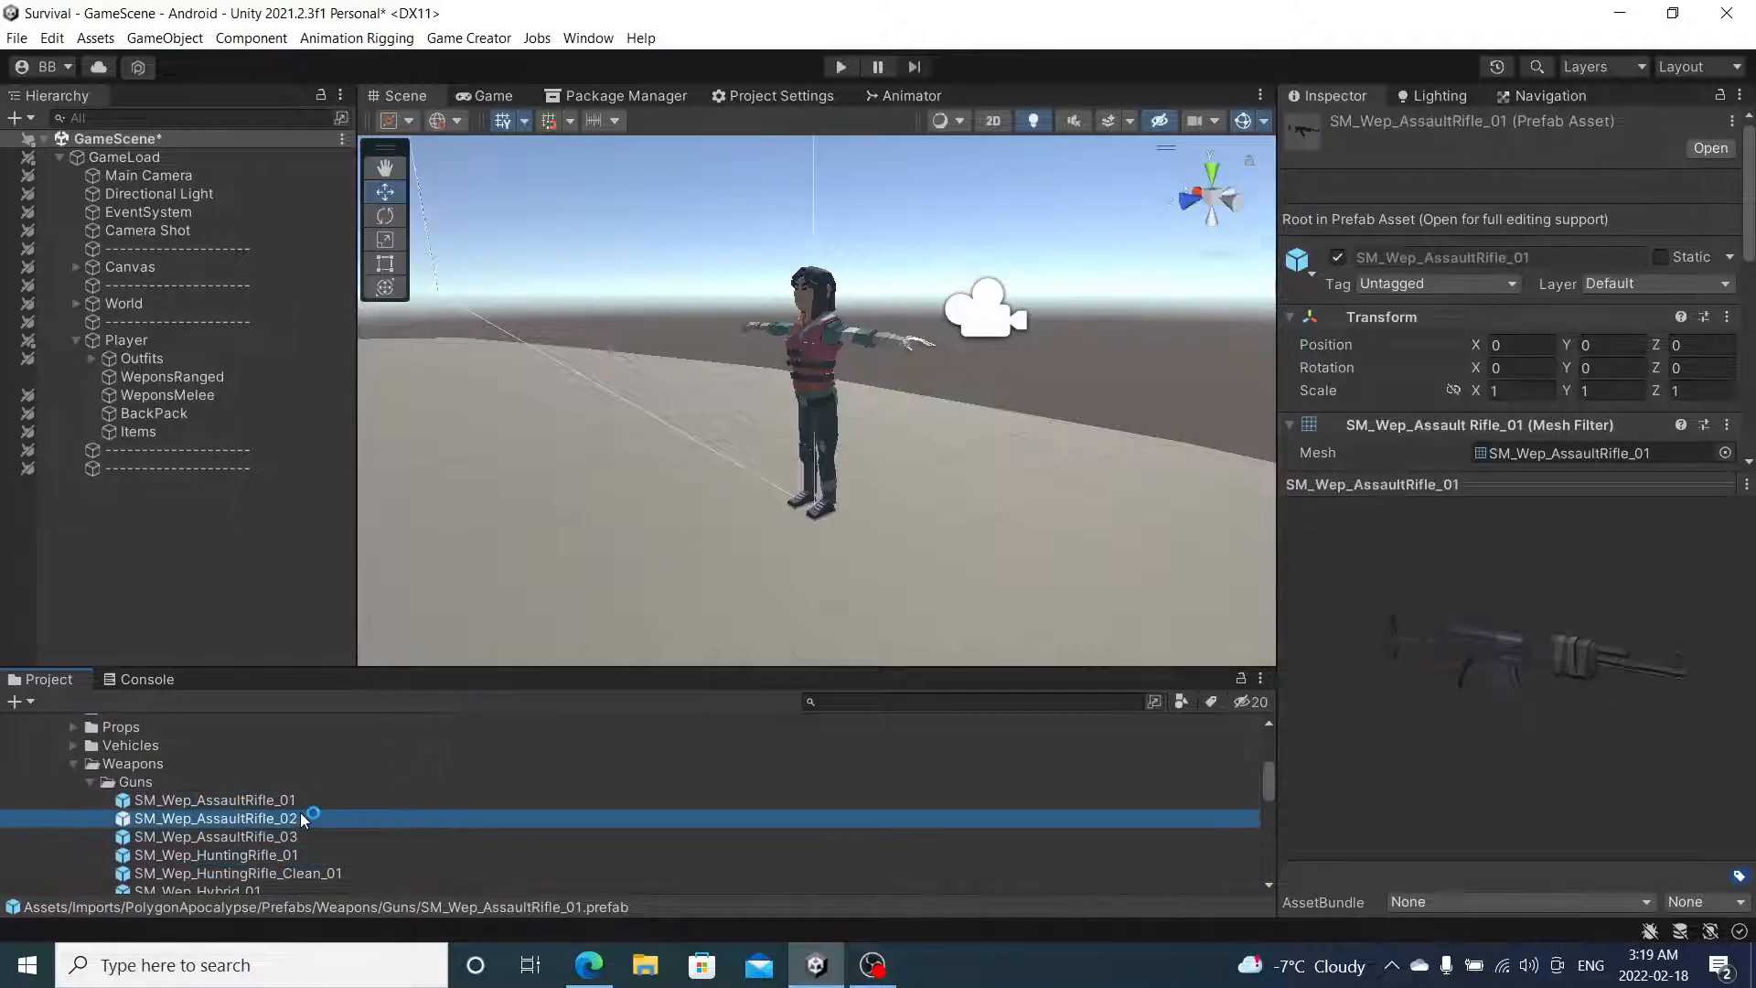
left_click(311, 799)
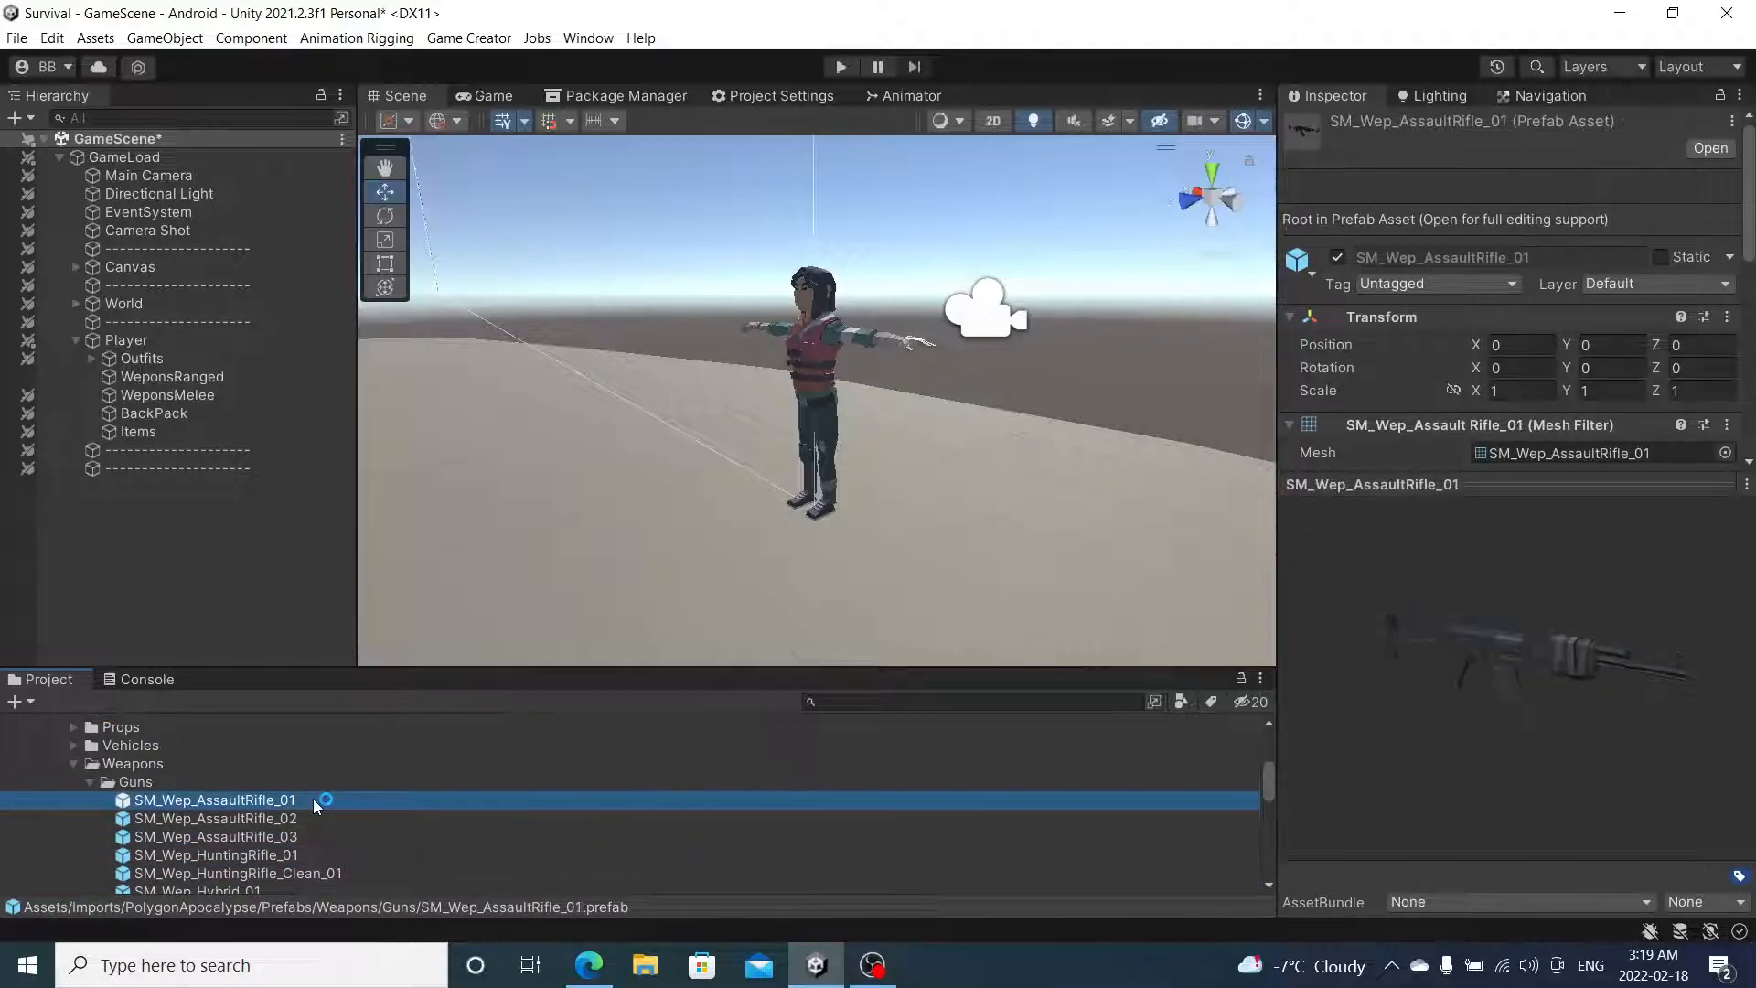
left_click(256, 819)
left_click(250, 837)
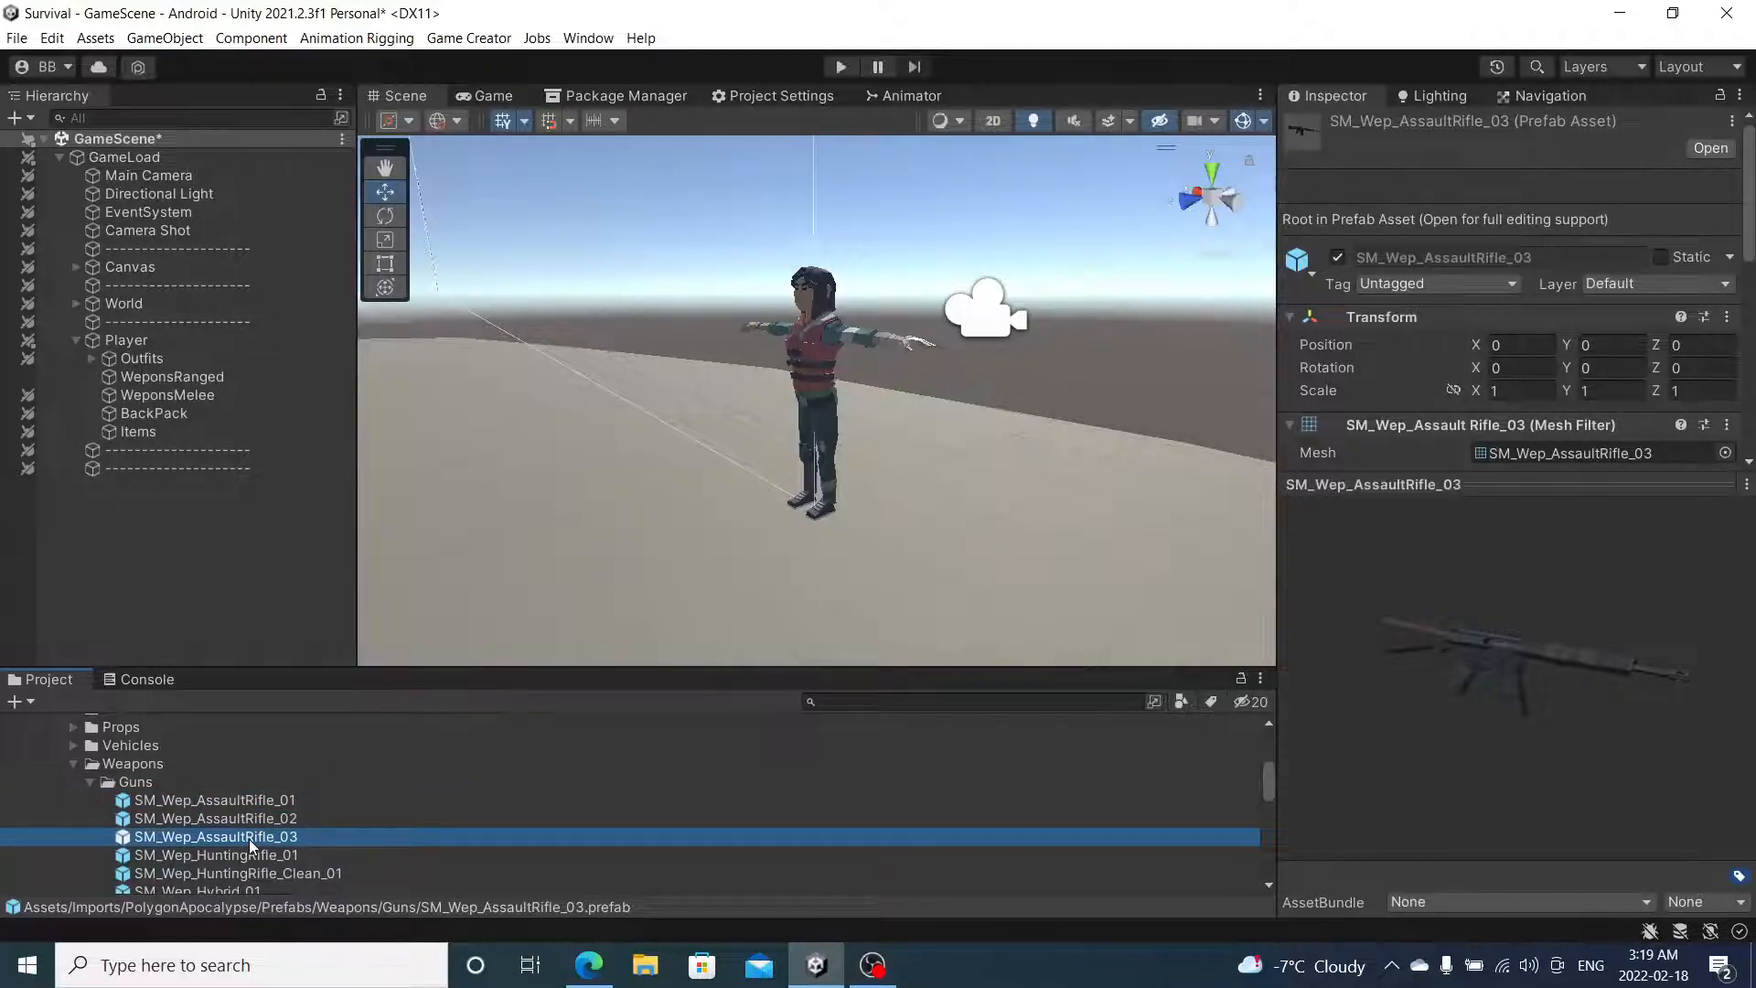
- Add the SM_Wep_AssaultRifle_03 prefab as a child of WeponsRanged and unpack it
left_click_drag(254, 834, 189, 376)
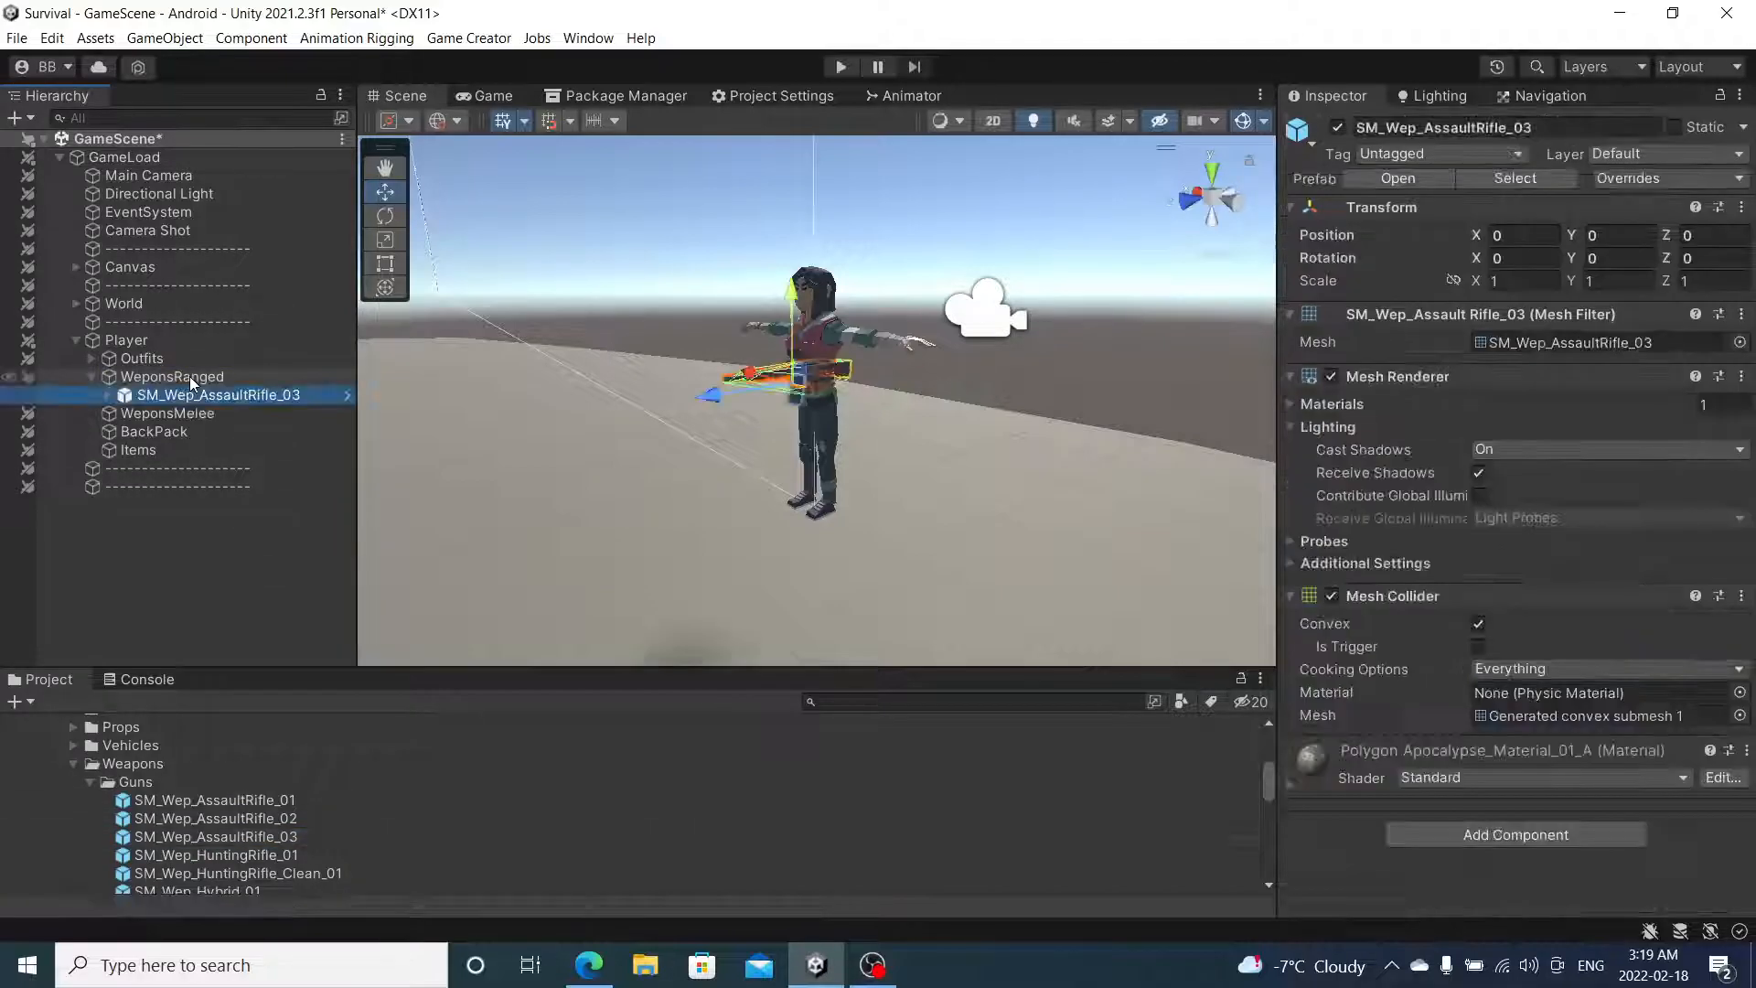
right_click(186, 395)
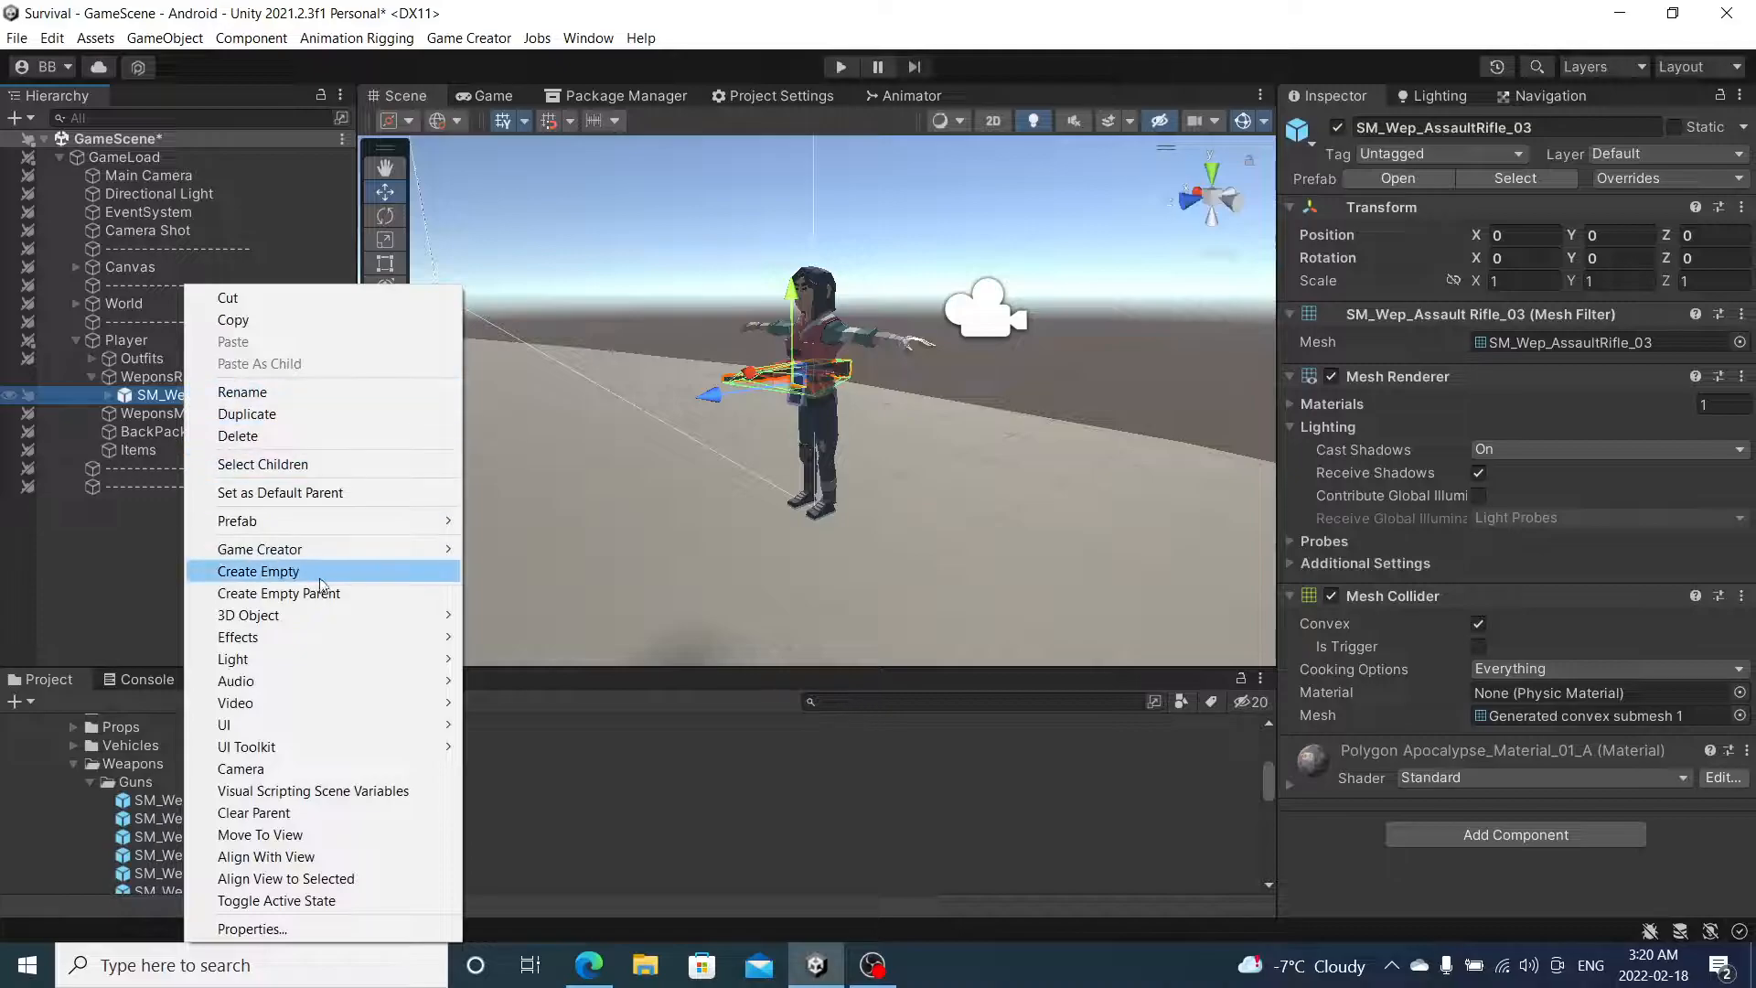
mouse_move(393, 523)
left_click(564, 631)
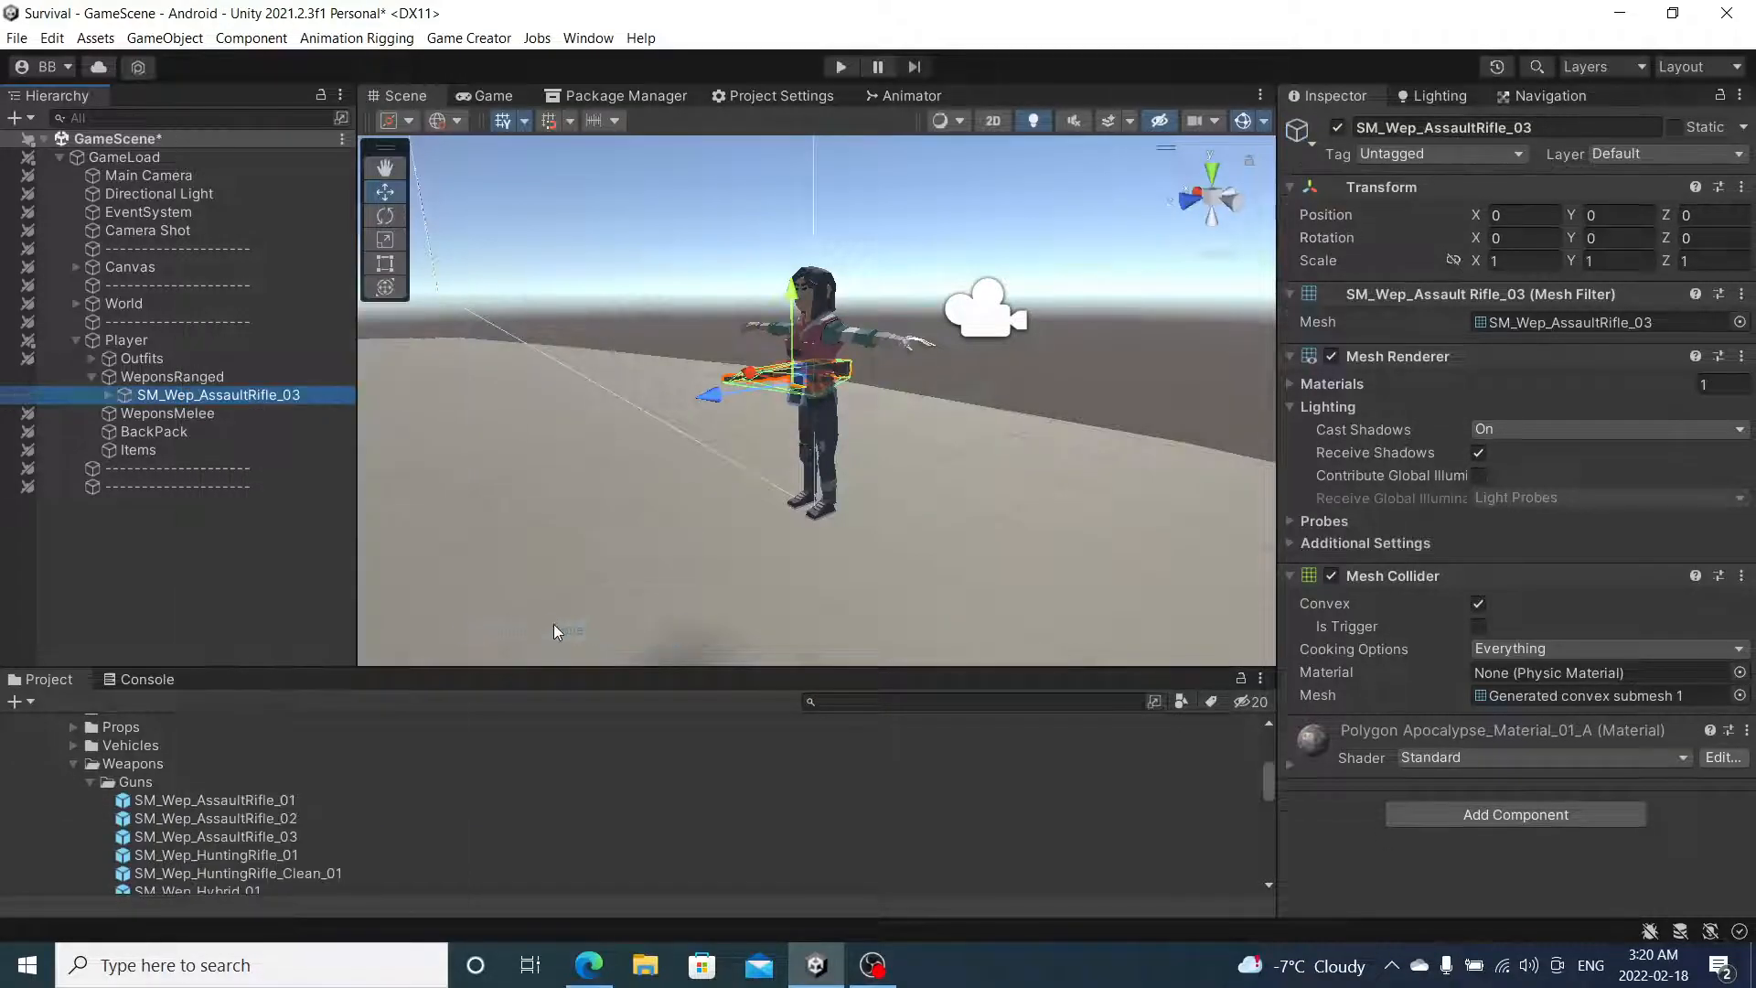
- Remove the Mesh Collider from SM_Wep_AssaultRifle_03 and collapse its Mesh Renderer, Mesh Filter and Transform components
left_click(1743, 575)
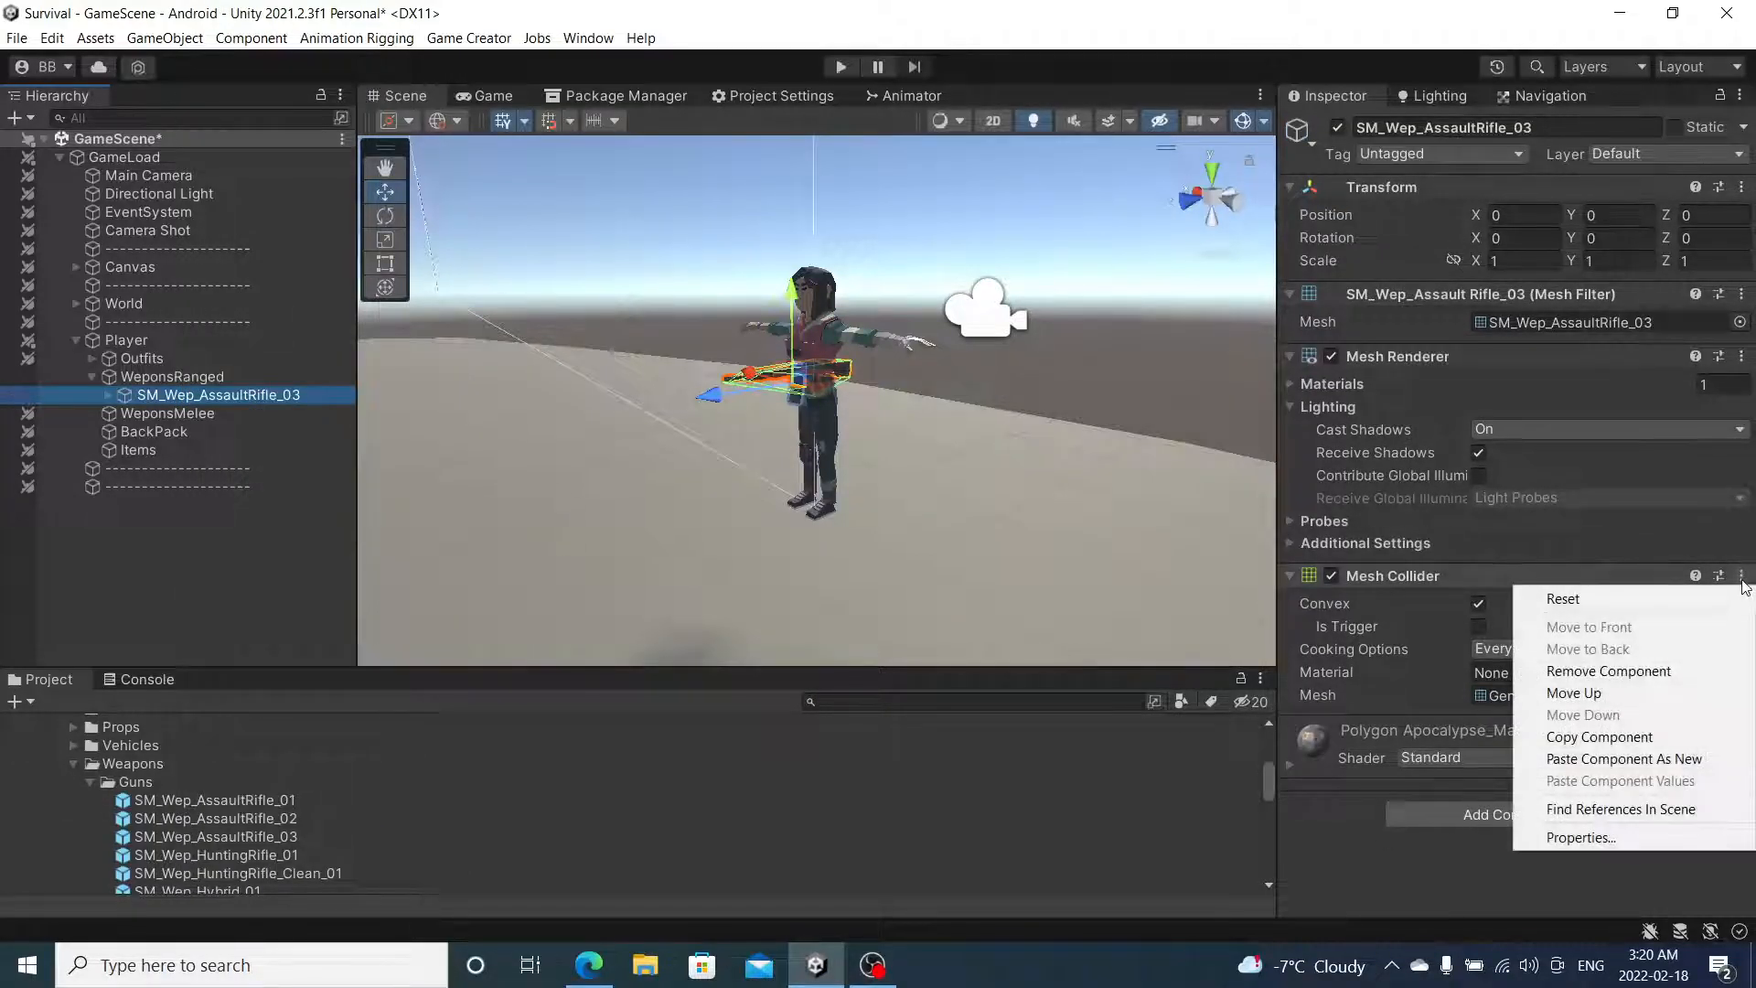
left_click(1659, 672)
left_click(1354, 355)
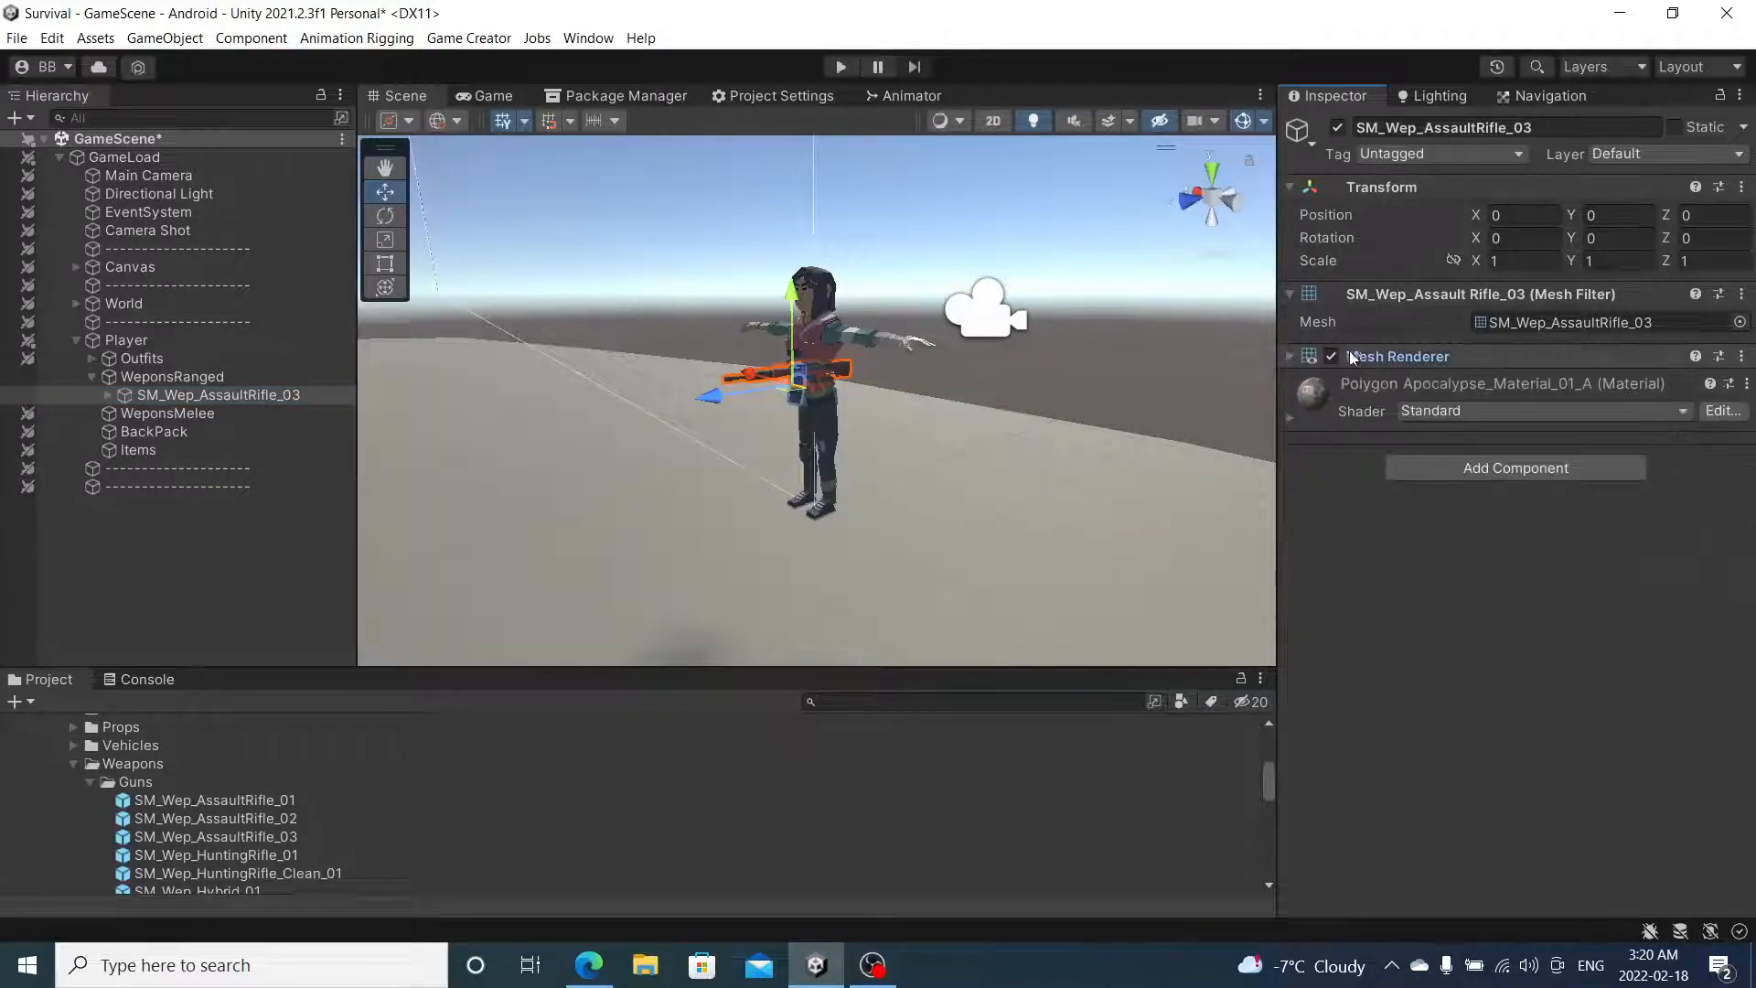
left_click(1290, 297)
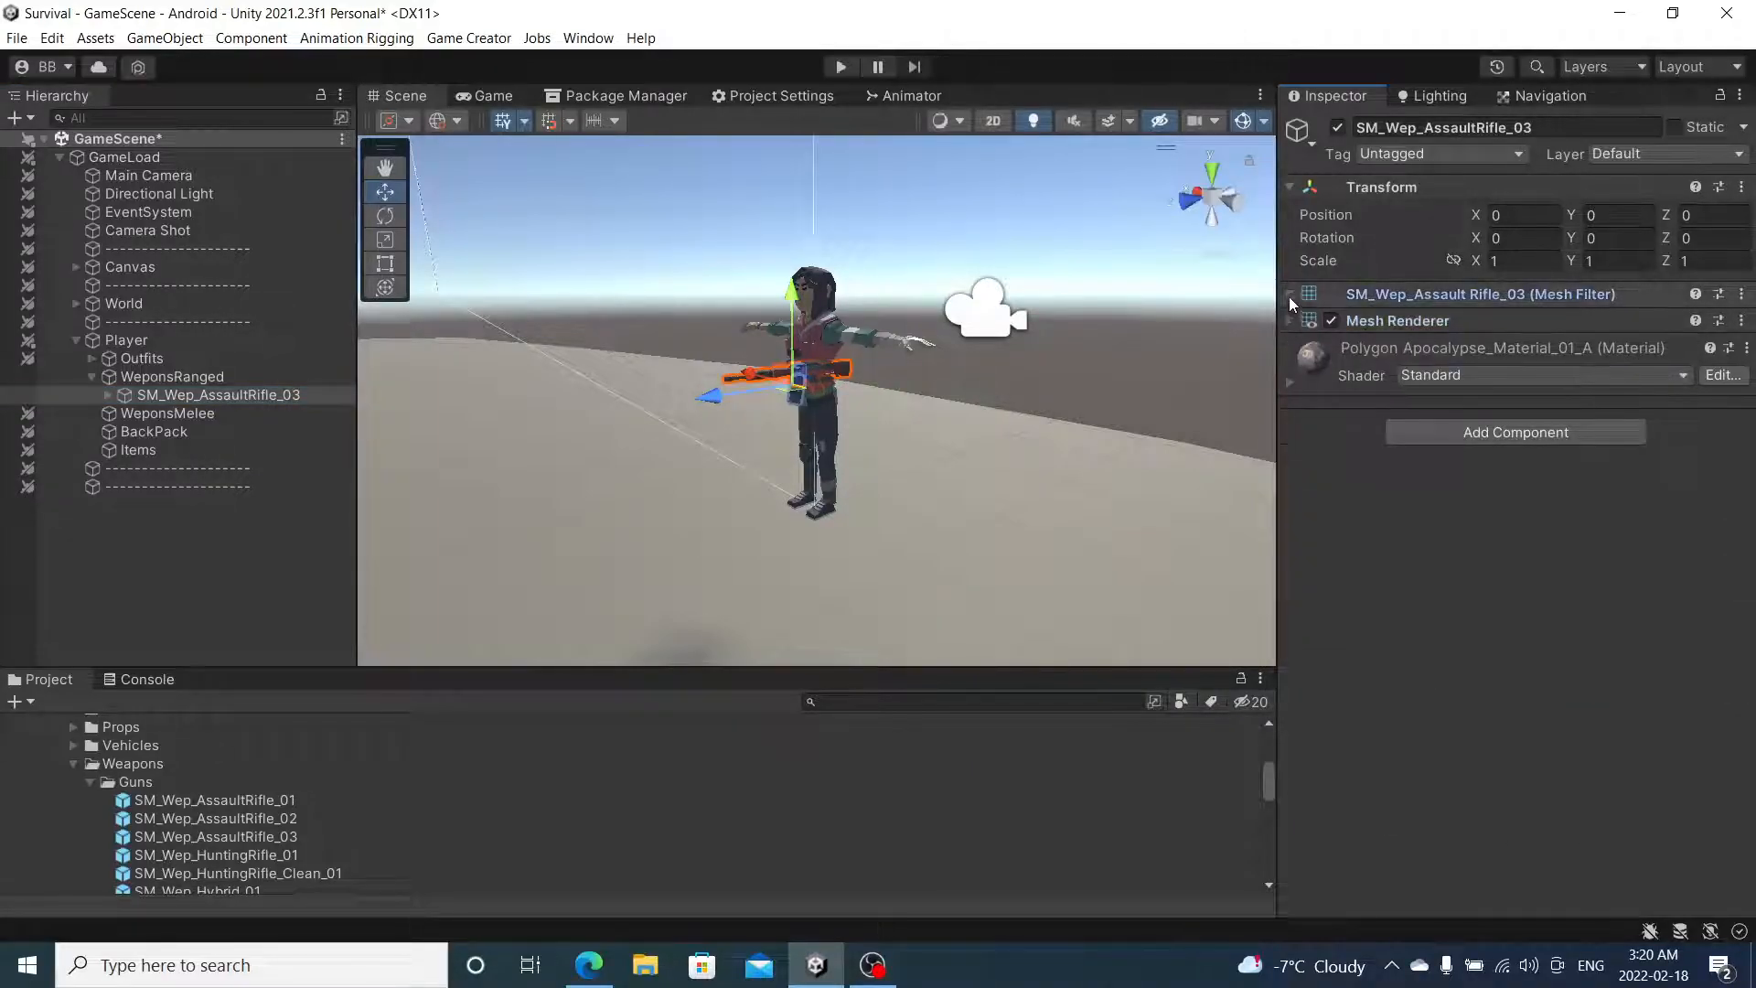
left_click(1292, 189)
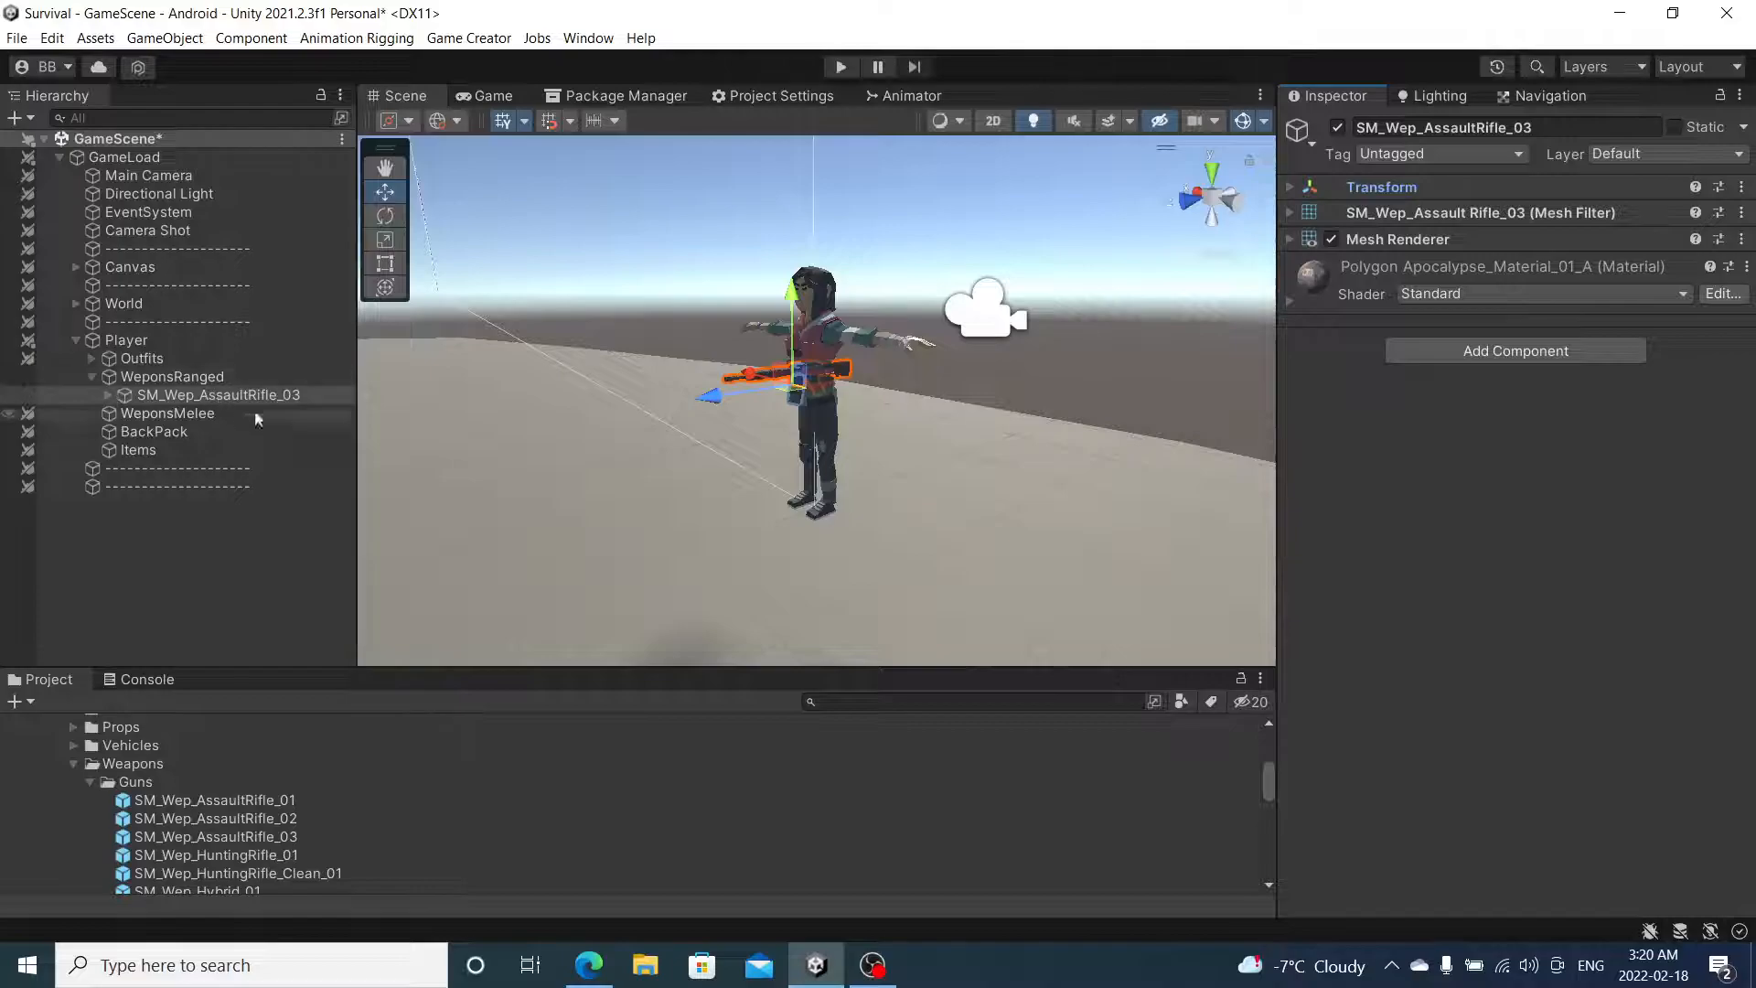
- Move the assault rifle from the character's waist to the left hand
scroll(715, 413, "up", 6)
left_click_drag(760, 409, 1023, 550, "alt")
left_click_drag(814, 338, 844, 272)
left_click_drag(1144, 392, 755, 408, "alt")
- Rotate the assault rifle to line its grip up with the character's left hand
key("e")
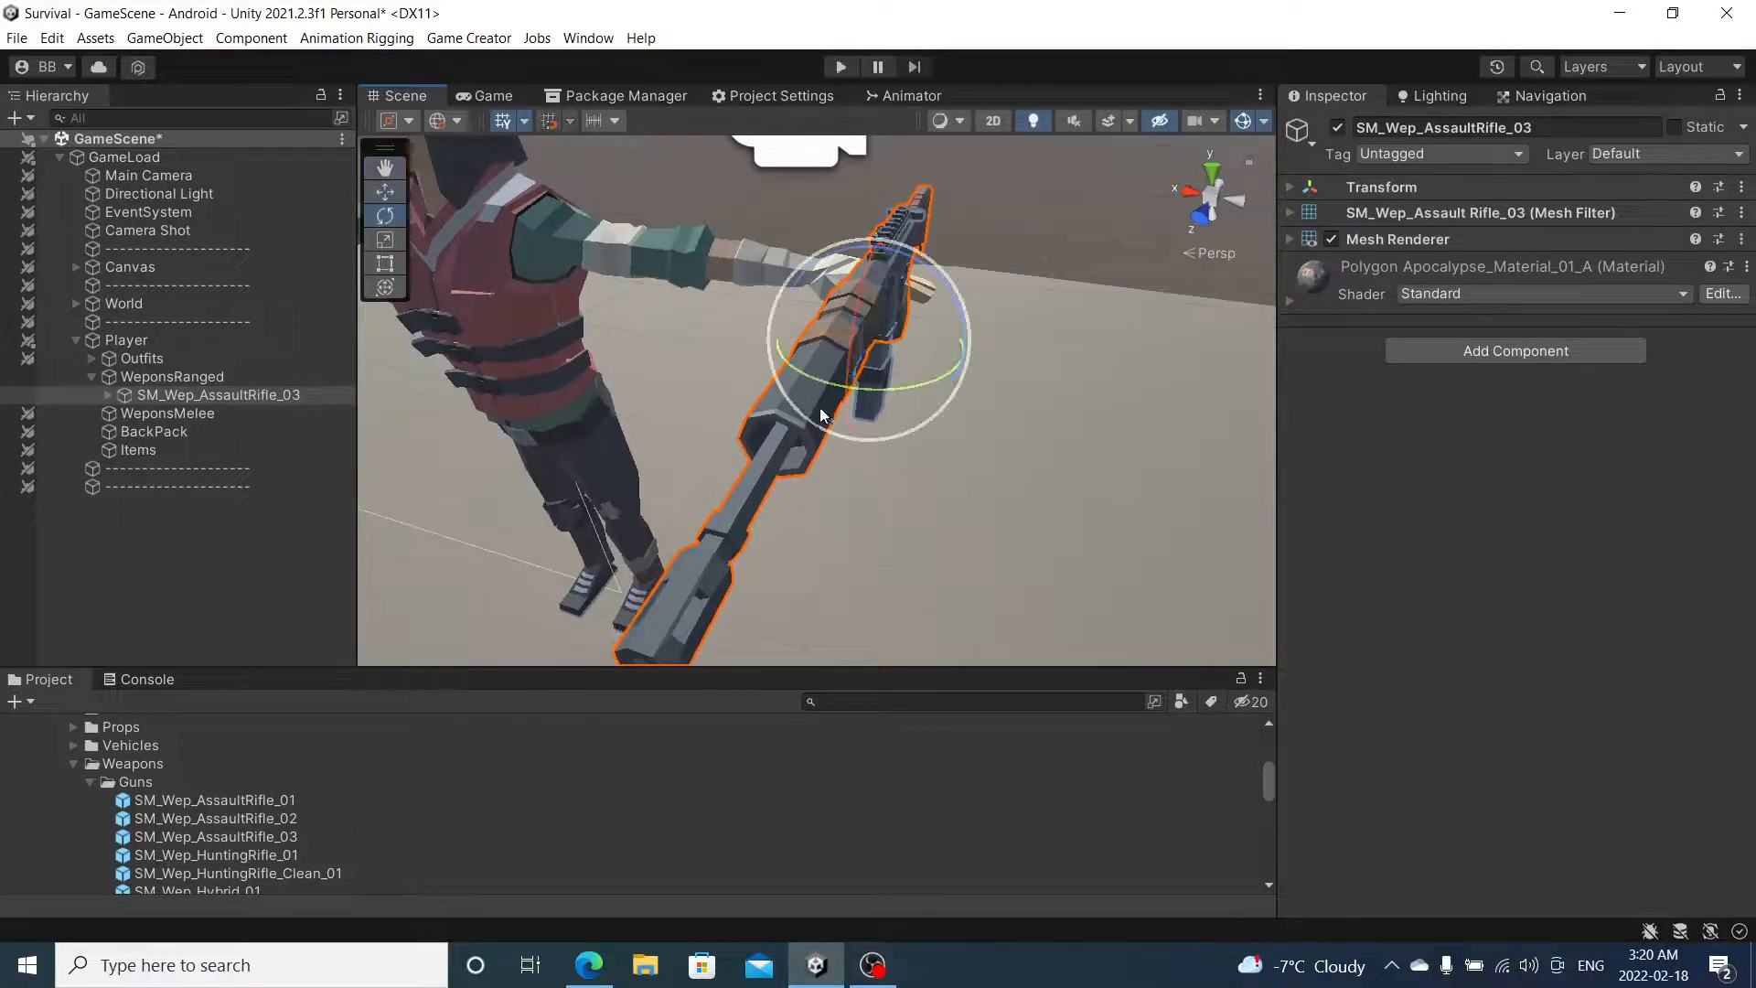
left_click_drag(1002, 335, 880, 339)
left_click_drag(1052, 382, 770, 761, "alt")
left_click_drag(1038, 531, 1300, 430, "alt")
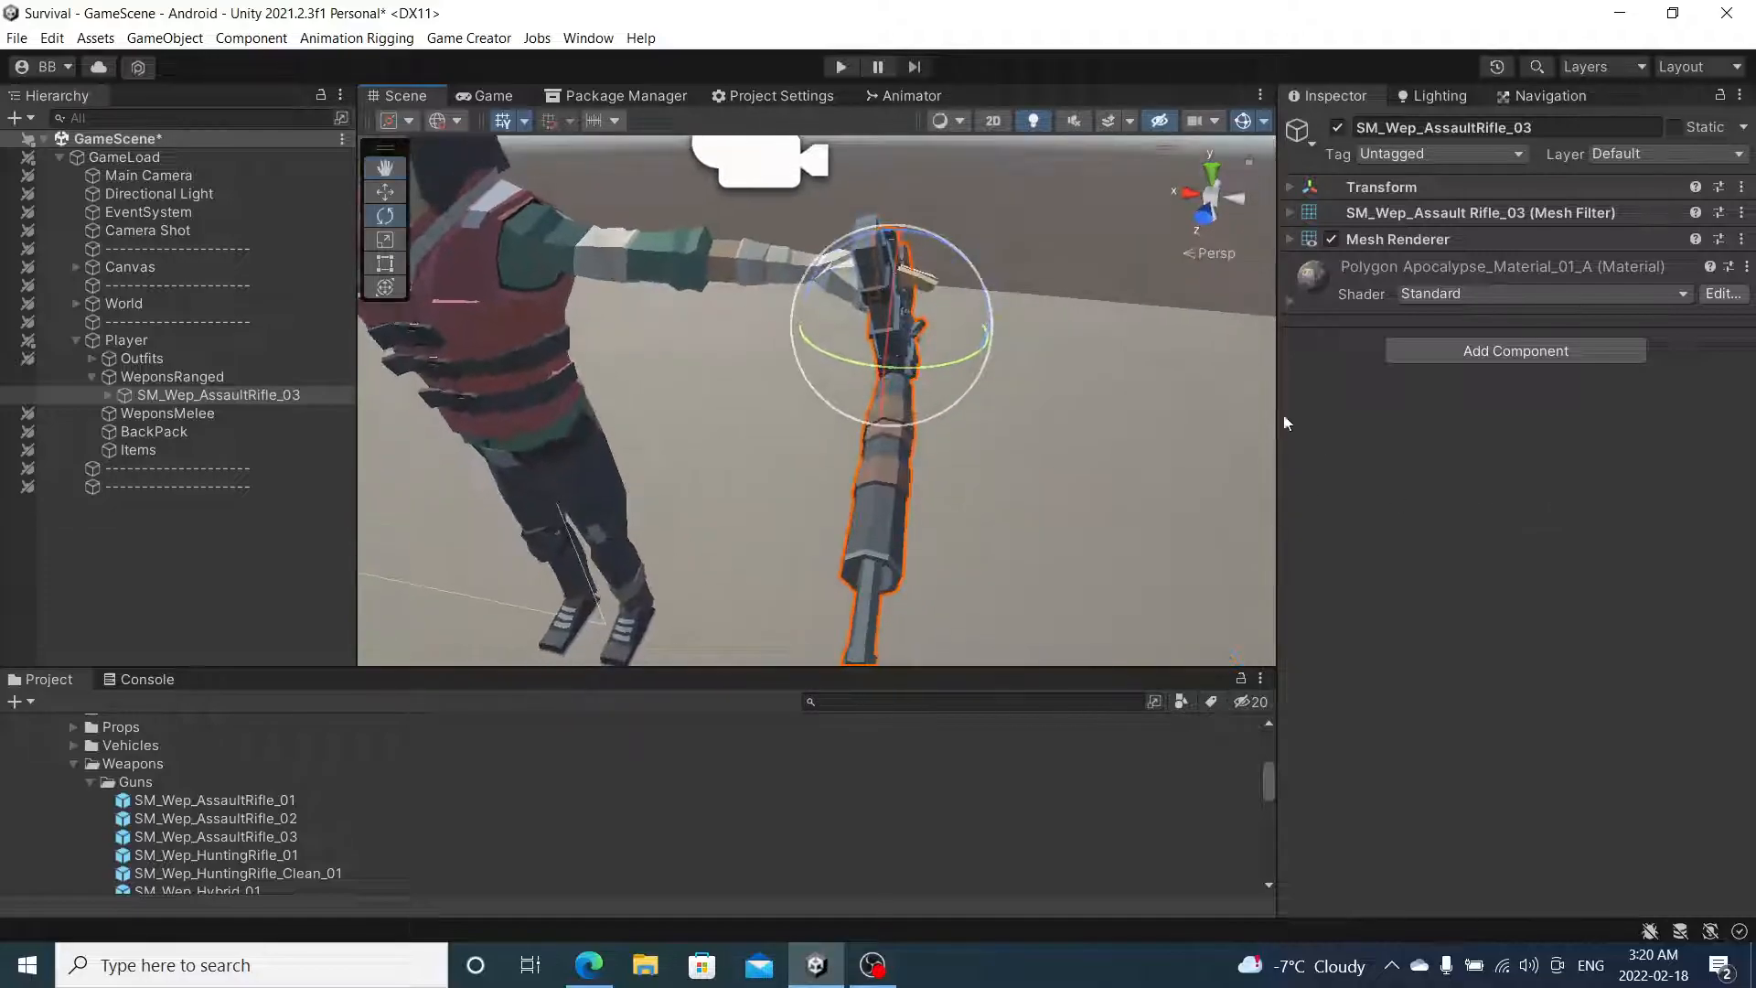
left_click_drag(988, 316, 688, 402)
- Reposition the rotated assault rifle in the character's left hand and clear the selection
key("w")
left_click_drag(628, 344, 951, 437)
left_click(1073, 355)
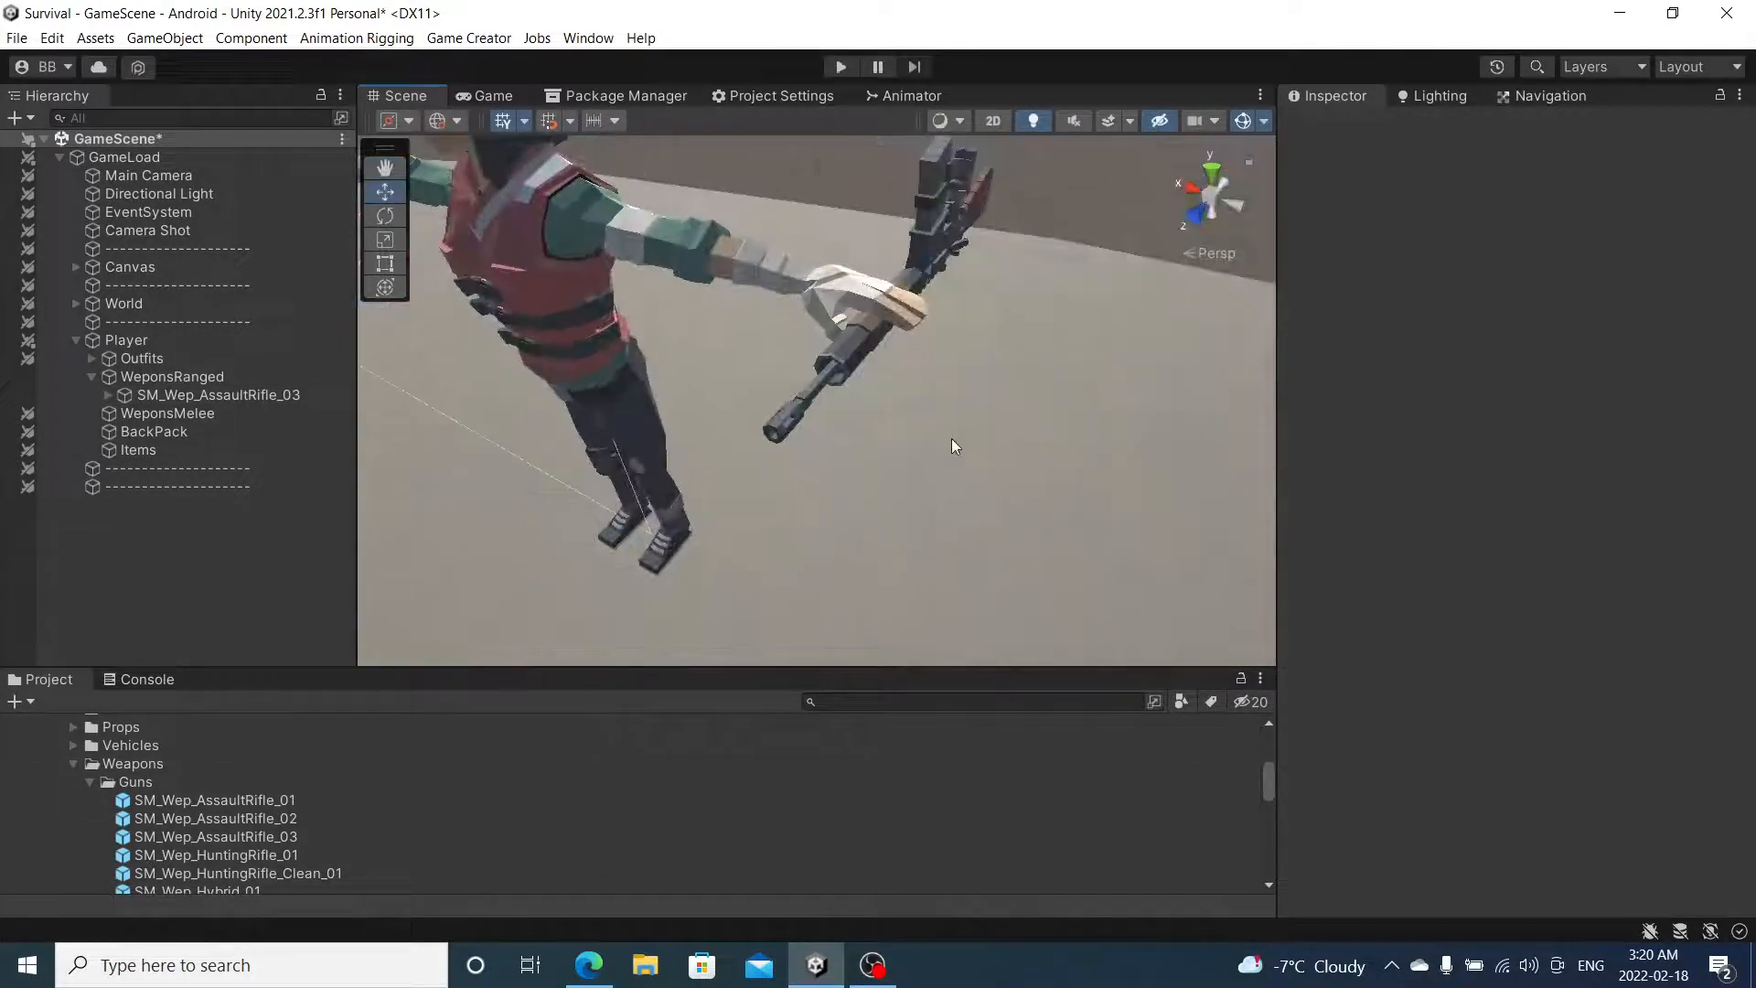
scroll(951, 437, "down", 5)
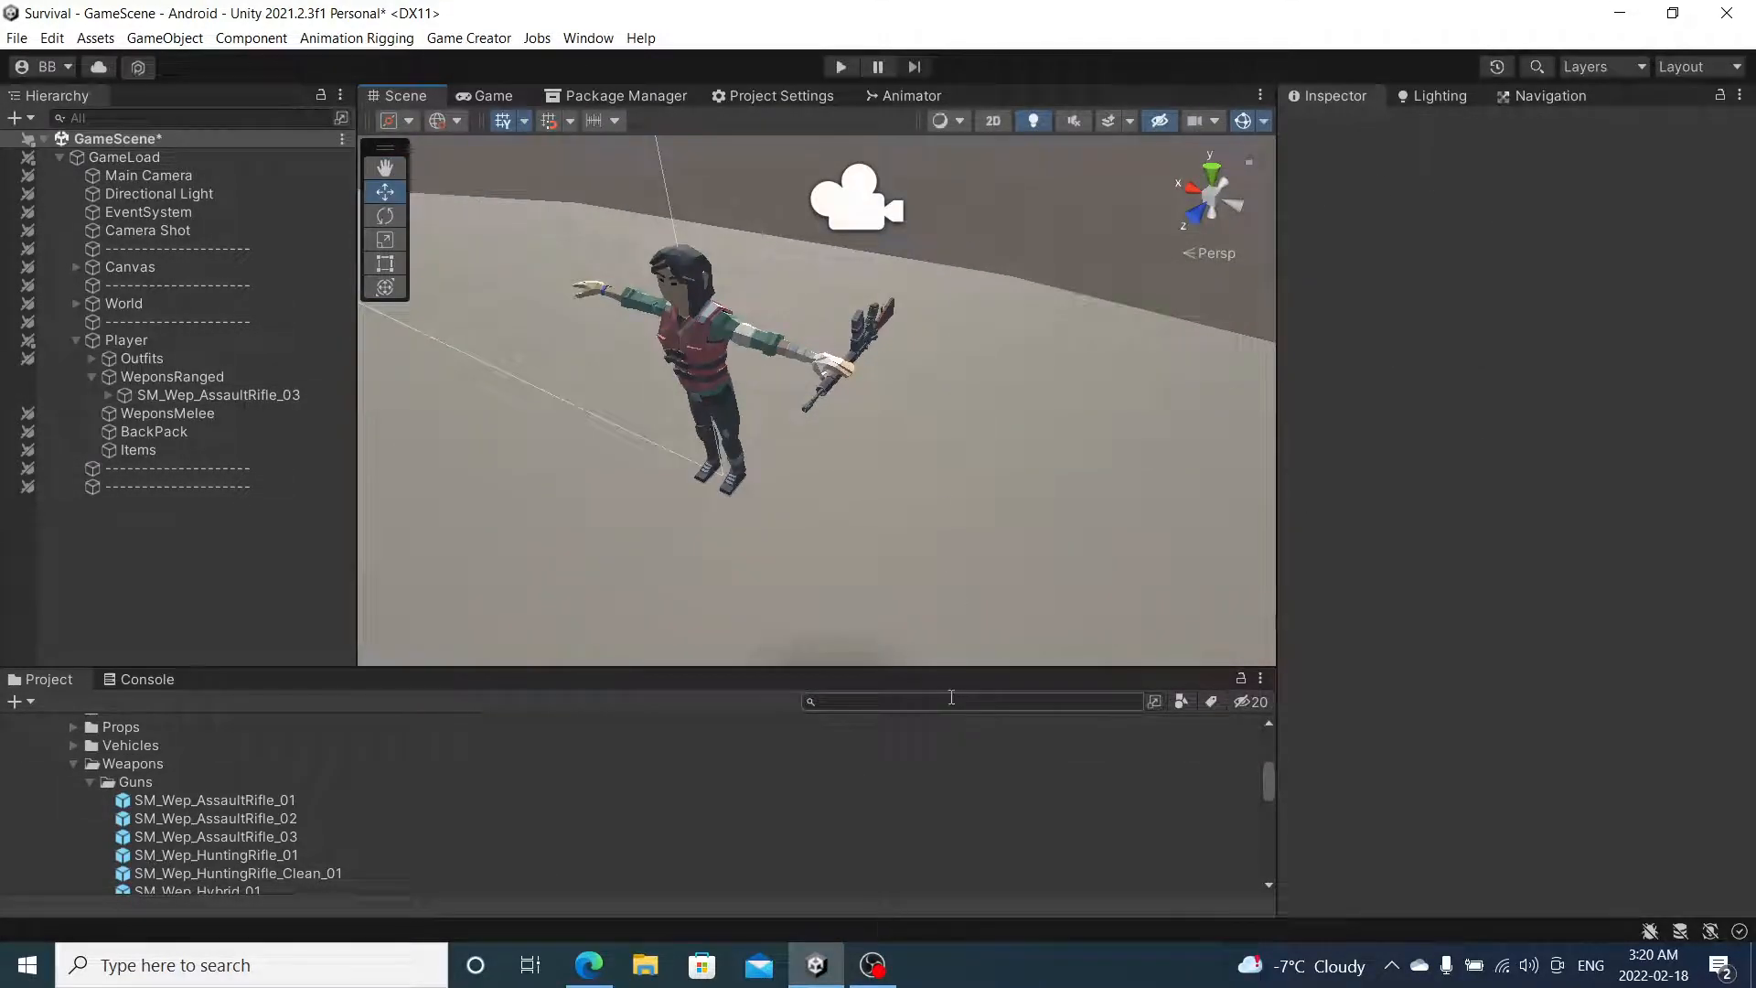
left_click(872, 965)
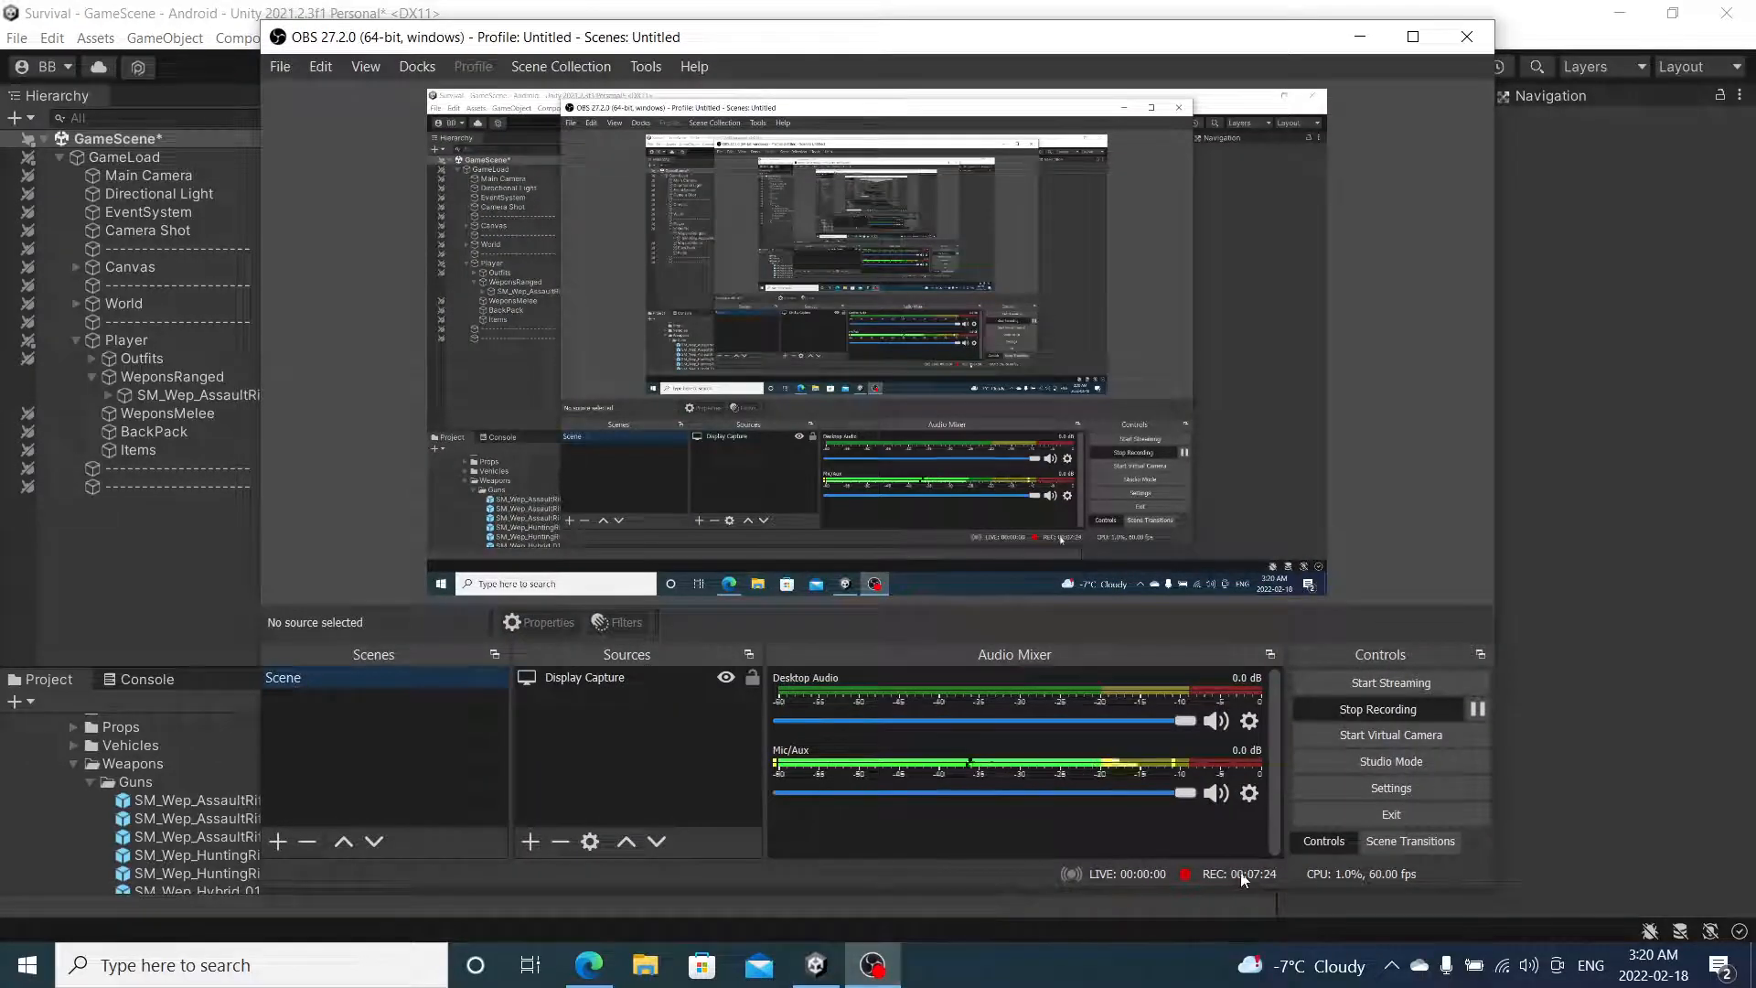
left_click(1359, 37)
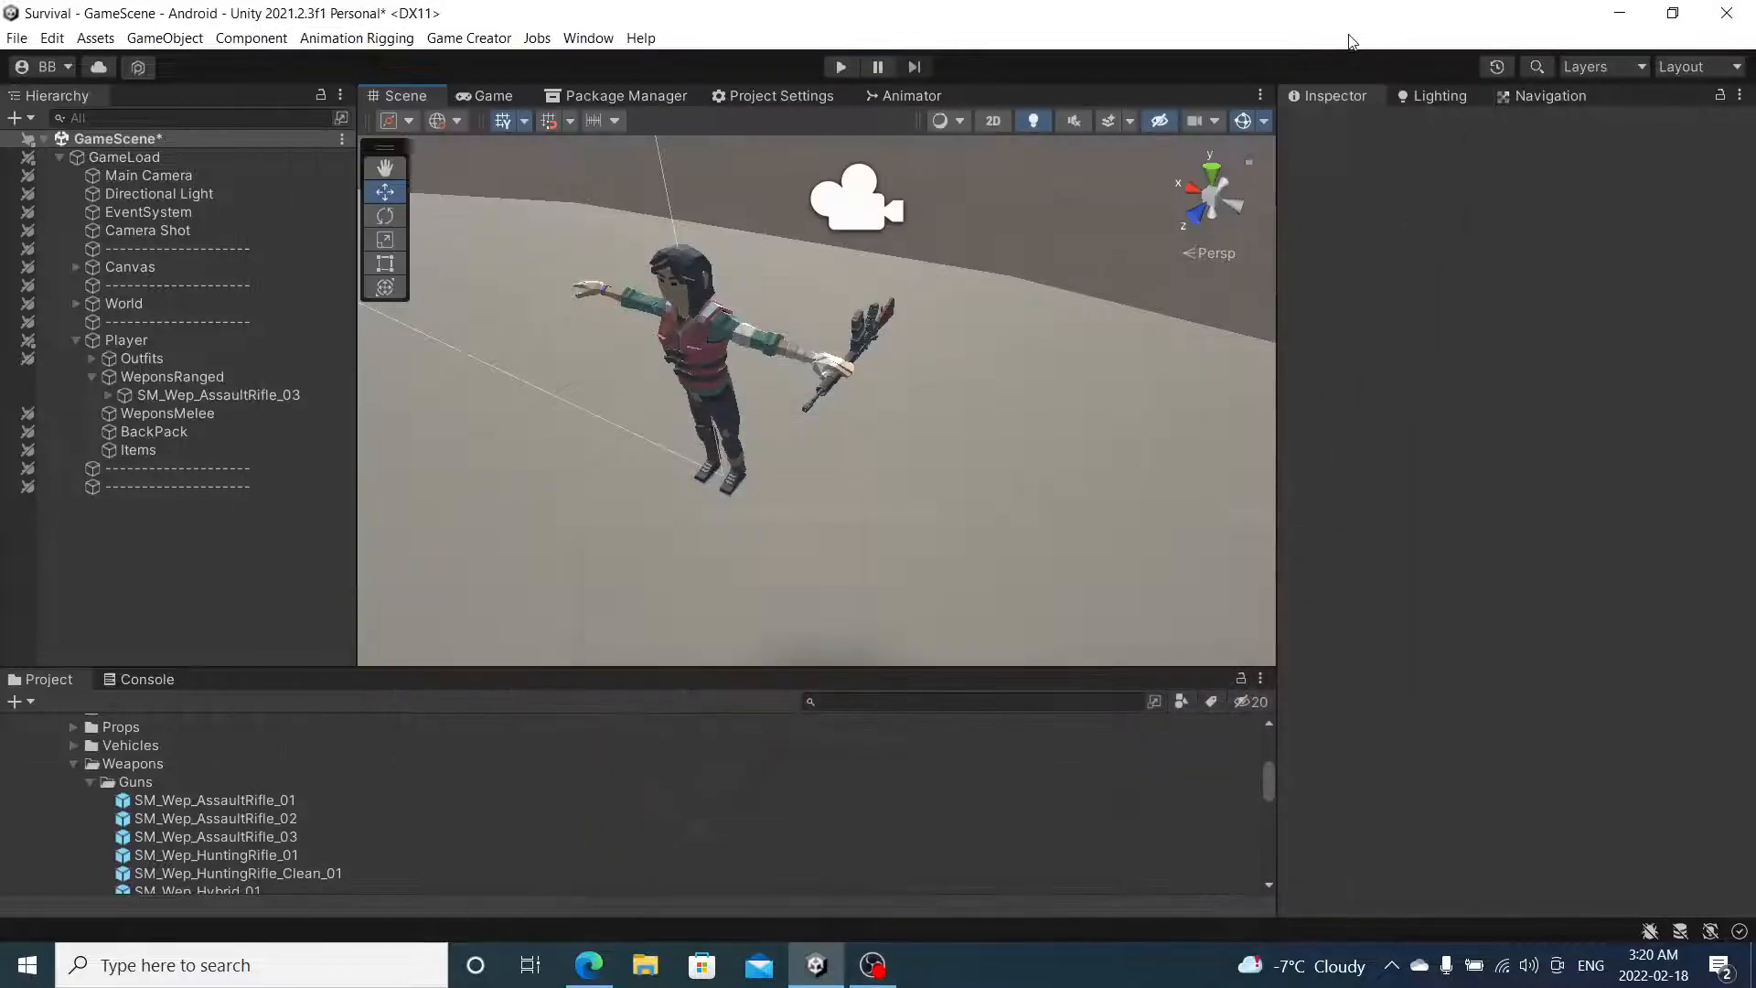
right_click_drag(858, 437, 1040, 284)
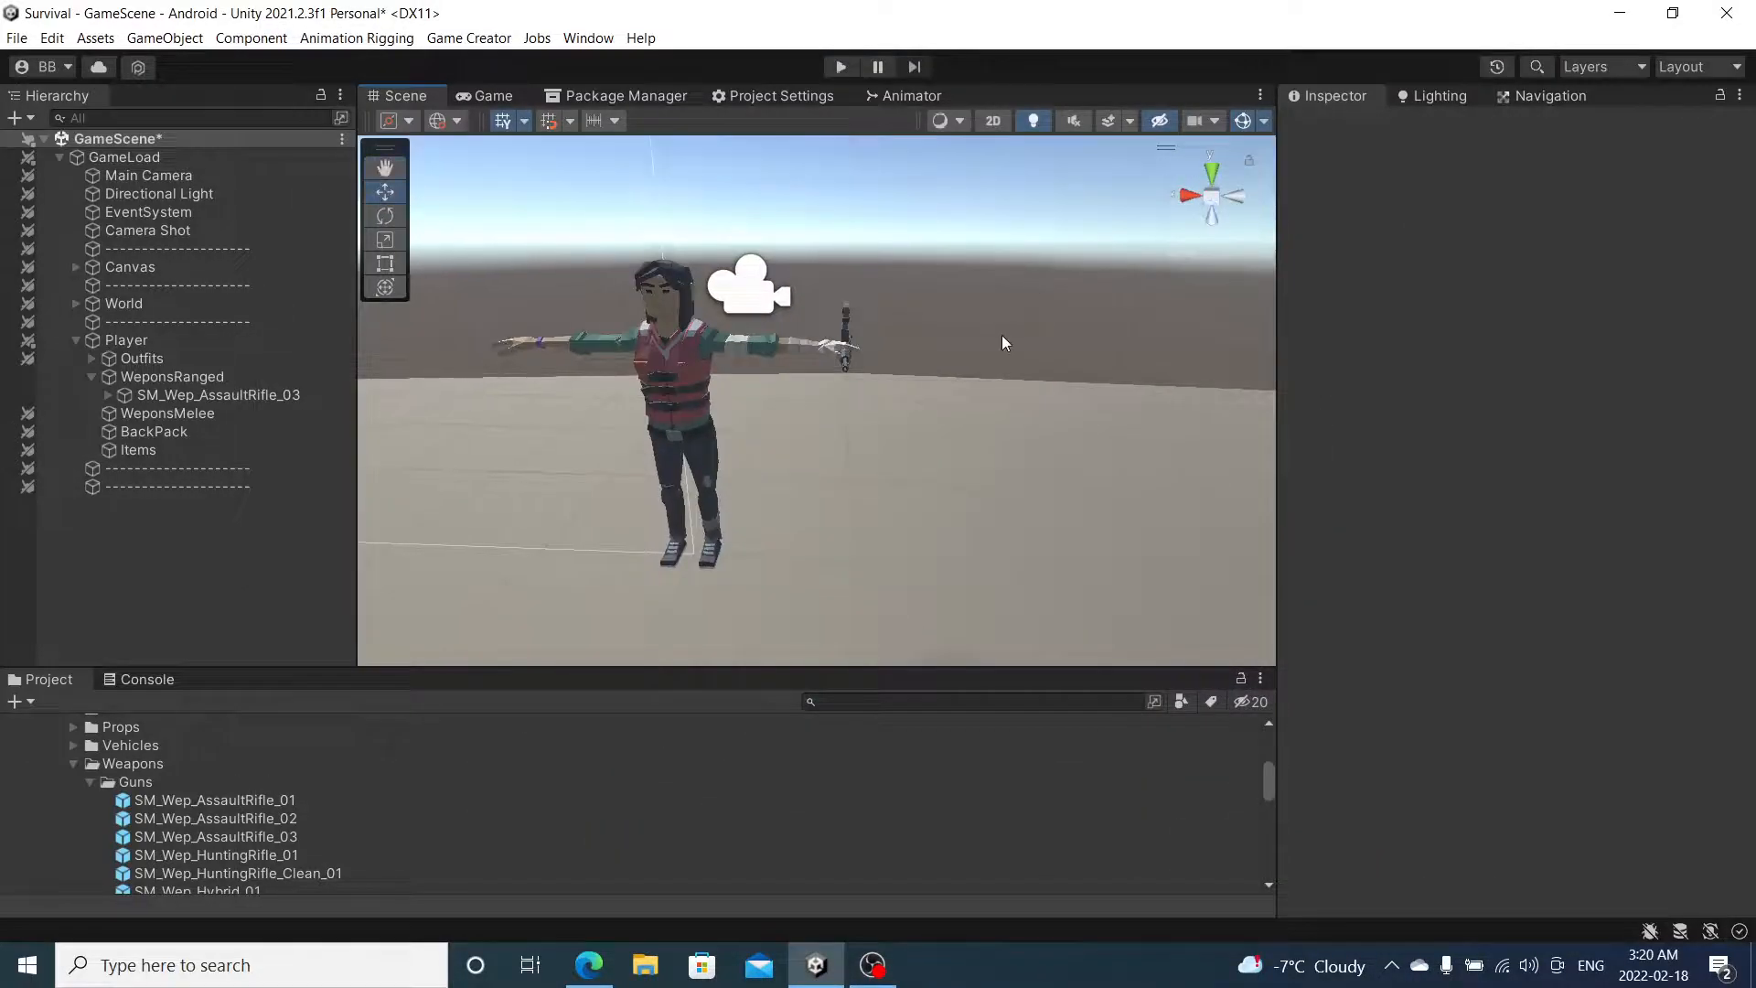
right_click_drag(993, 345, 452, 287)
right_click_drag(562, 398, 944, 151)
- Start play mode for GameScene and stop it again
left_click(840, 67)
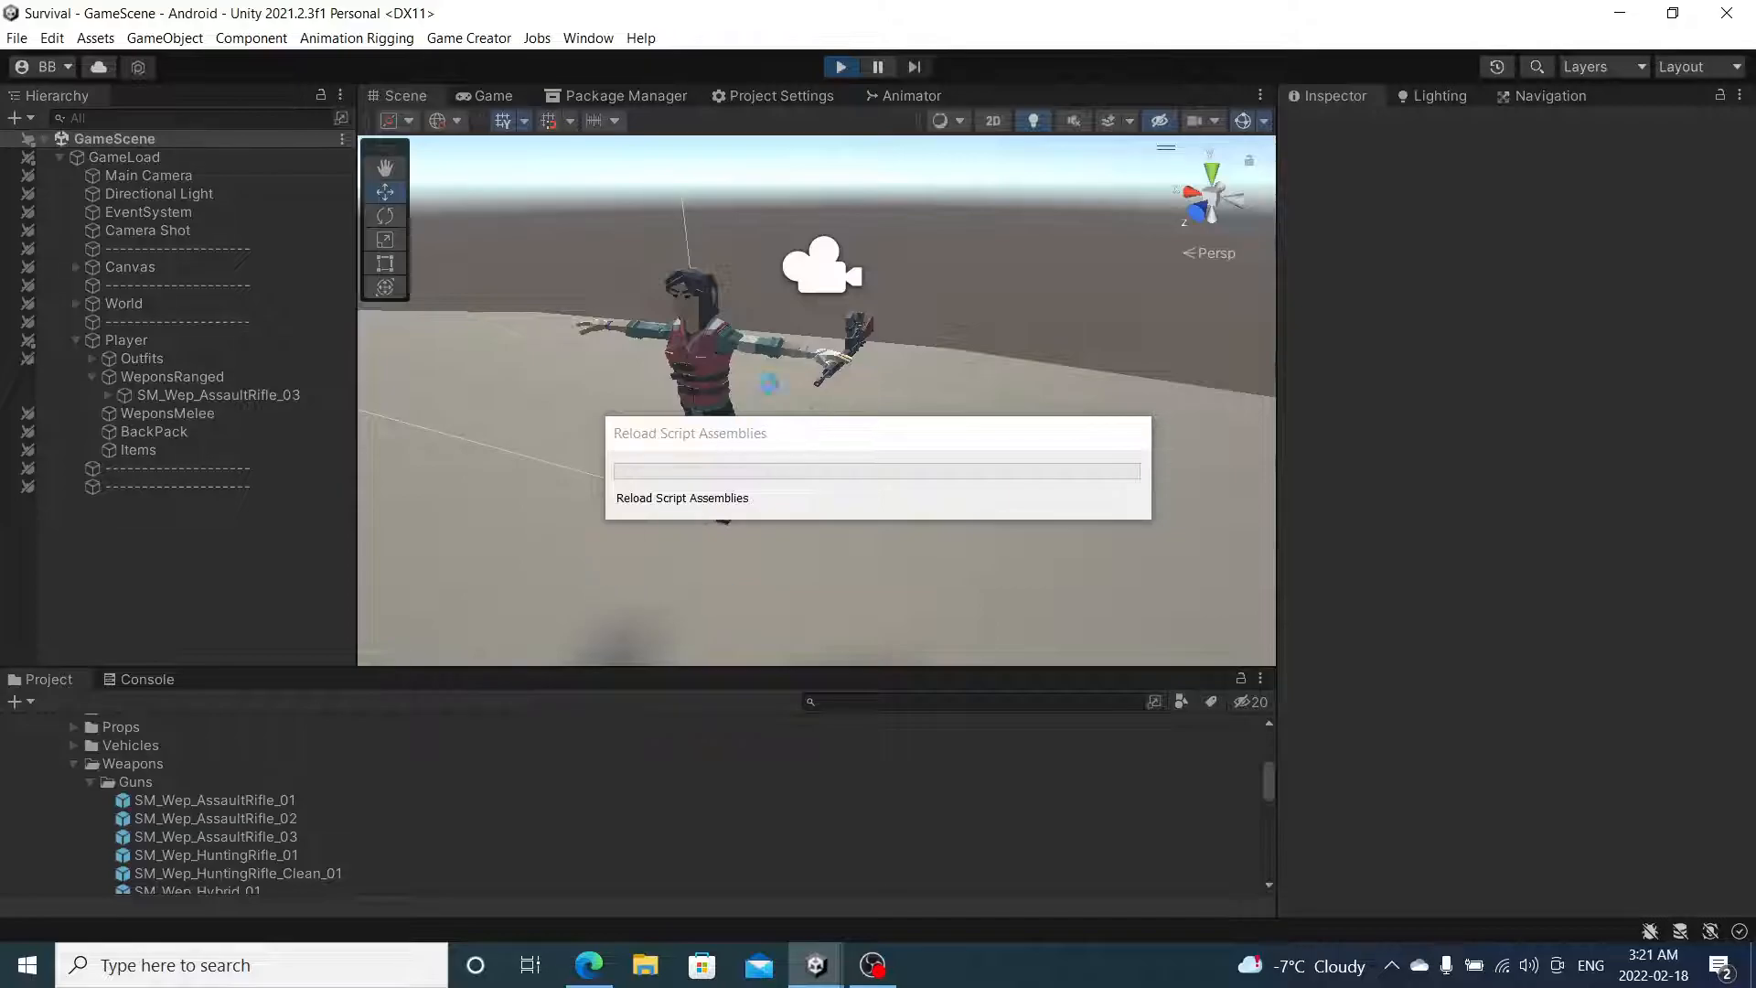
mouse_move(502, 518)
left_mouse_down()
mouse_move(646, 552)
mouse_move(282, 502)
mouse_move(462, 376)
mouse_move(562, 382)
mouse_move(373, 372)
left_mouse_up()
left_click(840, 66)
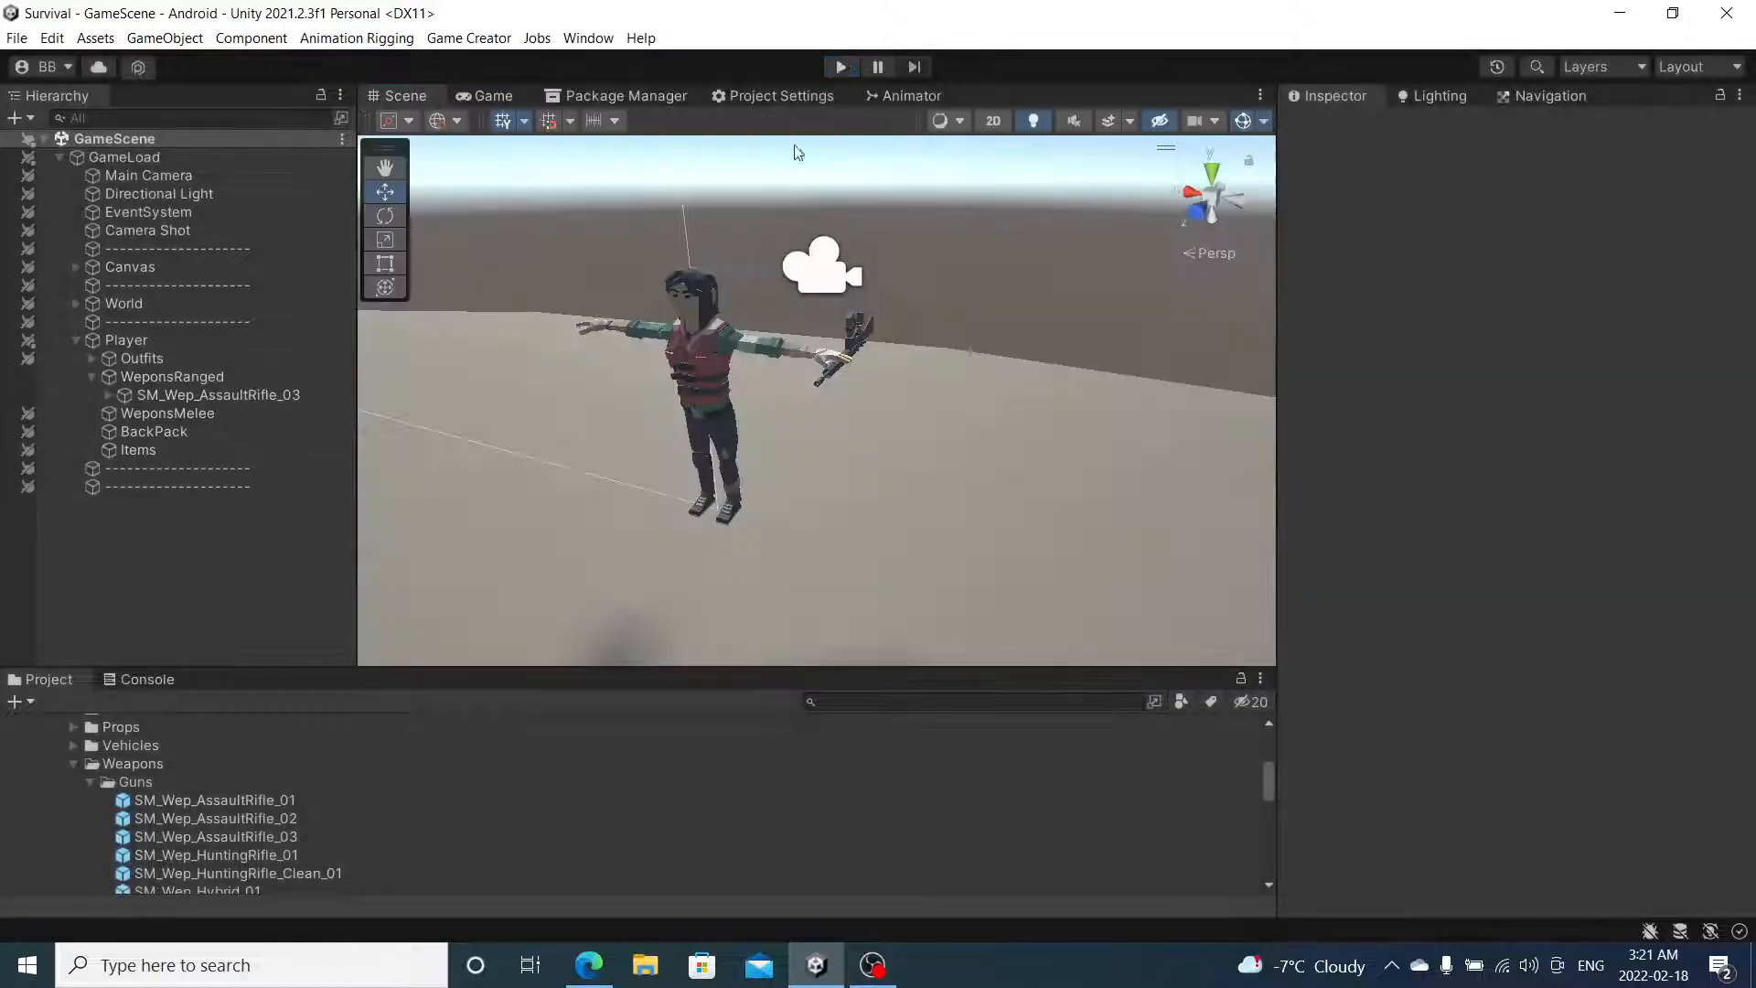
- Collapse the expanded weapon asset folders up to Imports, and collapse the WeponsRanged object under Player
left_click(86, 782)
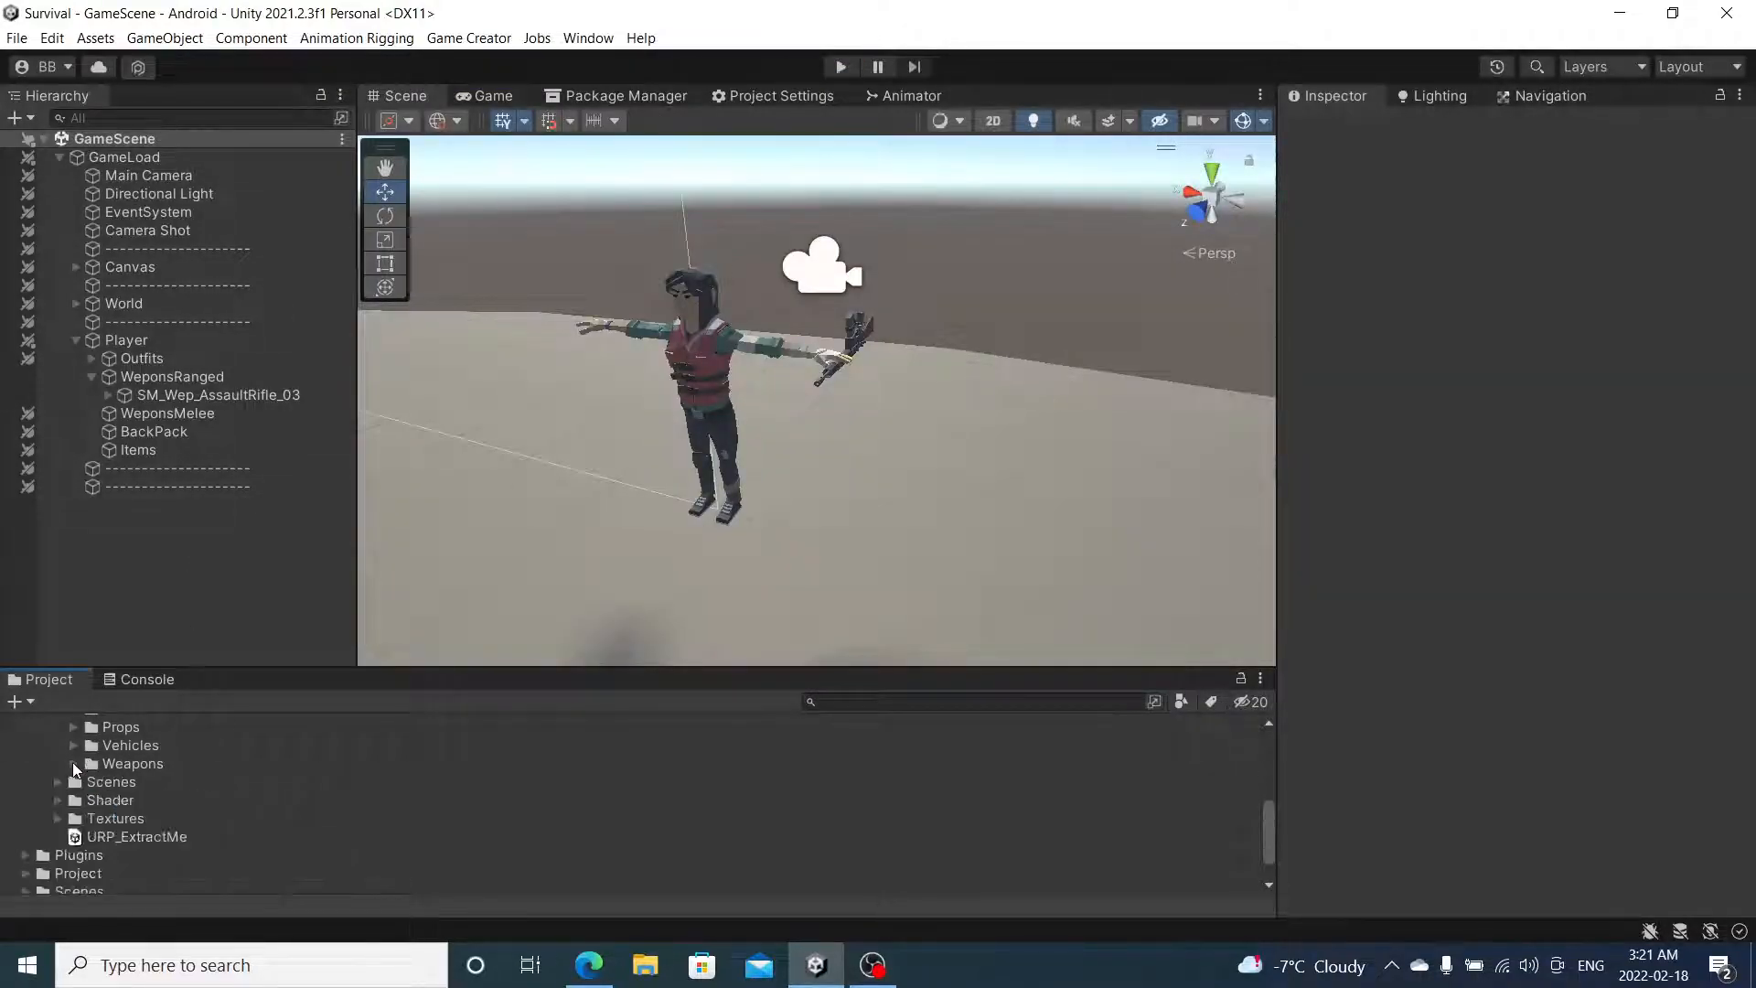
left_click(73, 762)
left_click(43, 733)
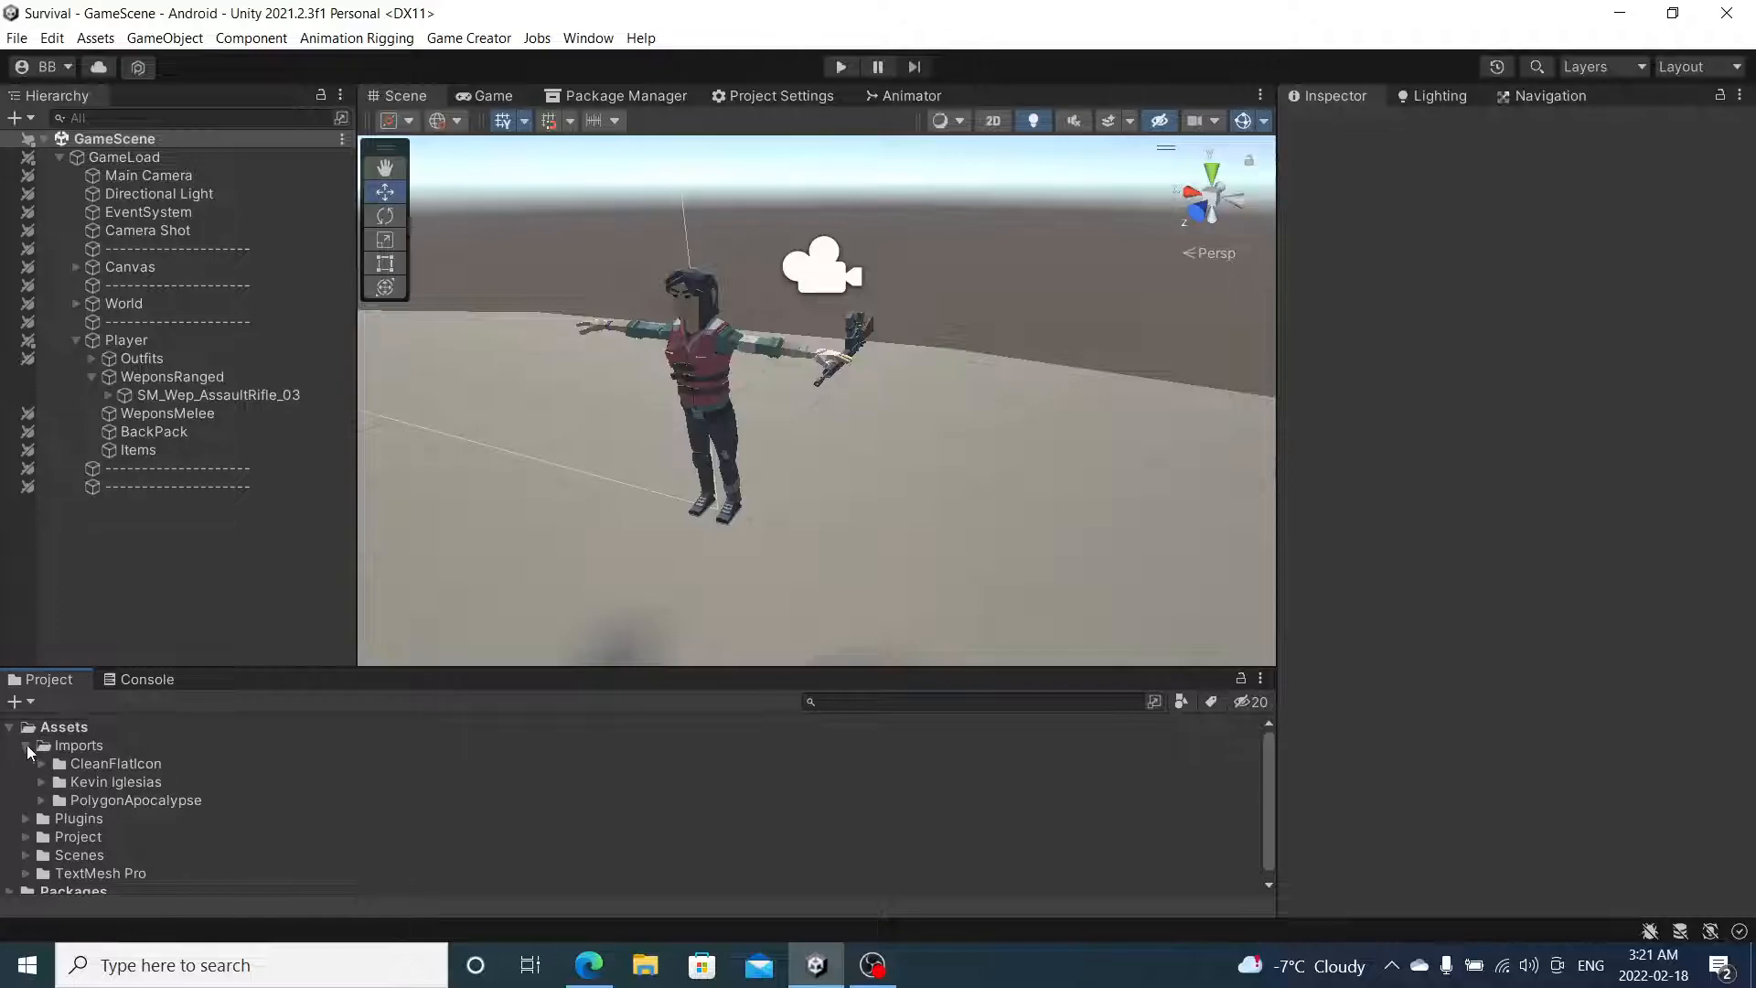
left_click(27, 746)
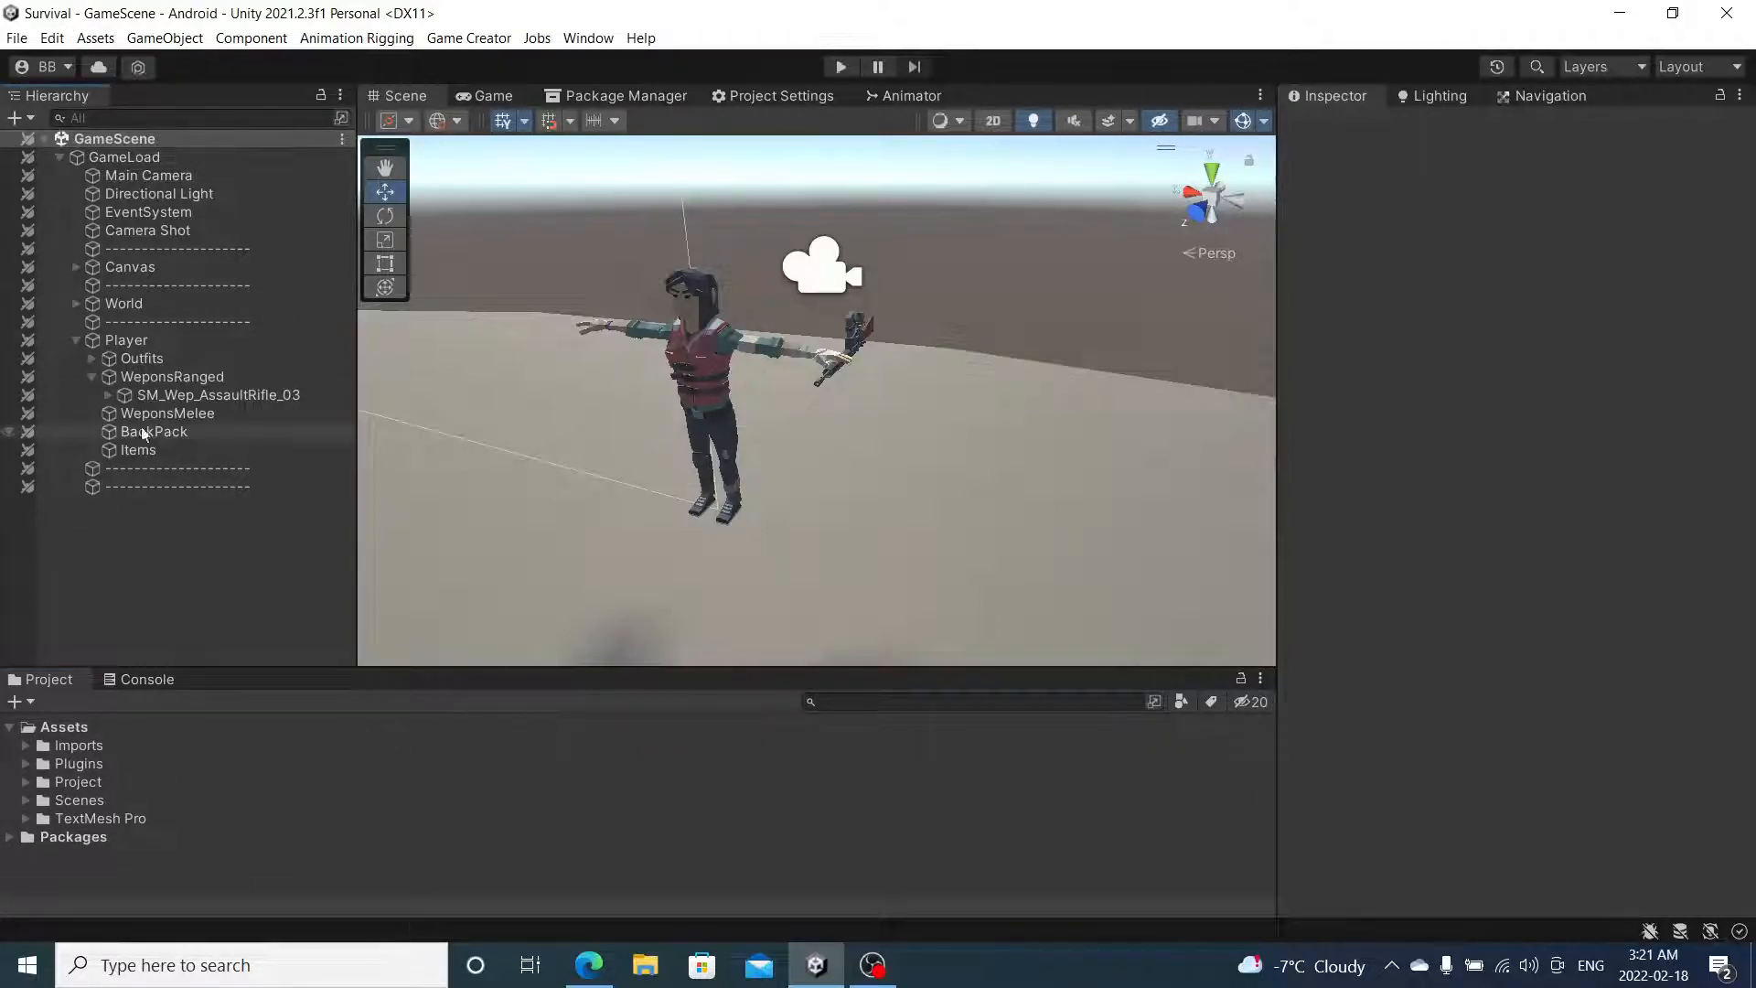
left_click(174, 345)
left_click(92, 376)
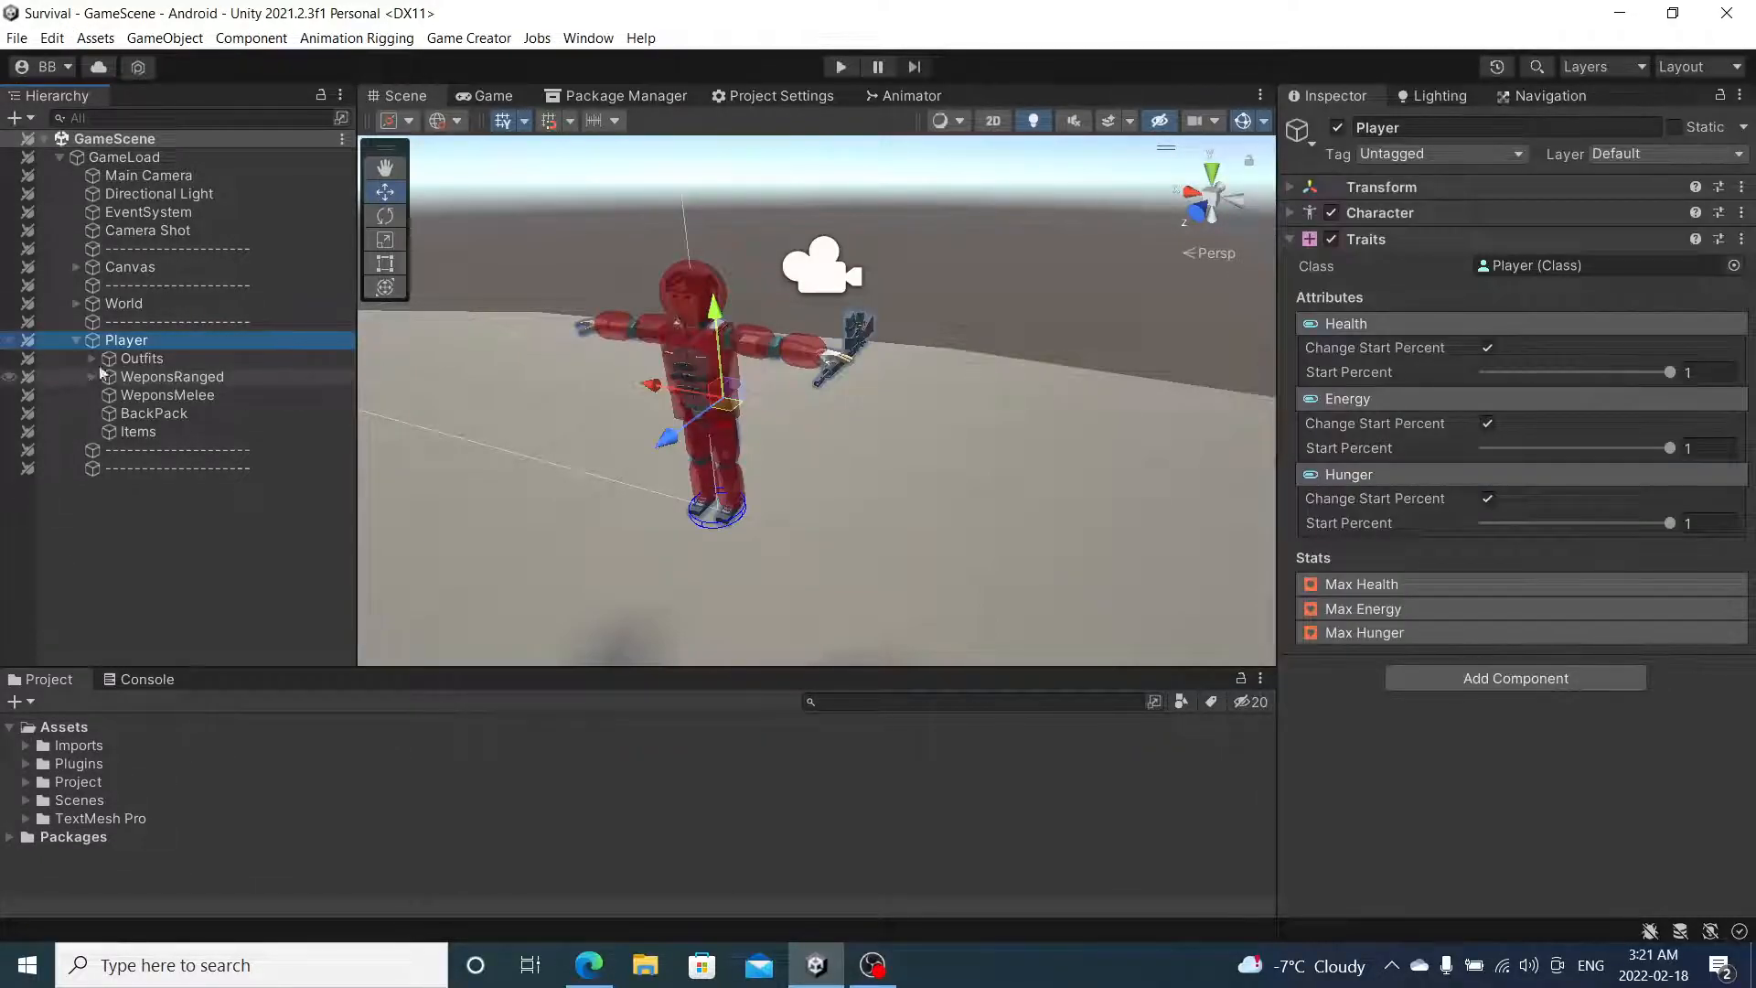
- Locate the CompleteLocomotion controller used by the Outfits object's Animator and duplicate it
left_click(109, 358)
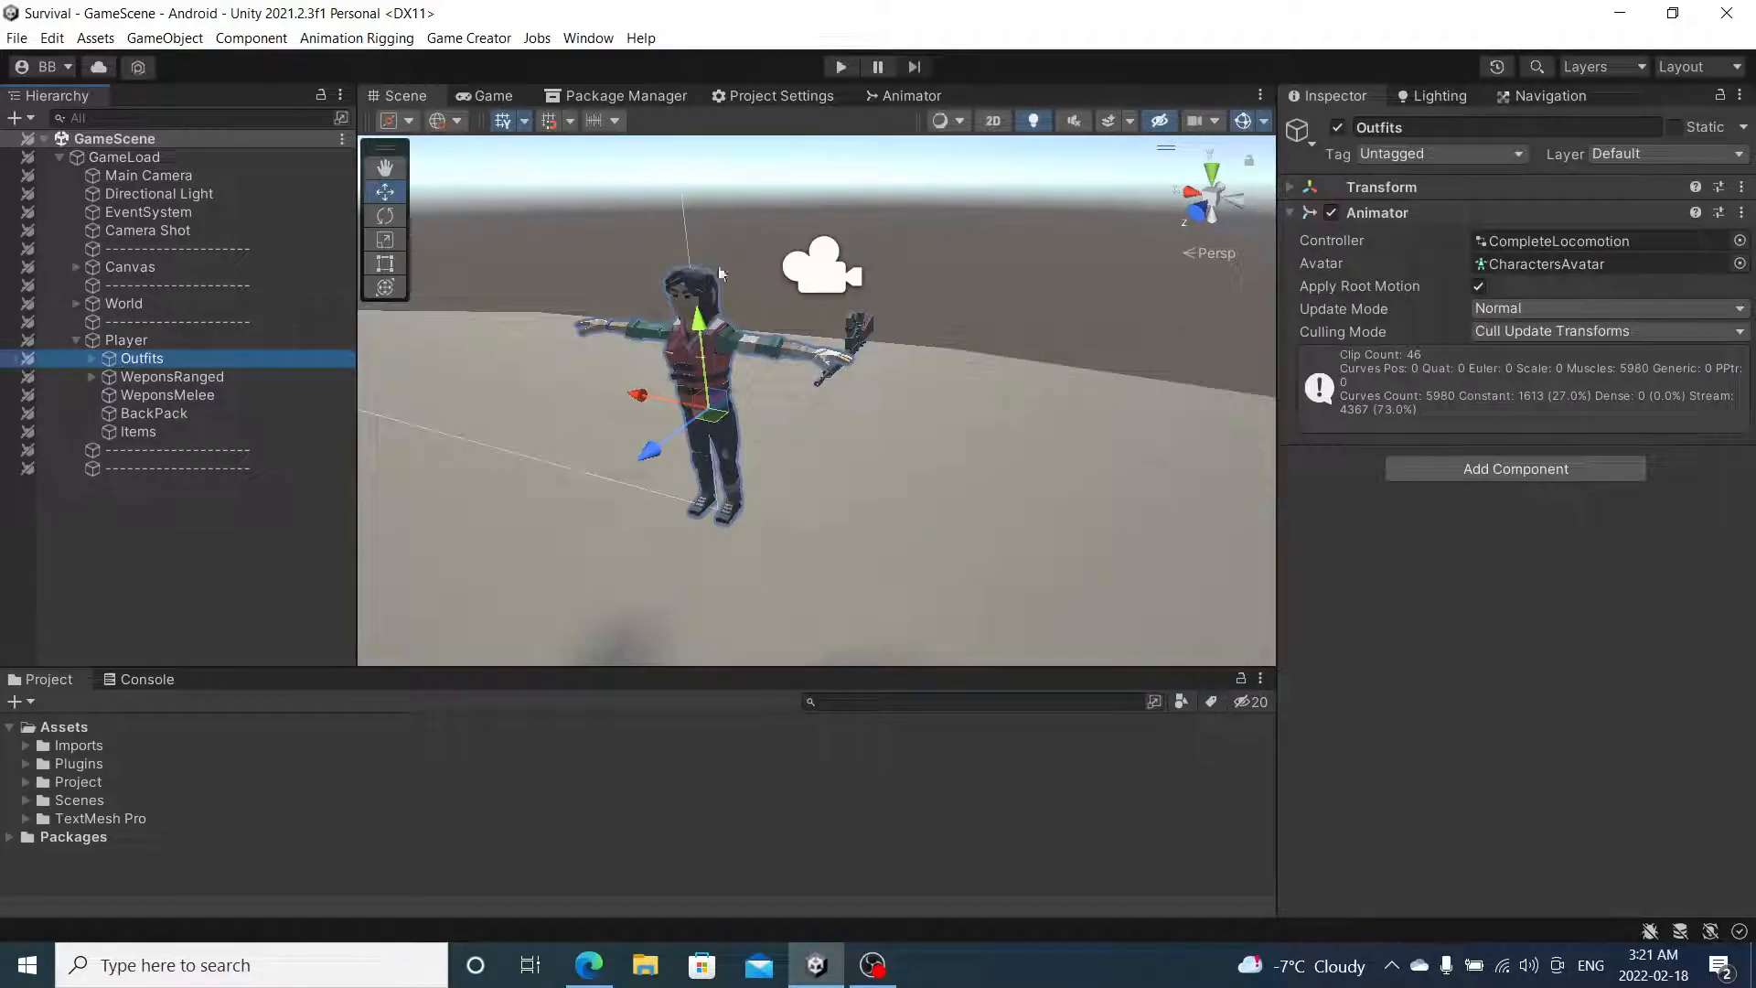
left_click(1588, 240)
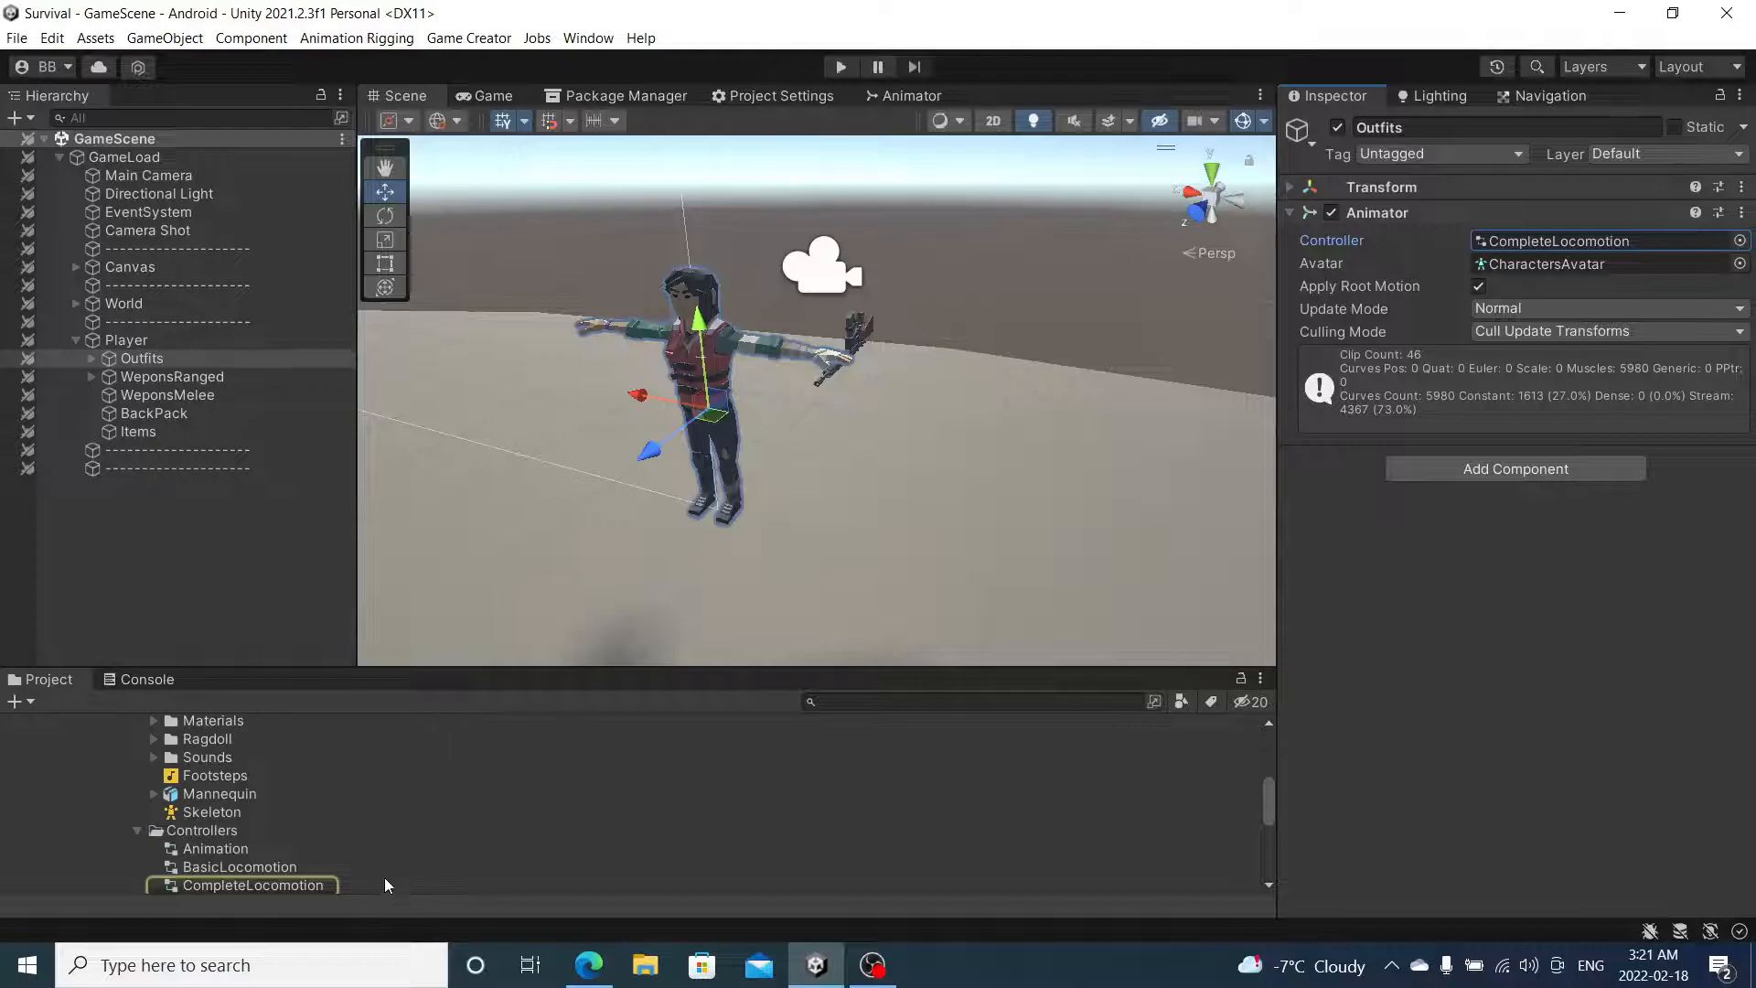
left_click(274, 886)
key("ctrl+d")
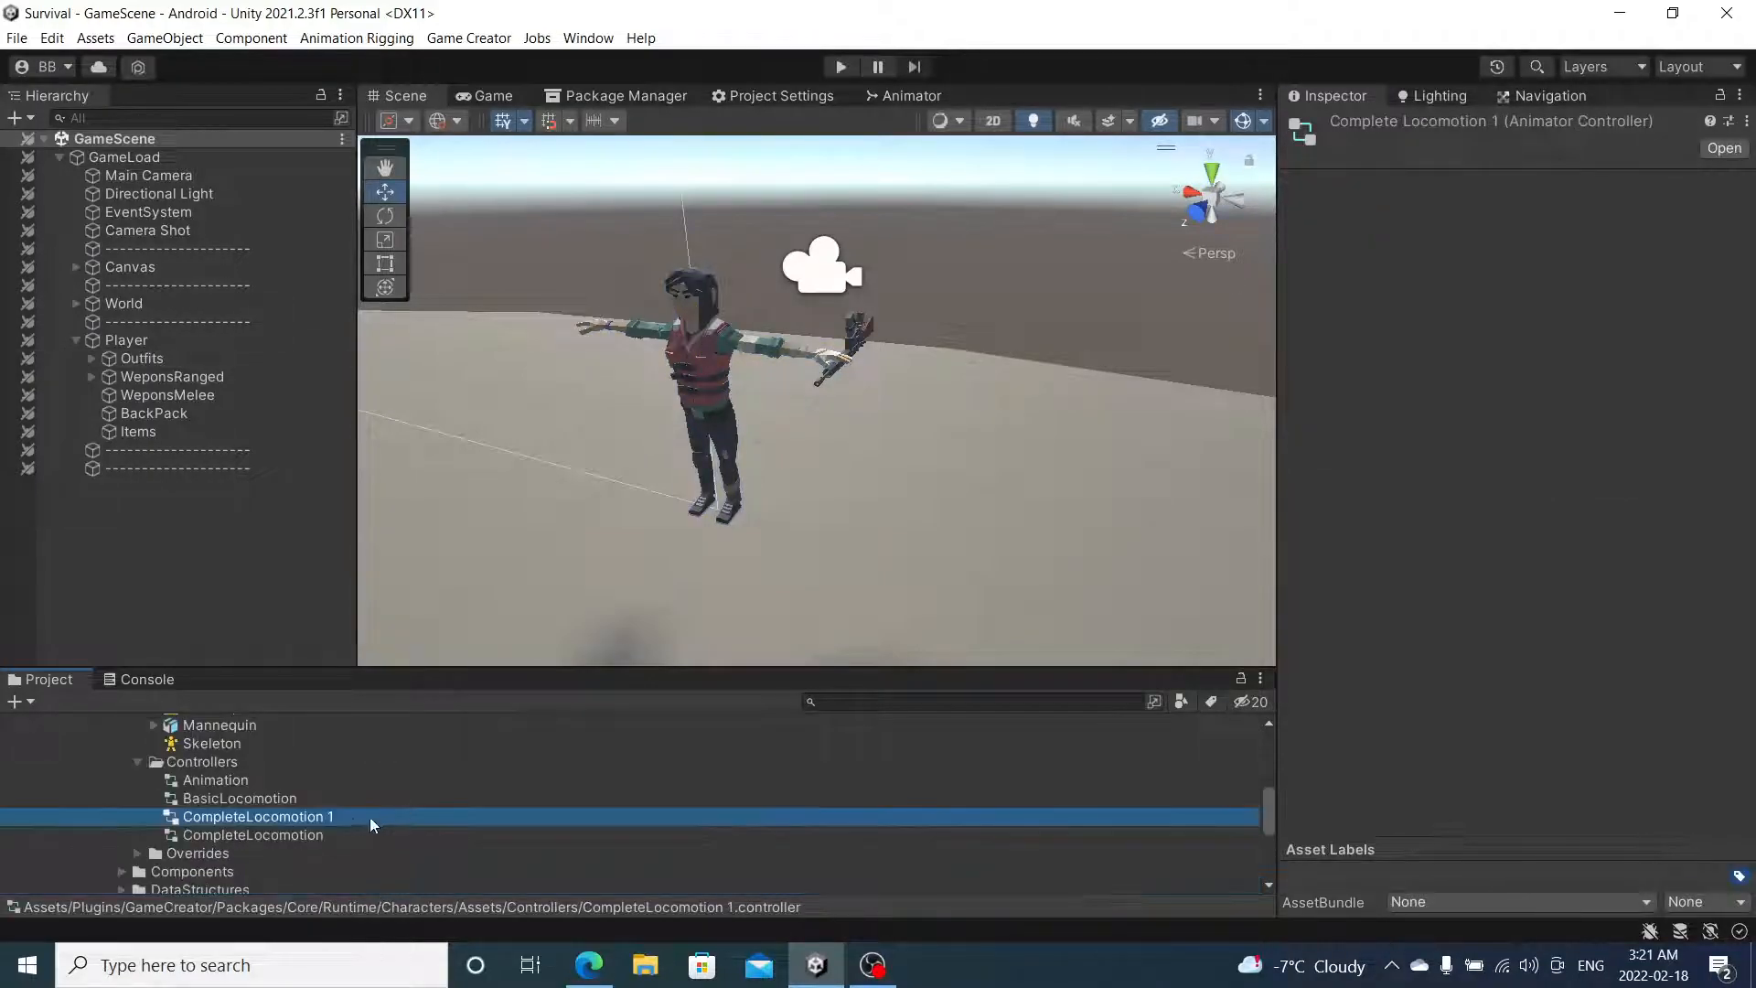
- Move the duplicated CompleteLocomotion controller into the Animation folder inside the Project folder
left_click_drag(330, 835, 92, 836)
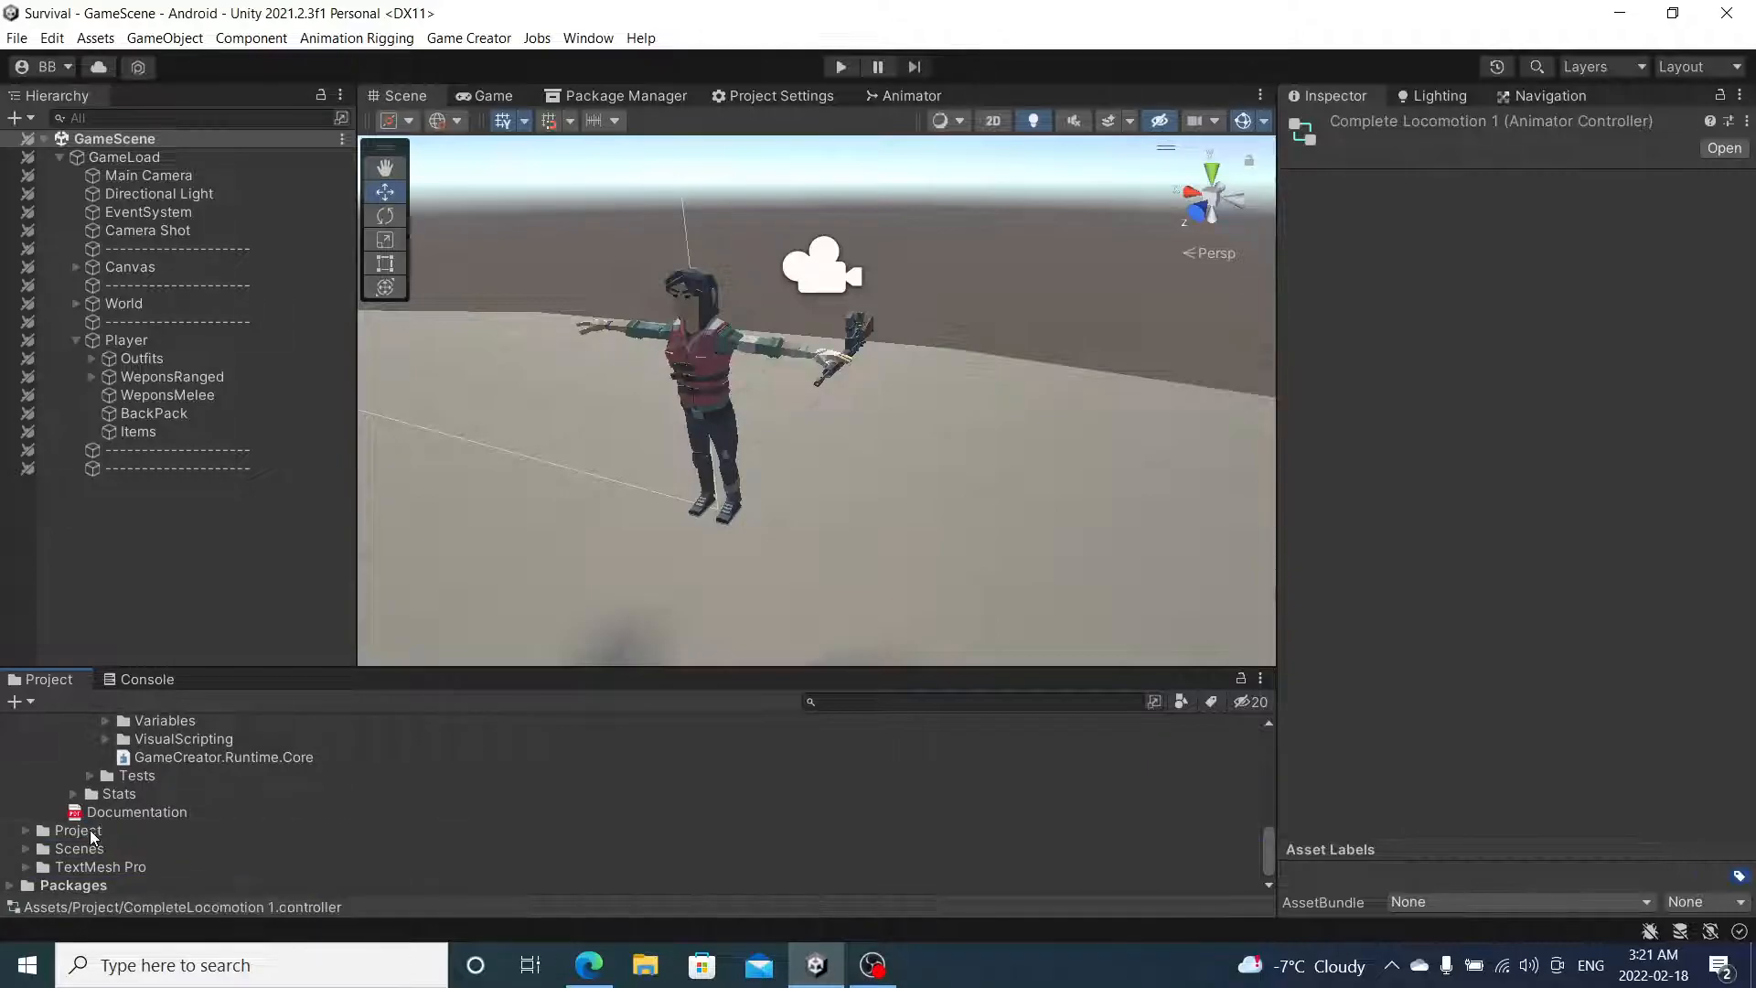
scroll(104, 822, "up", 10)
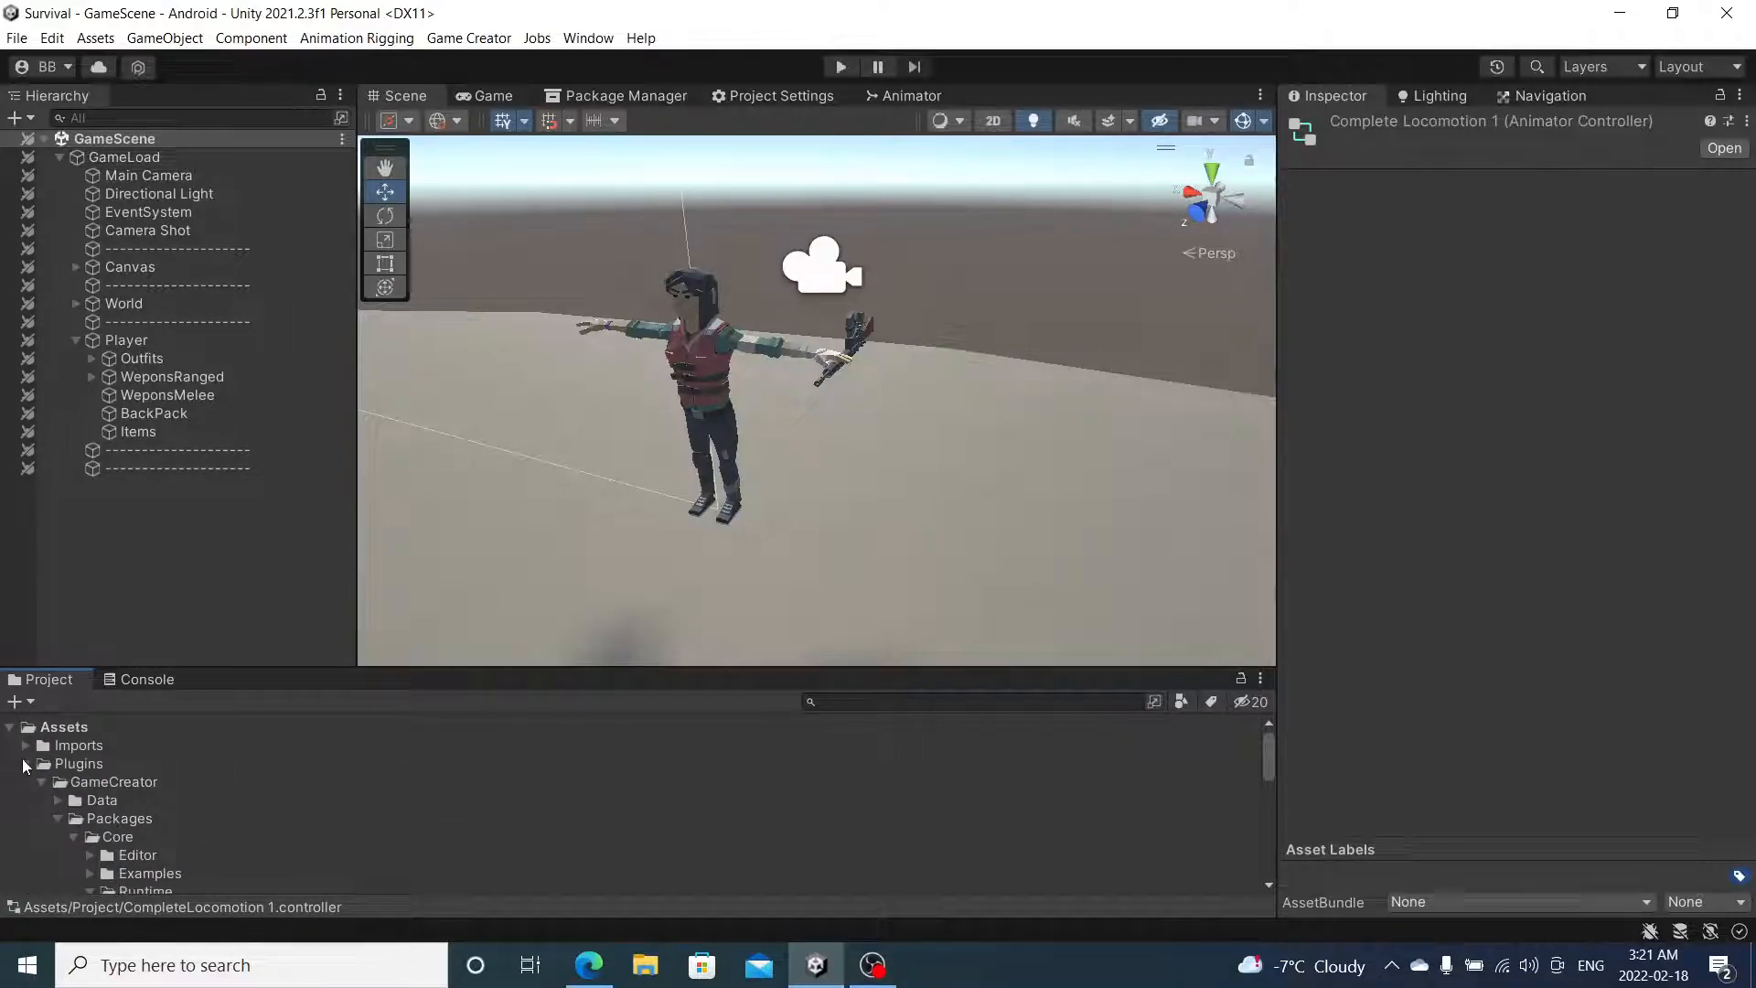
left_click(25, 764)
left_click(26, 783)
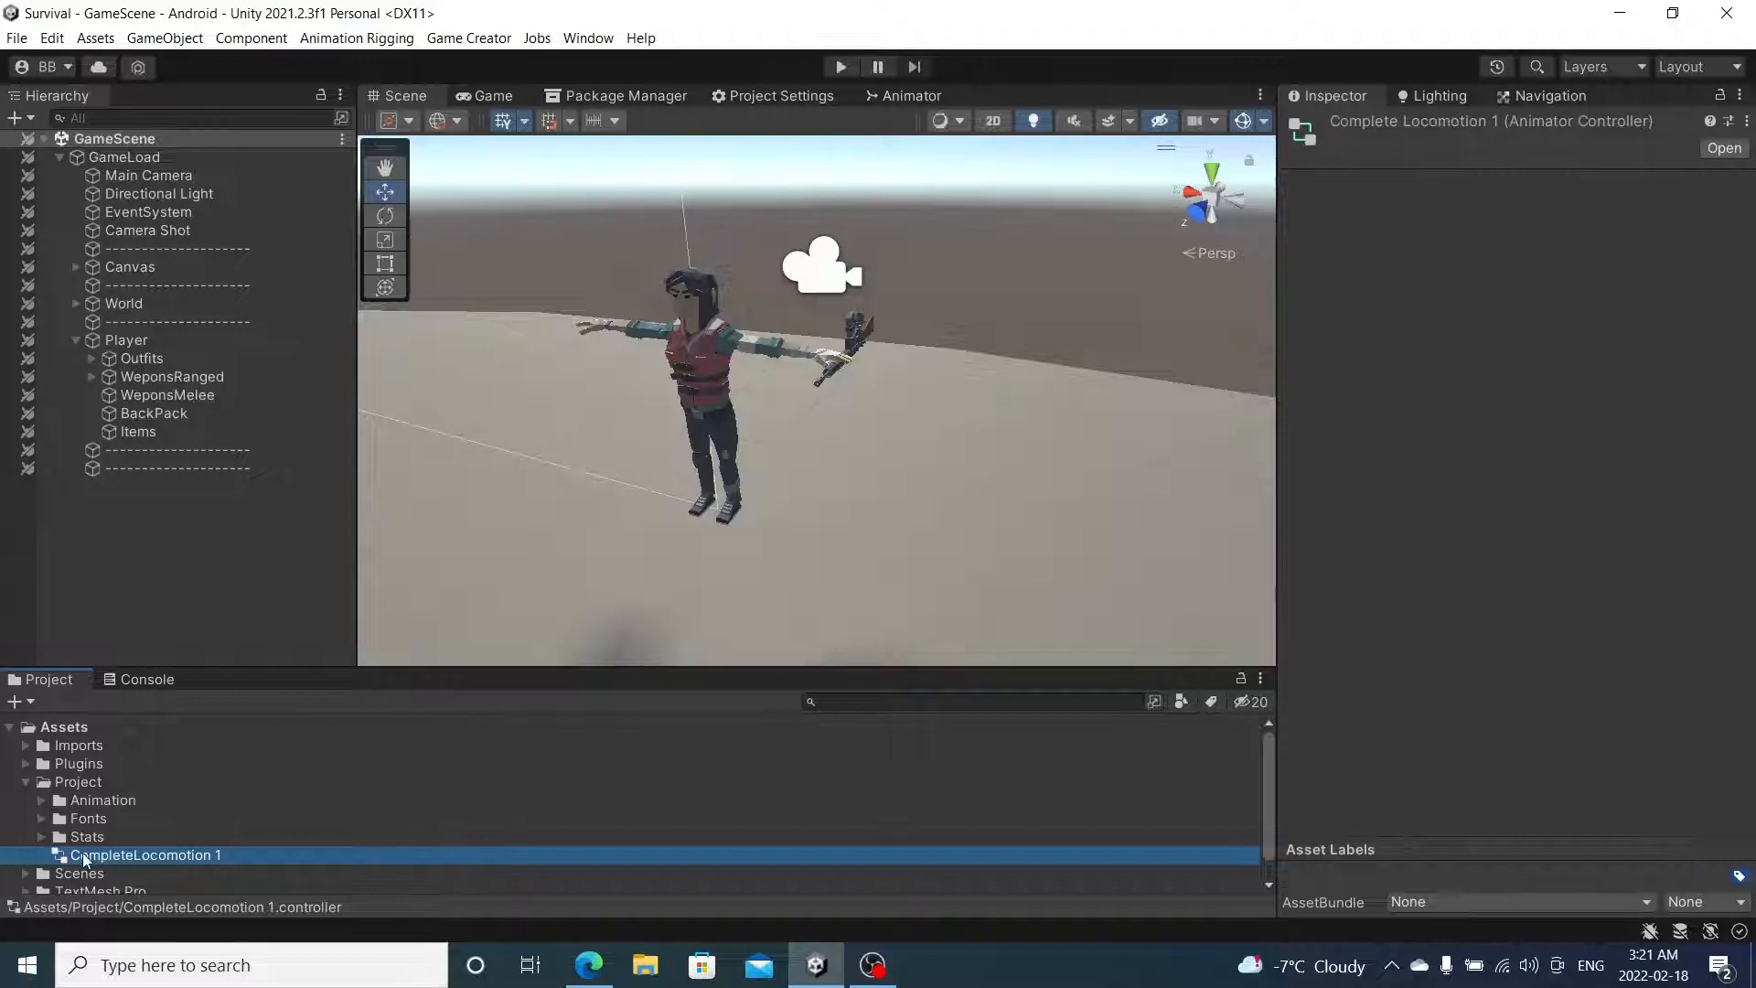
left_click_drag(112, 786, 113, 809)
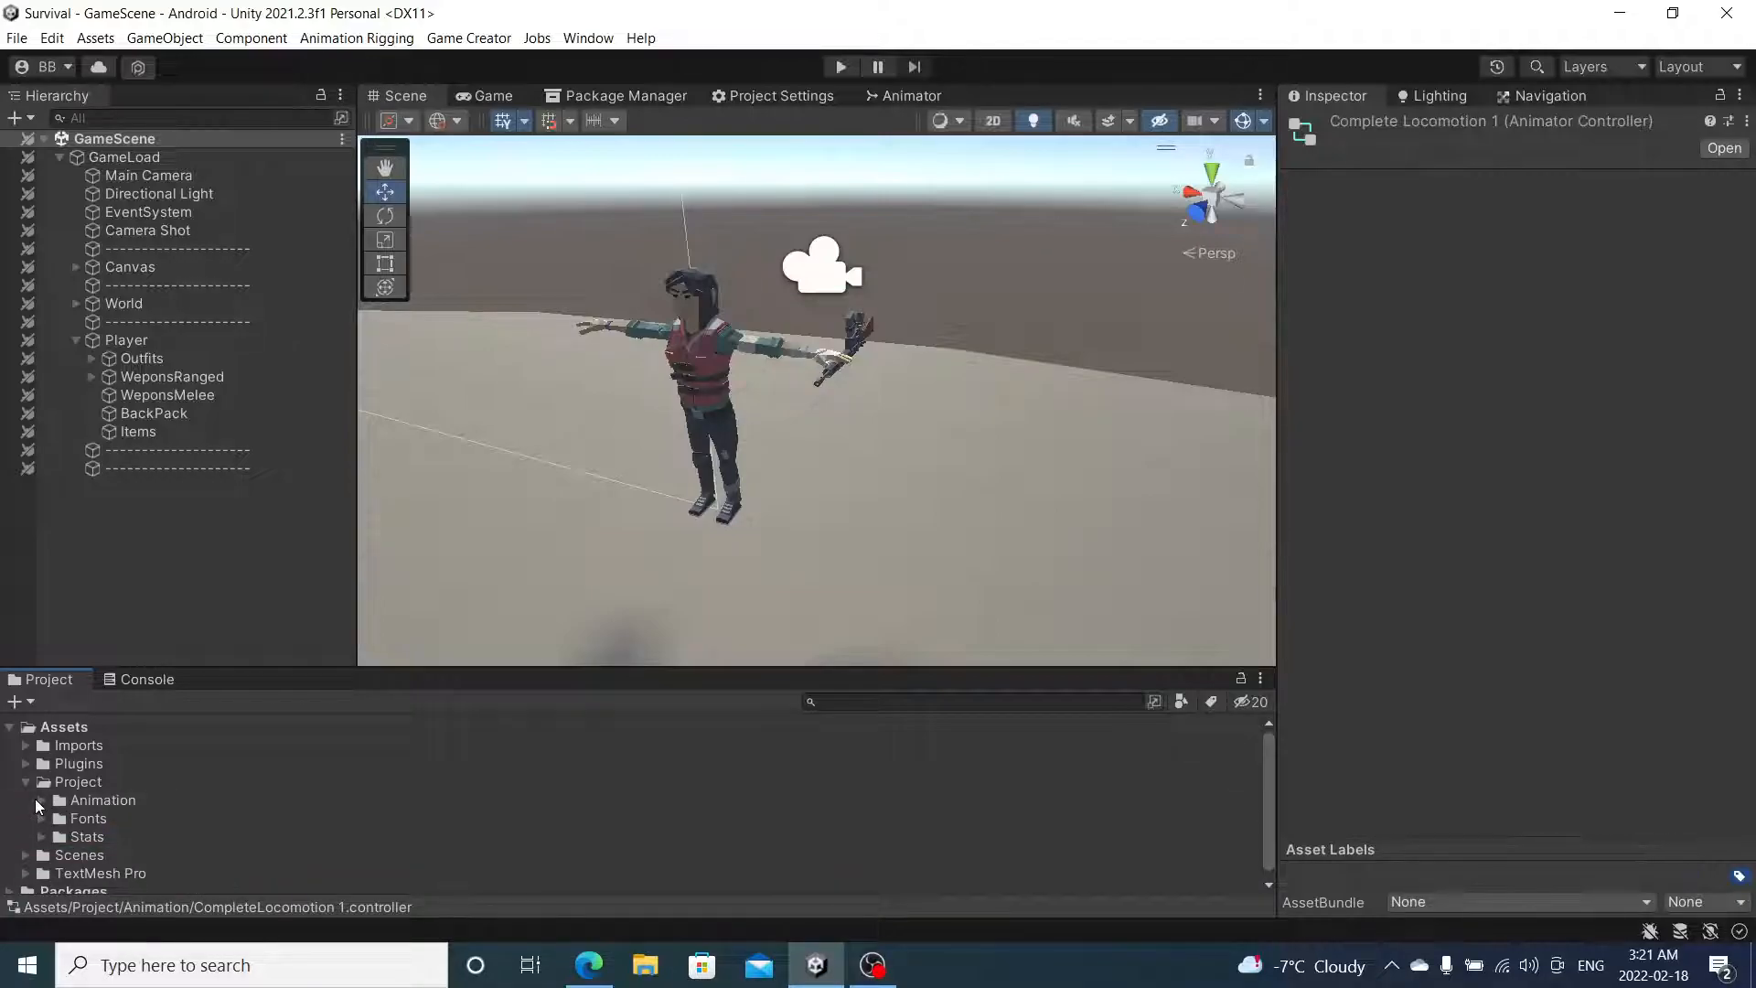
- Rename the duplicated controller in the Animation folder as PlayerLocomotionRifle
left_click(41, 800)
right_click(157, 817)
left_click(262, 375)
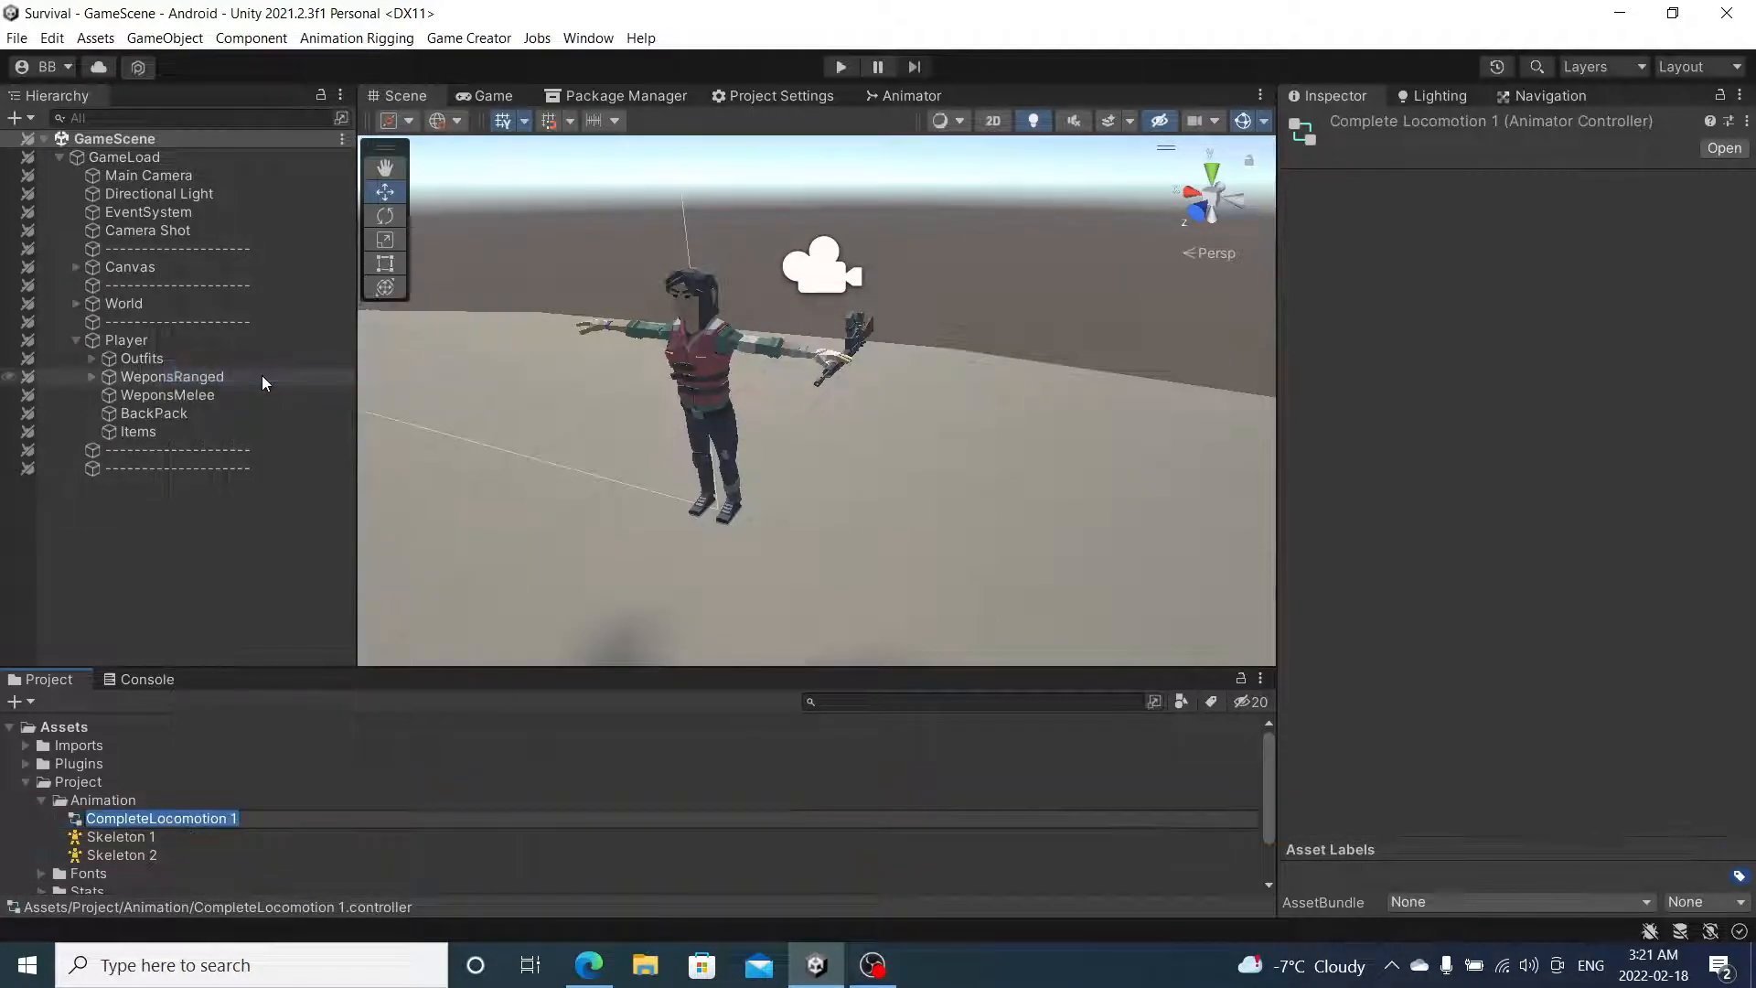
type("PlayerRifleLo")
key("BackSpace")
type("LocomotionRifle")
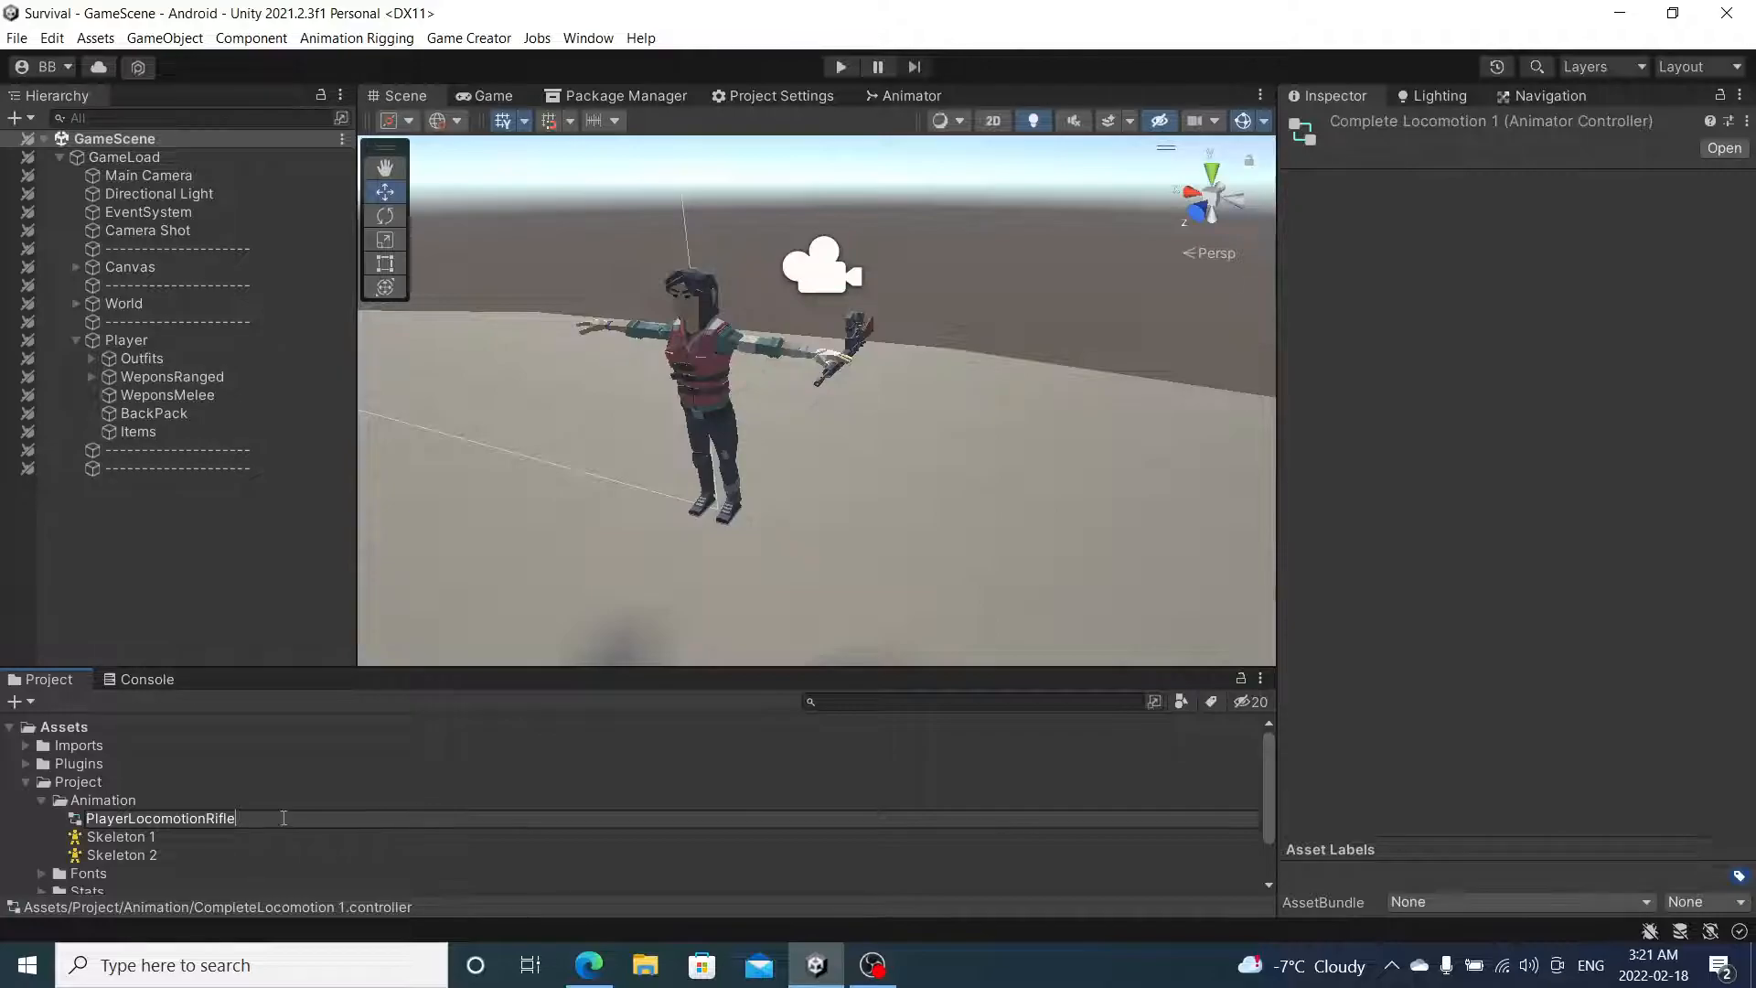
left_click_drag(38, 827, 252, 827)
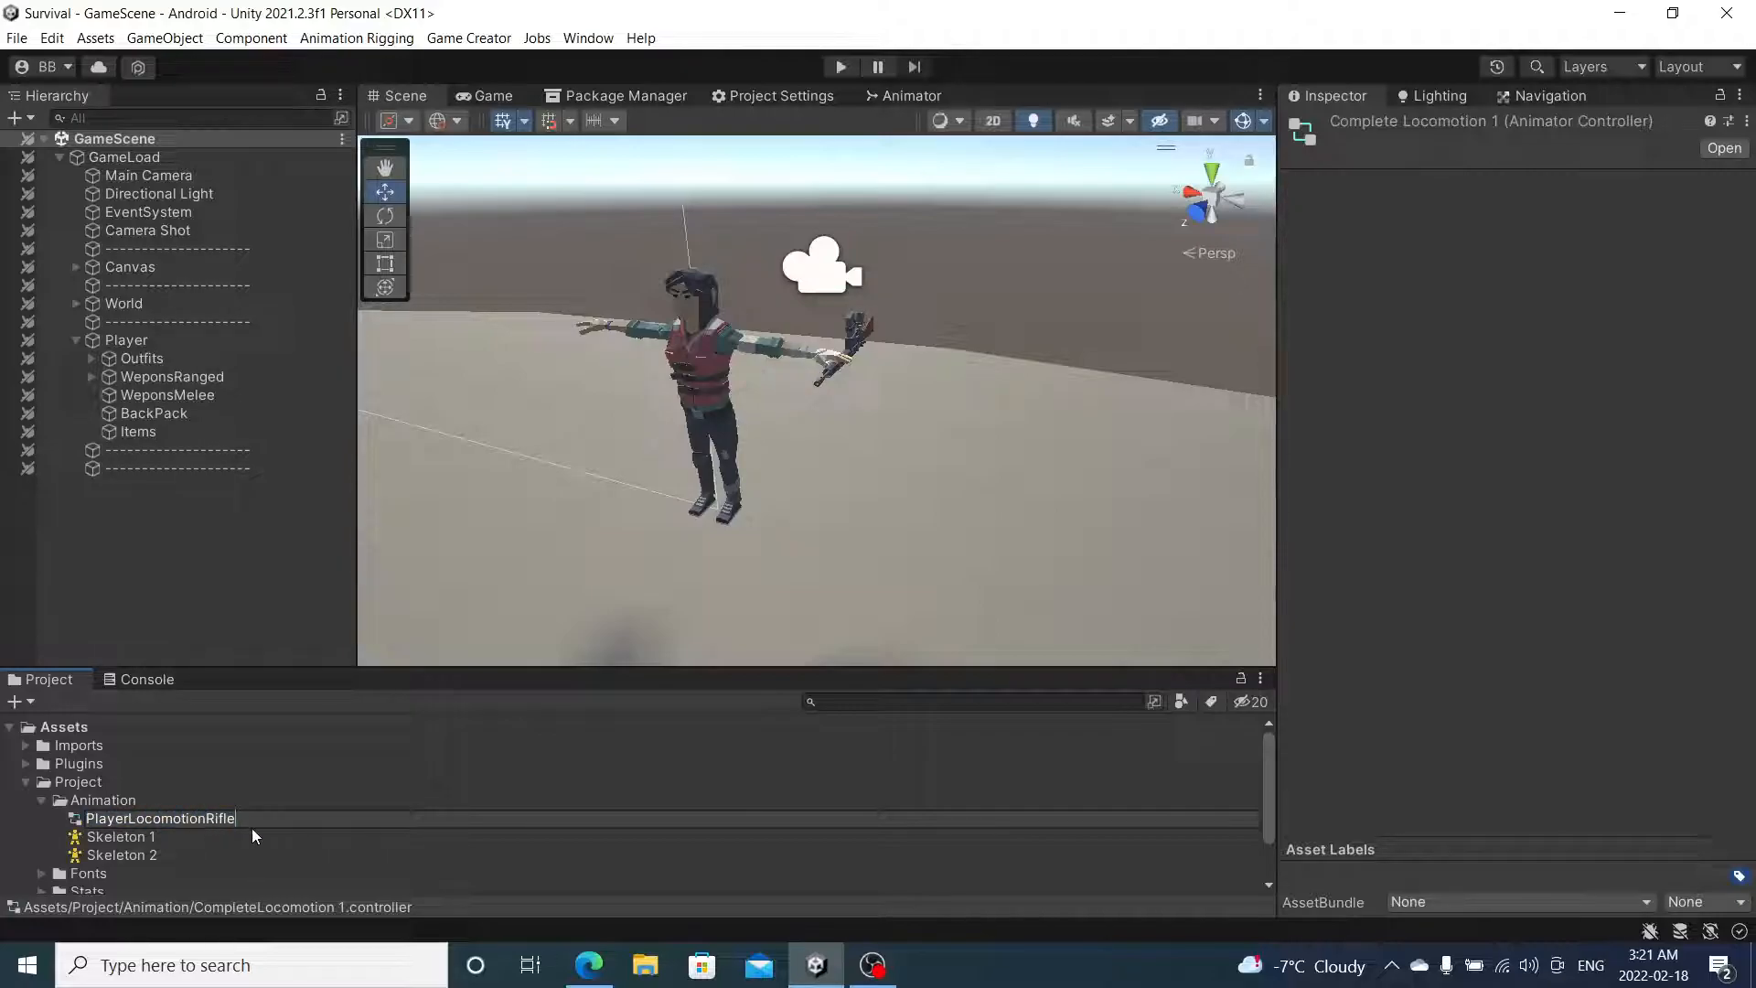
key("Return")
- Open the PlayerLocomotionRifle controller in the Animator and enter its Locomotion state's blend tree
left_click(207, 838)
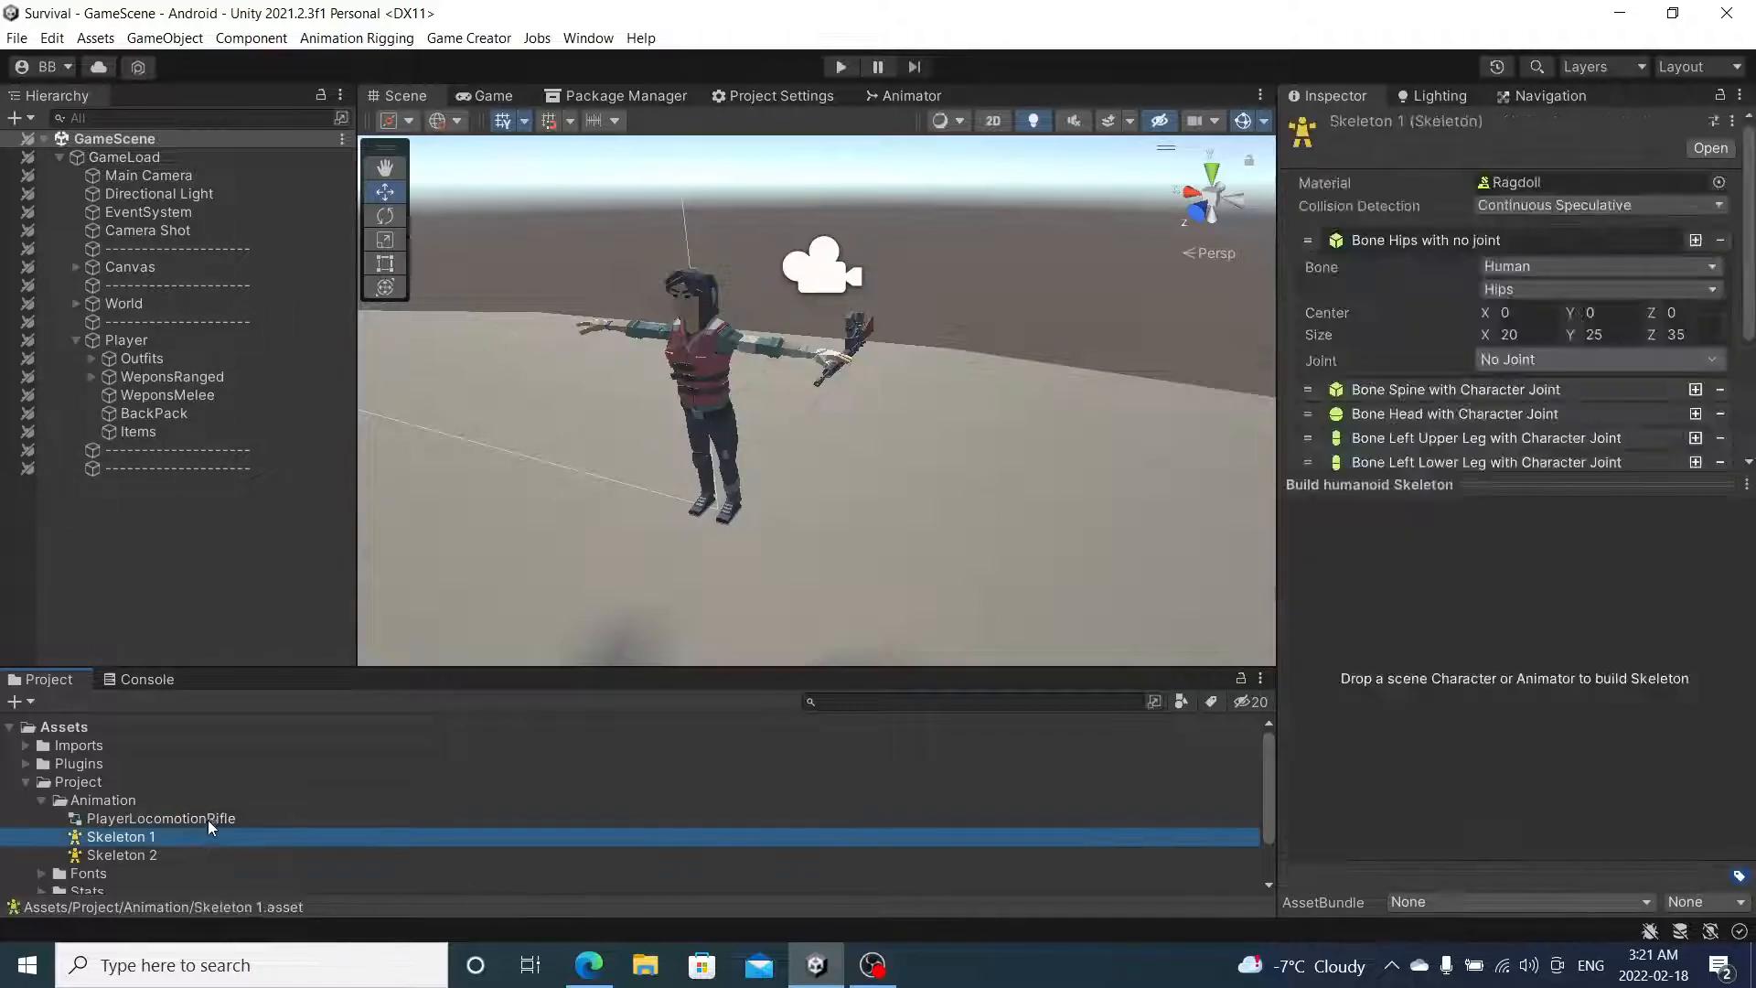
left_click(223, 820)
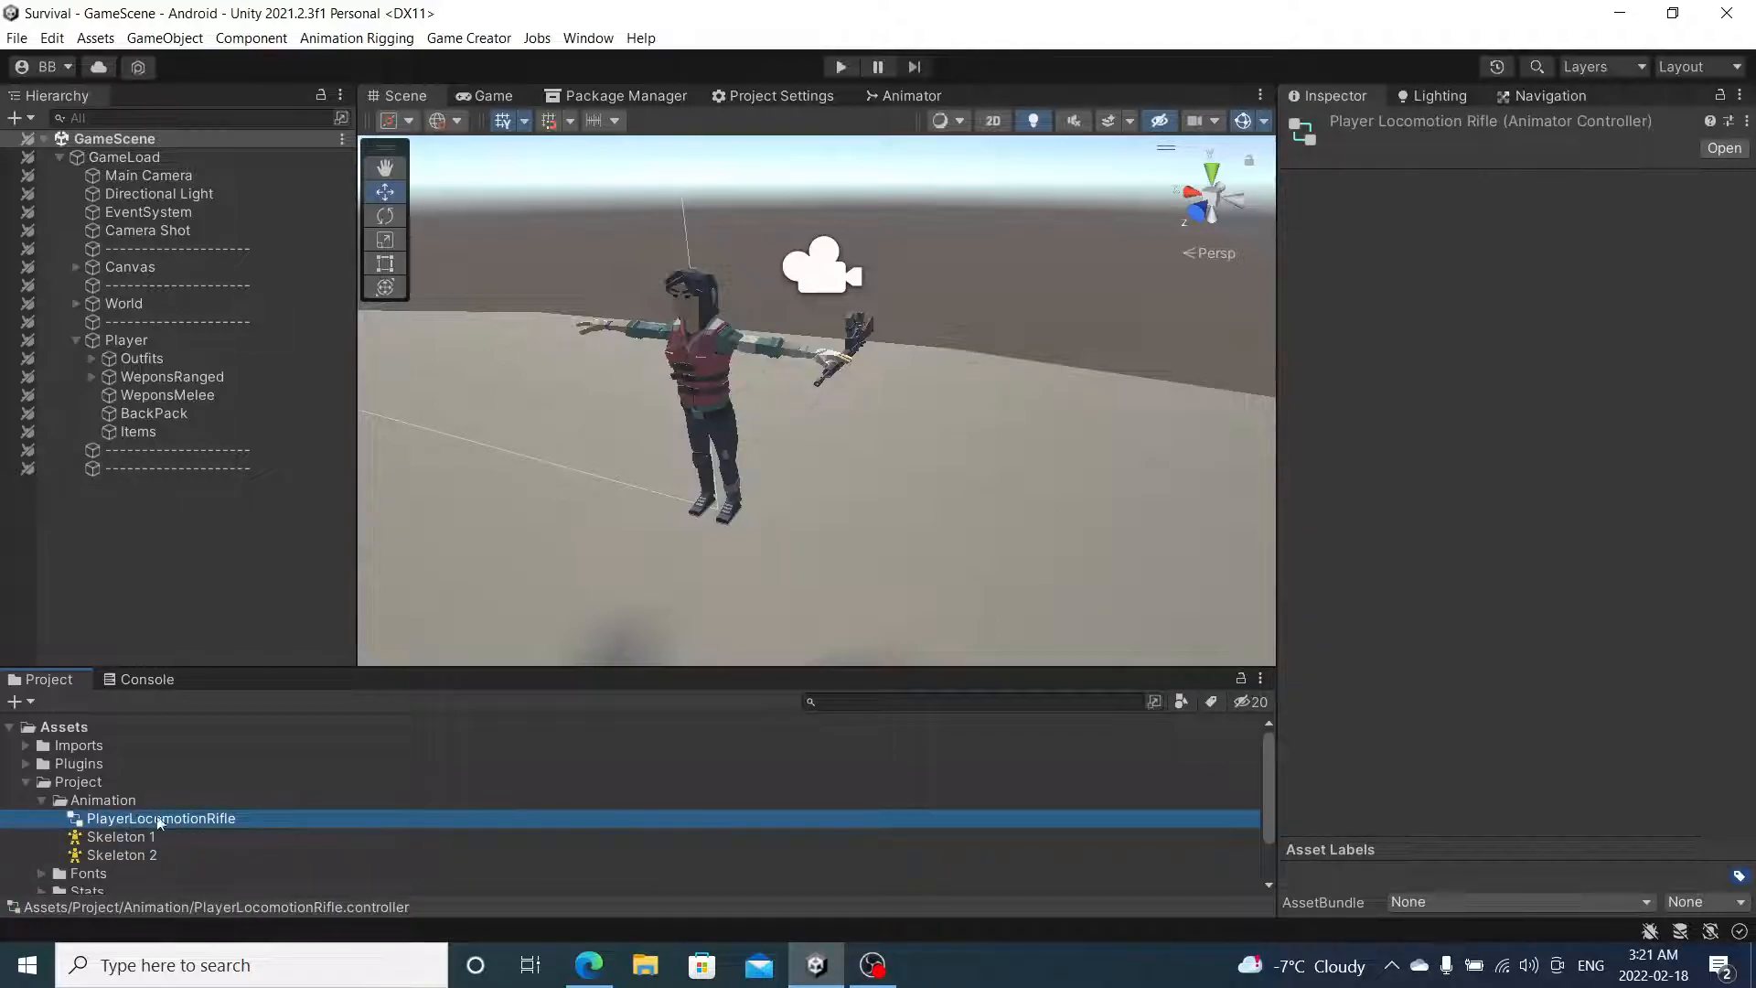
double_click(222, 819)
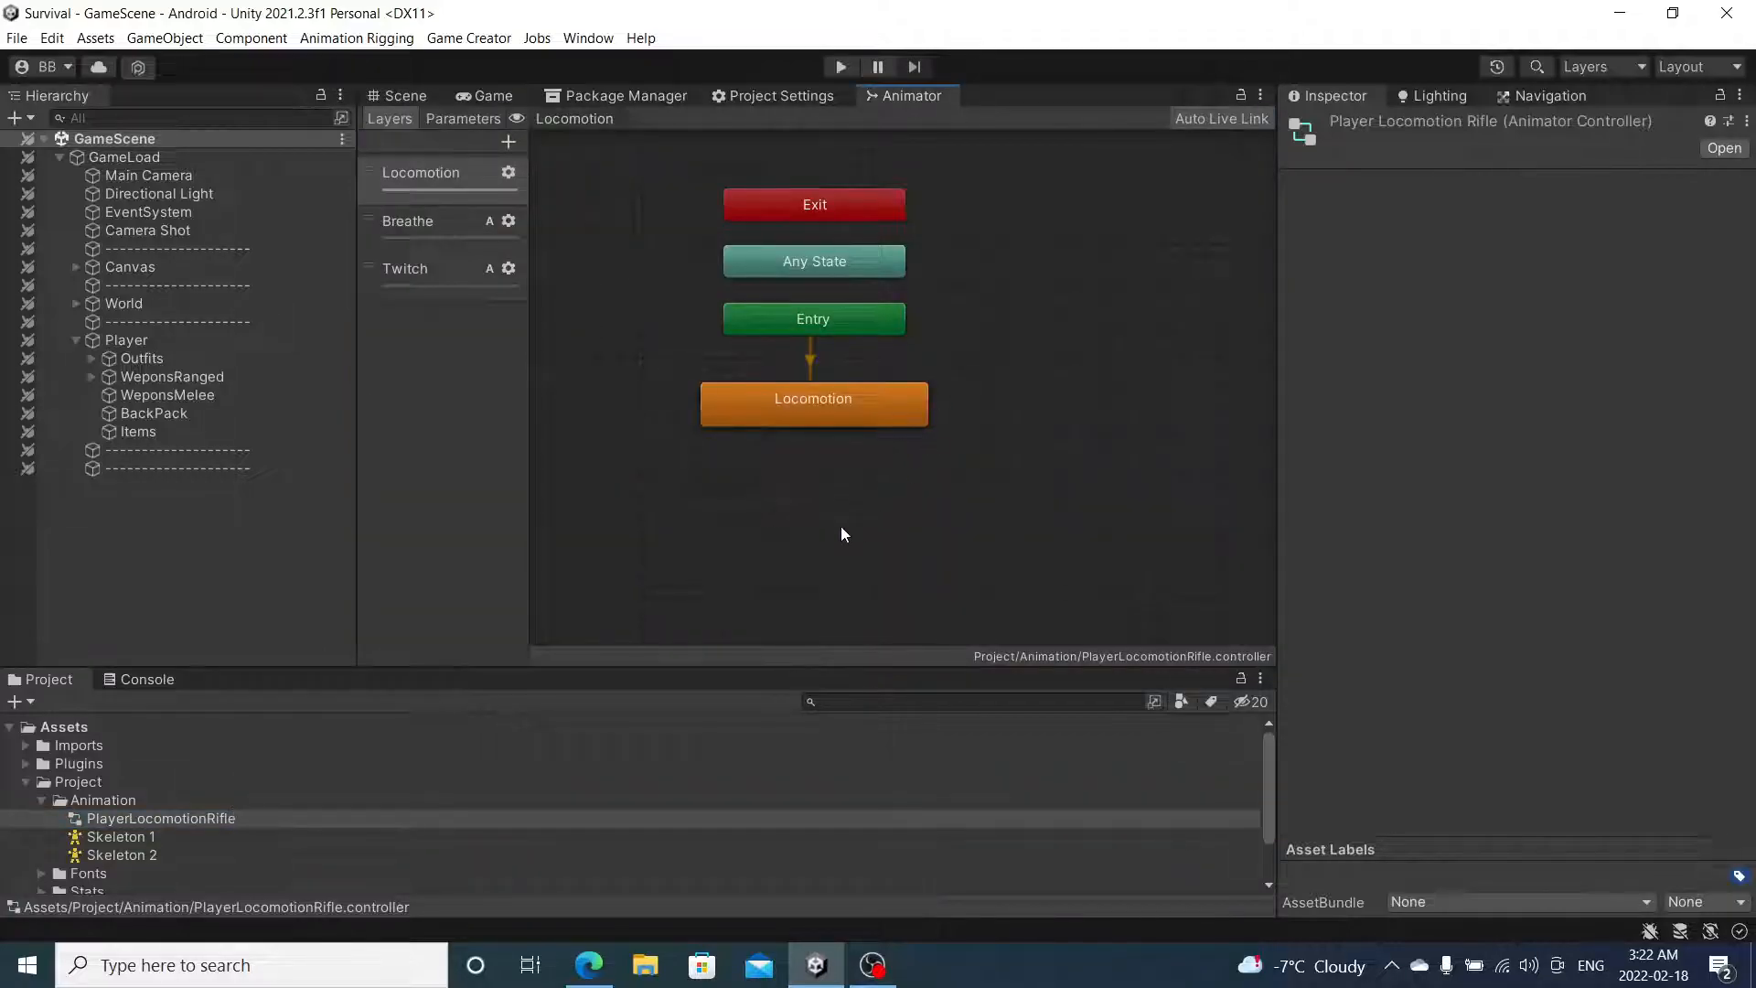
scroll(827, 520, "down", 3)
scroll(830, 519, "up", 5)
double_click(796, 384)
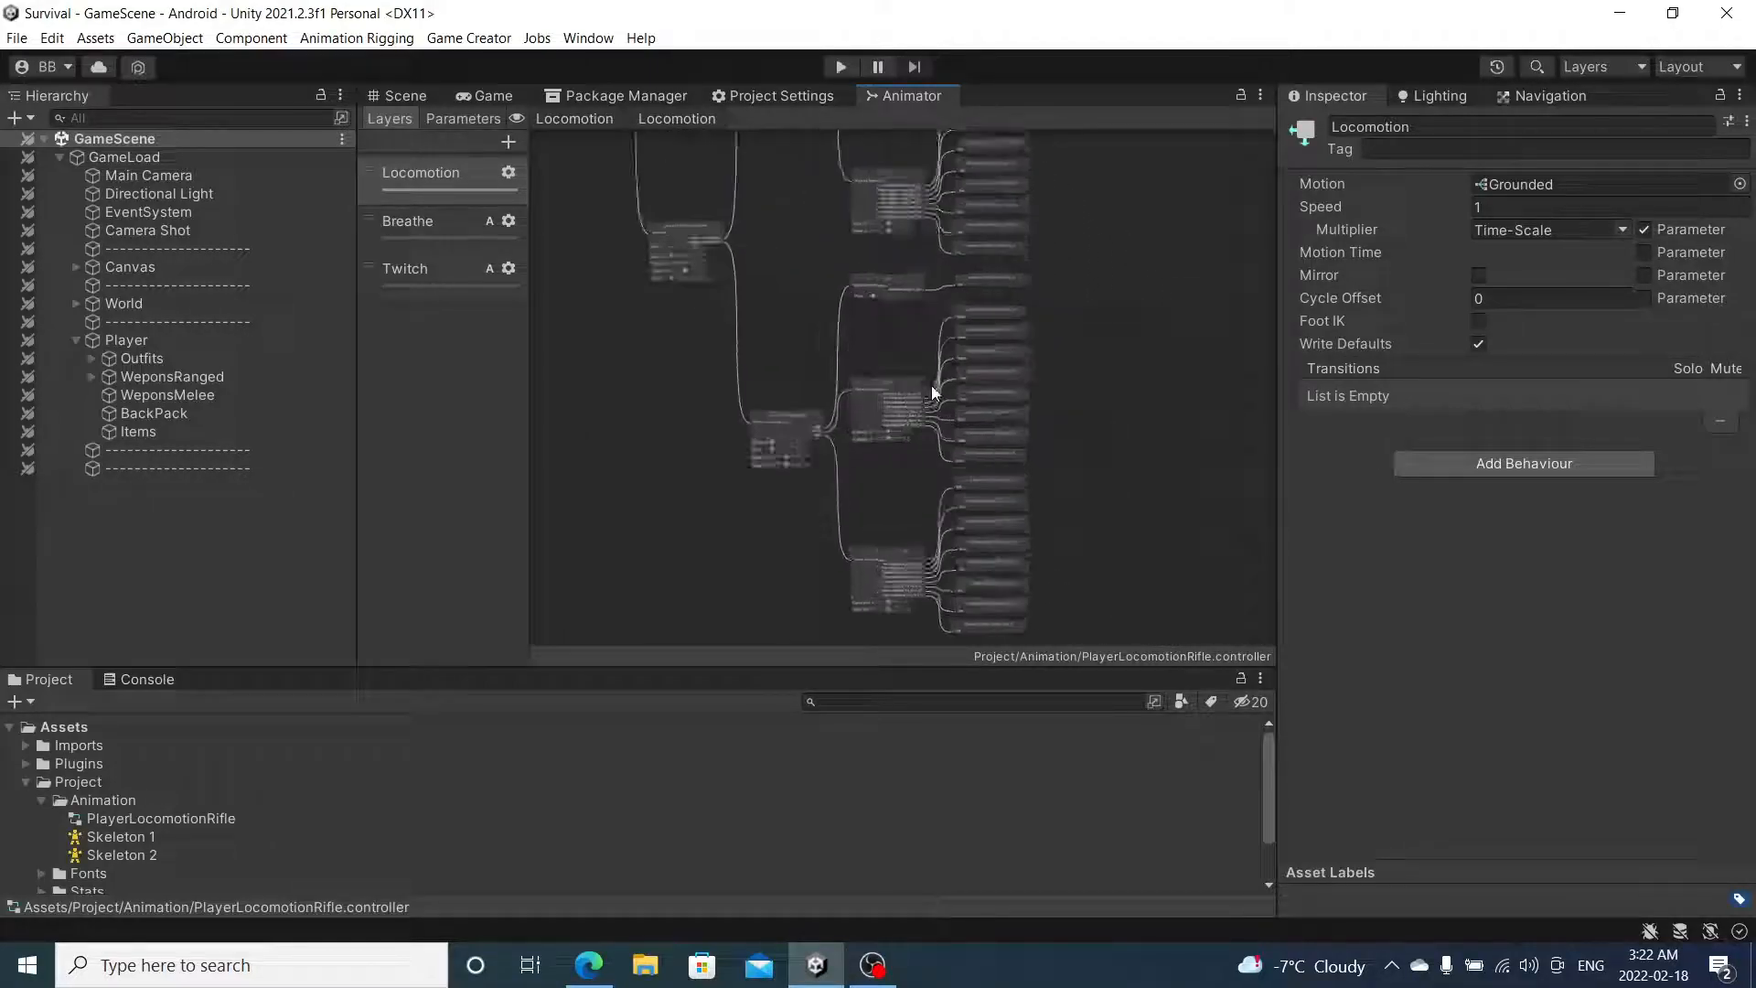
- Select the Idle blend tree under Stand Locomotion and preview its animation
scroll(906, 274, "up", 5)
middle_click_drag(908, 324, 1010, 364)
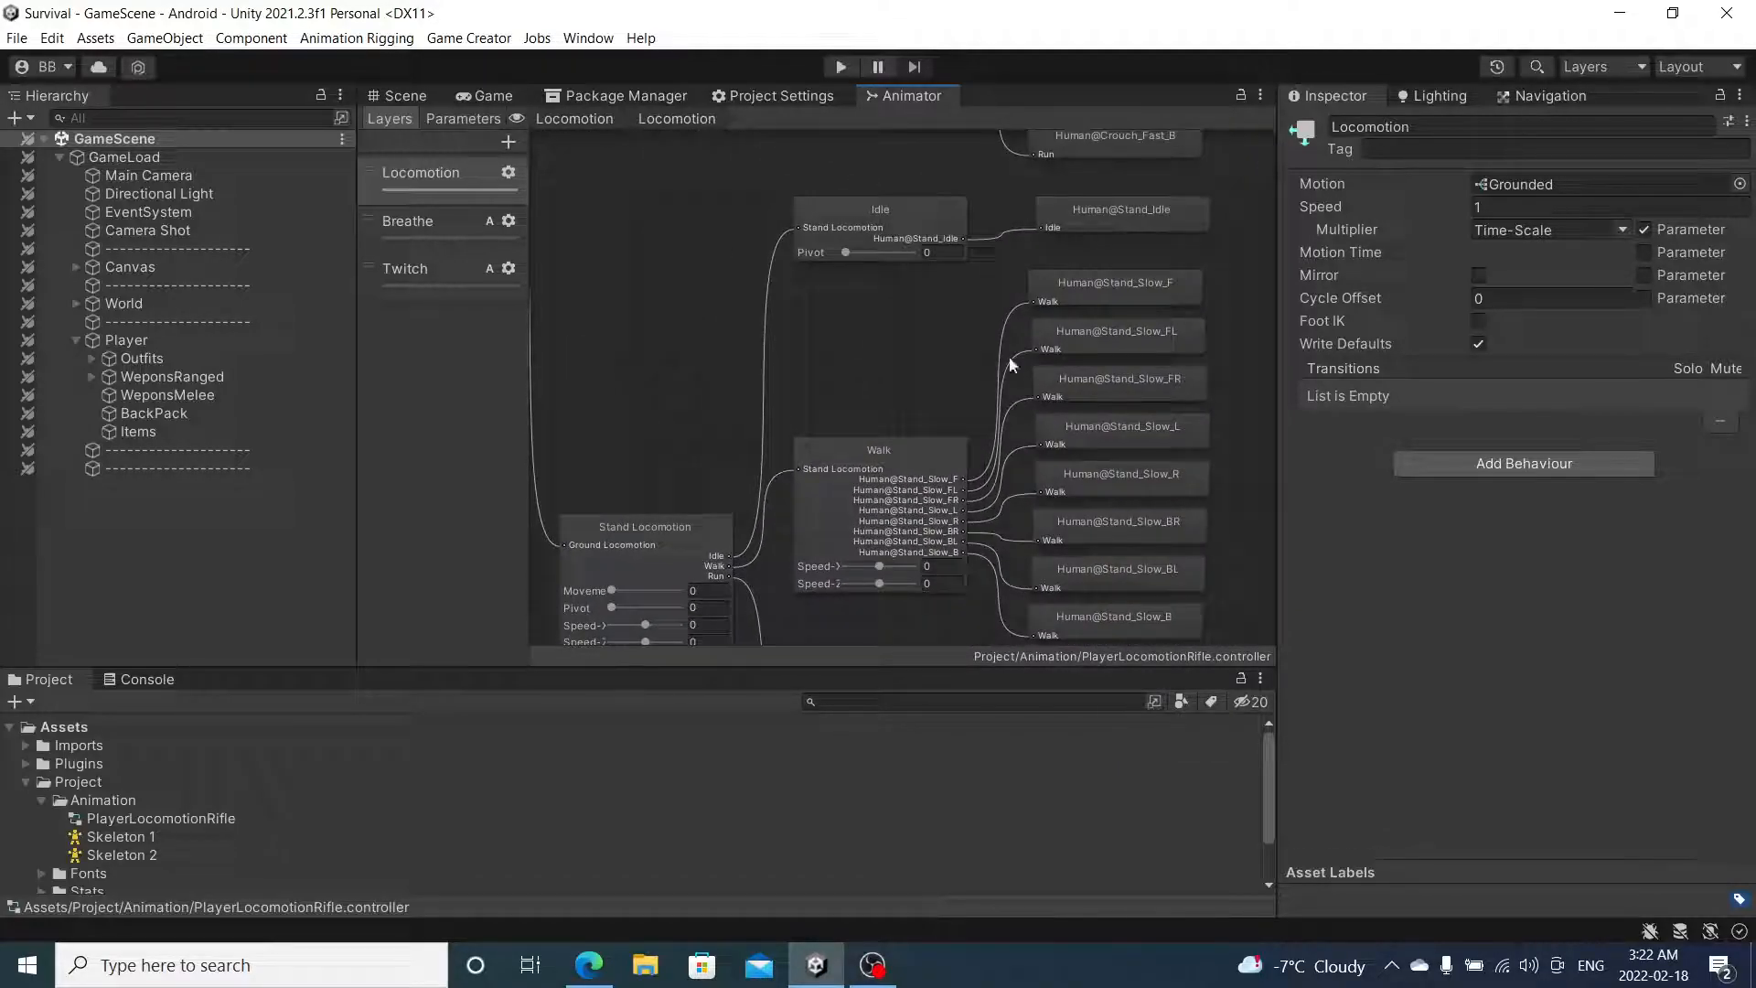
left_click(900, 228)
left_click(1293, 509)
scroll(1453, 650, "down", 3)
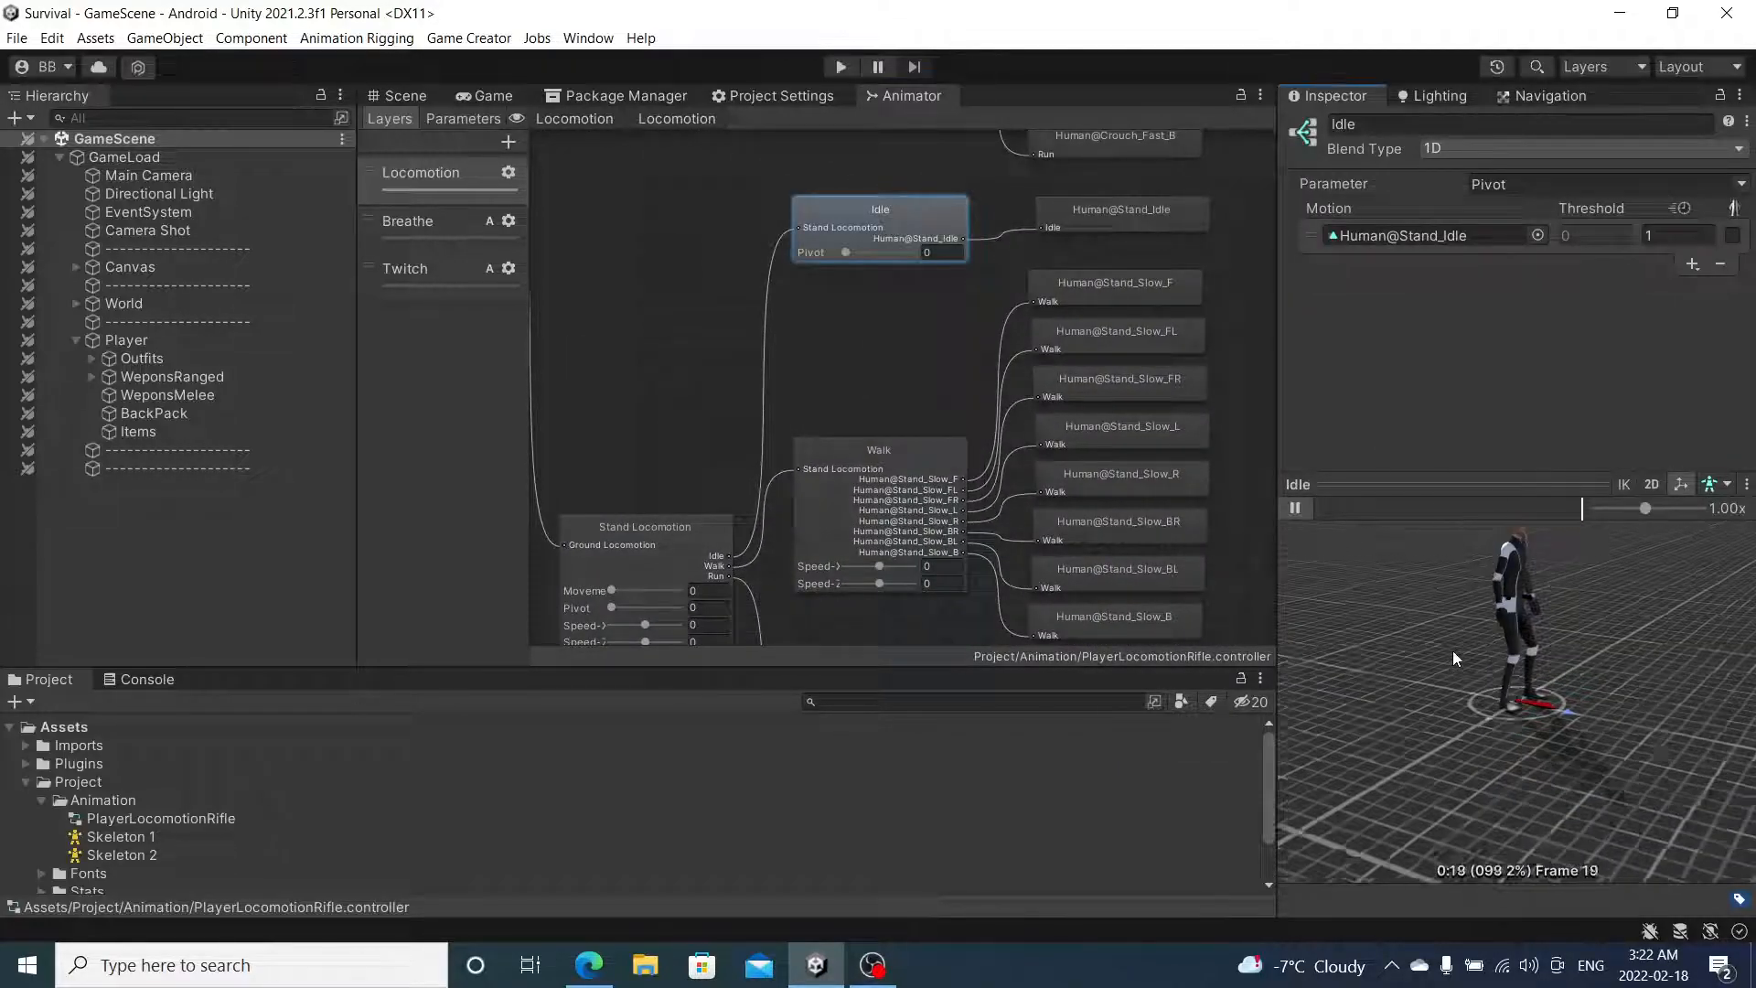
left_click(1299, 510)
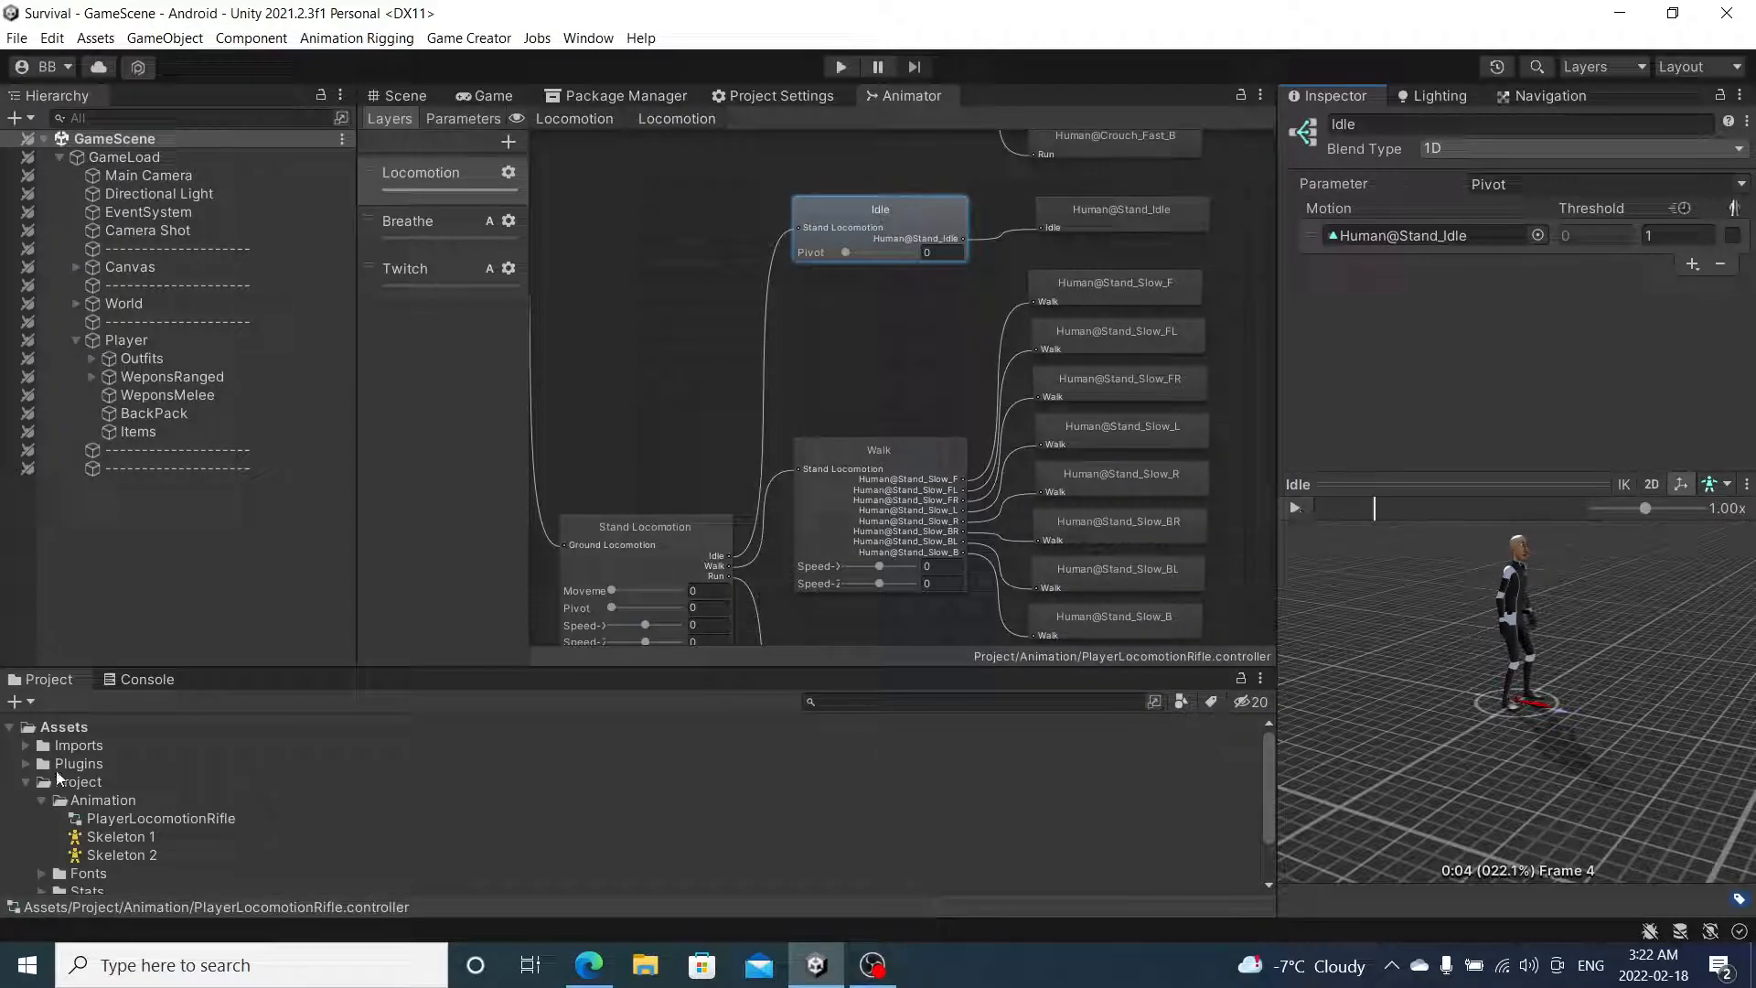
- Collapse the Project folder, expand the imported animation packs, and collapse the Basic Motions pack
left_click(31, 785)
left_click(27, 782)
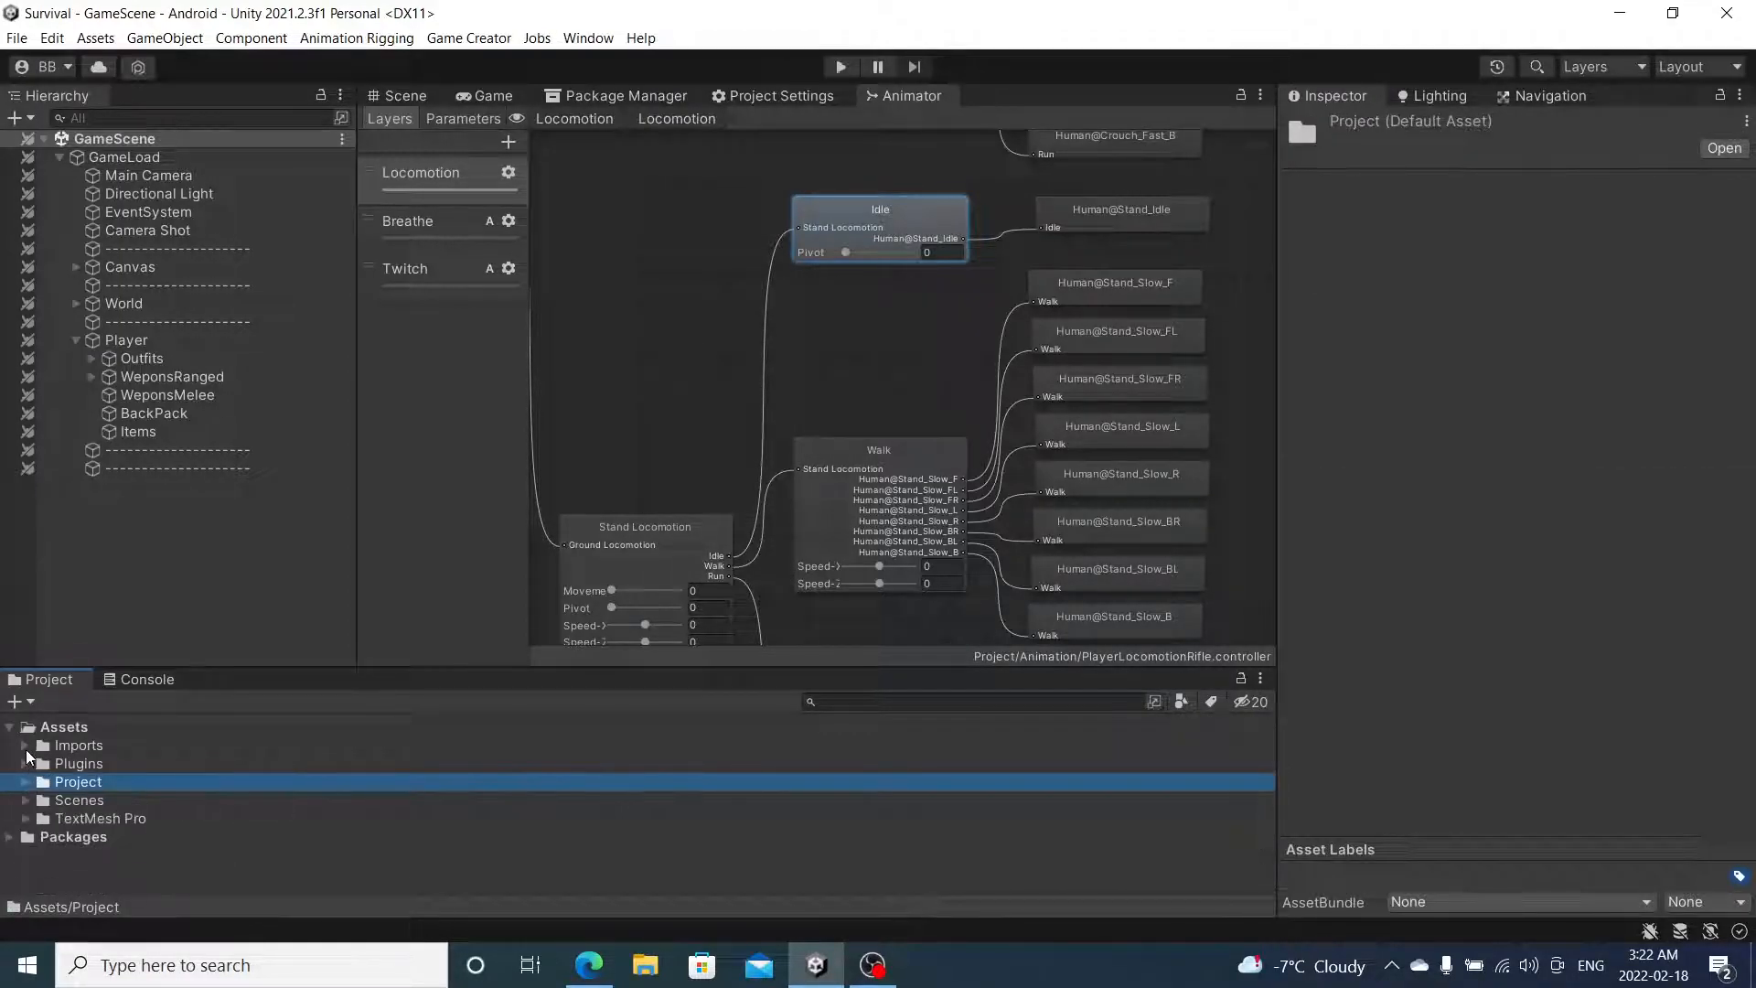
left_click(26, 747)
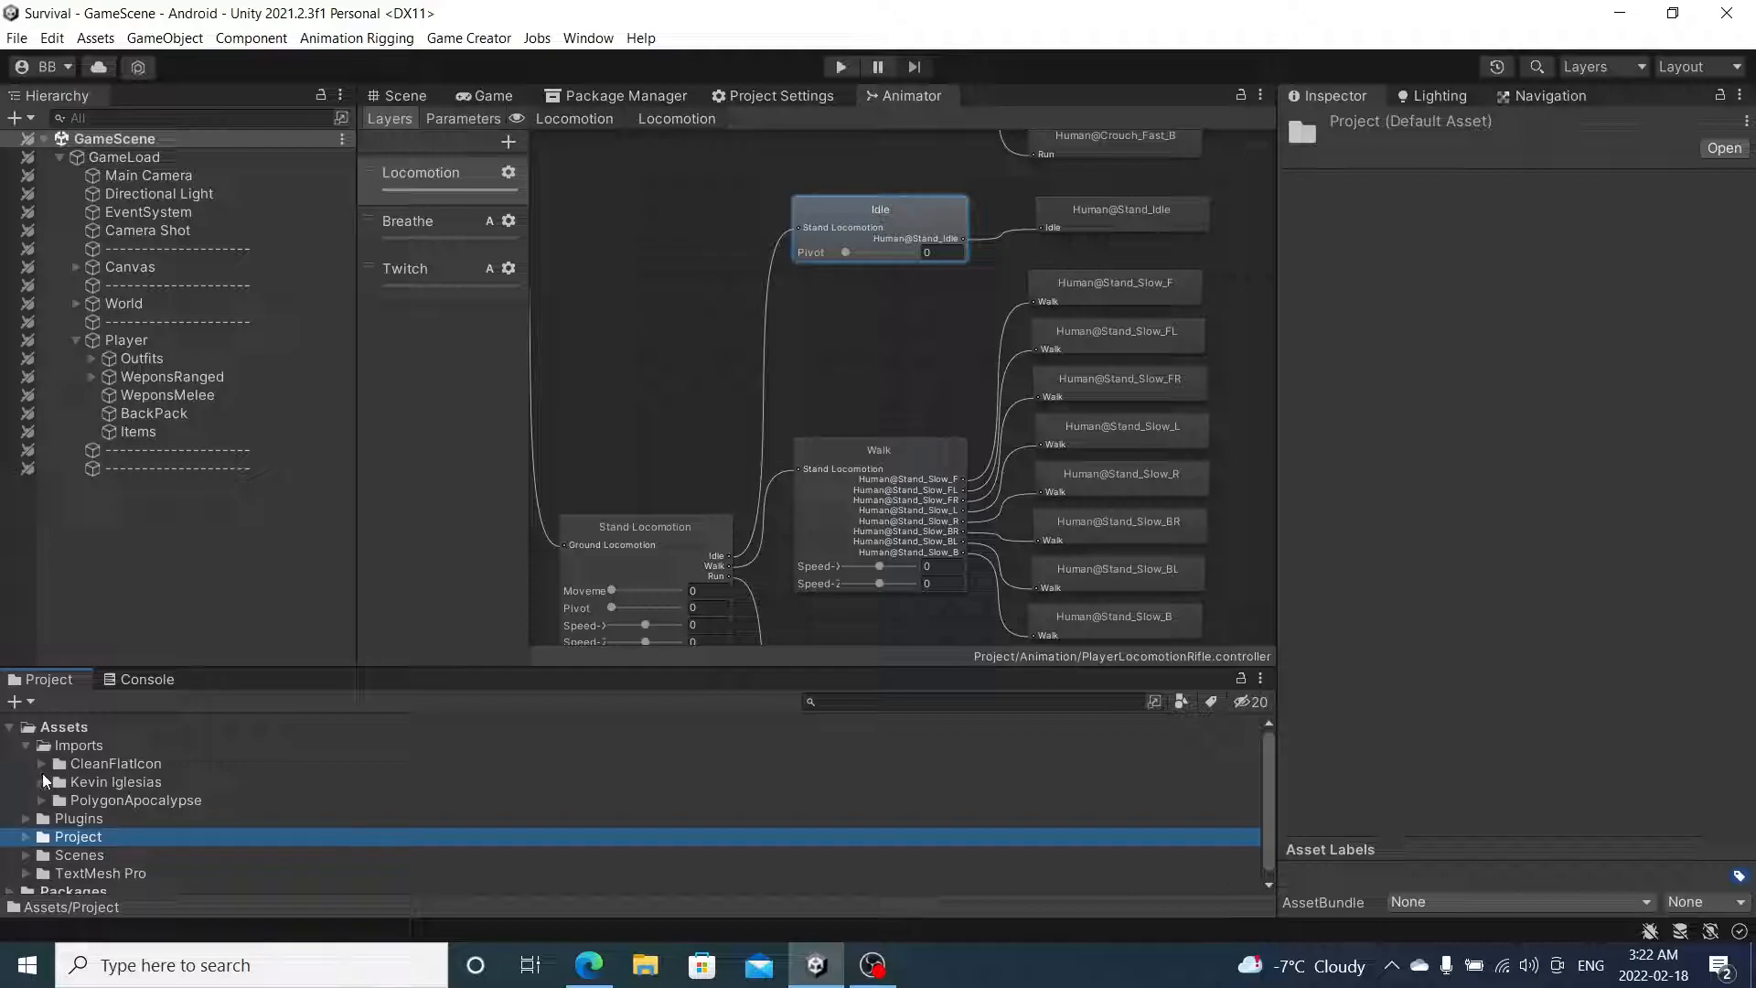
left_click(42, 783)
scroll(67, 775, "down", 2)
left_click(71, 785)
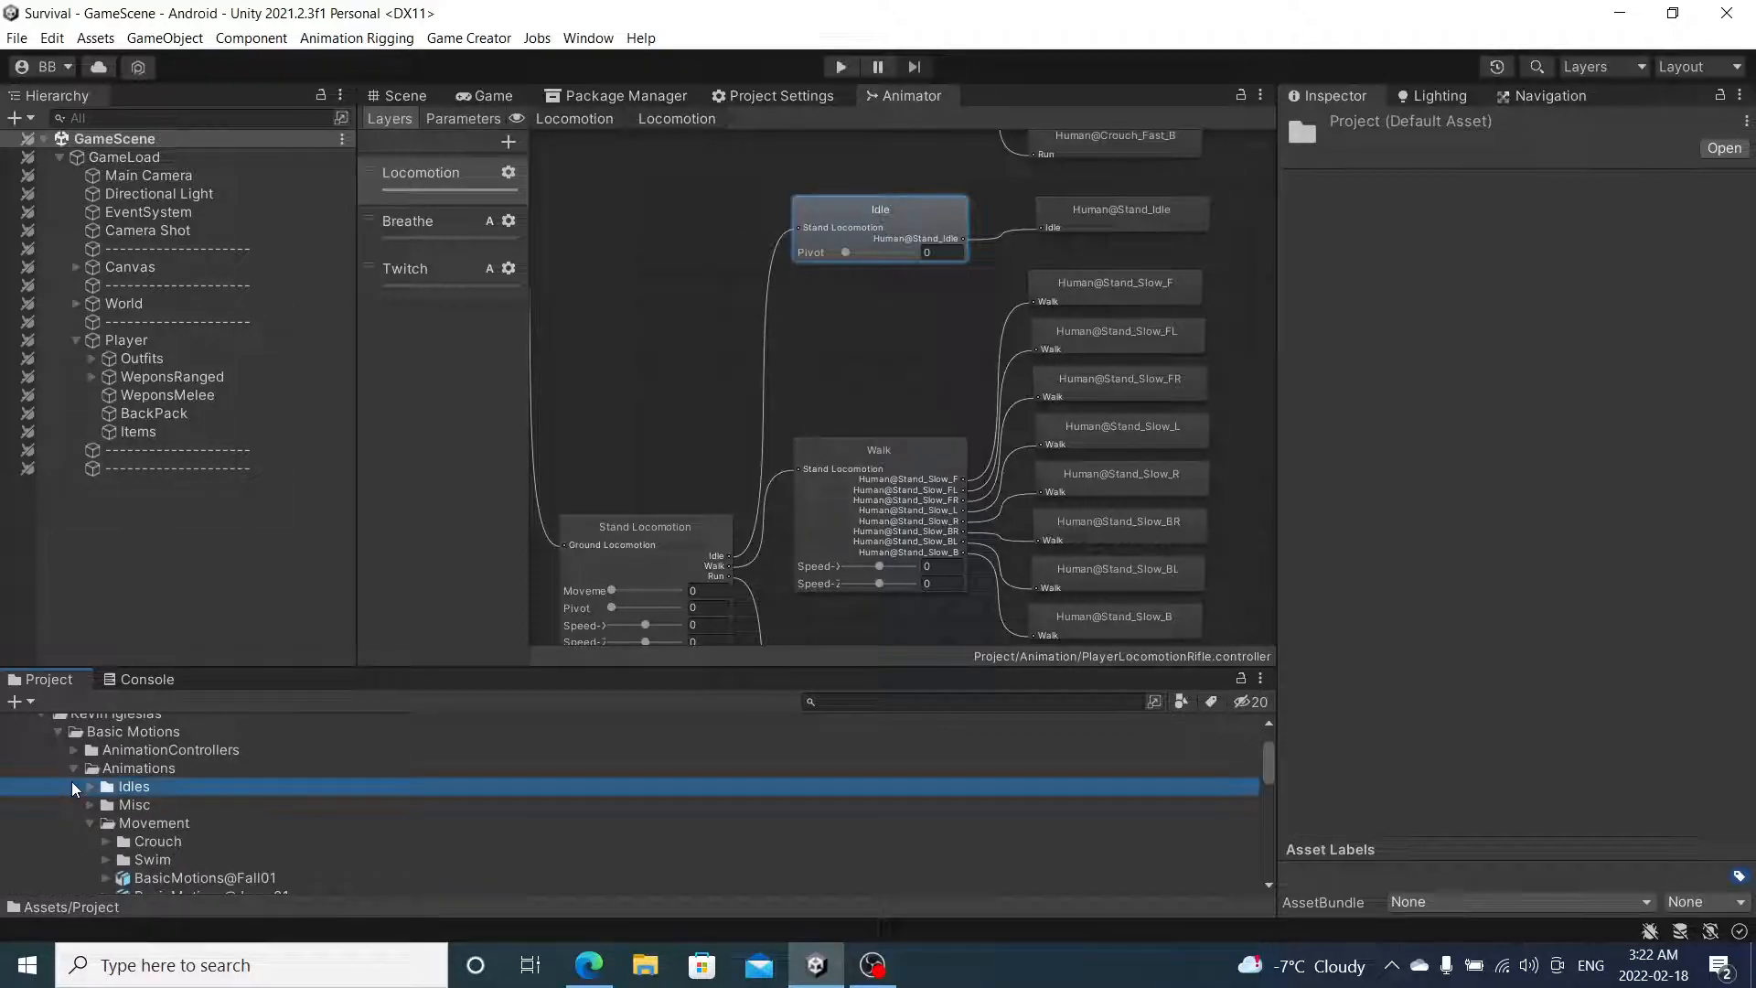
left_click(91, 824)
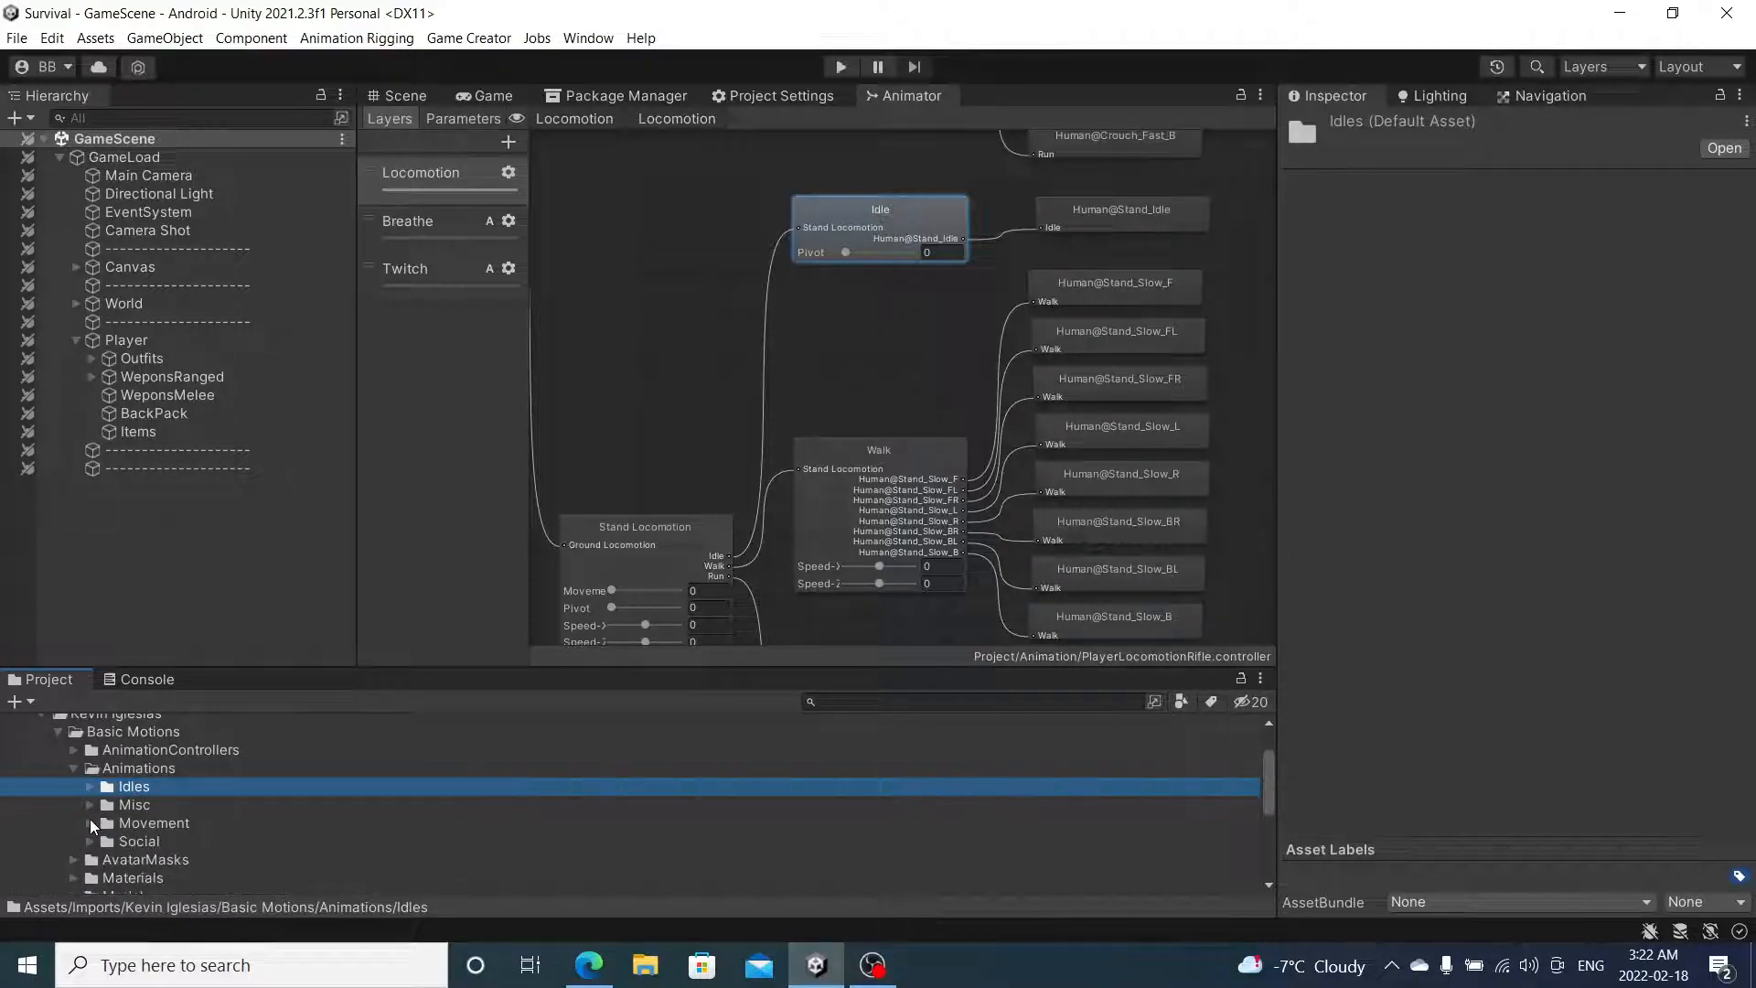
left_click(73, 769)
left_click(57, 733)
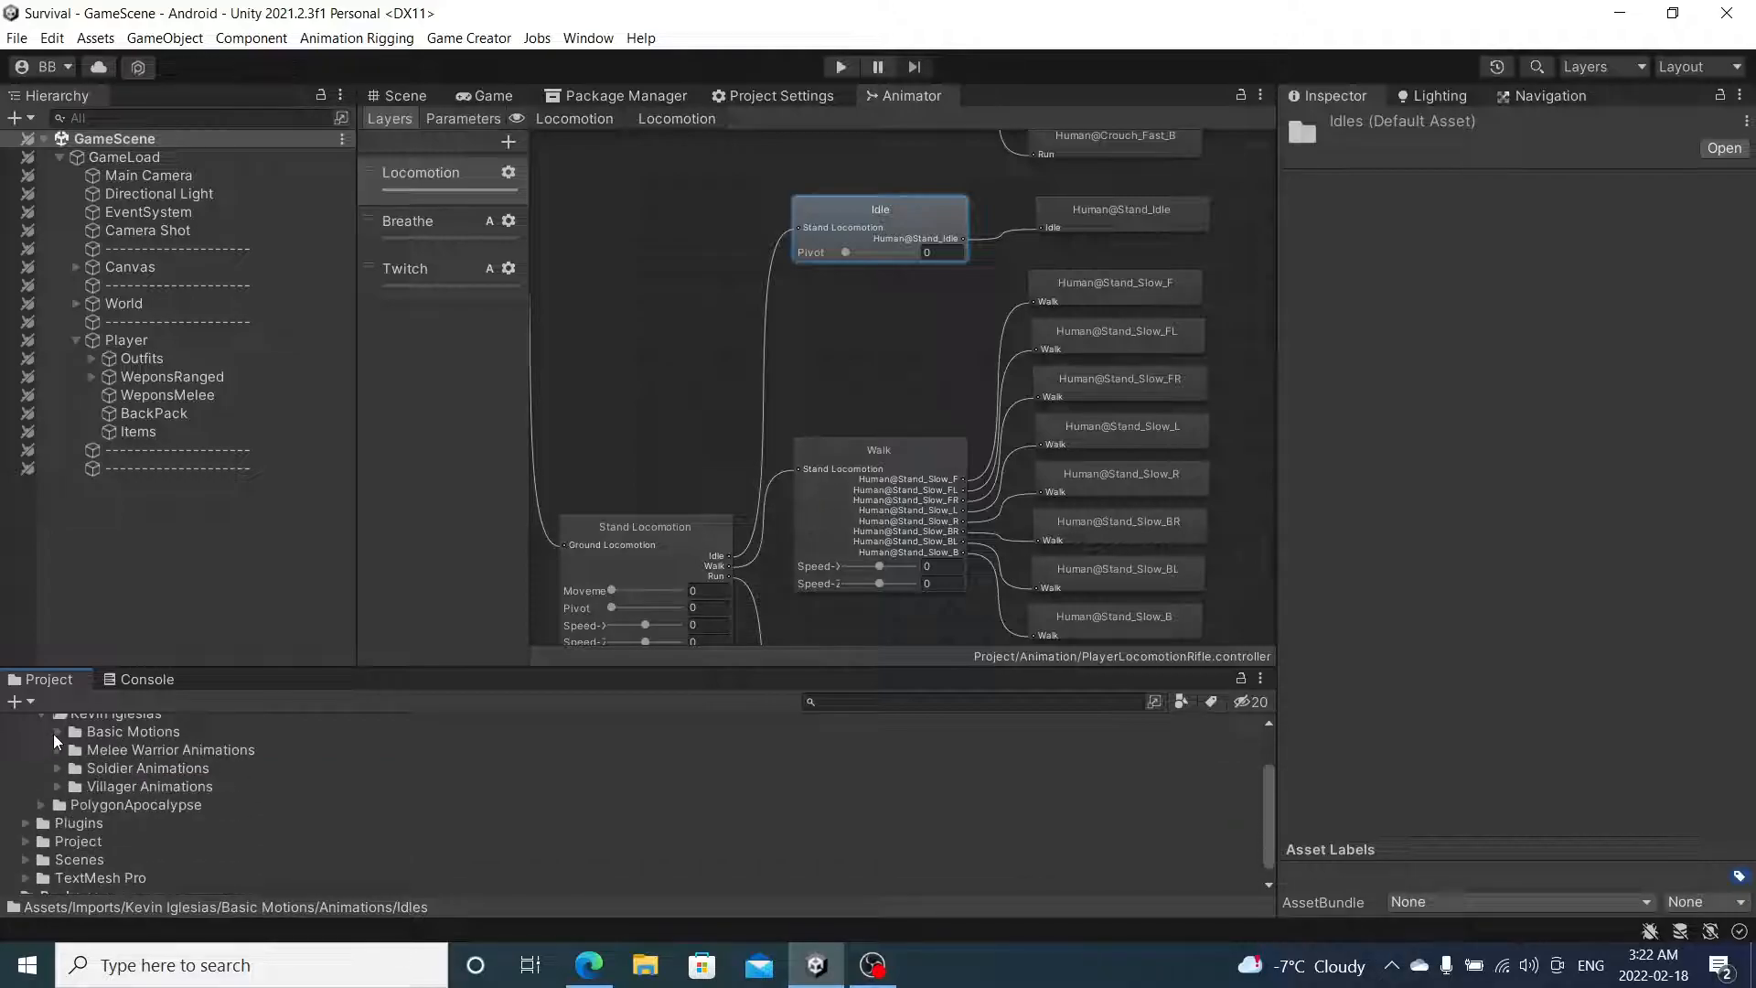
- Expand the Soldier Animations pack down to the rifle clips in Animations > Combat > Rifle
left_click(56, 769)
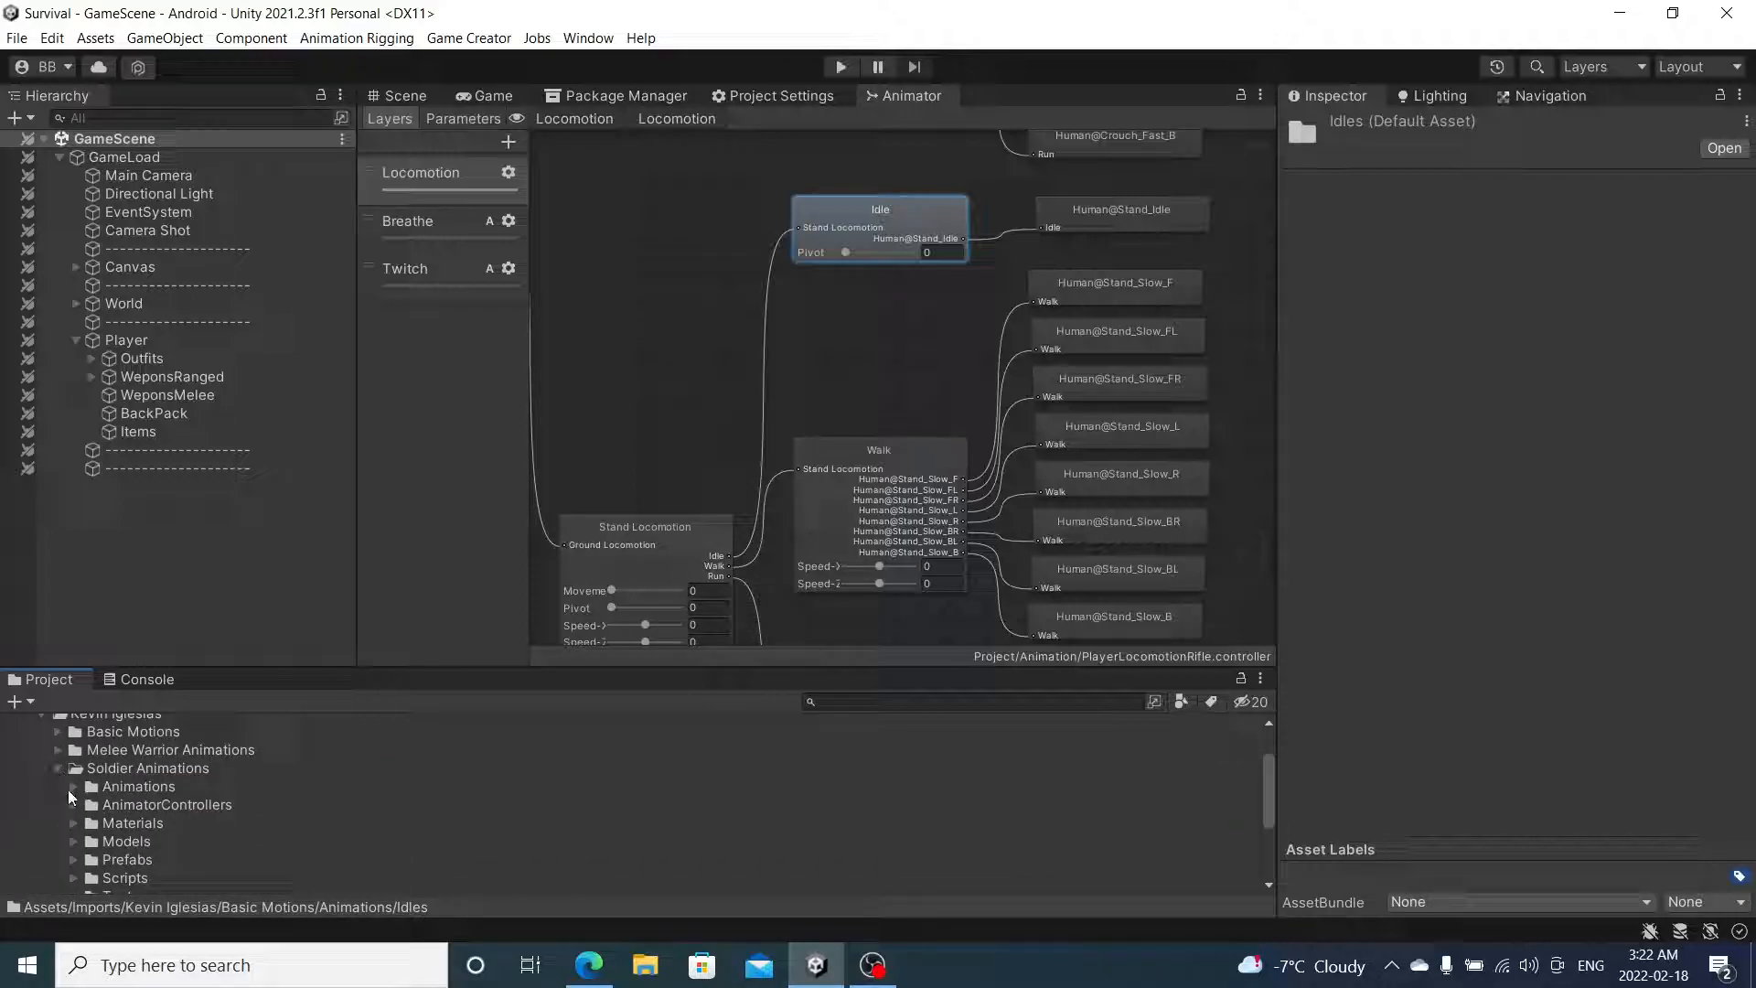
left_click(72, 787)
left_click(88, 804)
scroll(97, 798, "down", 2)
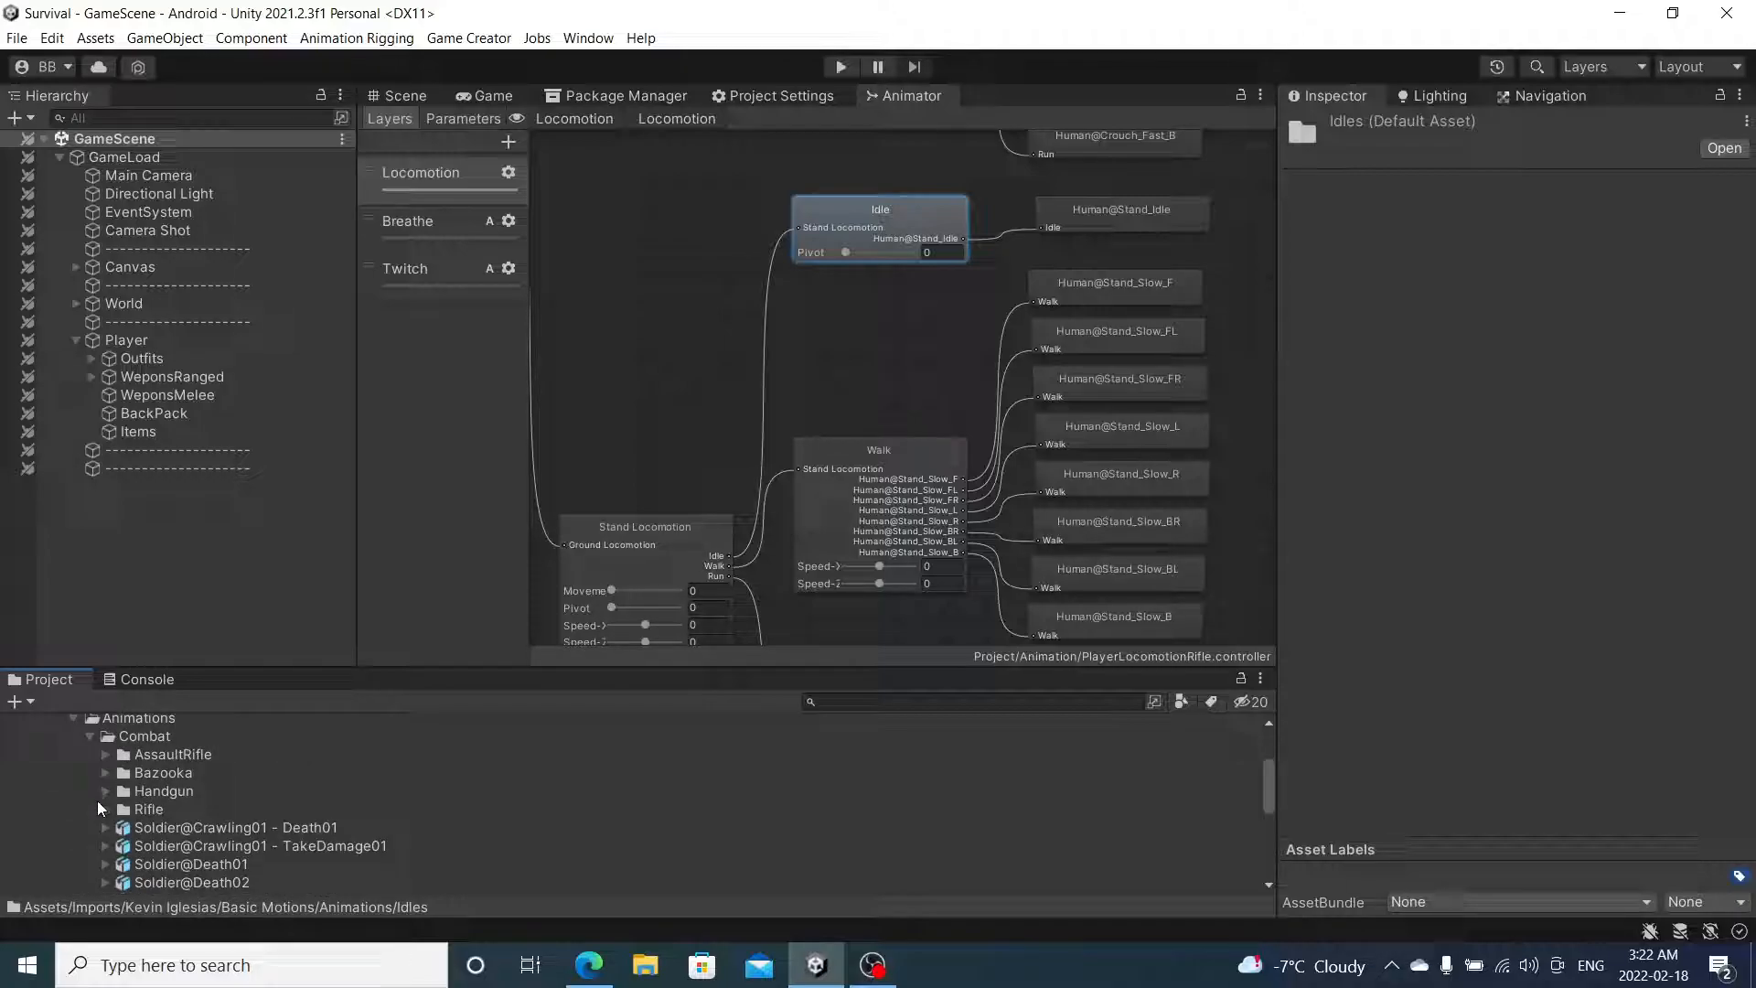
left_click(102, 808)
scroll(137, 814, "down", 2)
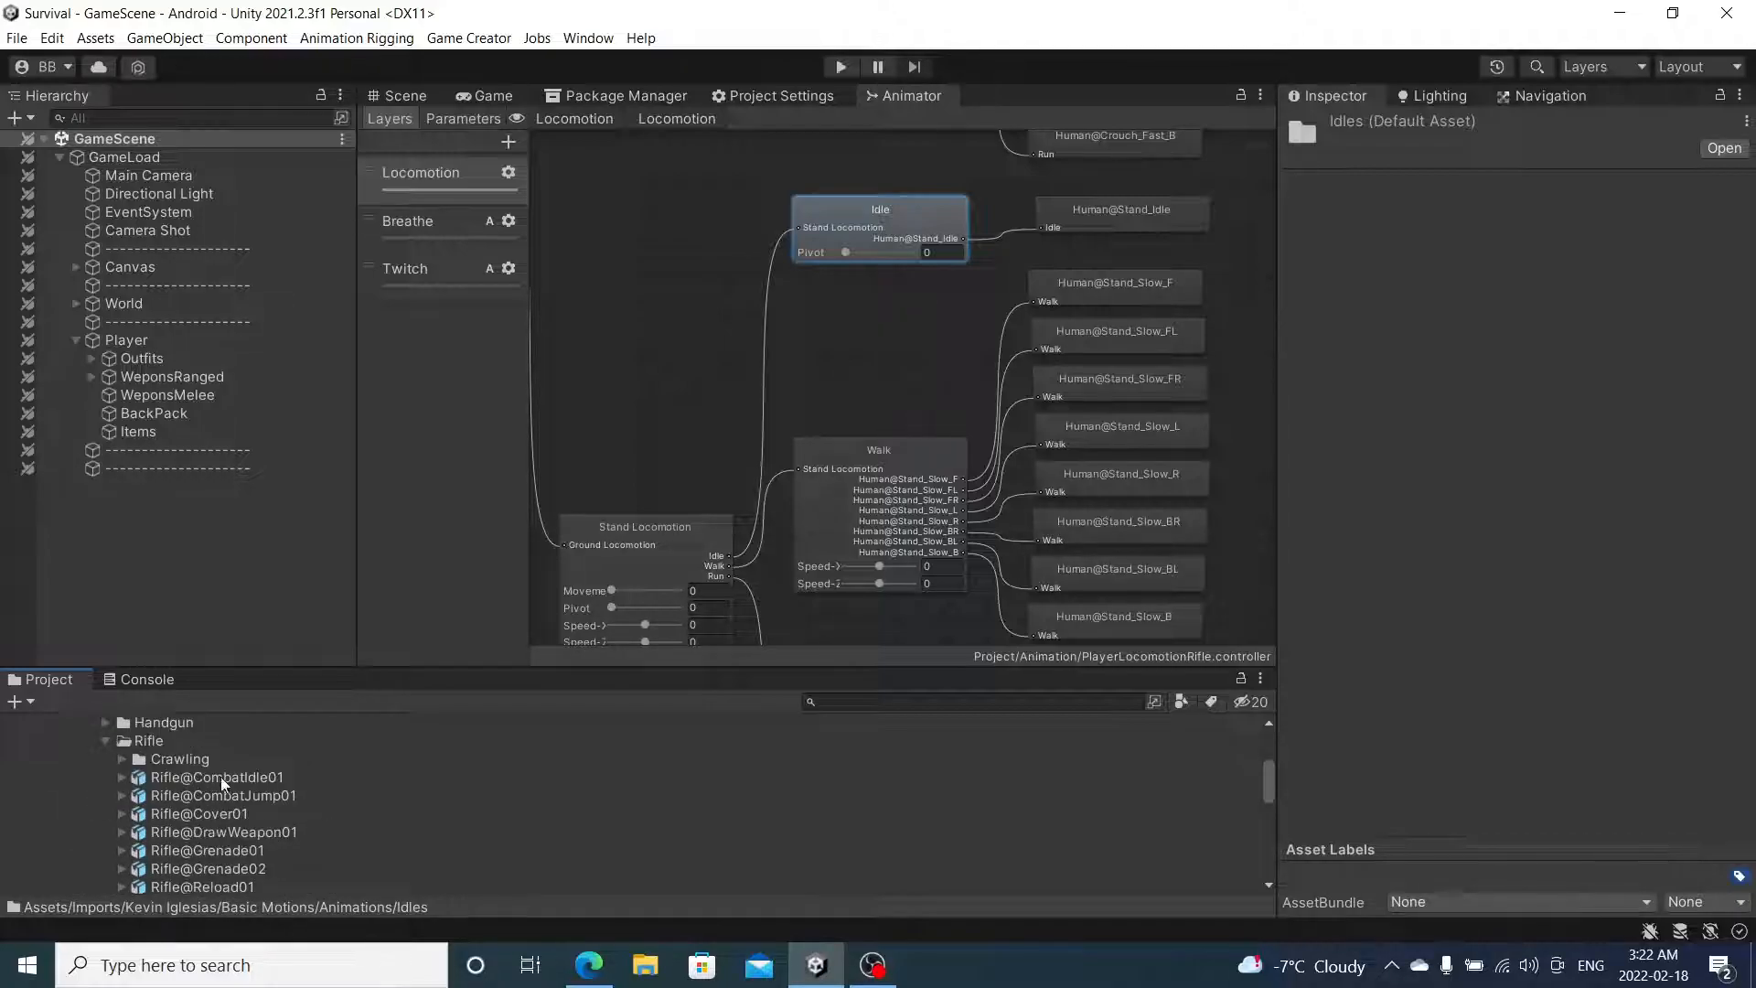
- Preview the Rifle@CombatIdle01 clip and assign it as the motion of the Idle blend tree in place of Human@Stand_Idle
left_click(122, 778)
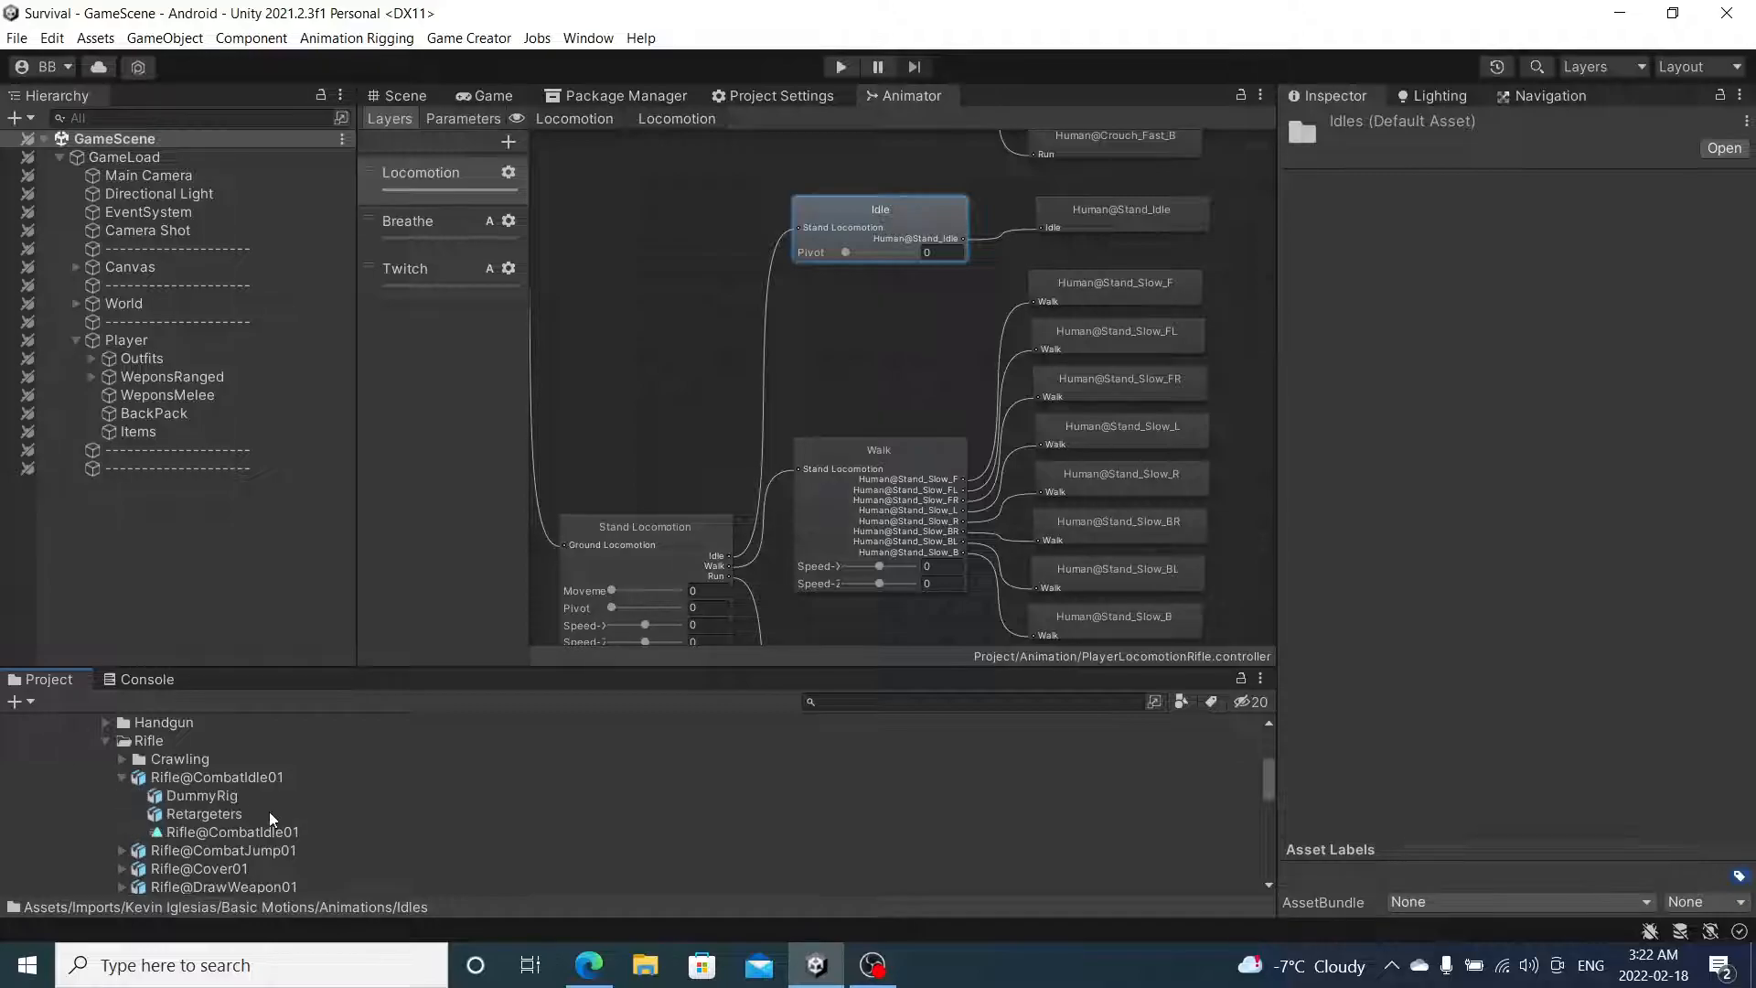
left_click(250, 832)
left_click(1296, 508)
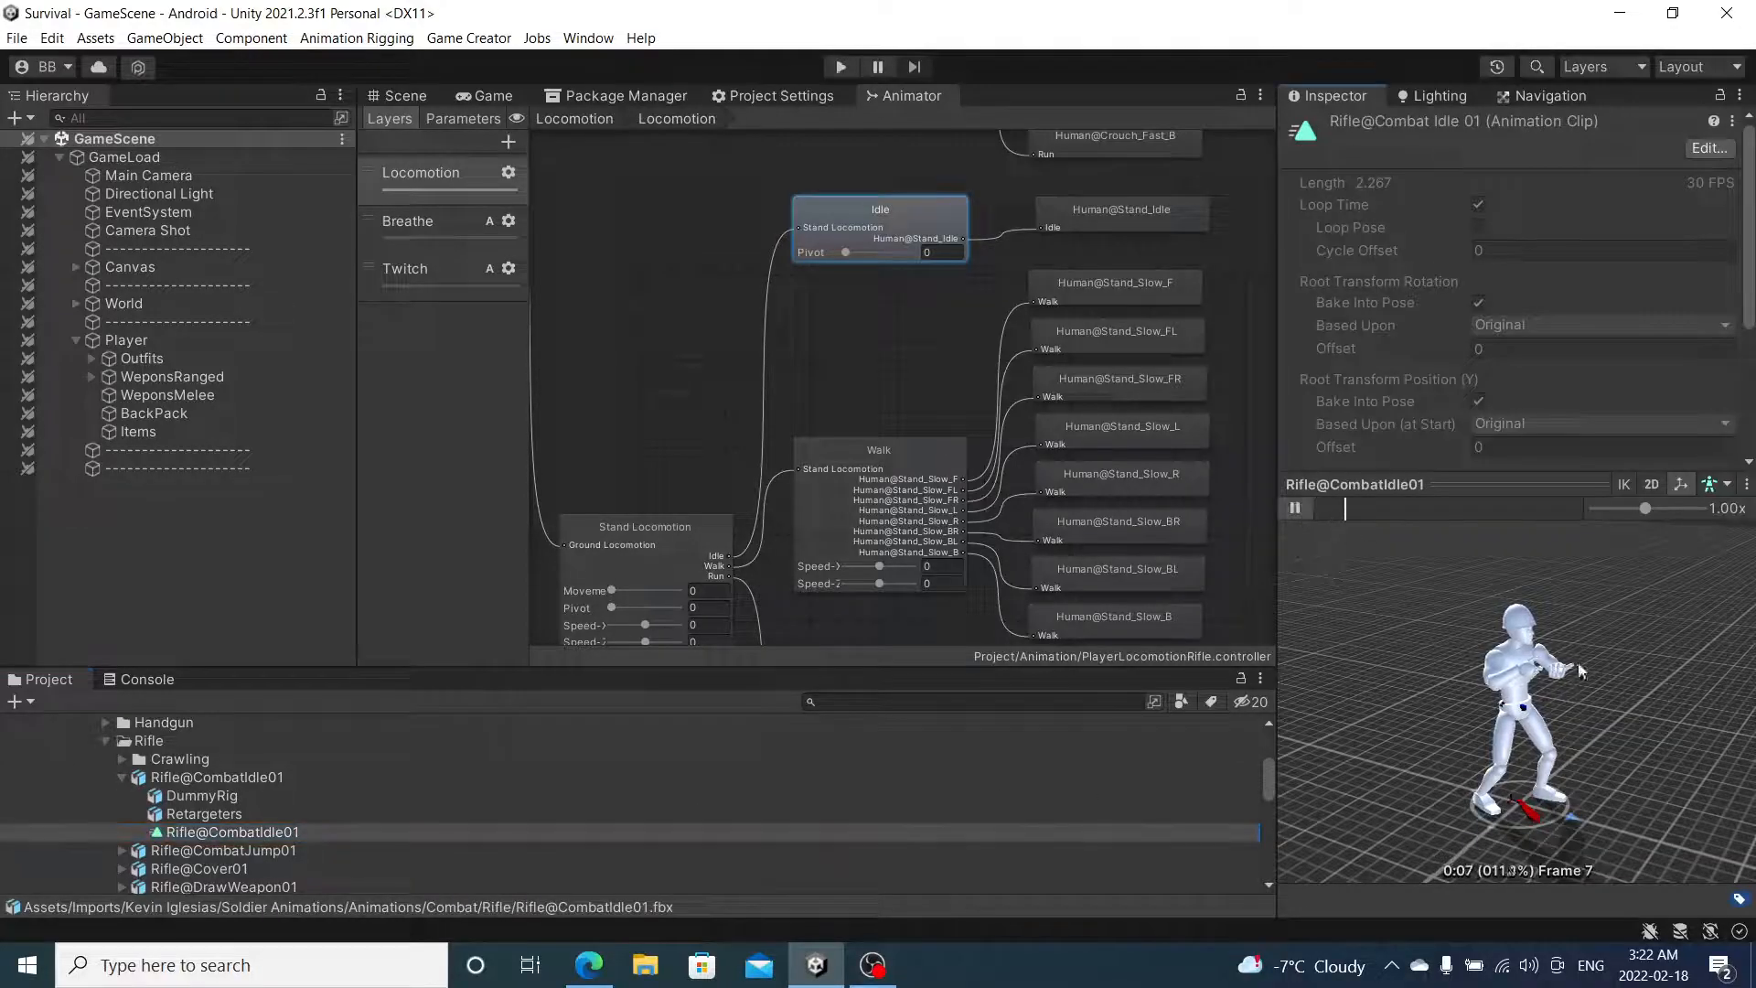
left_click(1296, 508)
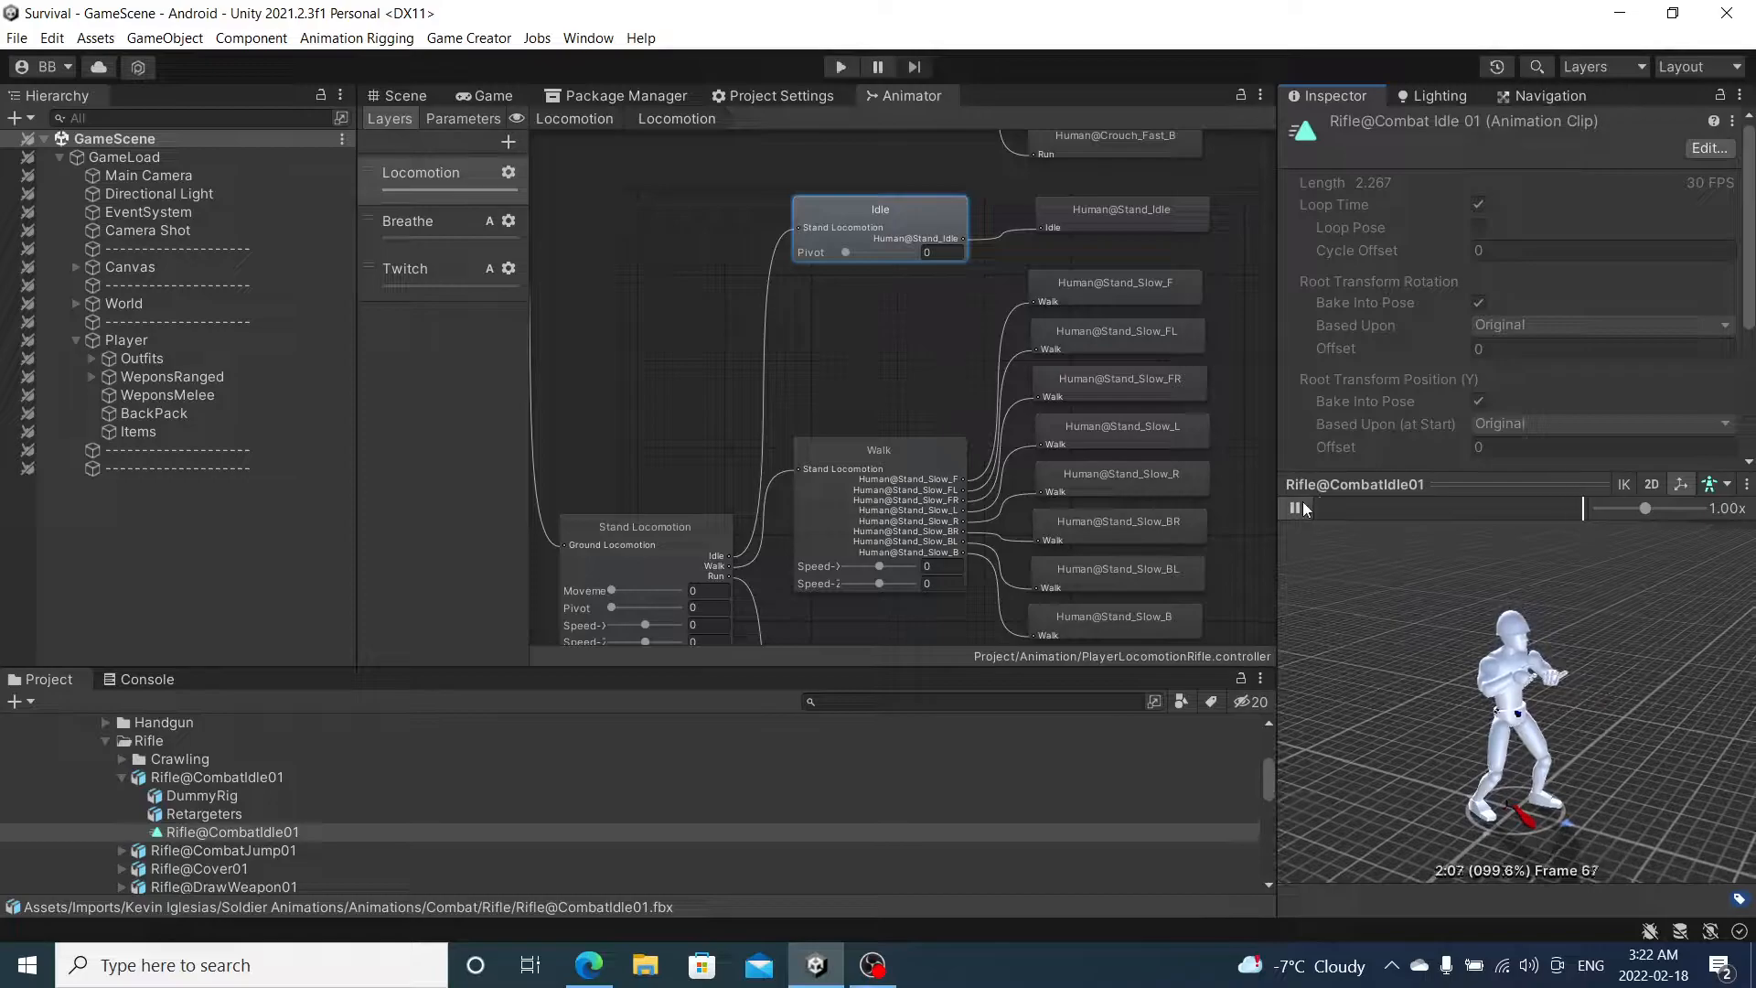
left_click(909, 218)
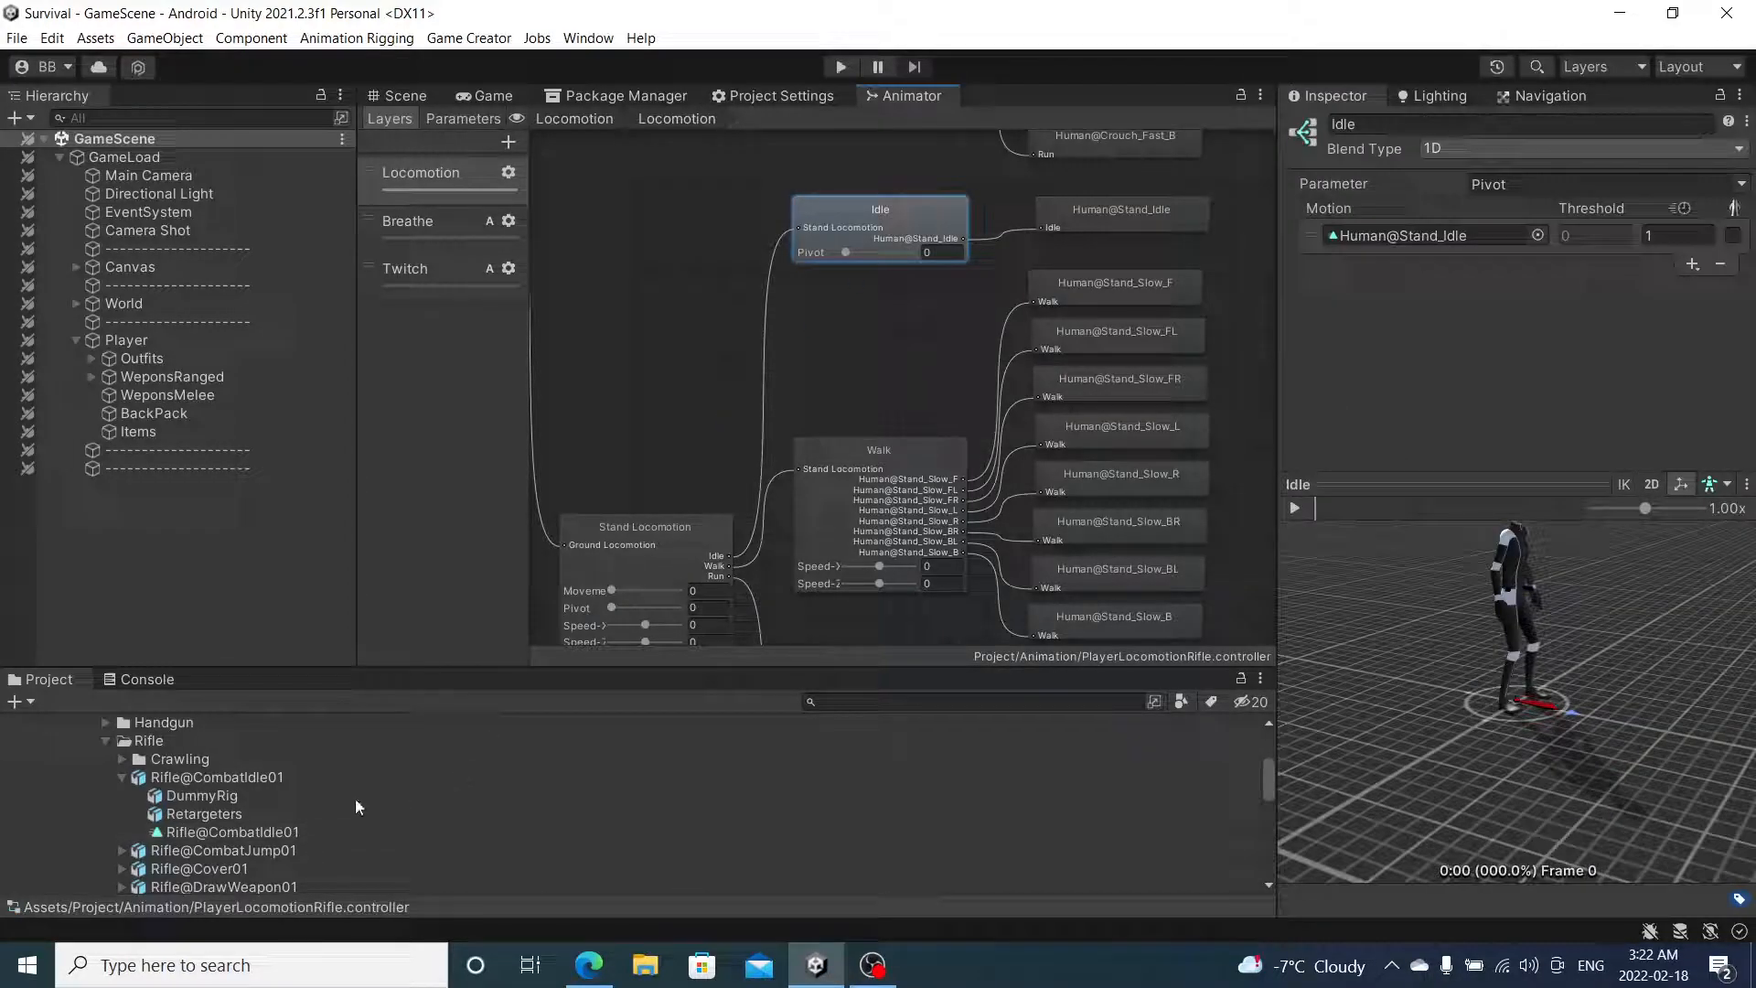
left_click_drag(225, 829, 1434, 233)
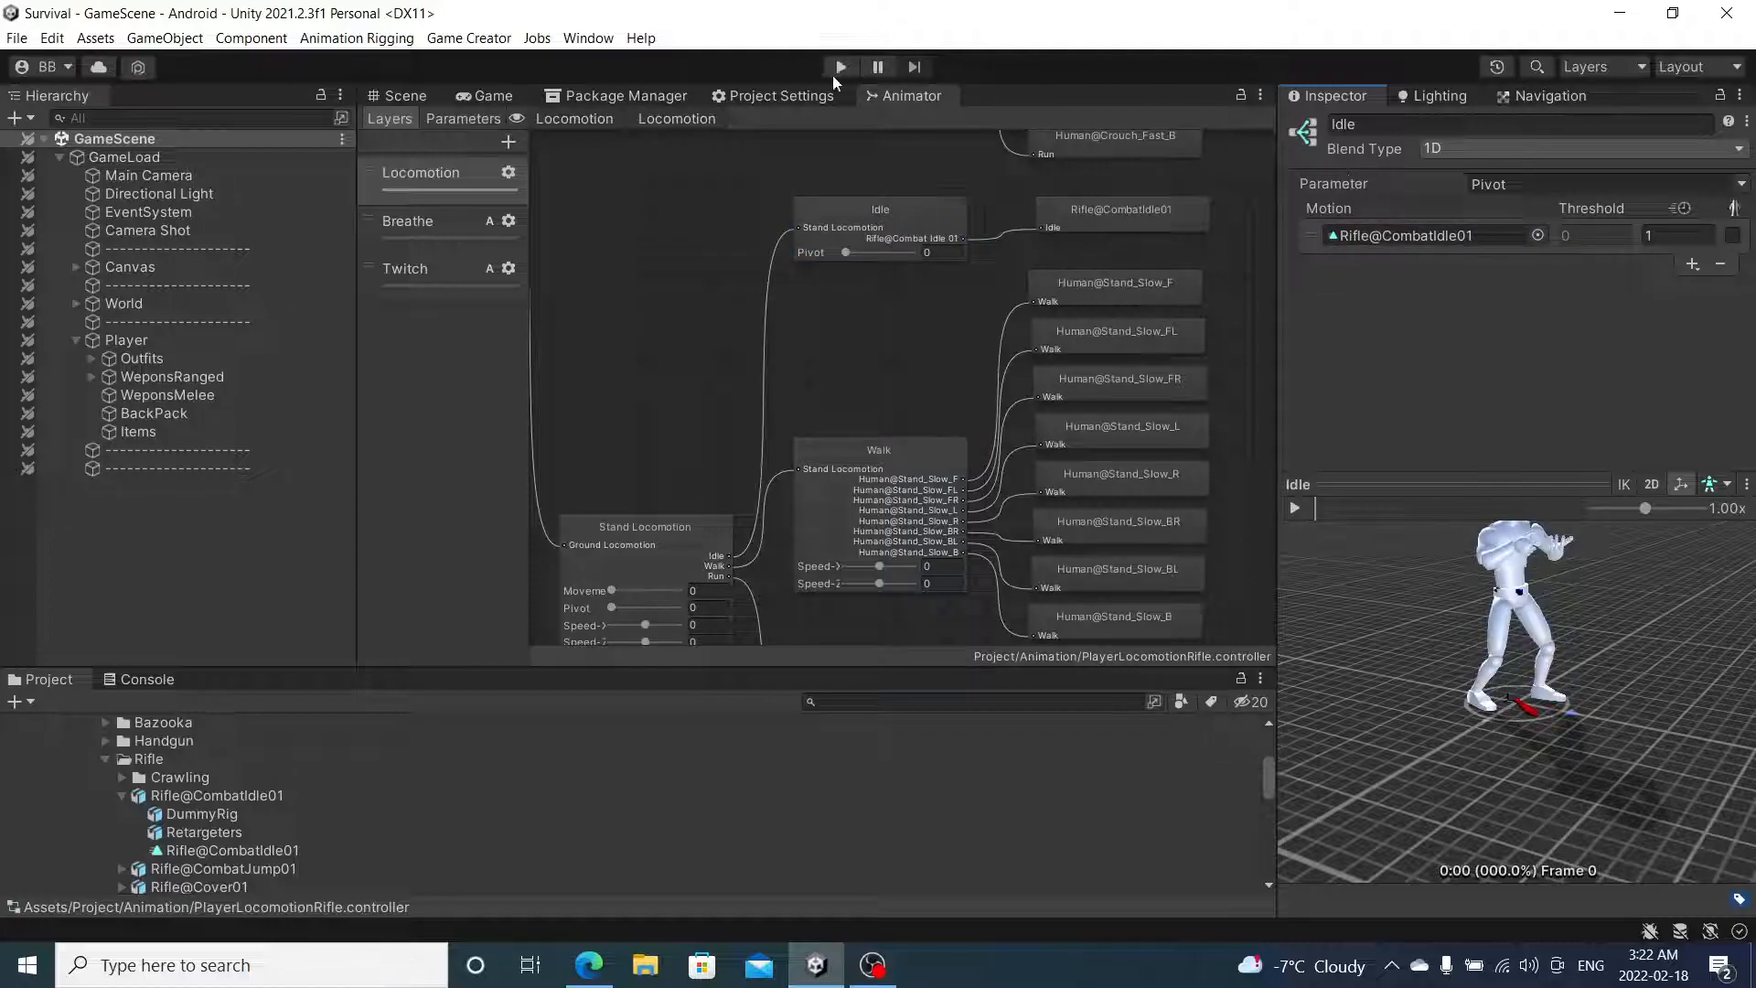
- Run the scene in the Game view to check the player's idle pose, and stop it again
left_click(487, 95)
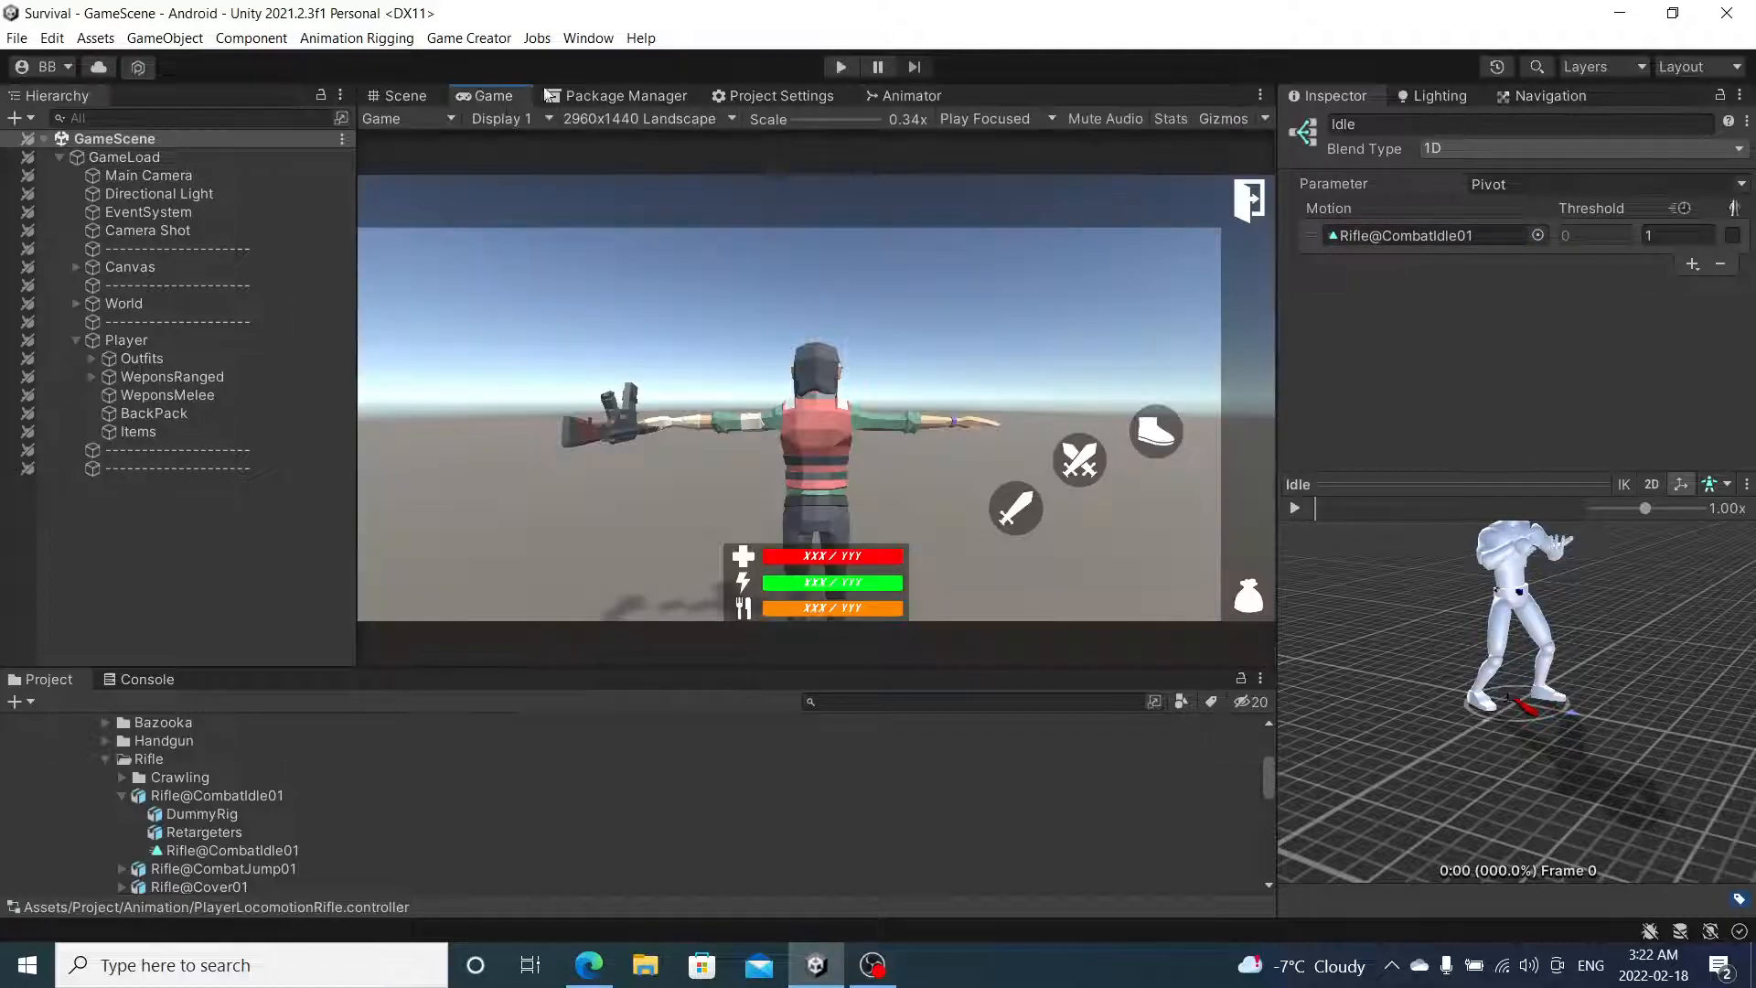
left_click(841, 67)
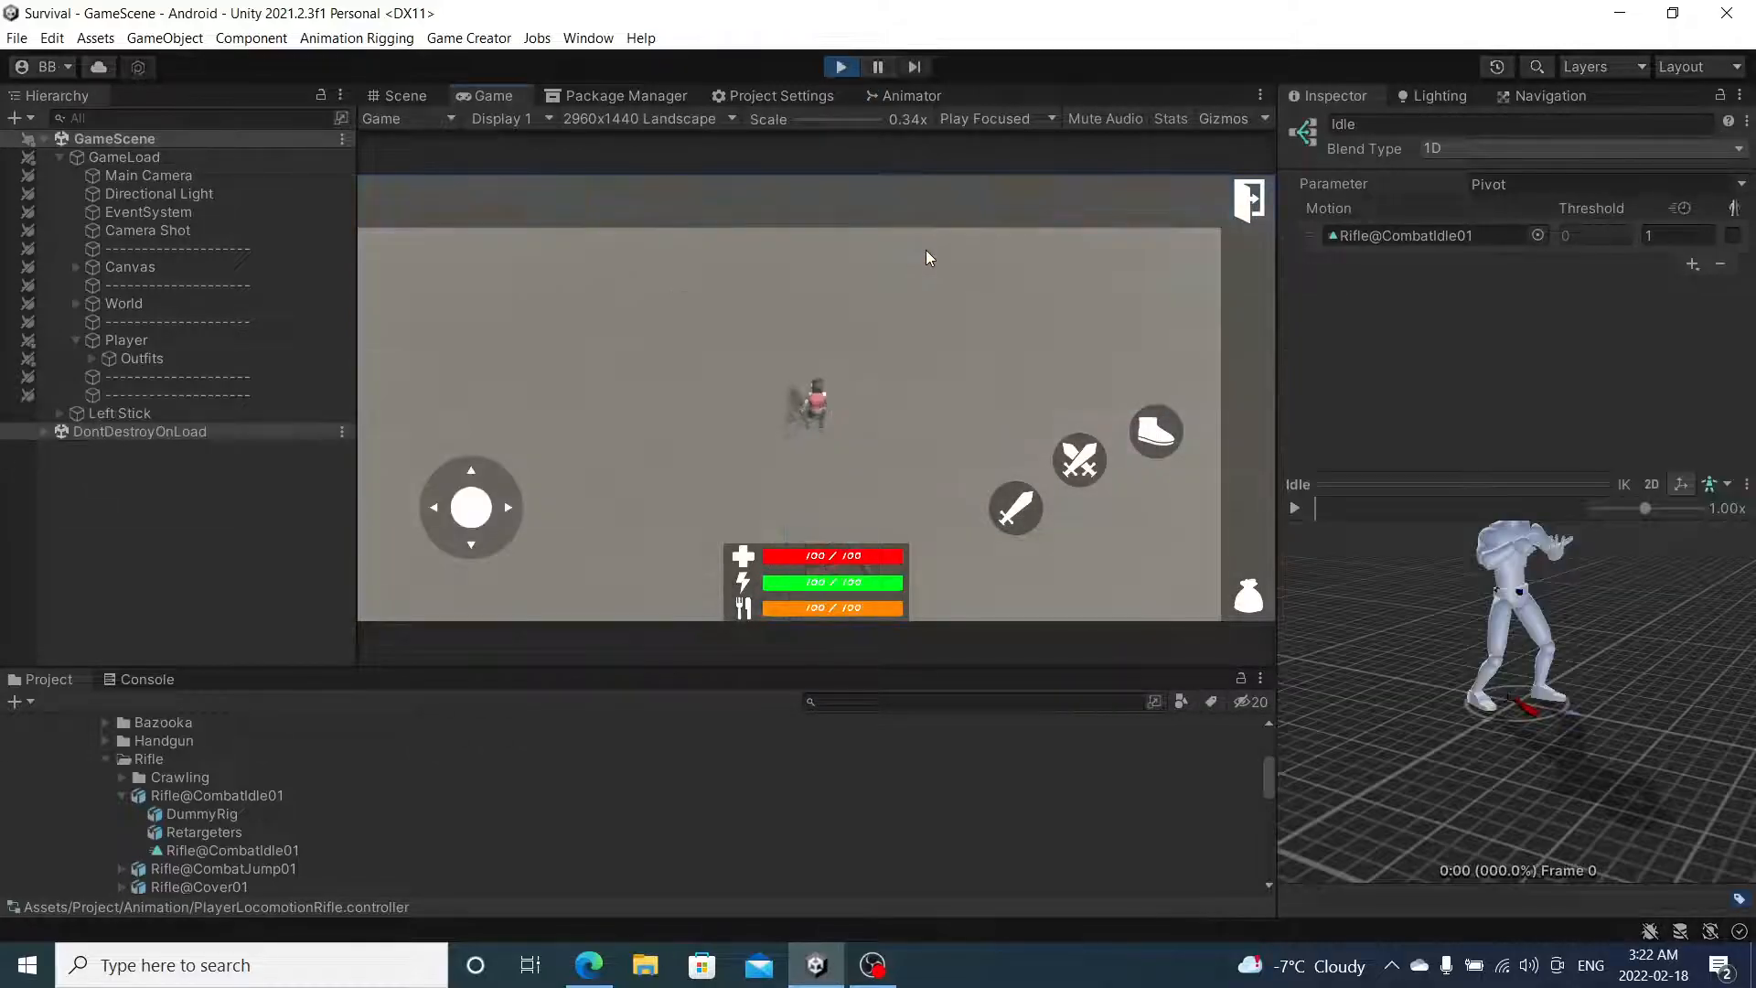
left_click(838, 67)
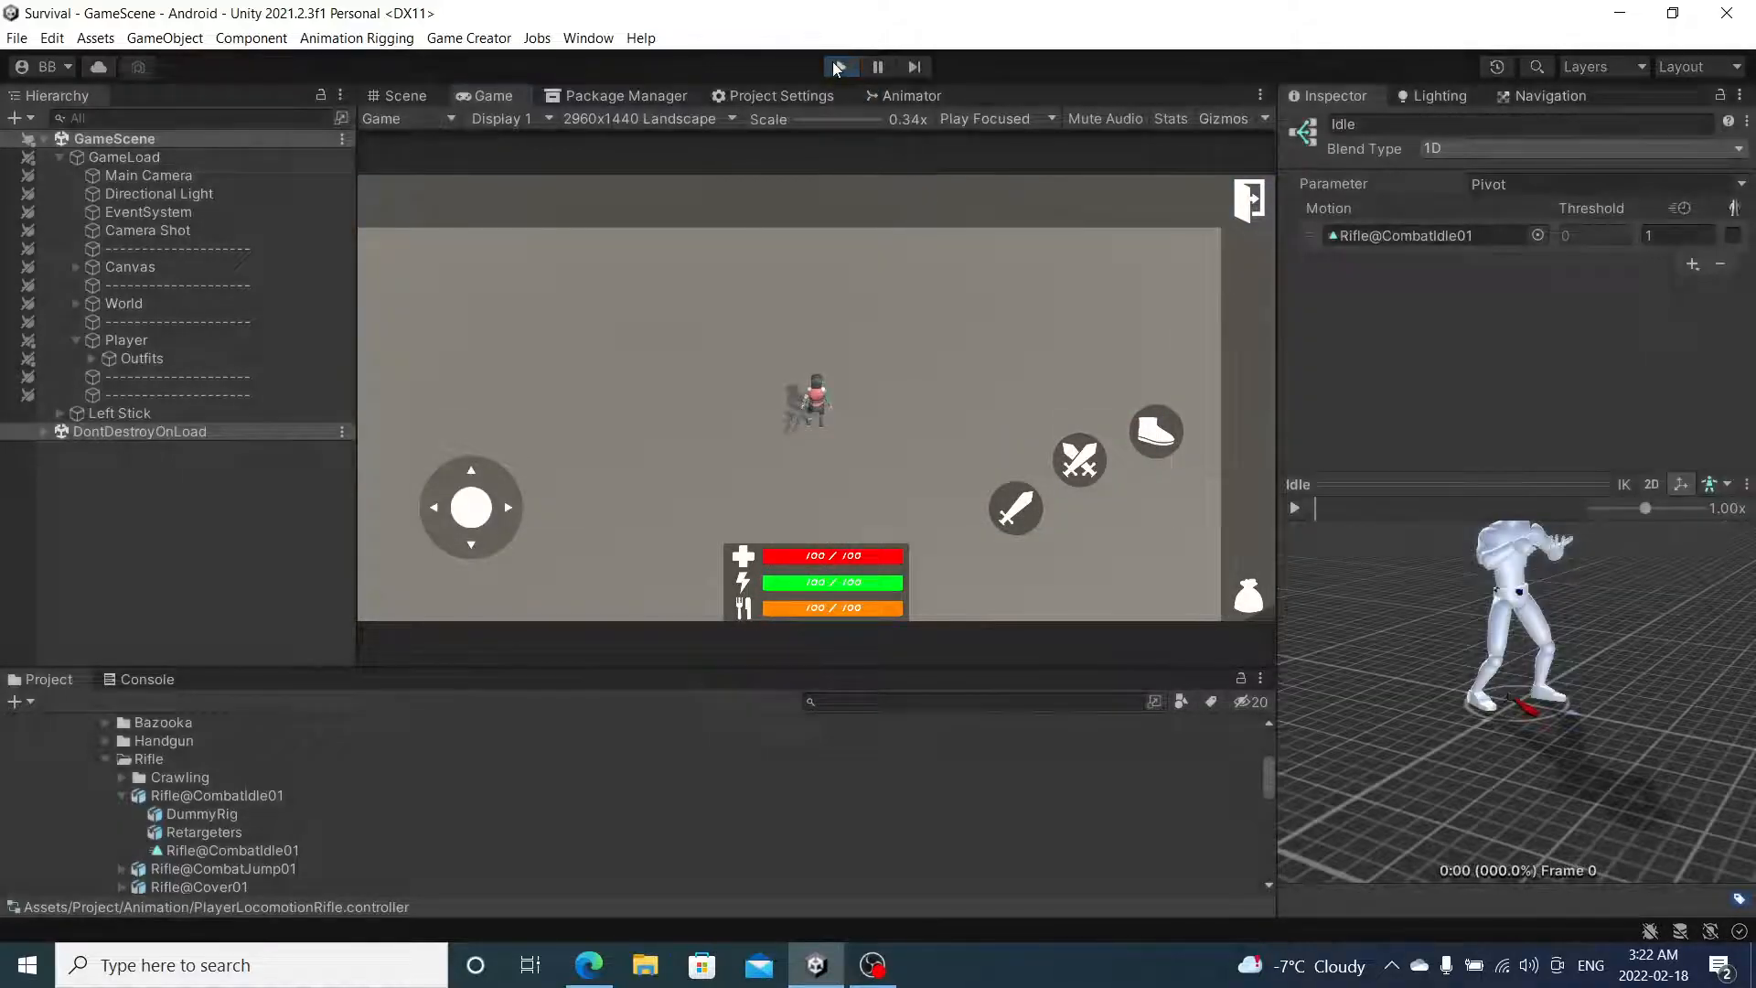
- Assign the PlayerLocomotionRifle controller from Project > Animation to the Animator of the Player's Outfits object
left_click(212, 355)
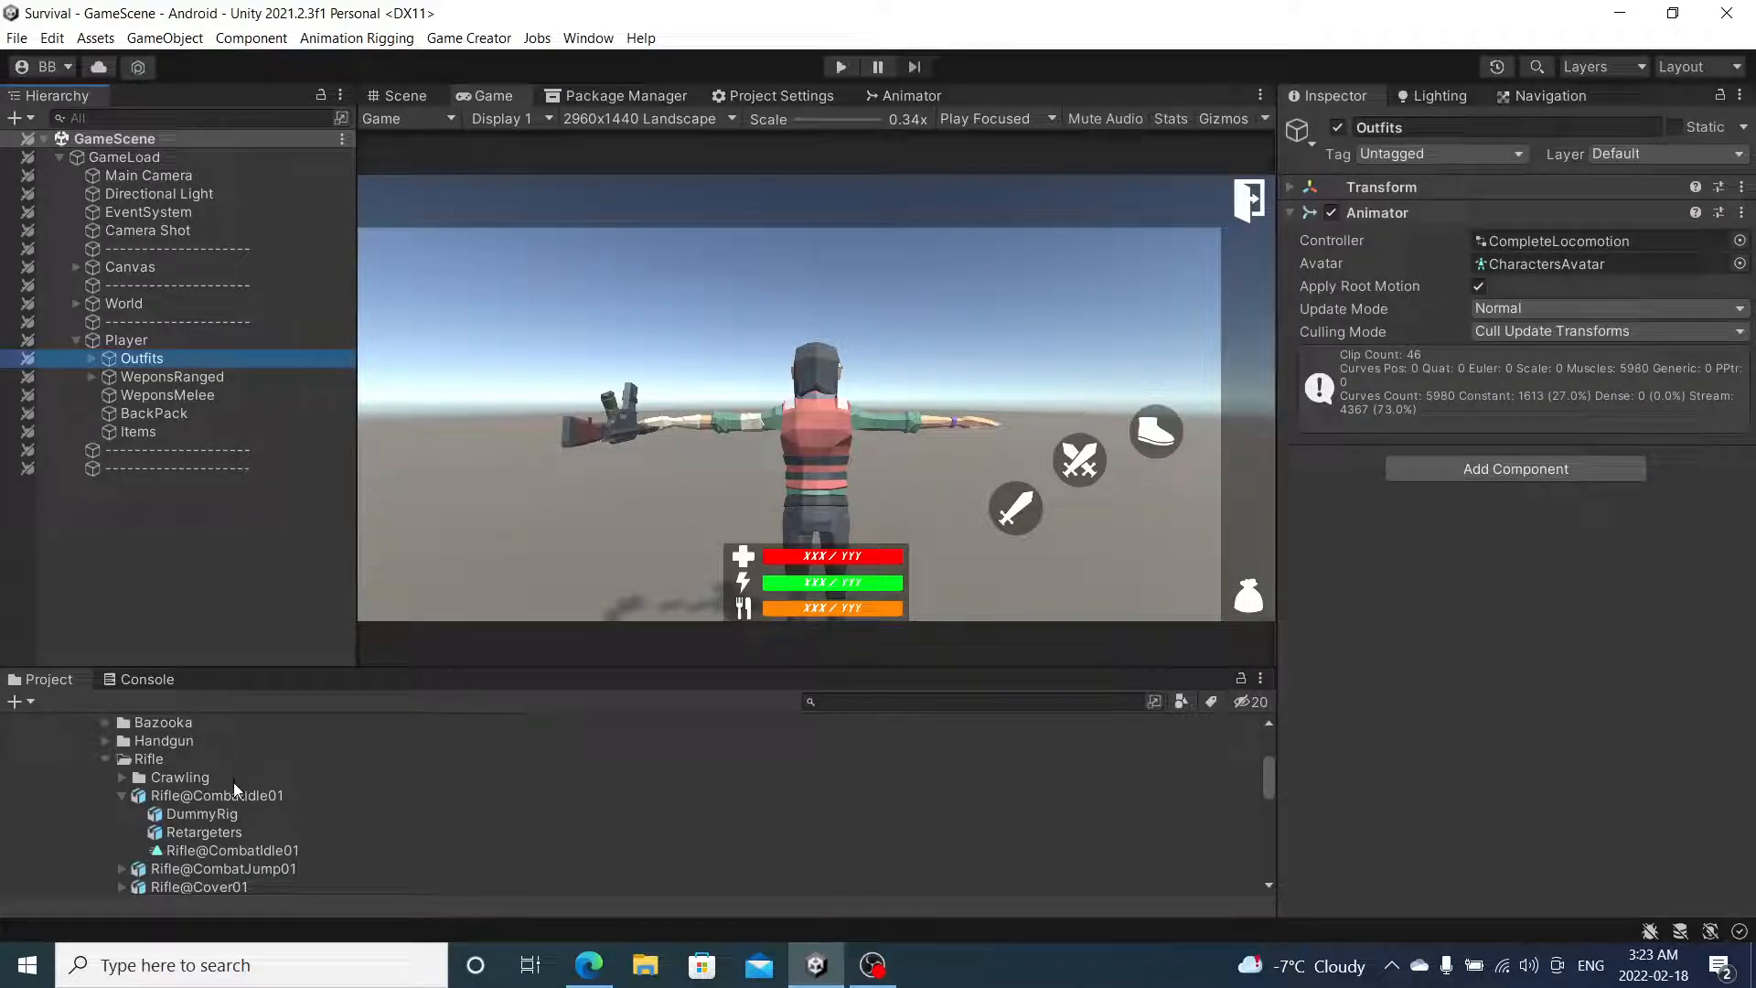
scroll(233, 785, "down", 15)
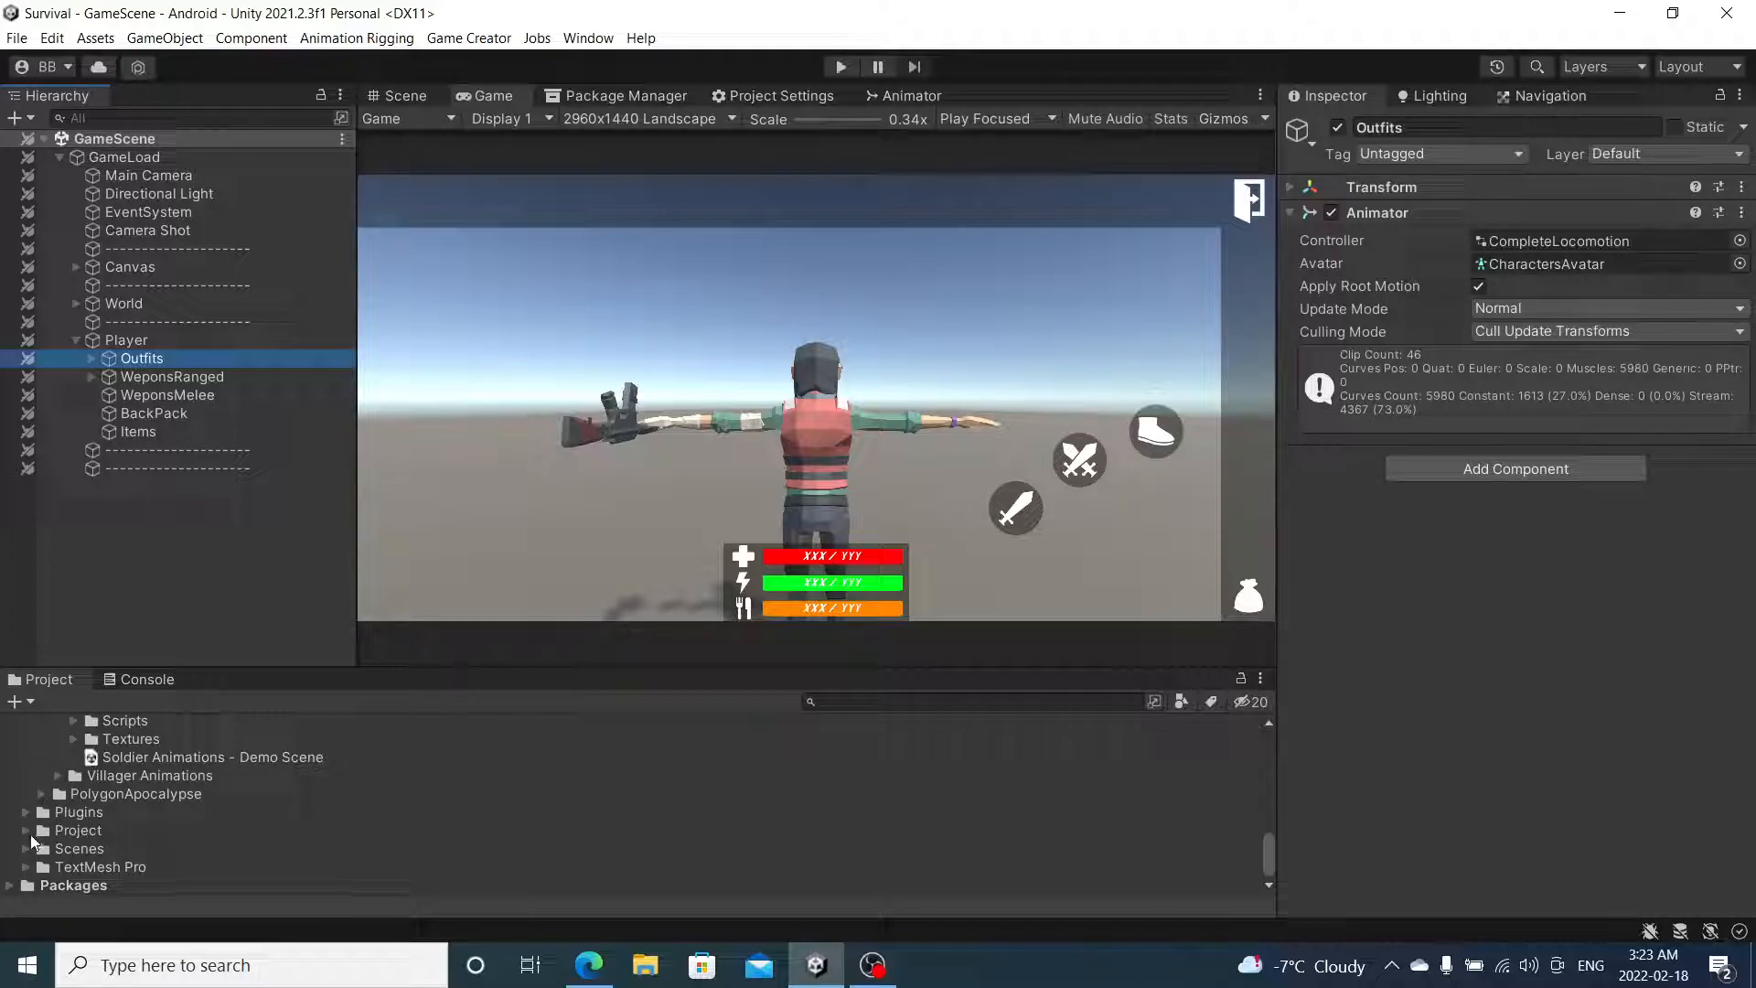
left_click(26, 830)
left_click_drag(121, 866, 1649, 235)
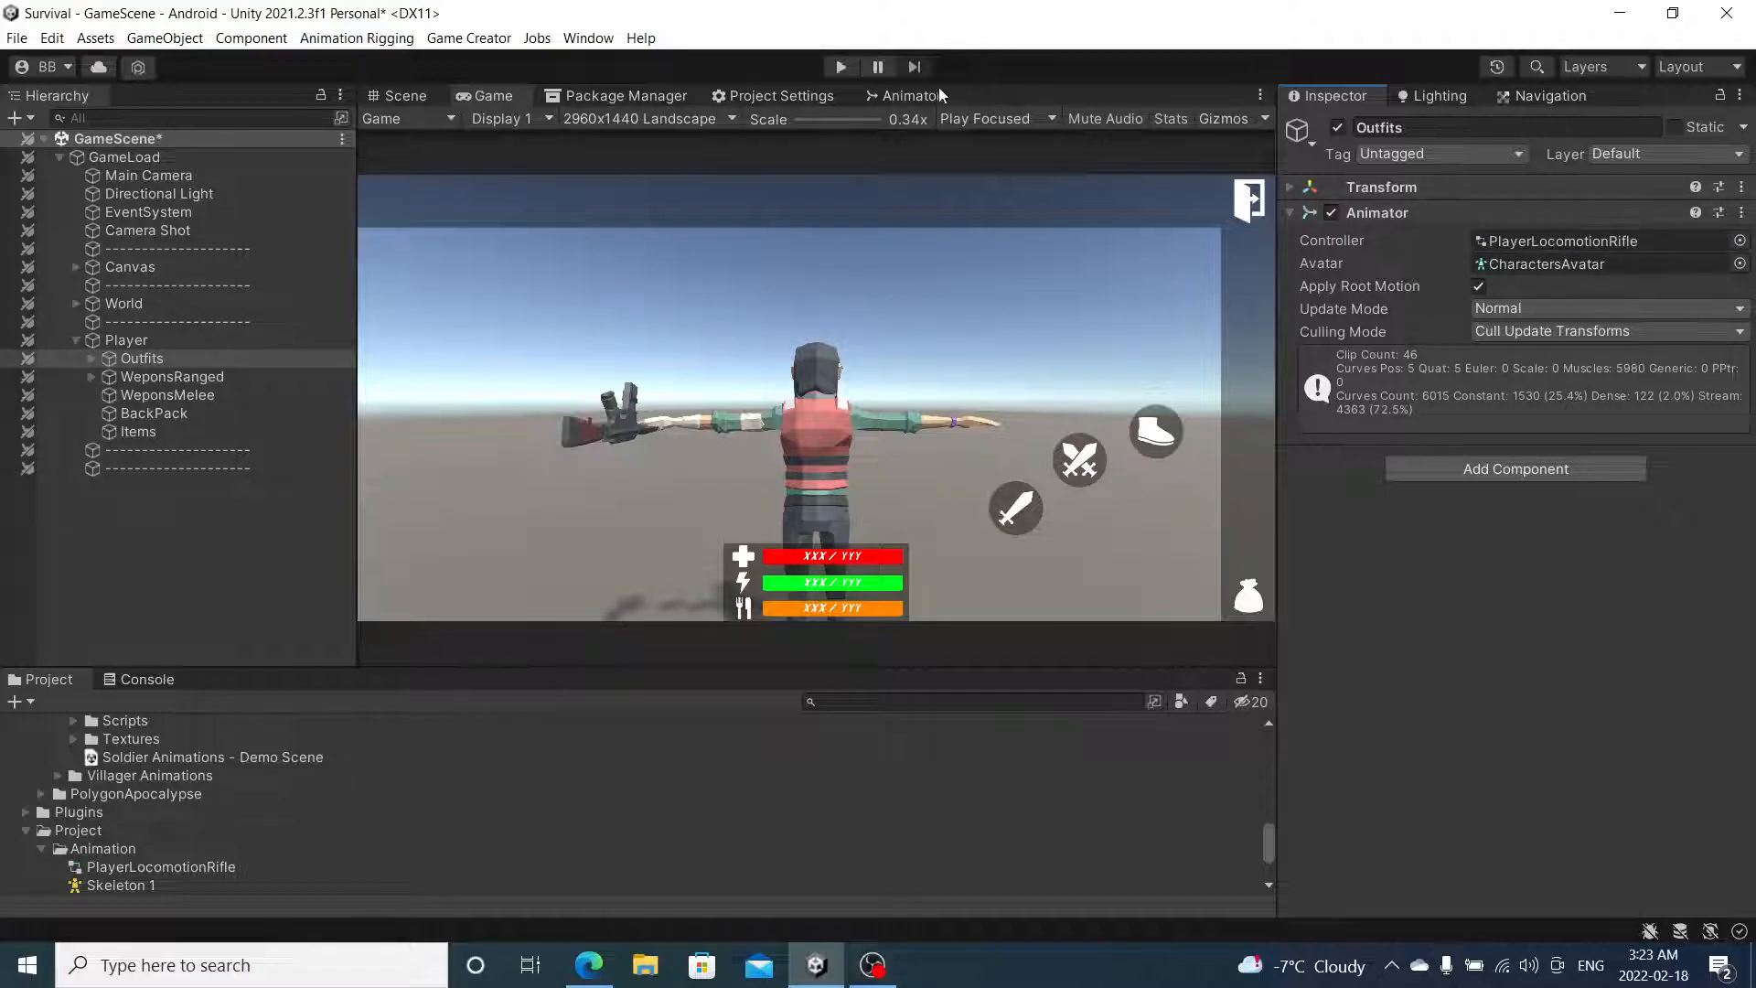
- Dock the Game view beside the Project files and frame the Outfits object in the Scene view
left_click_drag(491, 97, 1048, 793)
left_click(406, 96)
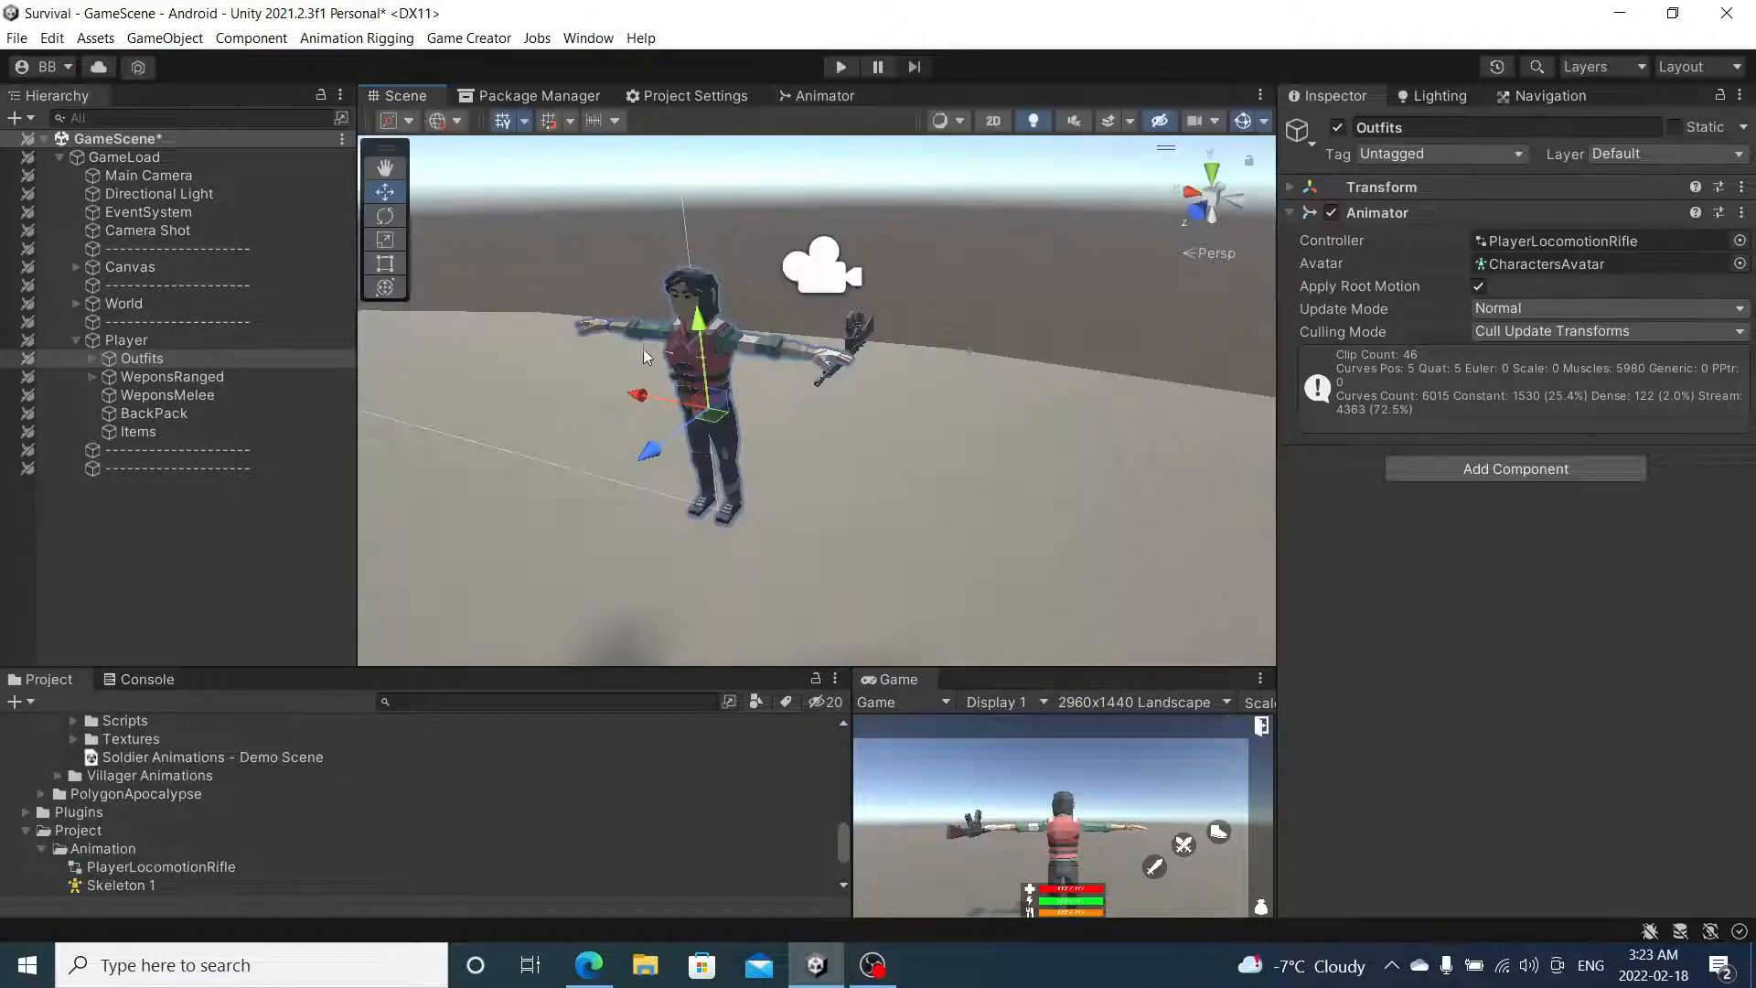
key("f")
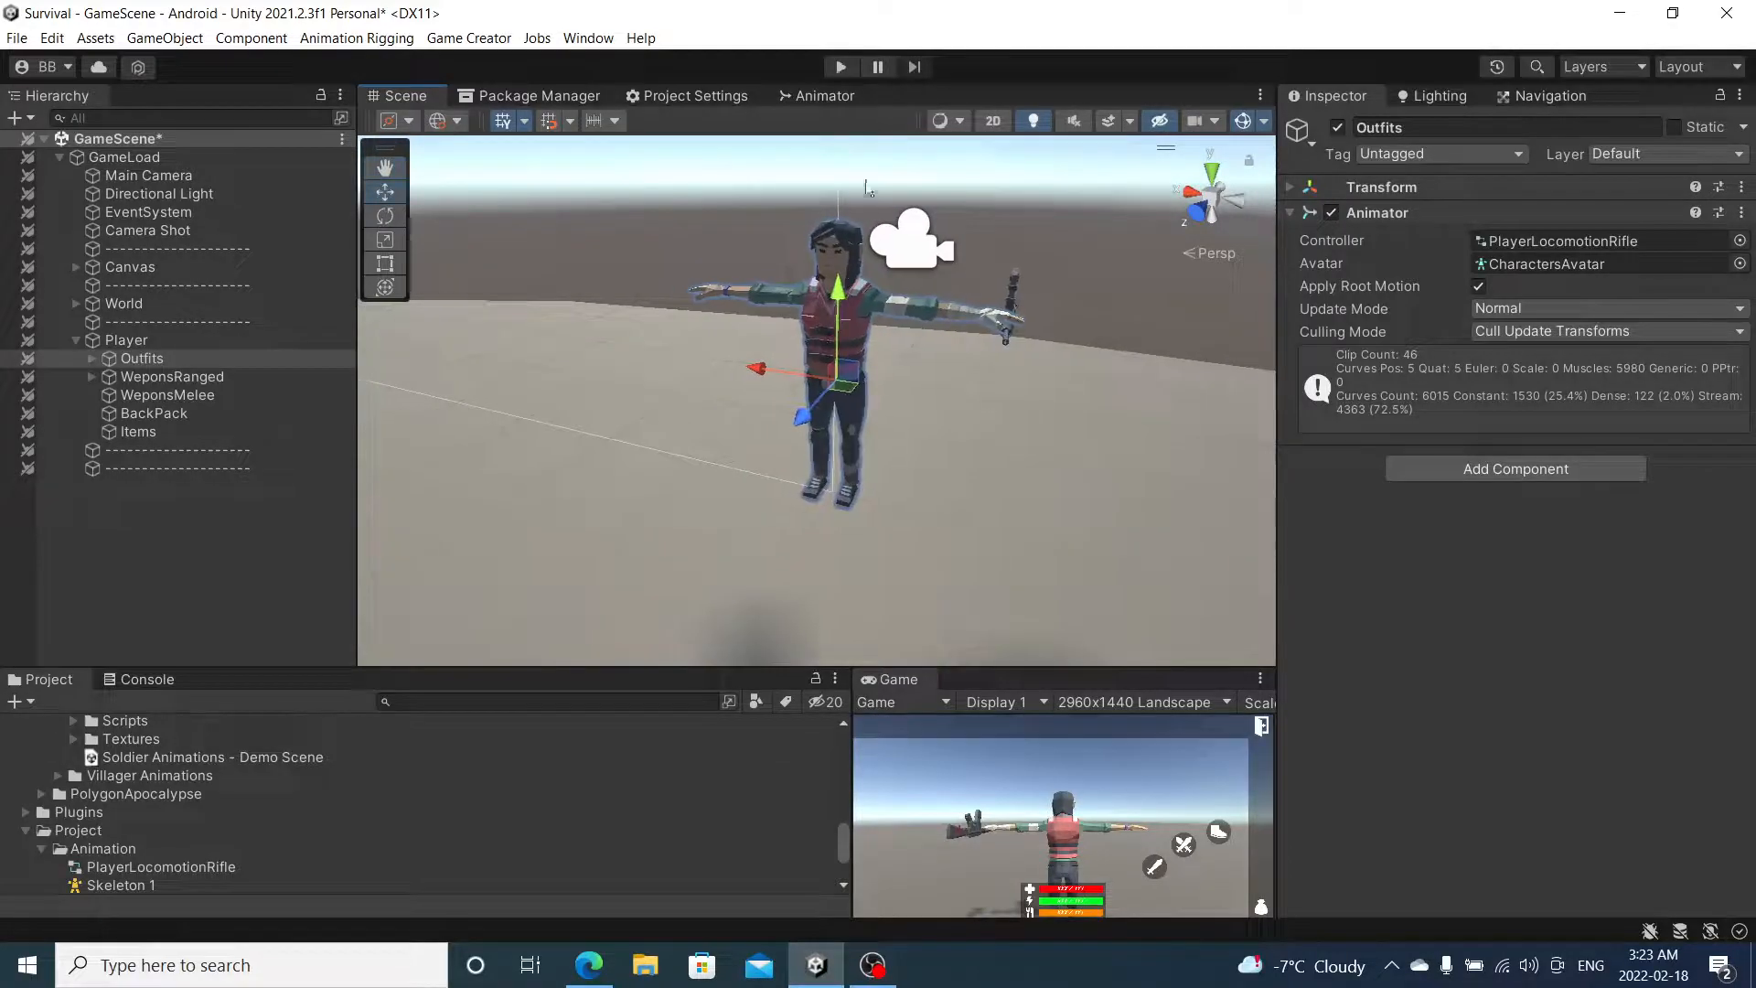
- Run the scene and examine up close from the side how the character holds the rifle
left_click(841, 68)
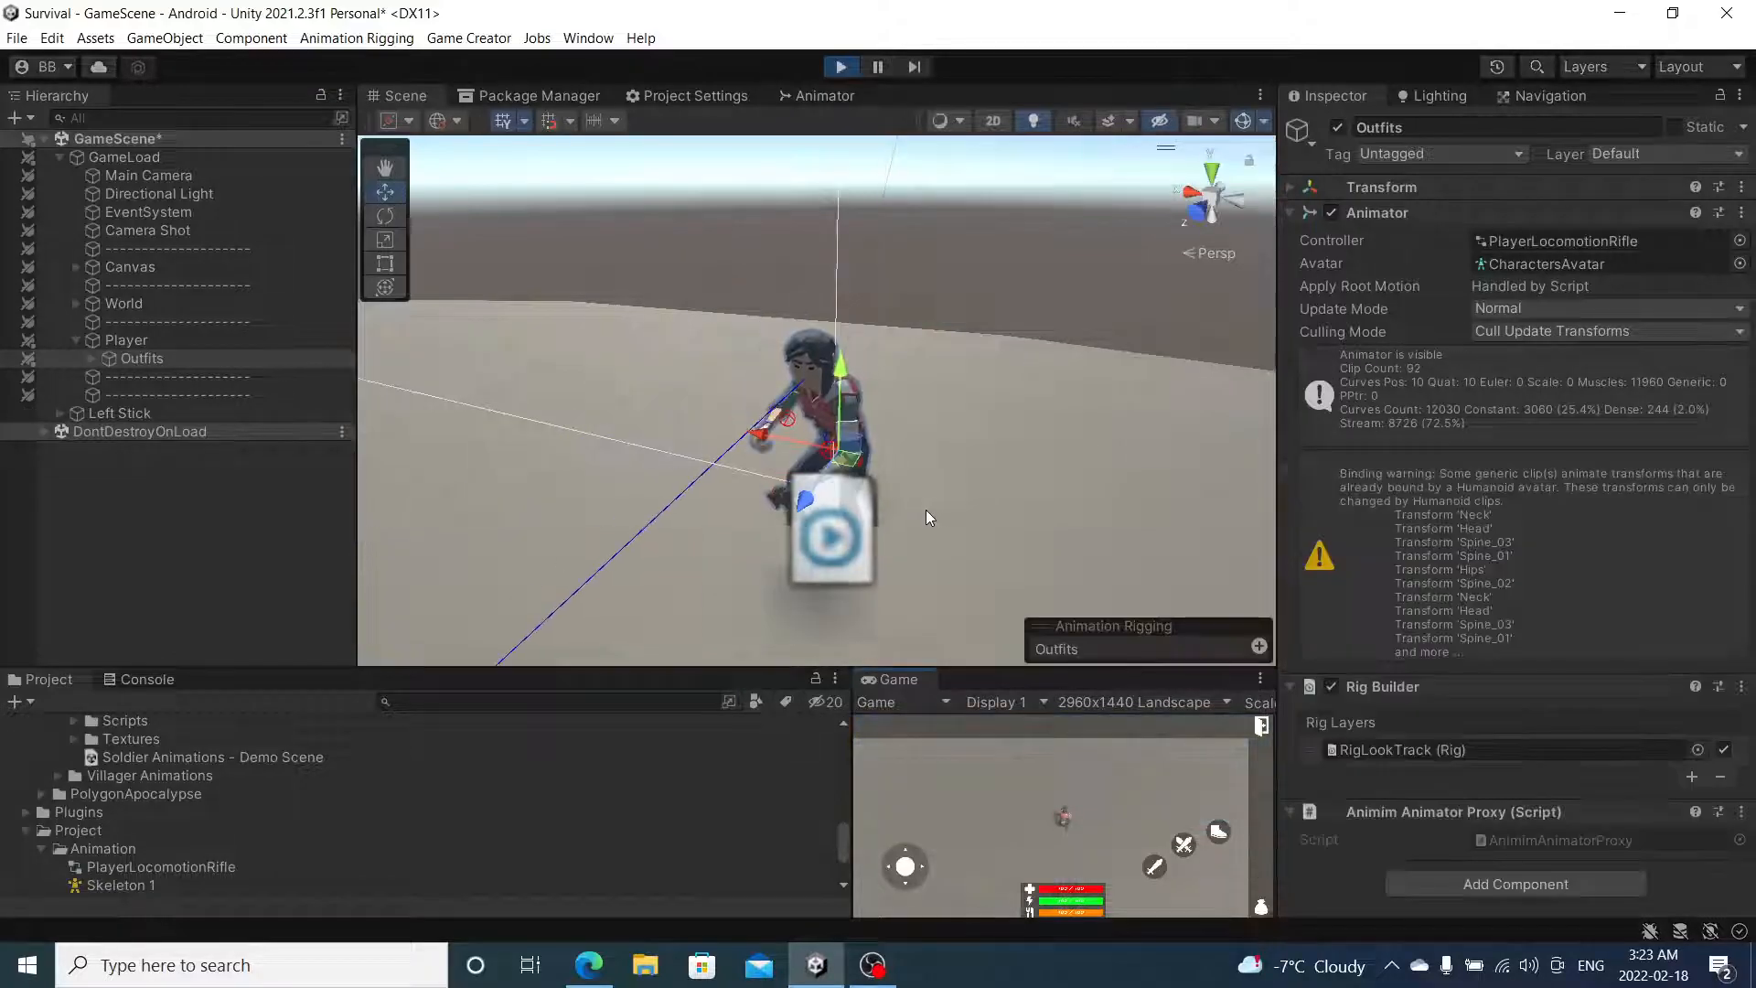
left_click(995, 272)
scroll(892, 389, "up", 8)
left_click_drag(771, 453, 1692, 476, "alt")
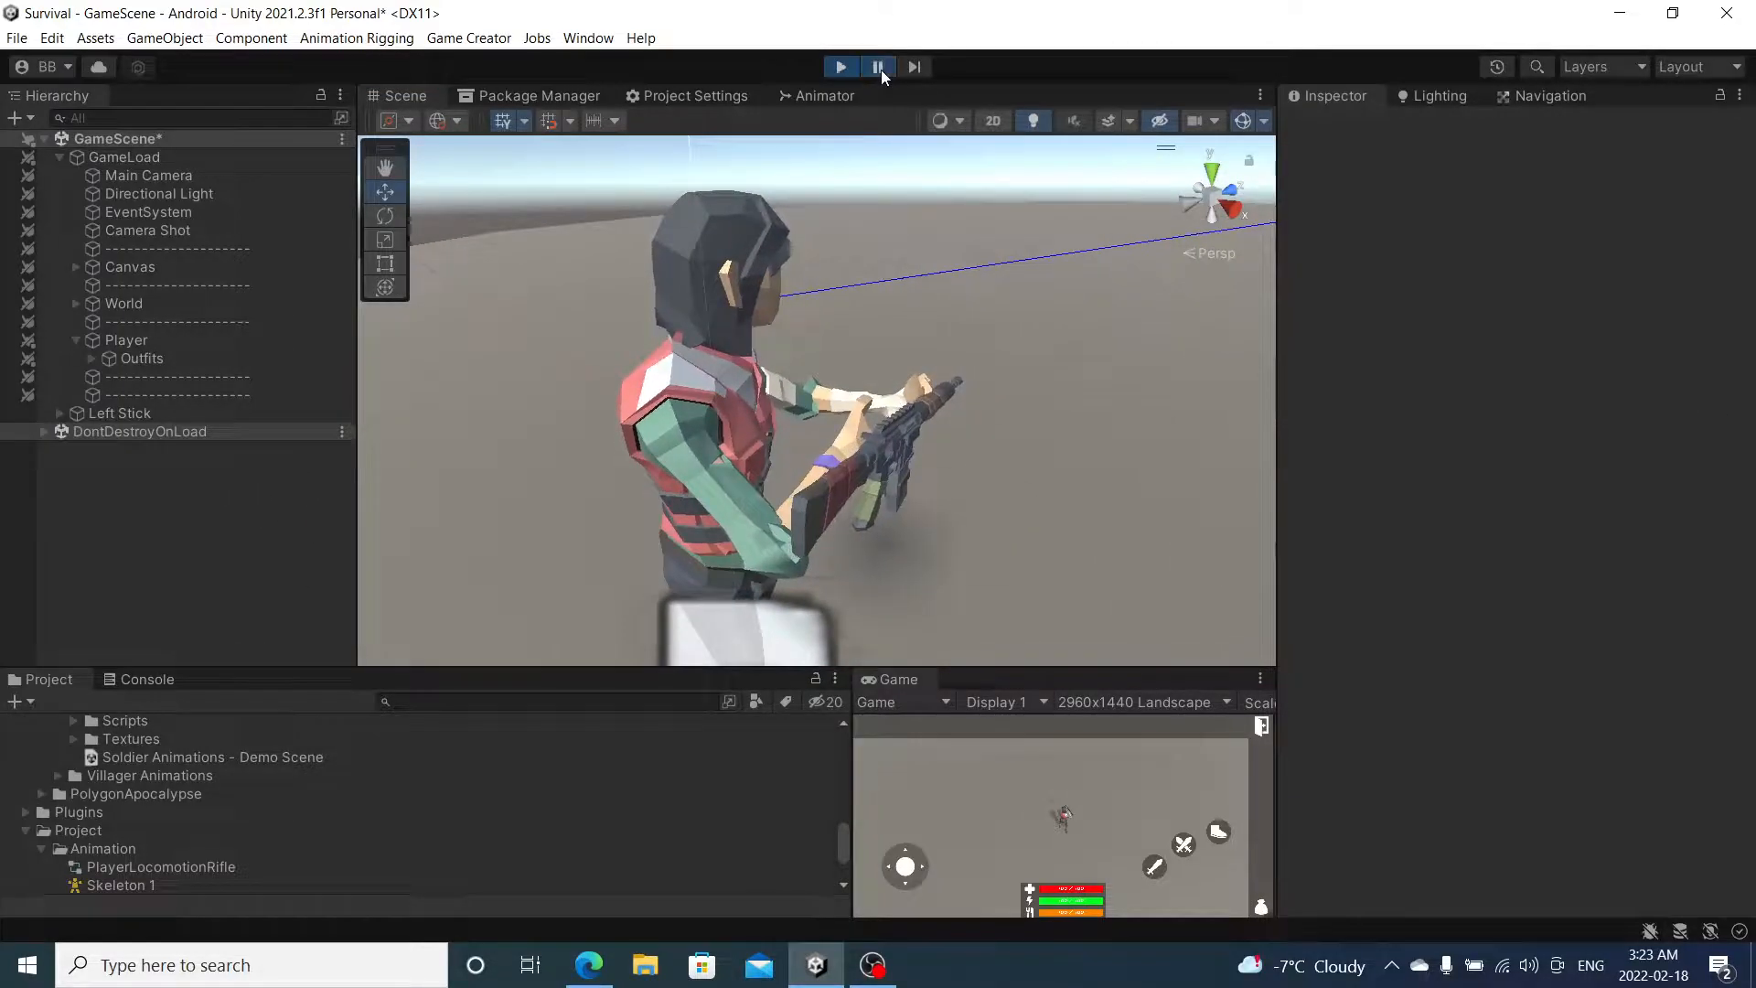
left_click(878, 68)
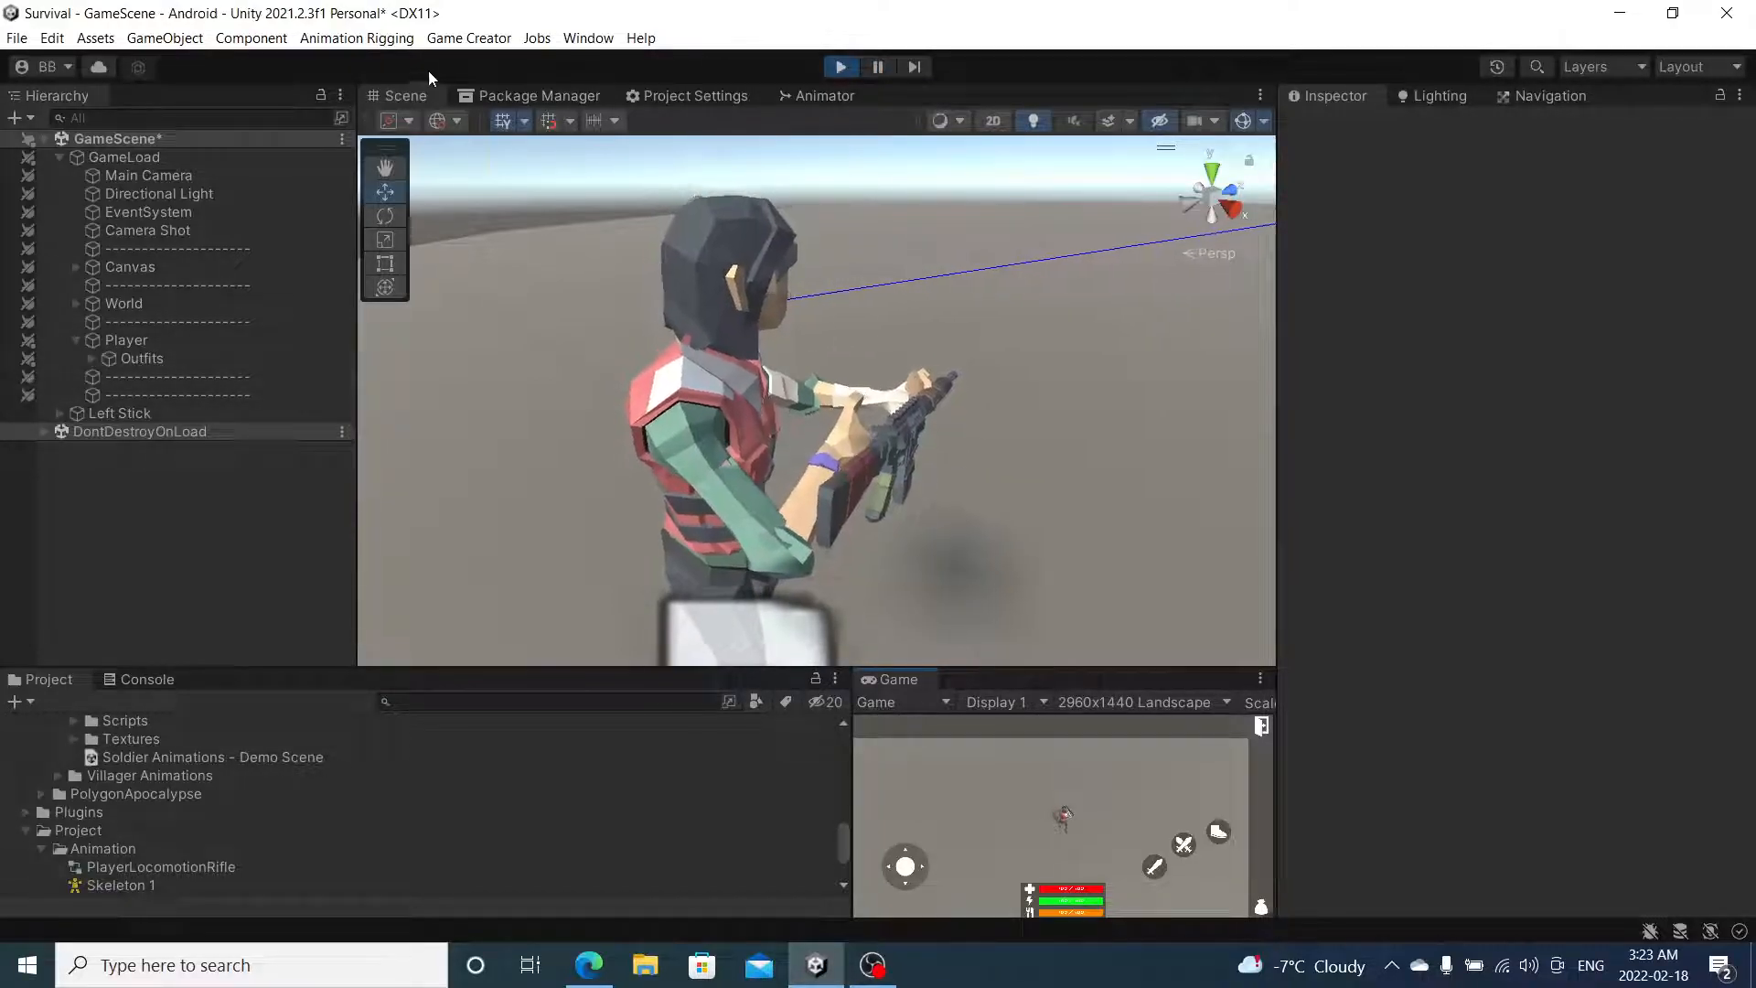
- Expand the running Player's bone hierarchy down to WeponsRanged under Hand_L and select SM_Wep_AssaultRifle_03
left_click(119, 413)
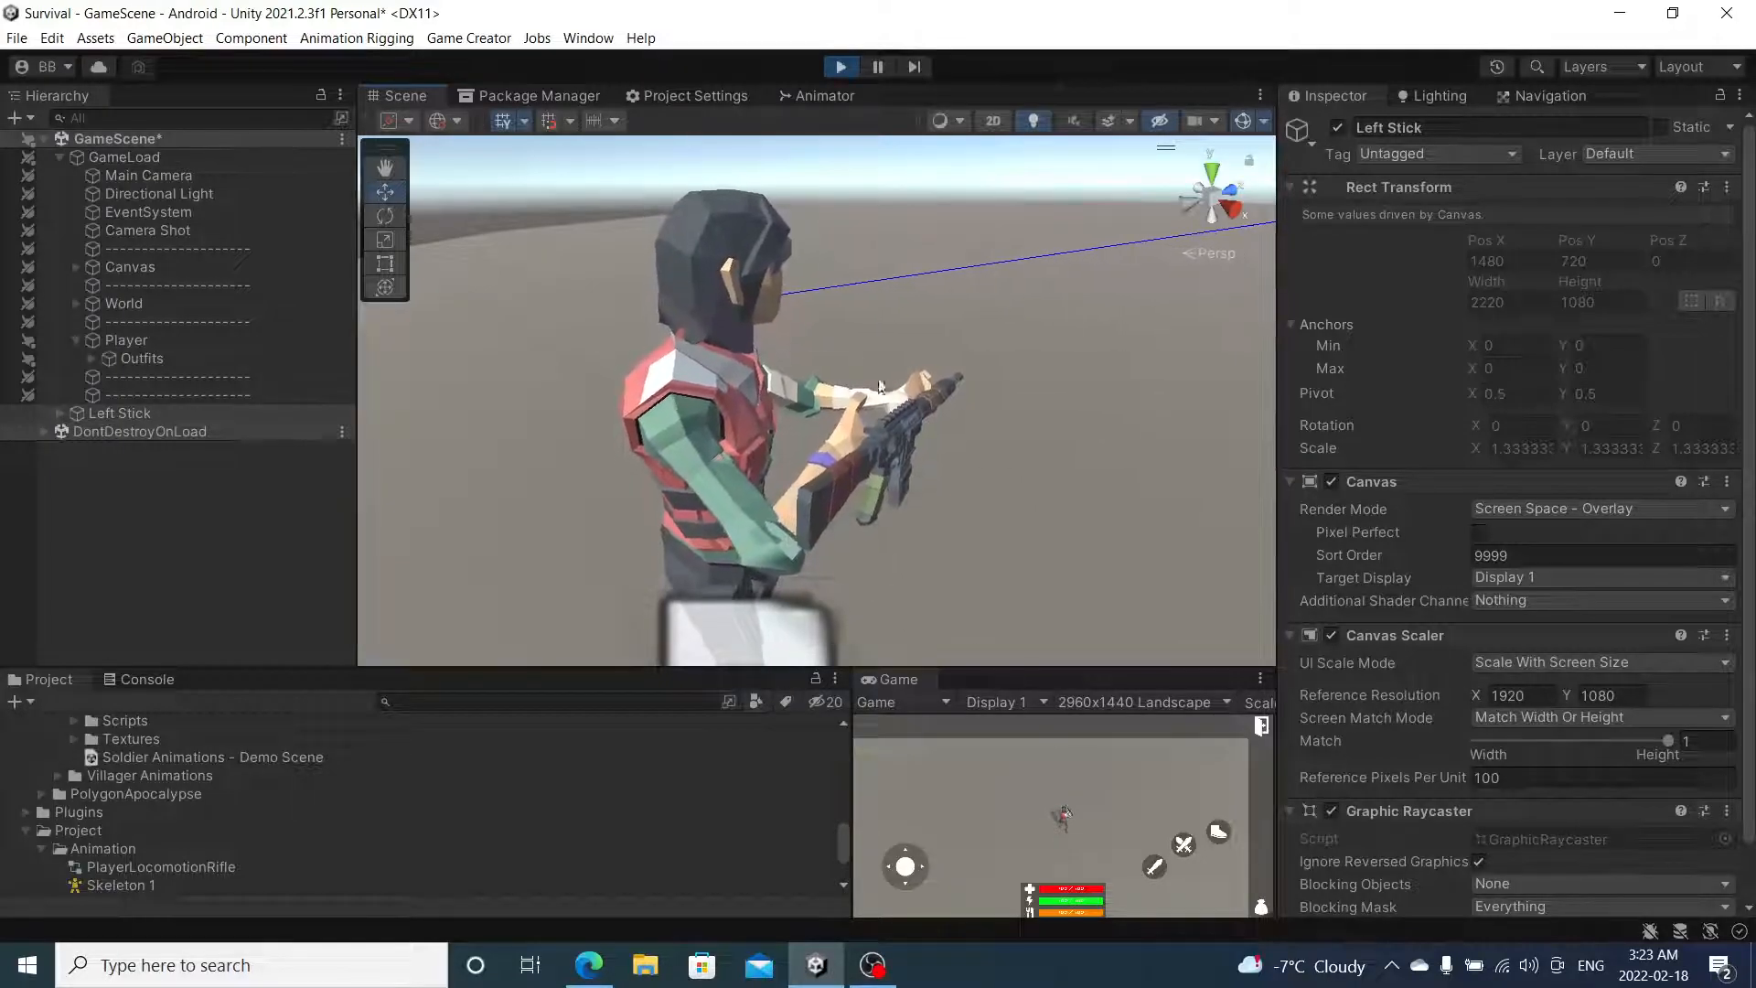
left_click(909, 424)
left_click(916, 426)
left_click_drag(923, 442, 836, 468, "alt")
left_click(836, 468)
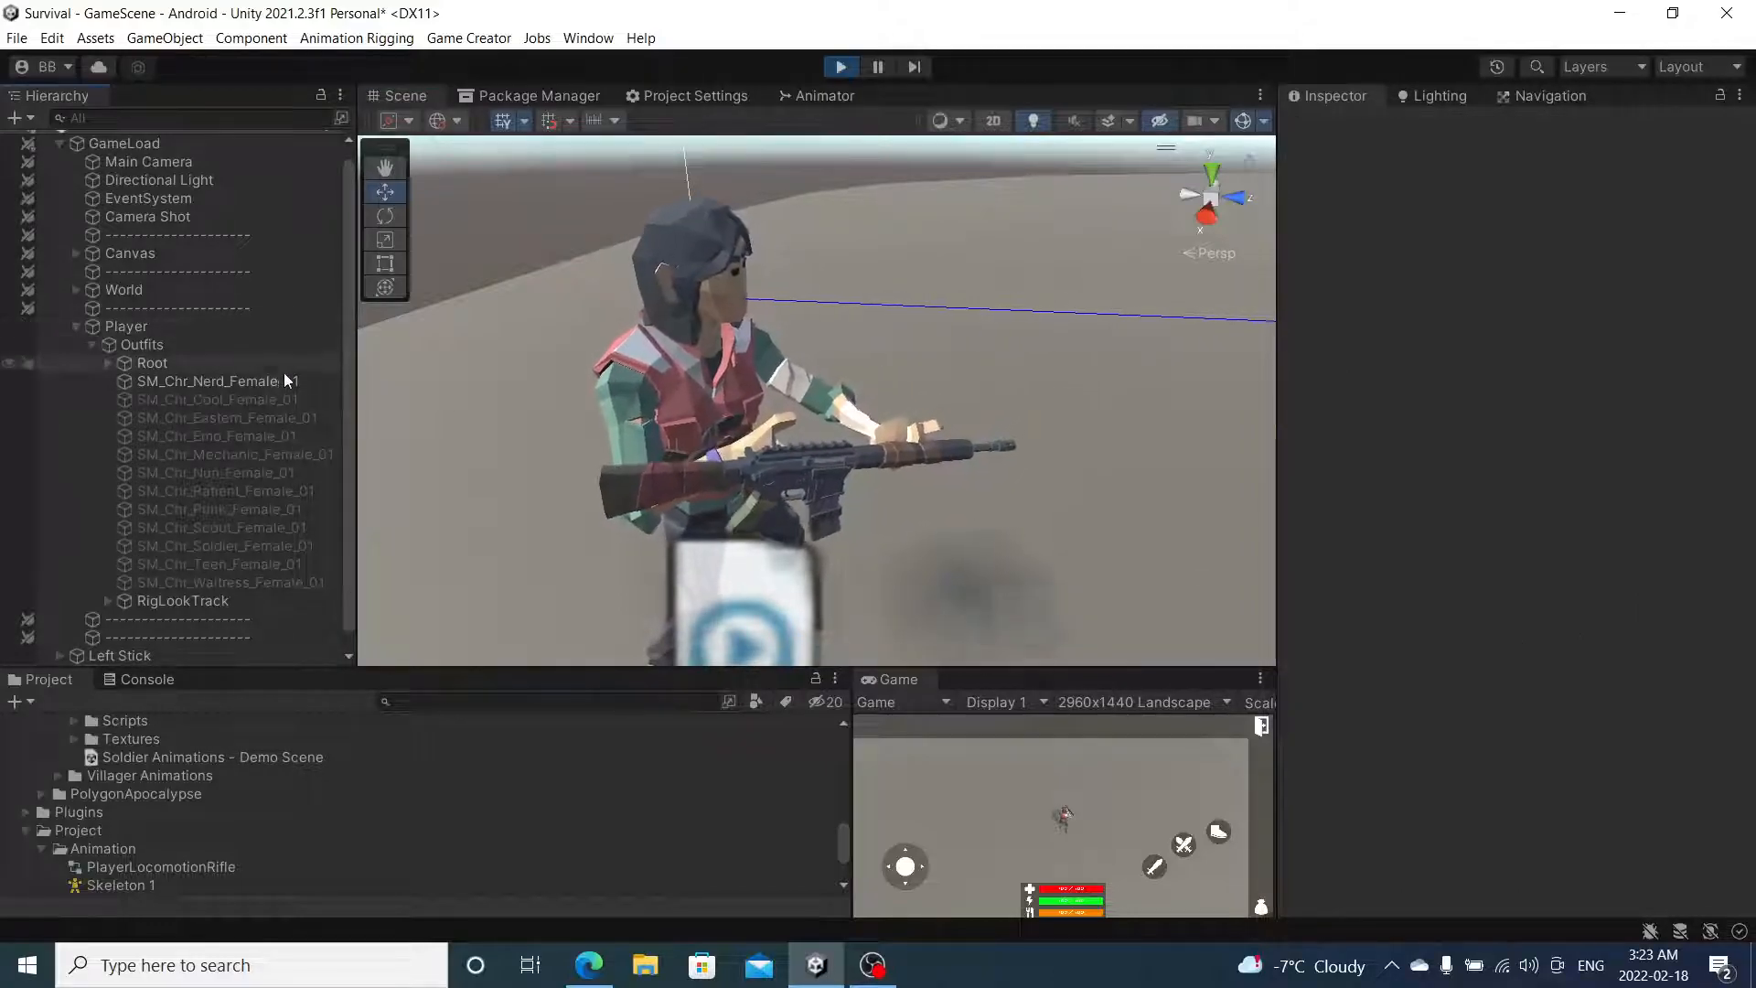
left_click(834, 462)
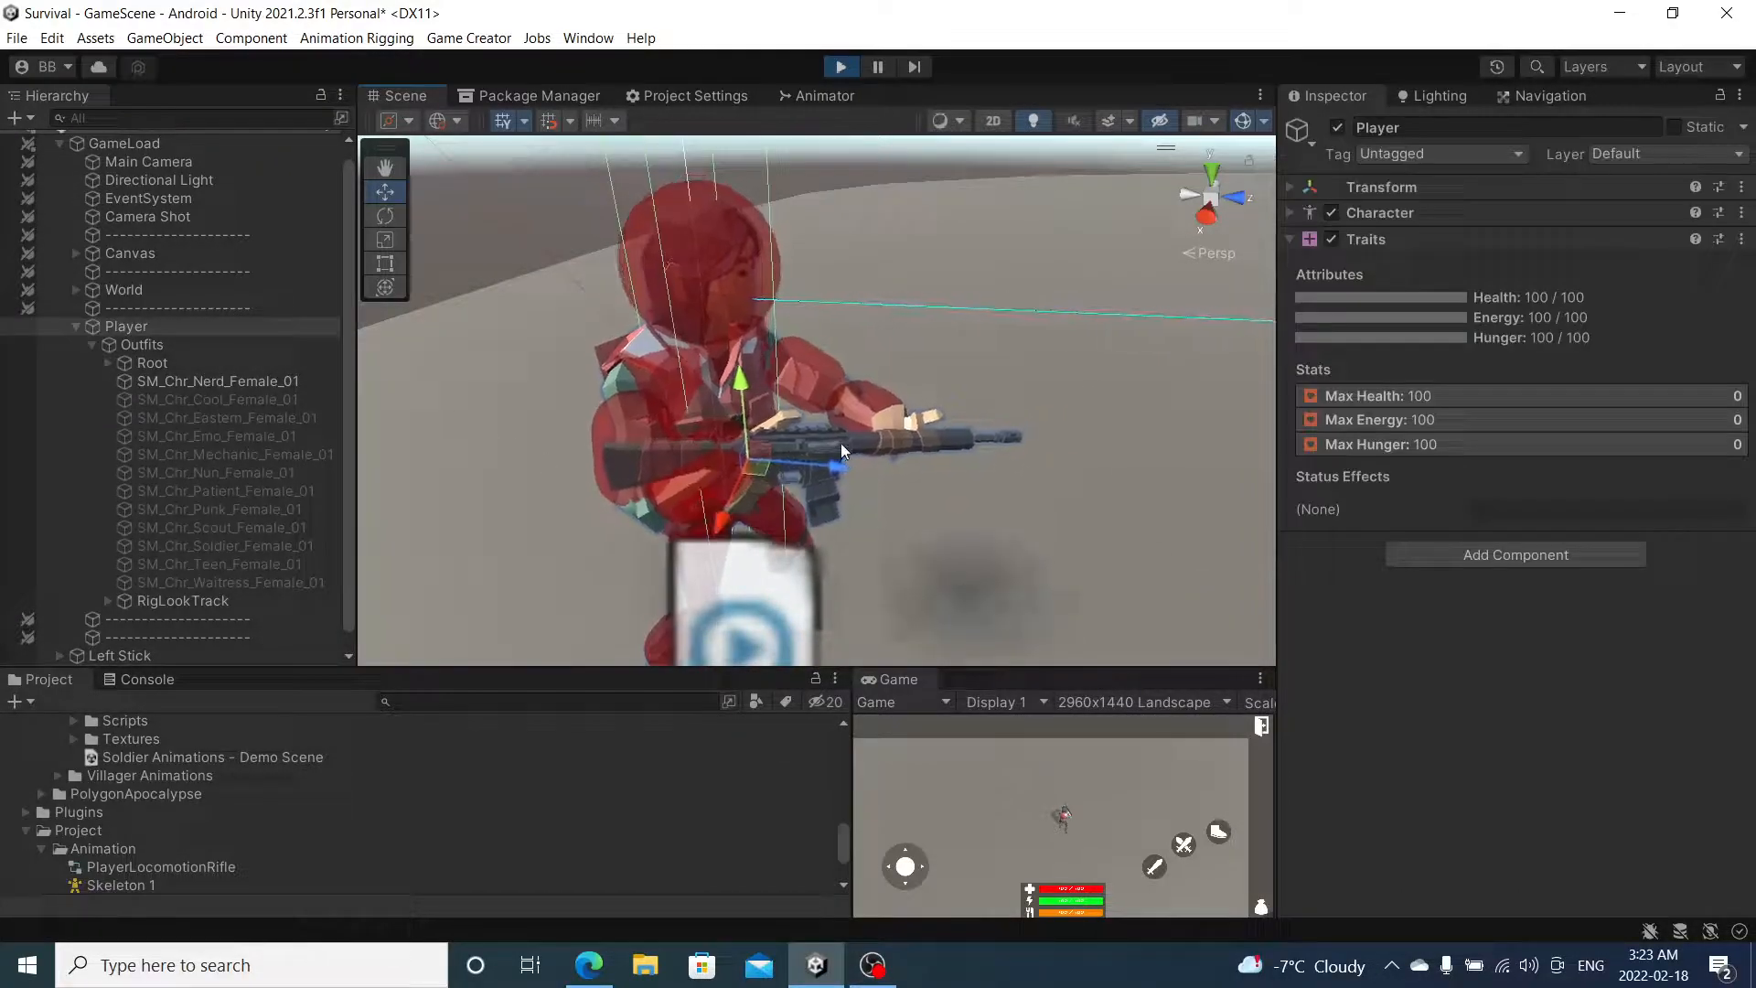
left_click(107, 366)
left_click(106, 366)
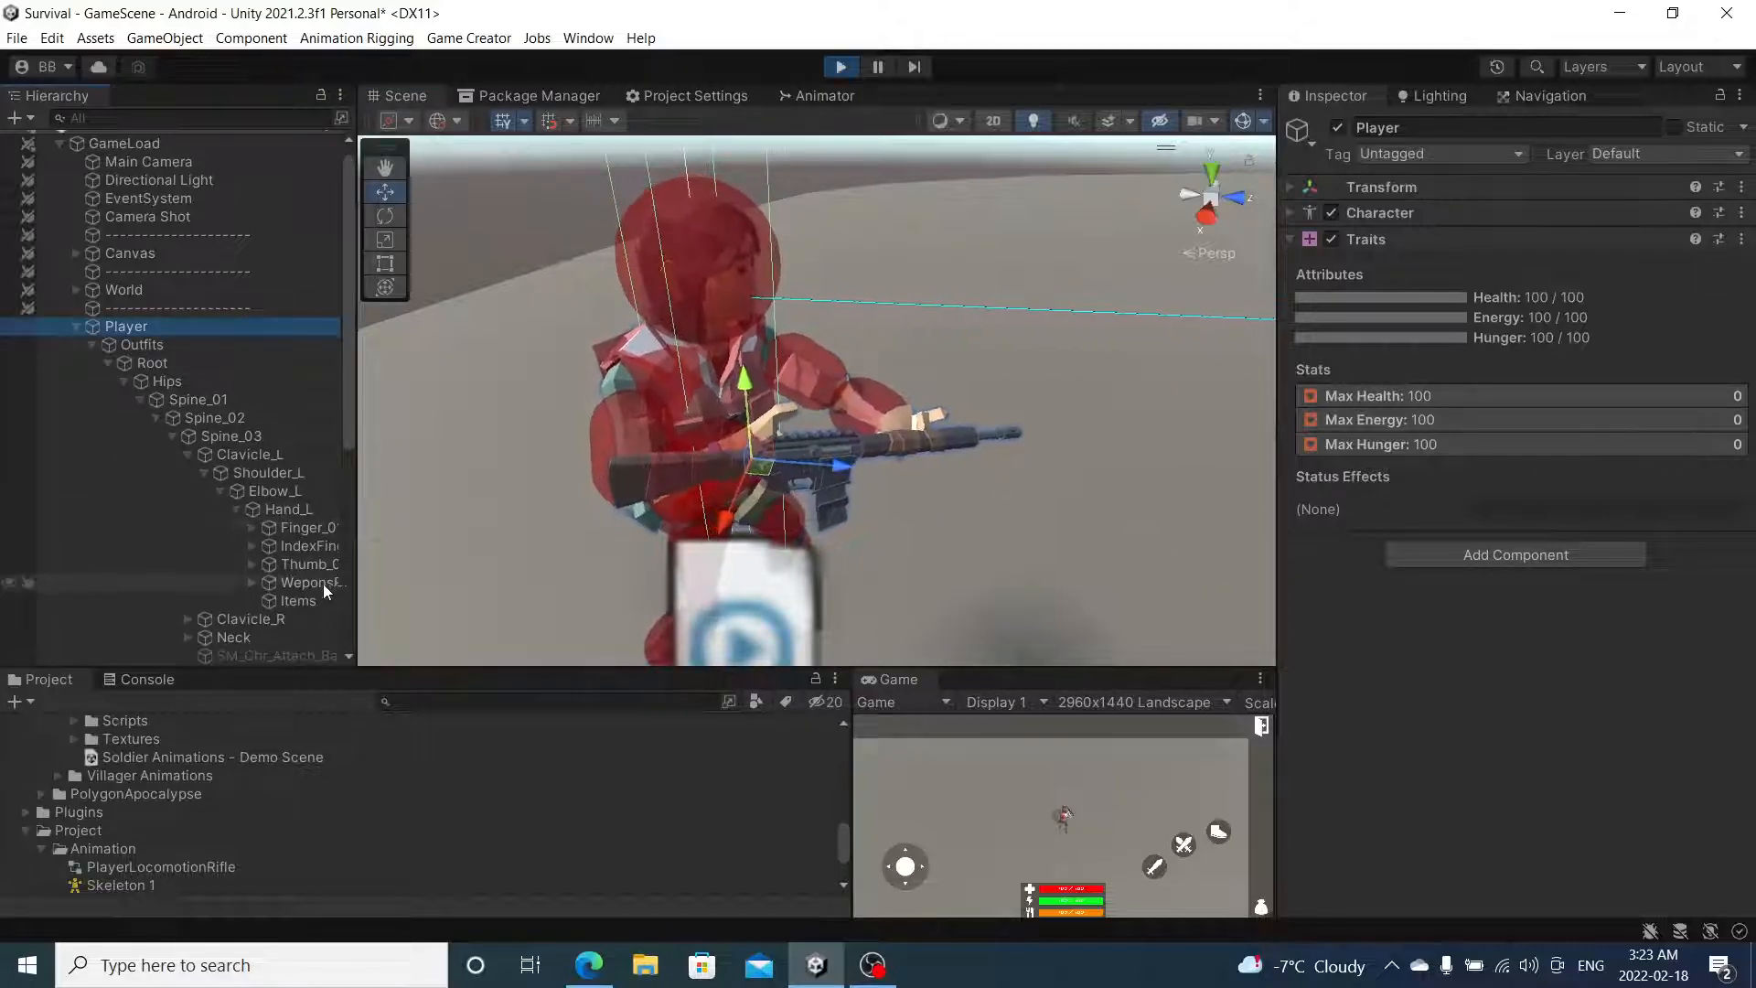
left_click_drag(359, 549, 460, 553)
left_click(251, 583)
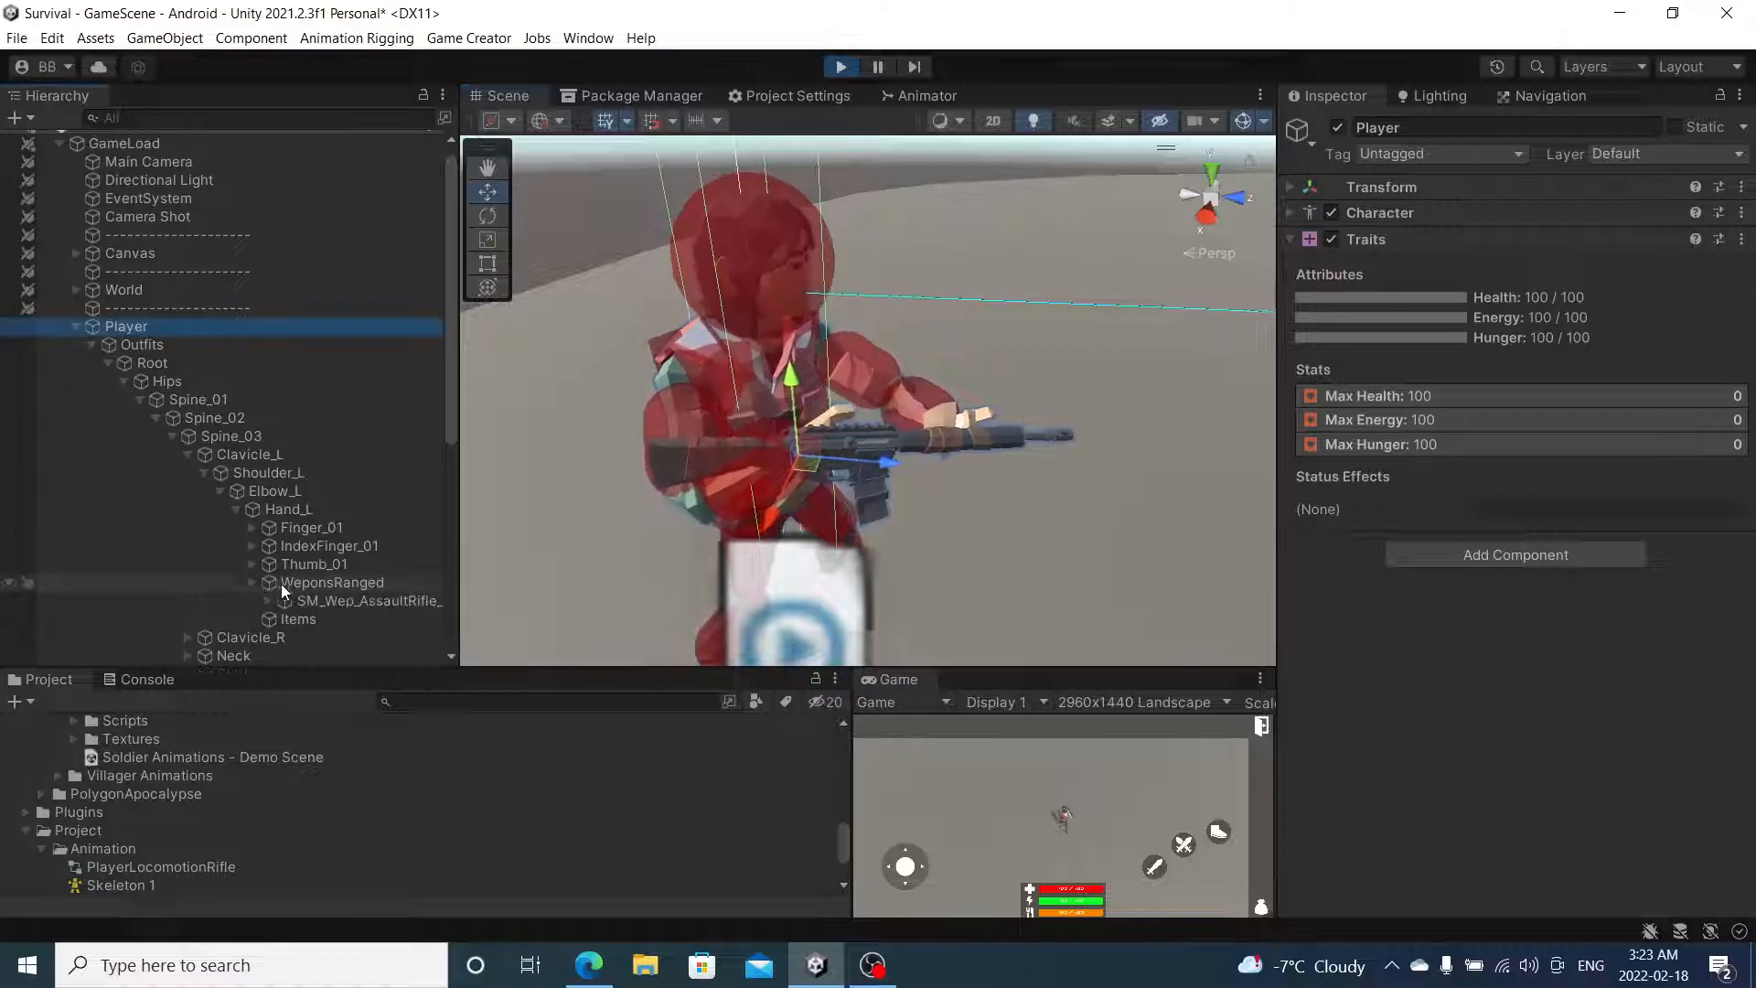
left_click(971, 448)
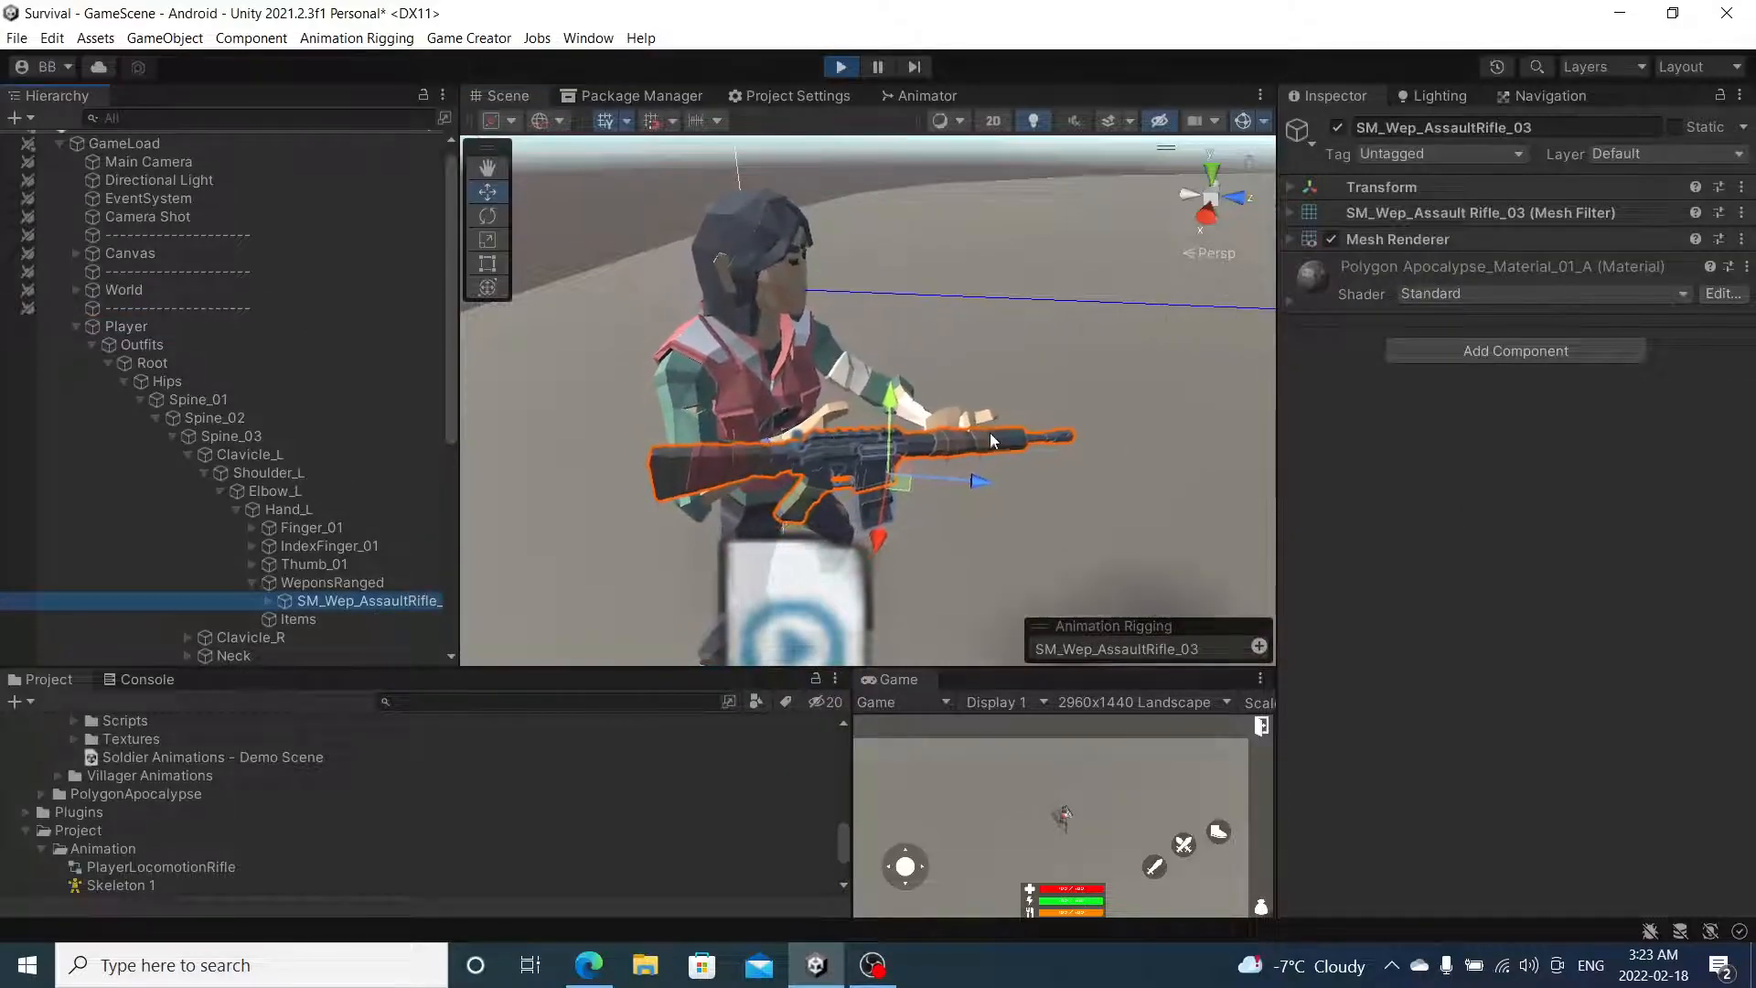
- Pause the running game and rotate the assault rifle about its vertical axis to line up with the character's hands
left_click_drag(972, 447, 875, 432, "alt")
key("e")
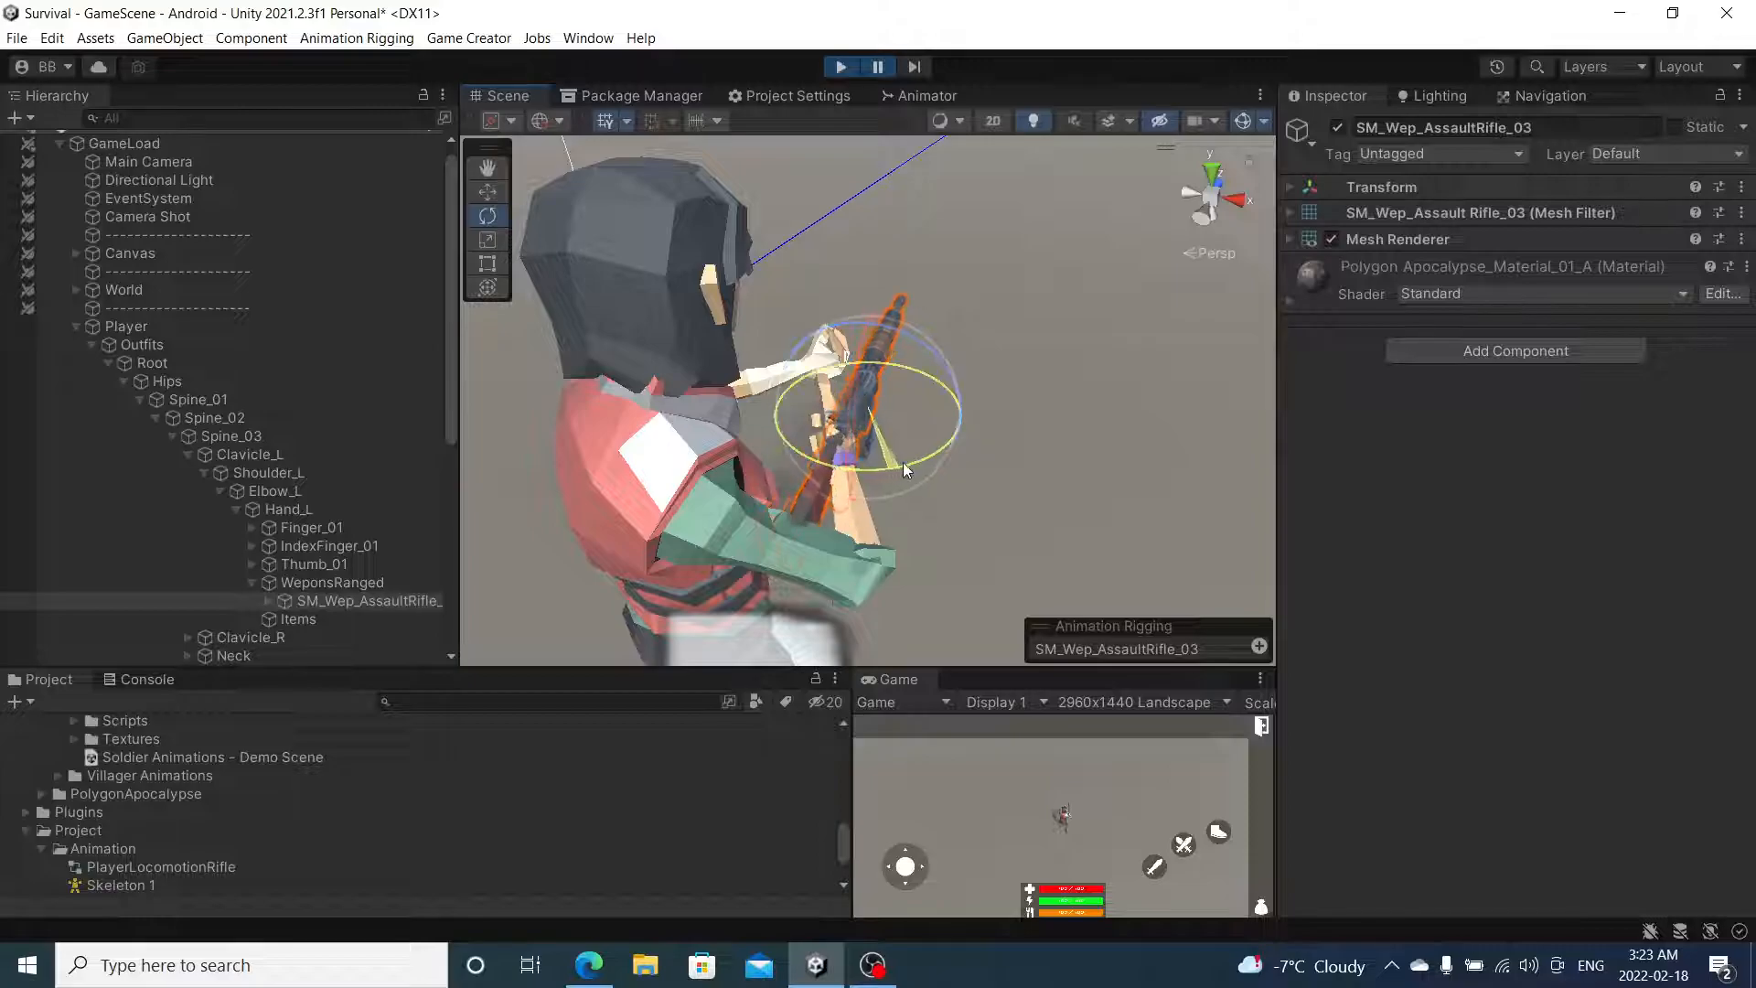
left_click_drag(845, 414, 853, 187, "alt")
left_click_drag(902, 287, 852, 430, "alt")
key("e")
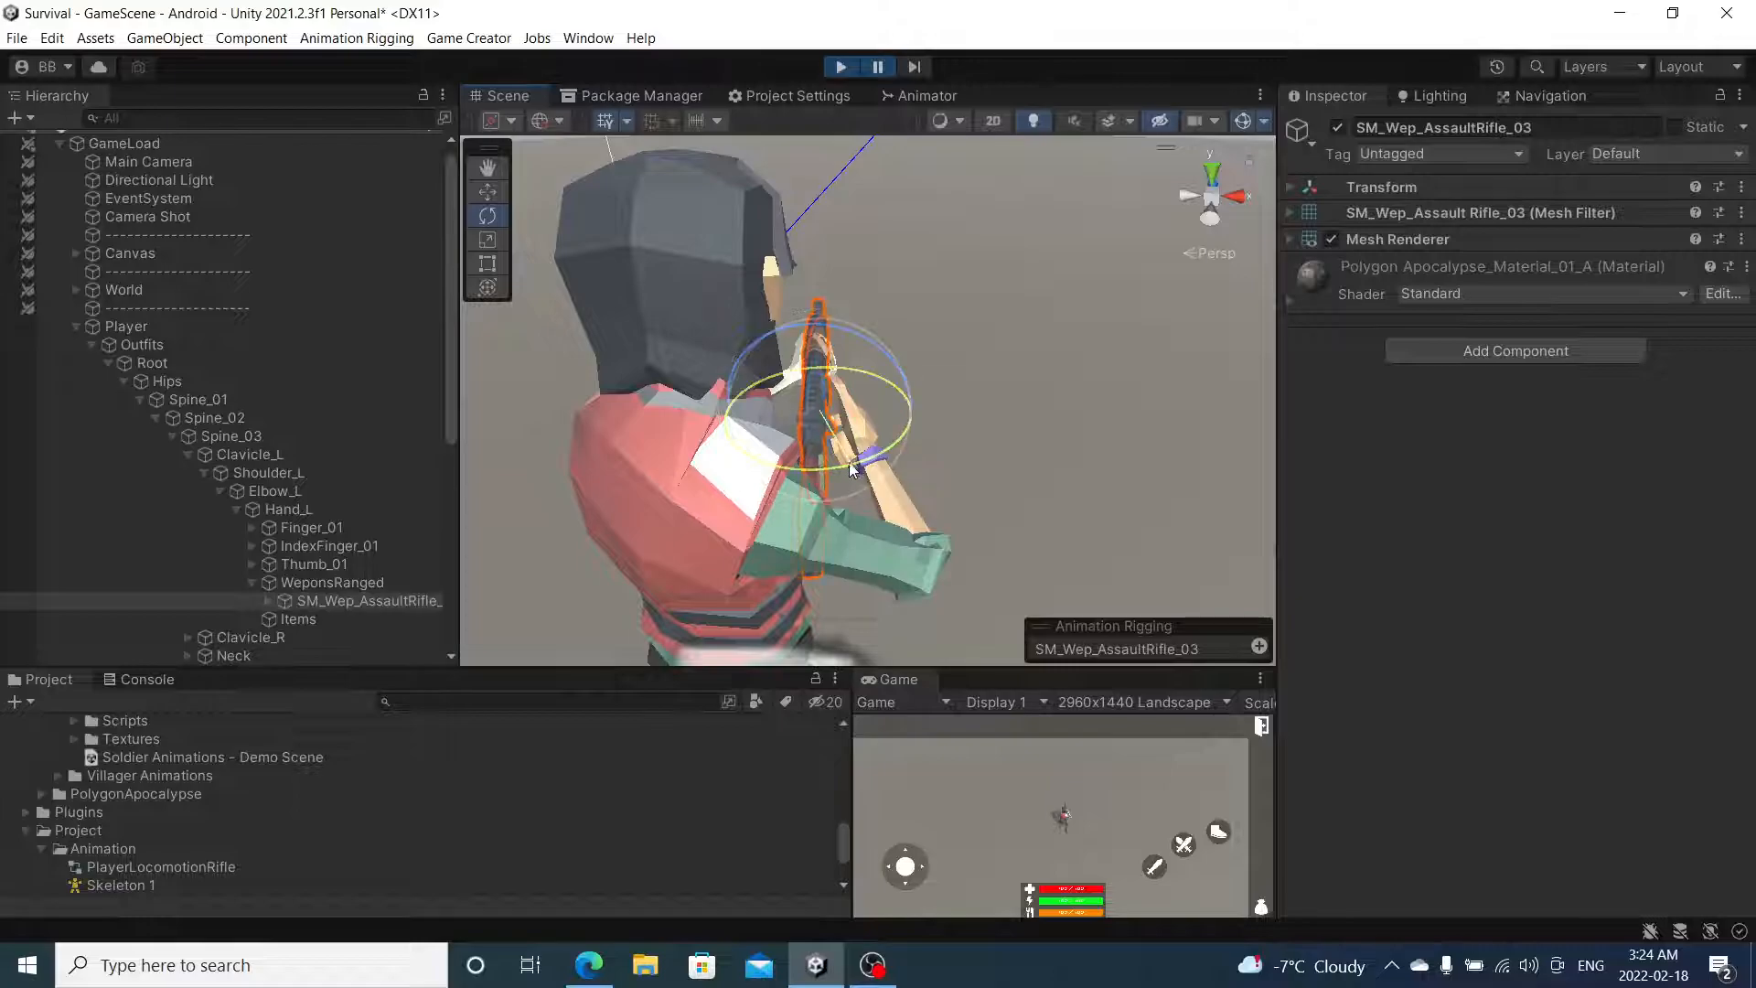
- Move and tilt the rifle into both hands, at about position -0.763, 0.368, -0.354 and rotation 7.3, -25.4, -184.3
left_click_drag(804, 402, 931, 442, "alt")
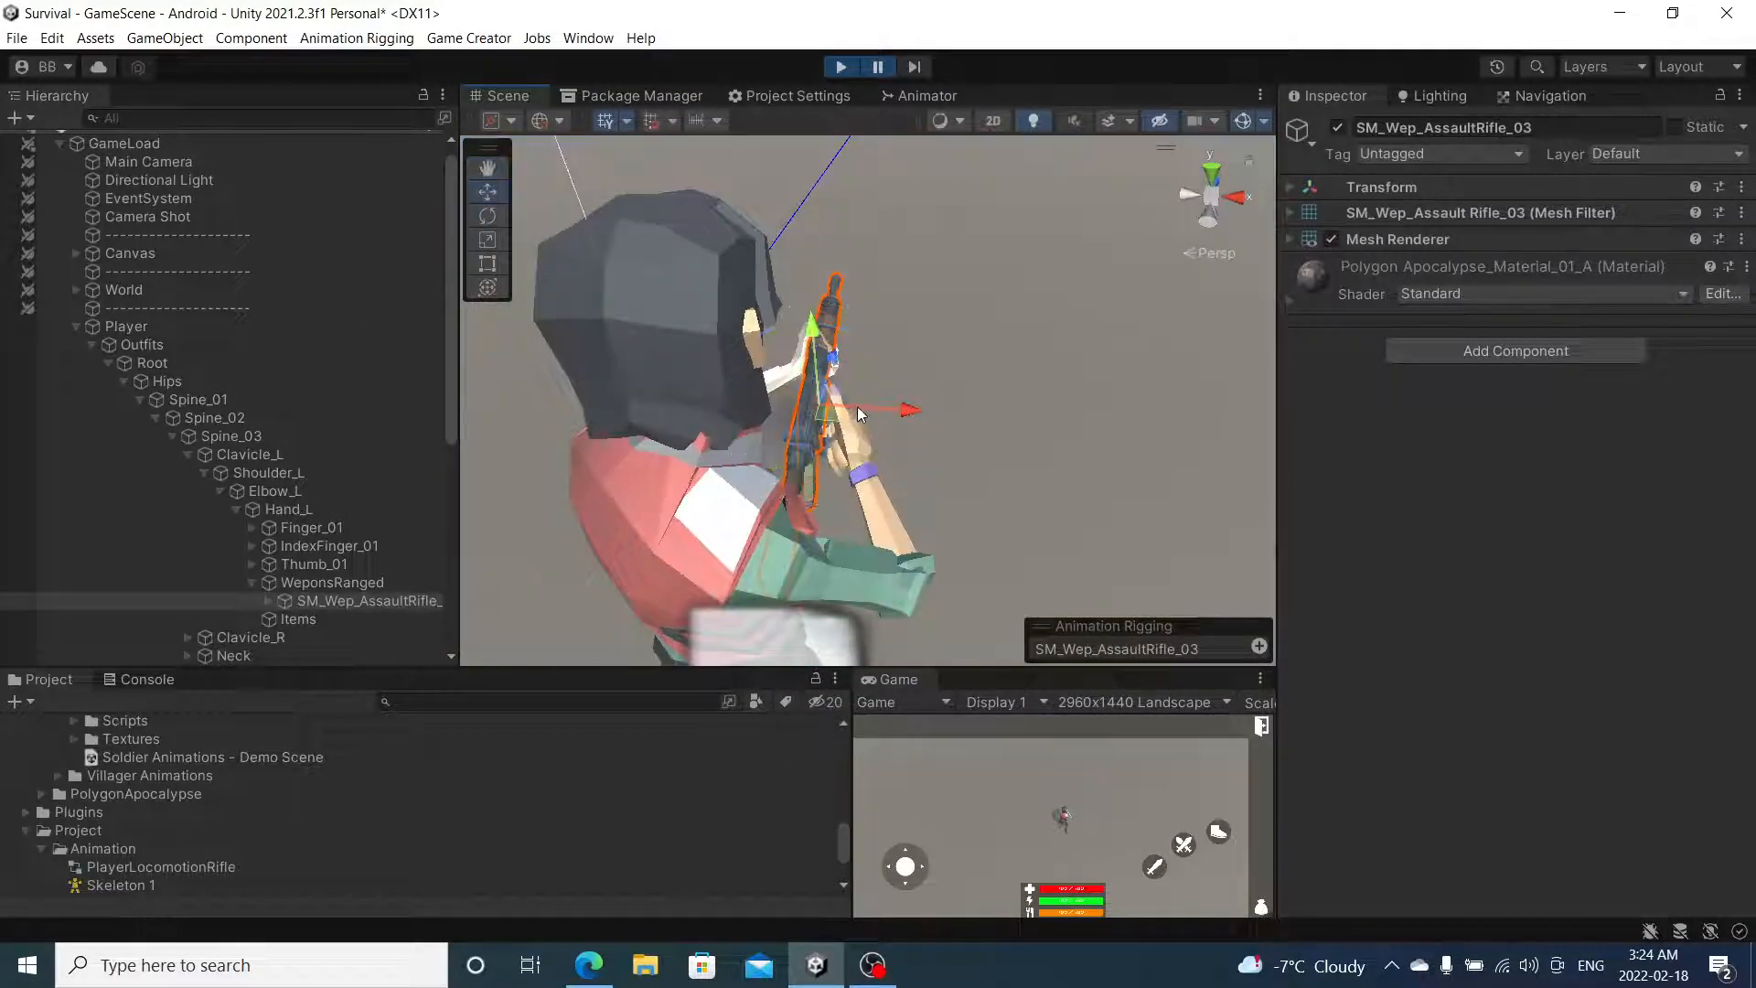
left_click_drag(829, 351, 1006, 279, "alt")
left_click_drag(1023, 345, 855, 265, "alt")
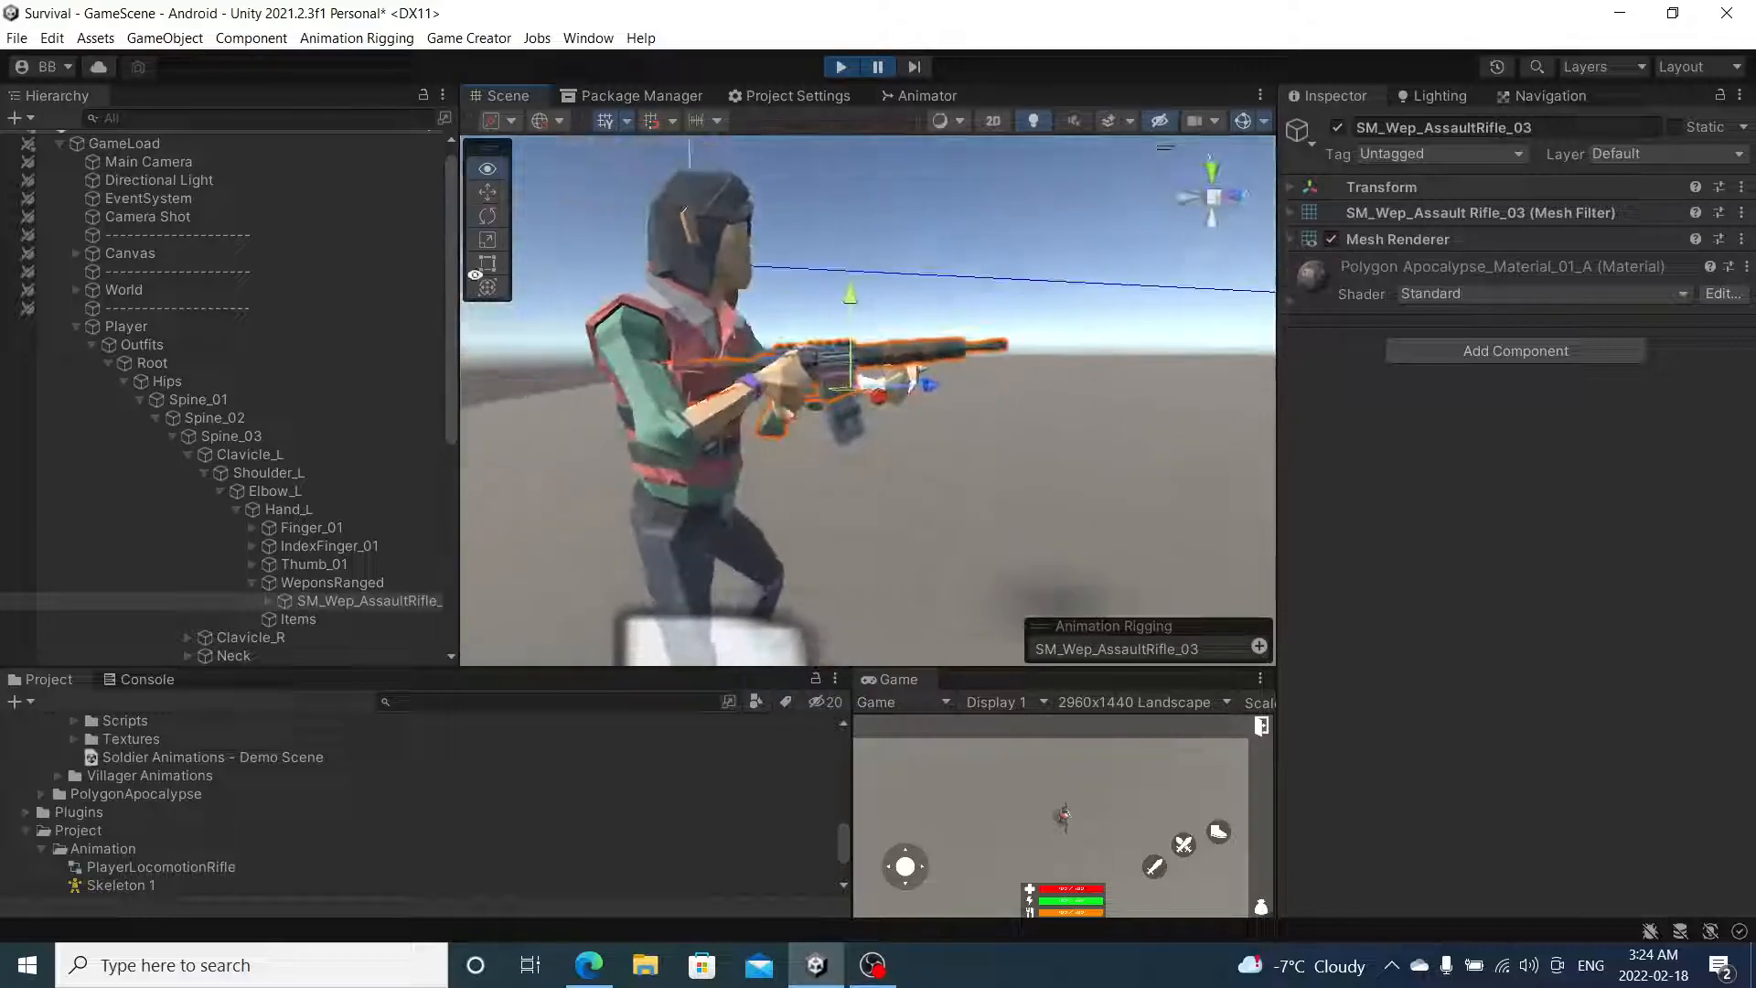
key("e")
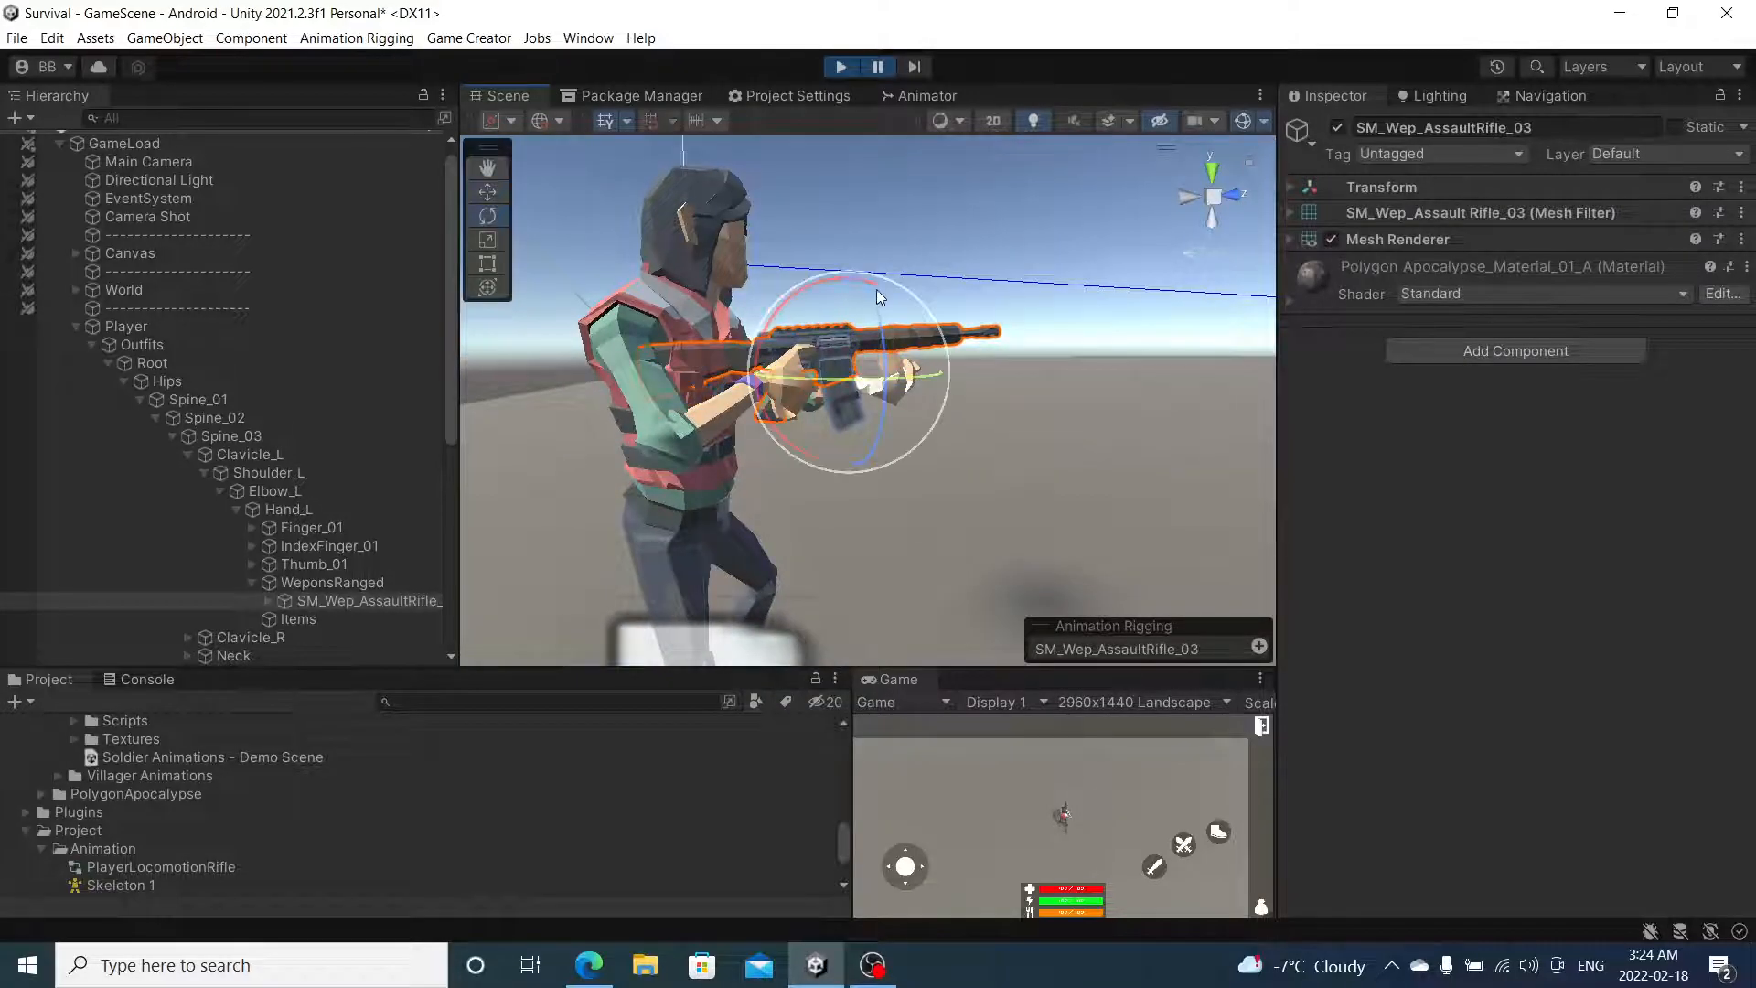
left_click_drag(826, 292, 1032, 405, "alt")
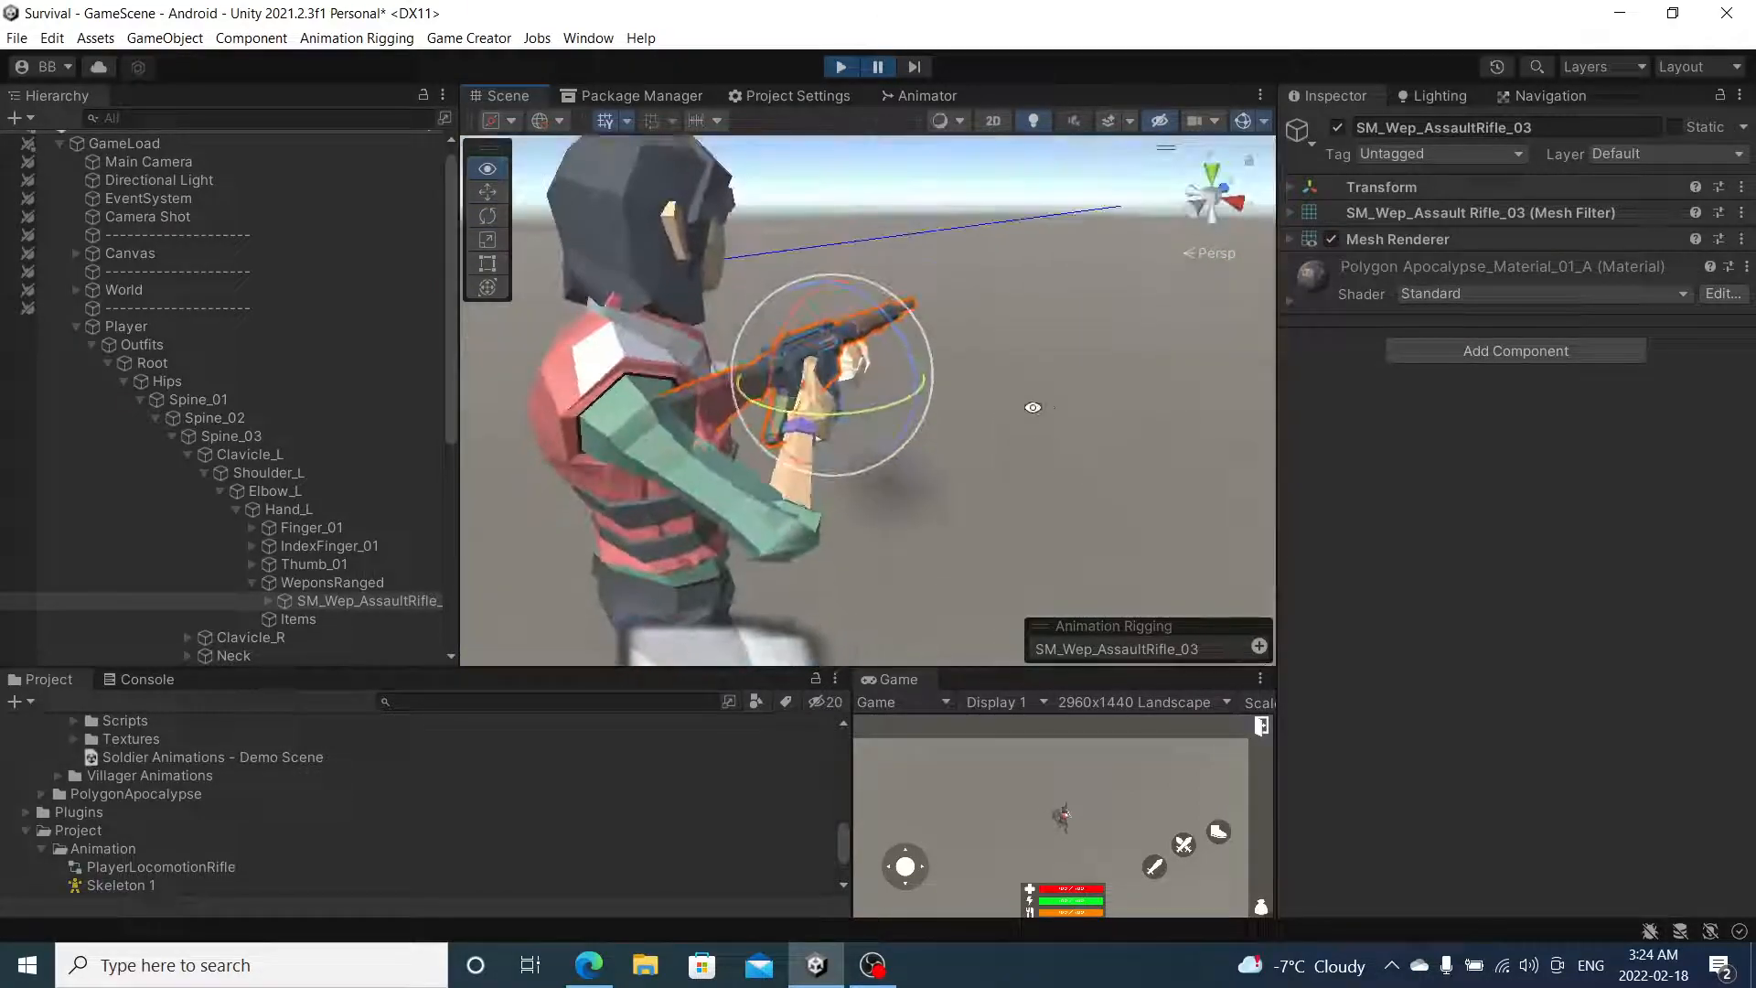
- Copy the adjusted rifle's whole Transform component and stop the running game
left_click(1560, 195)
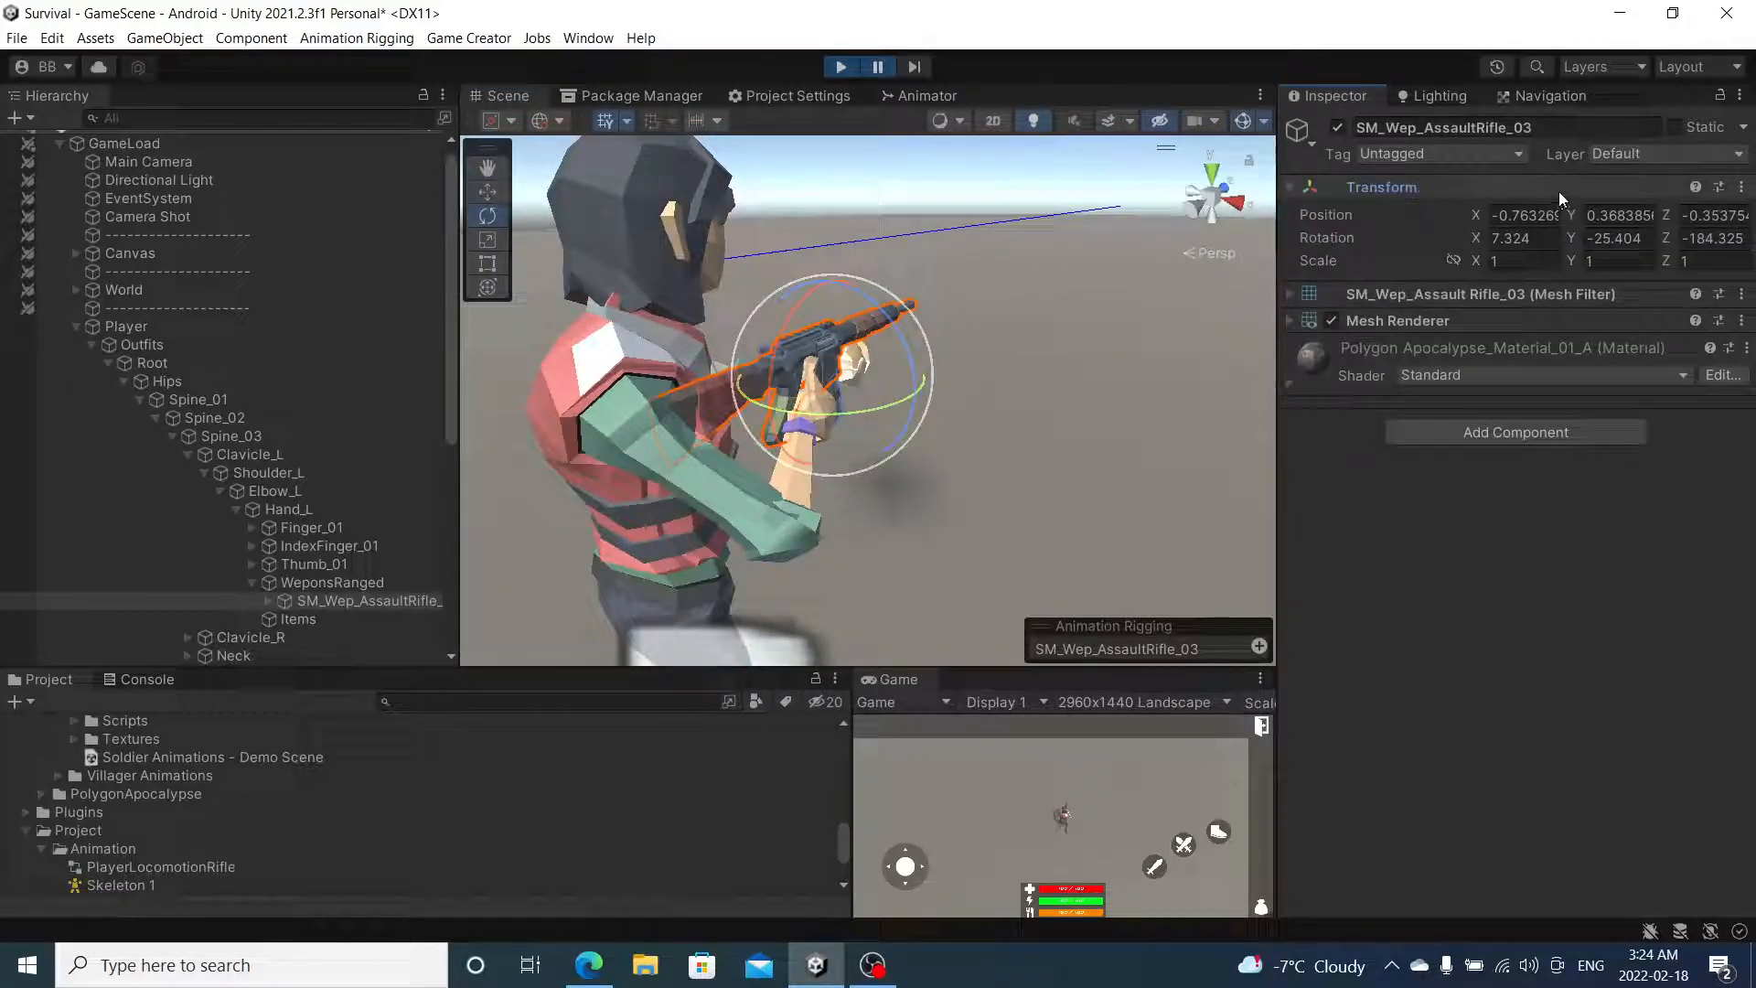
left_click(1741, 187)
mouse_move(1636, 352)
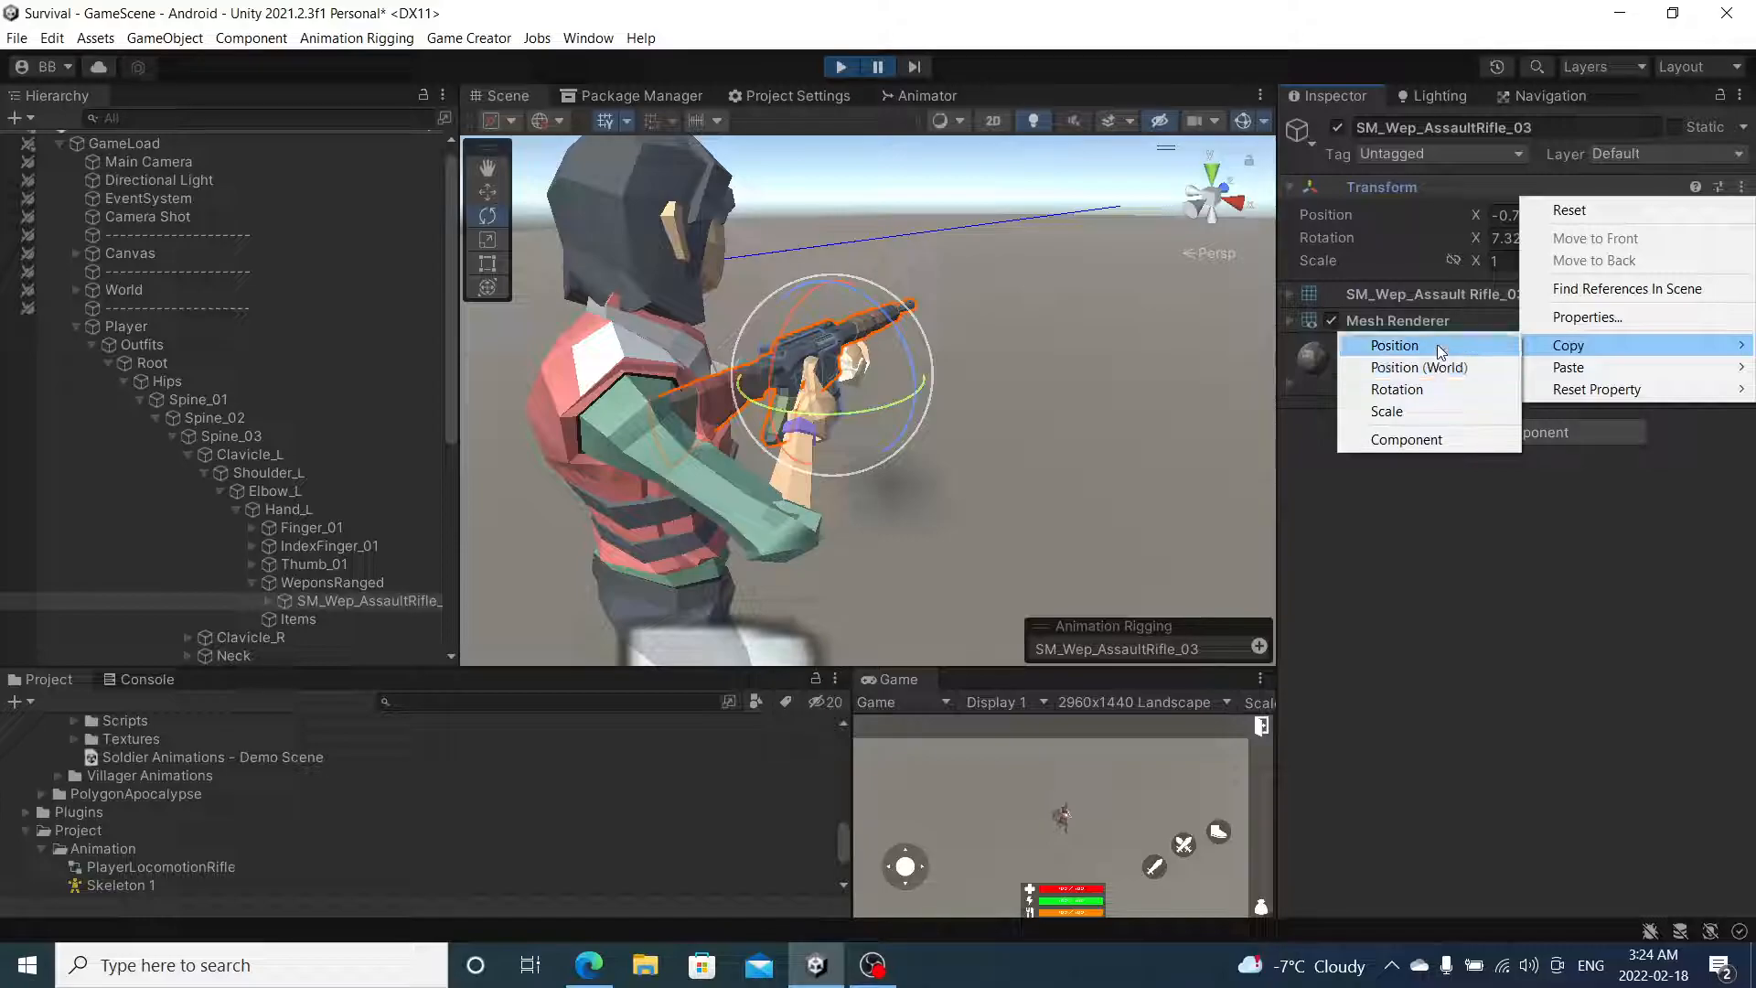
left_click(1427, 440)
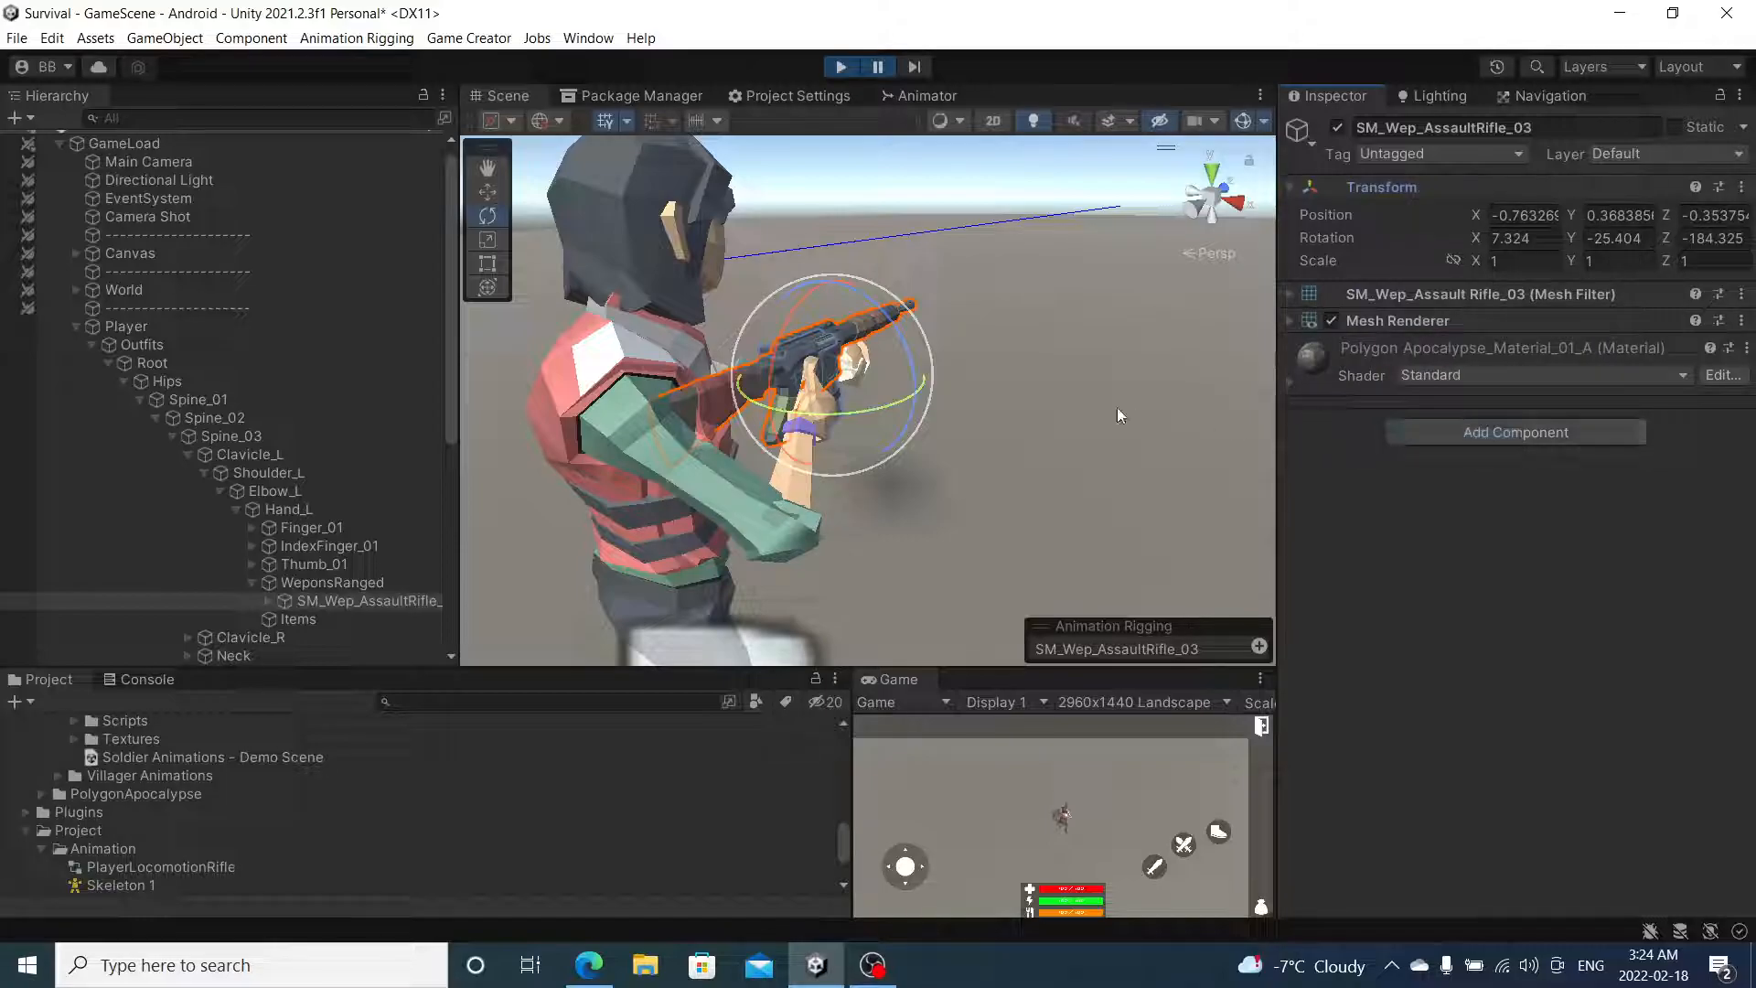
left_click(839, 66)
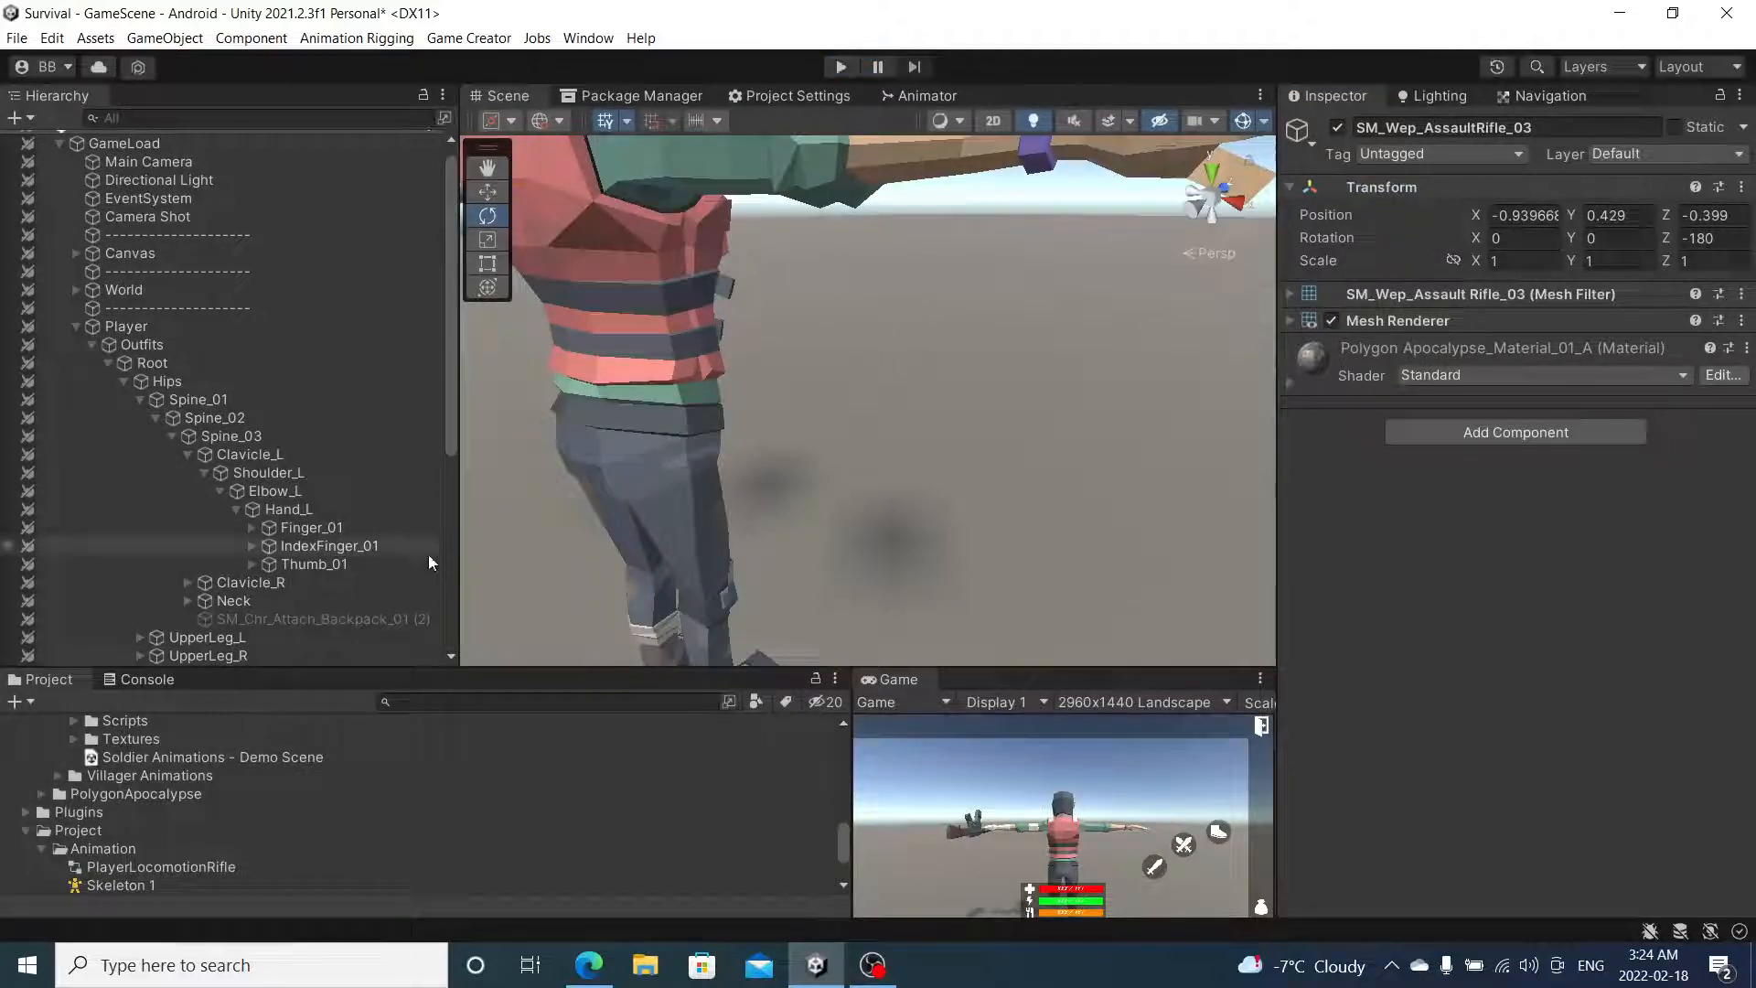
- Paste the copied Transform component values onto SM_Wep_AssaultRifle_03 under WeponsRanged in edit mode
scroll(269, 452, "down", 6)
key("f")
left_click_drag(903, 403, 987, 407, "alt")
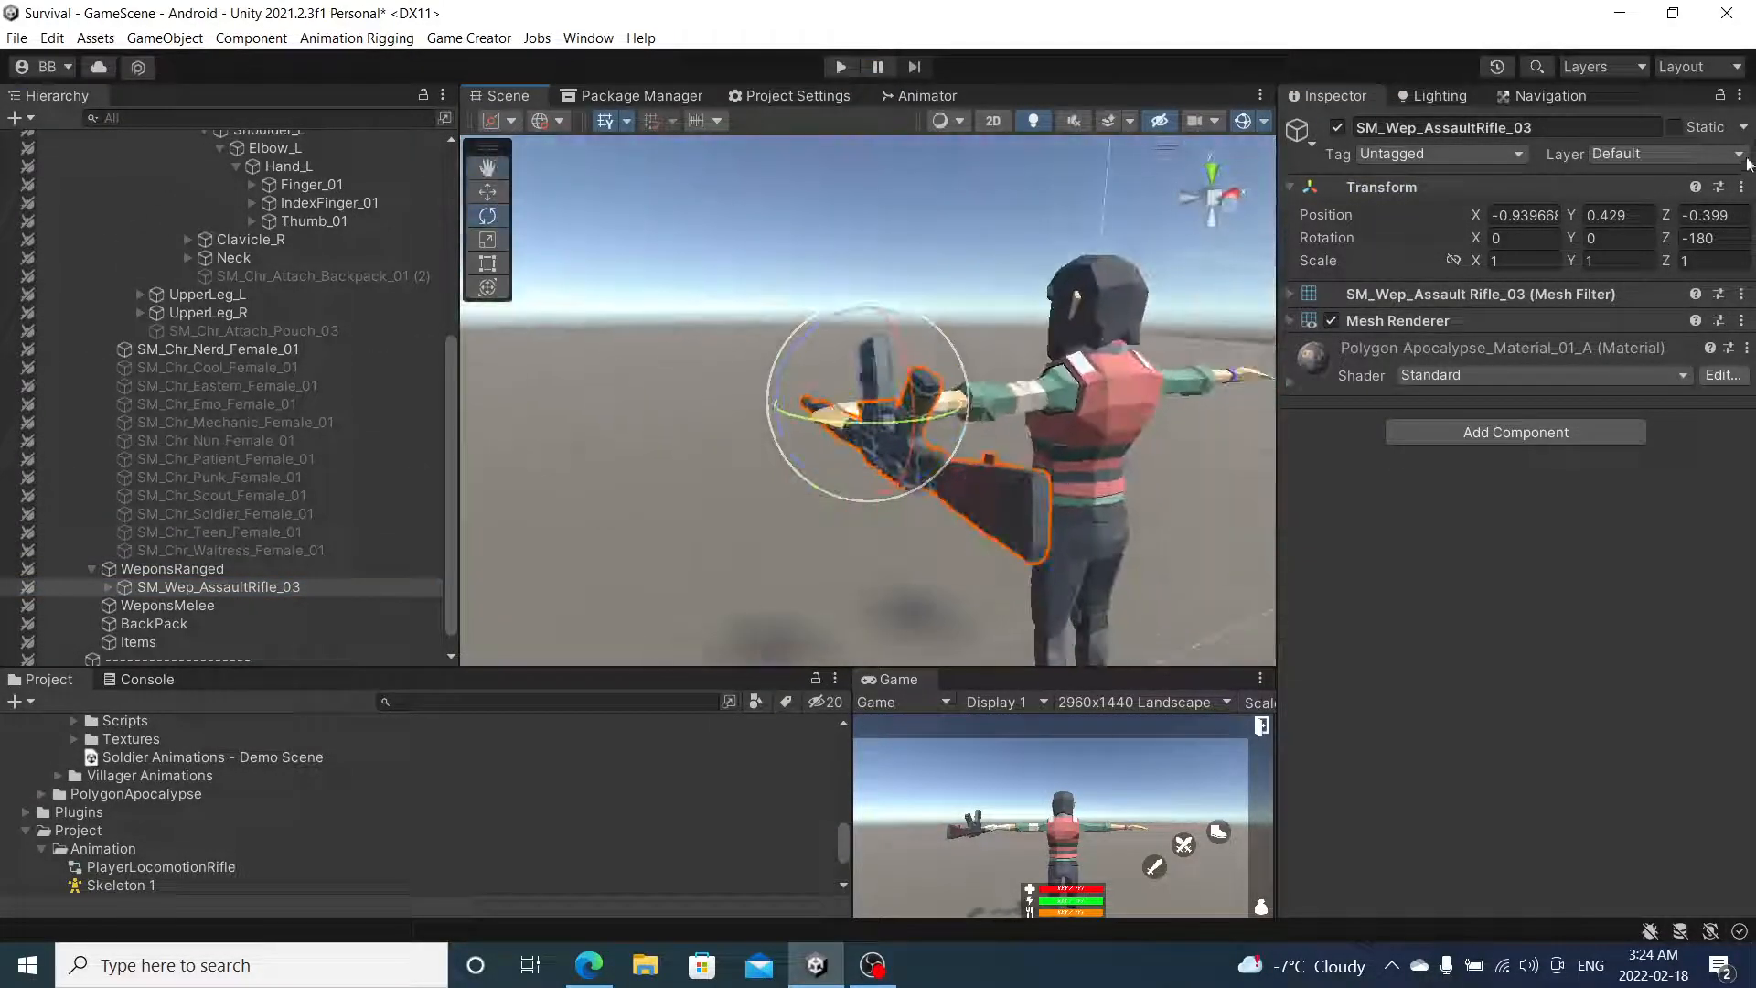
left_click(1741, 186)
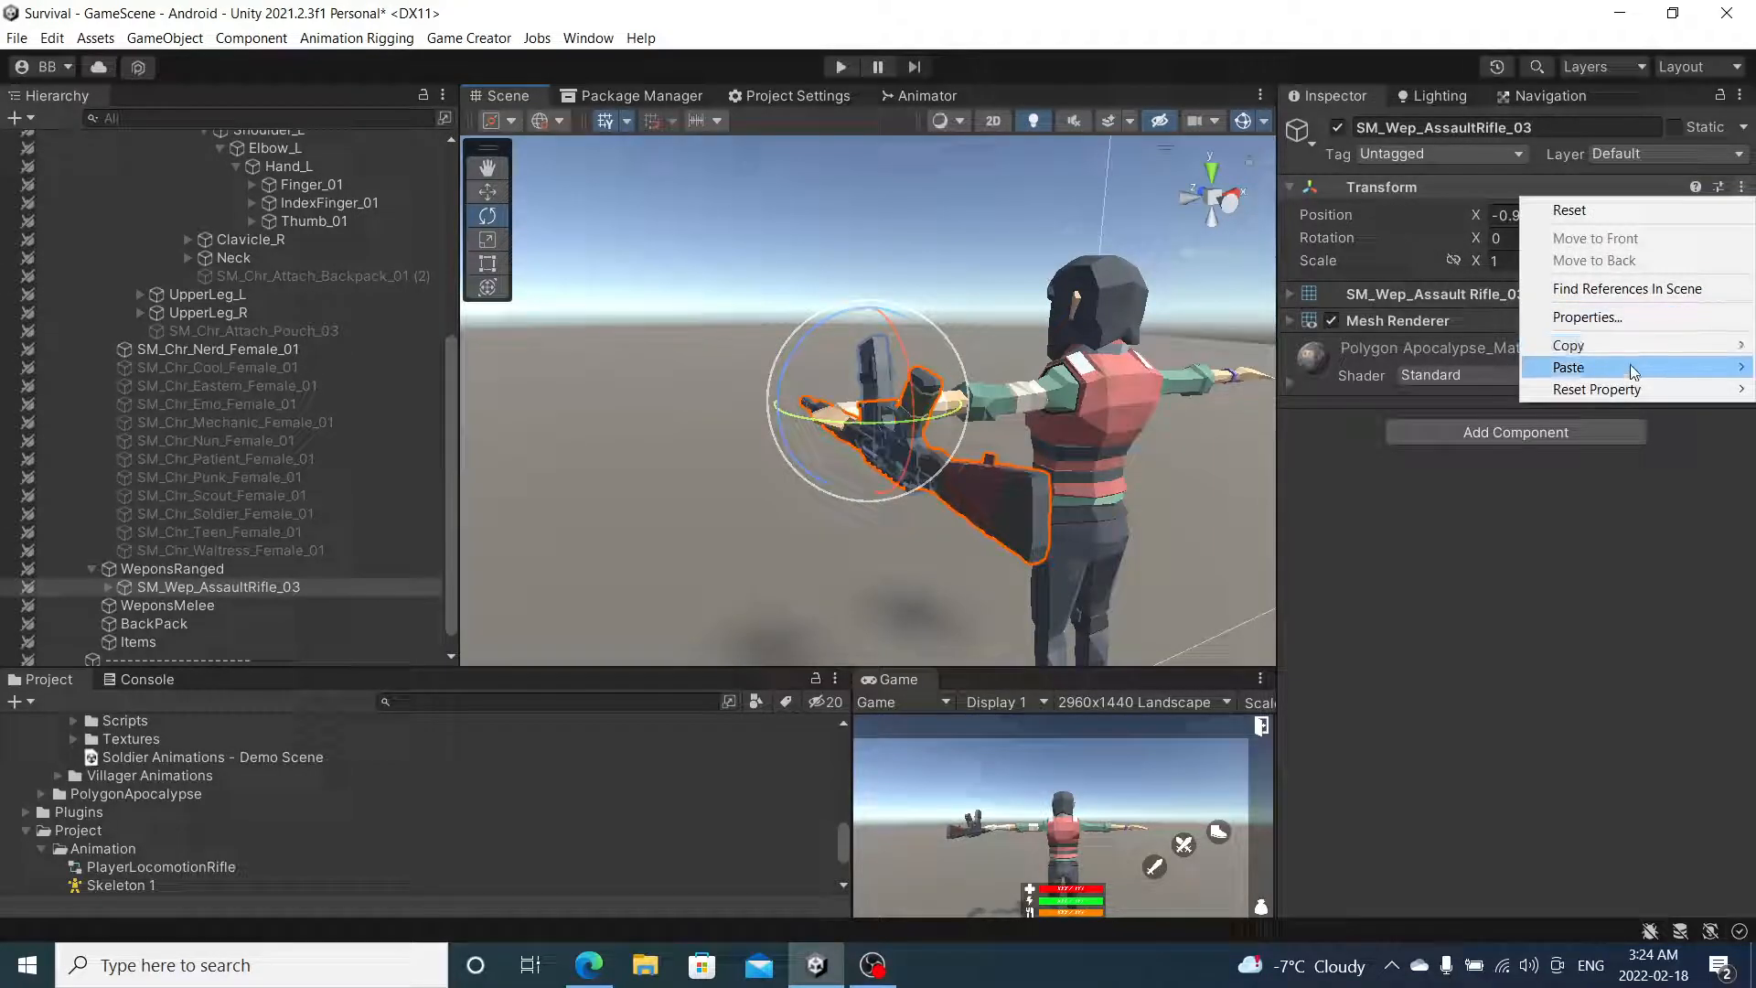
left_click(1403, 483)
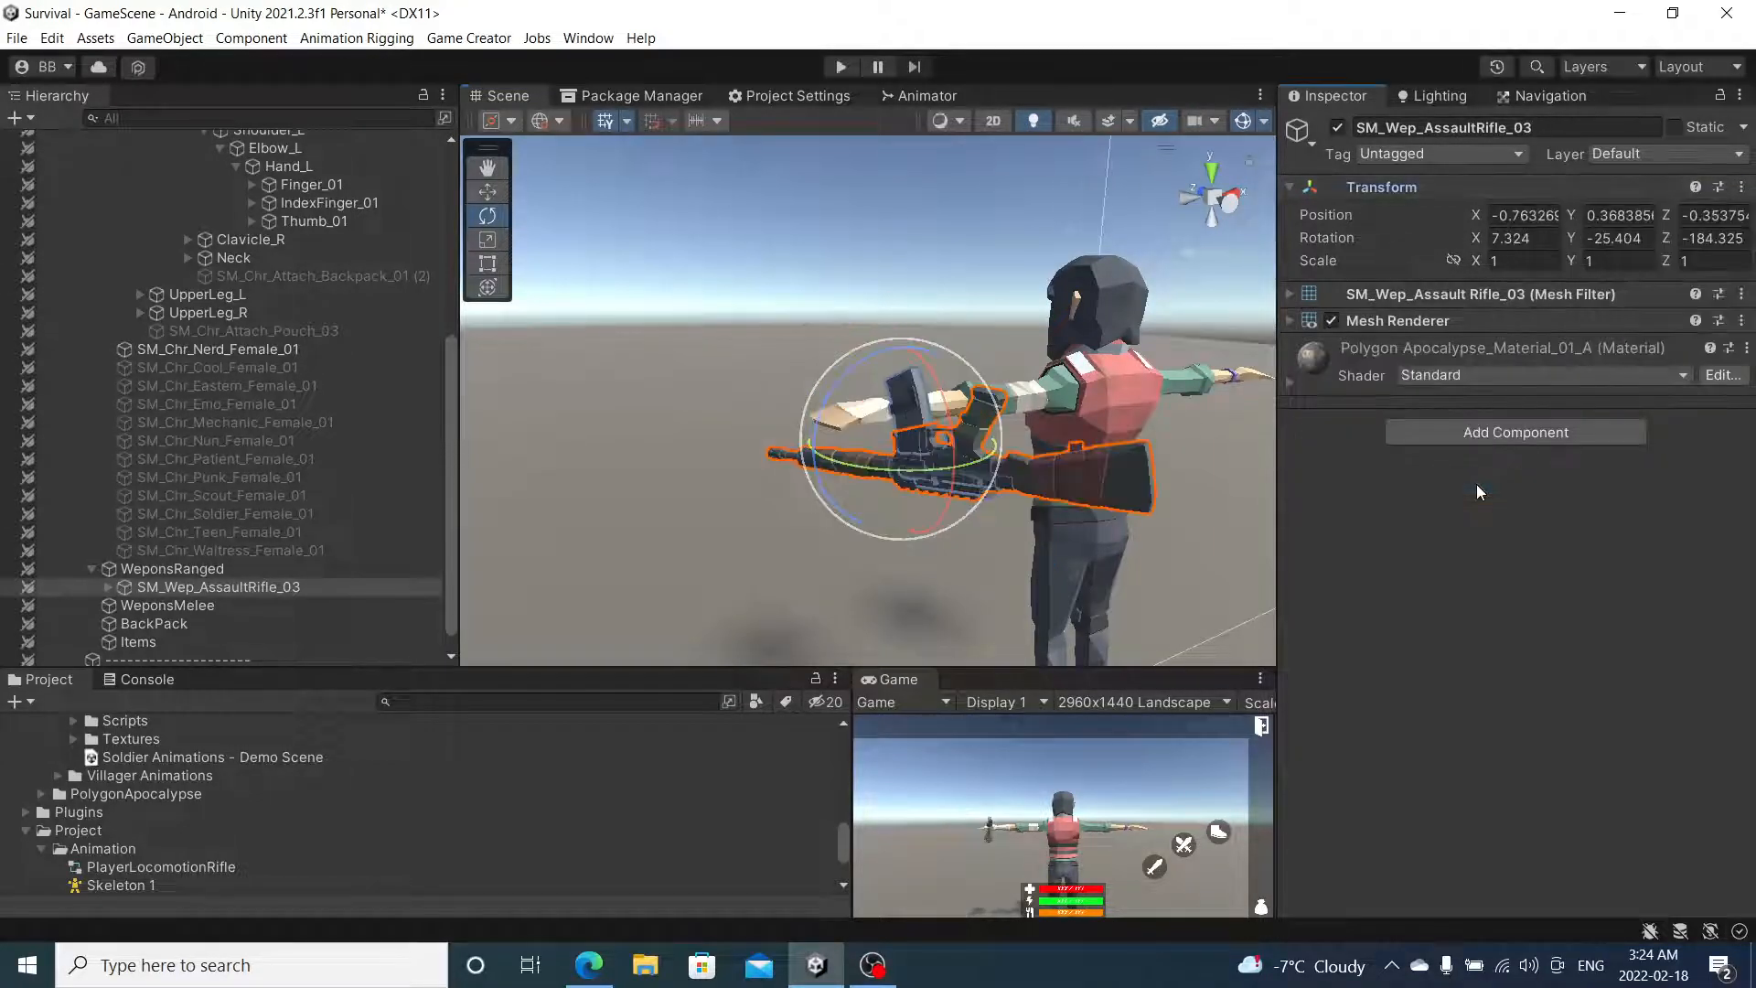
- Start the game and dock the Game view in the same area as the Scene view
left_click(879, 358)
left_click_drag(878, 358, 640, 334, "alt")
left_click(840, 66)
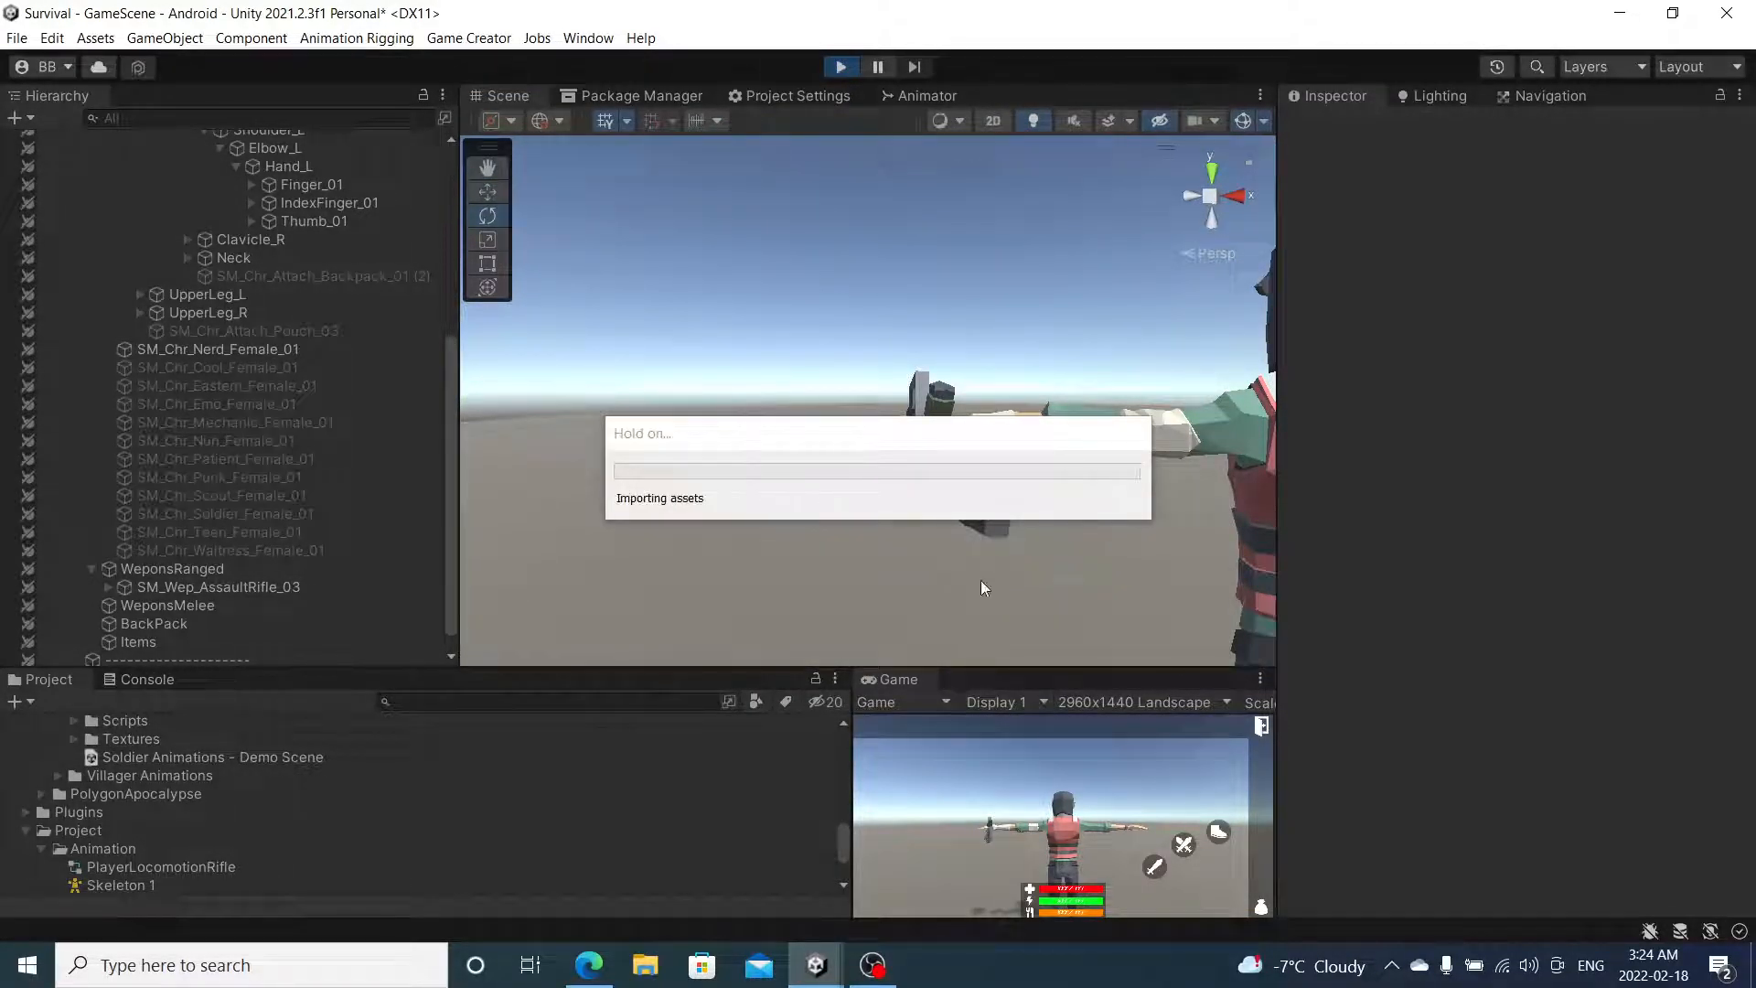
left_click_drag(1212, 574, 929, 542, "alt")
left_click_drag(897, 690, 554, 98)
- Walk the character with the on-screen joystick to check how it holds the rifle, and stop the game
mouse_move(591, 516)
left_mouse_down()
mouse_move(540, 483)
mouse_move(514, 502)
mouse_move(683, 482)
left_mouse_up()
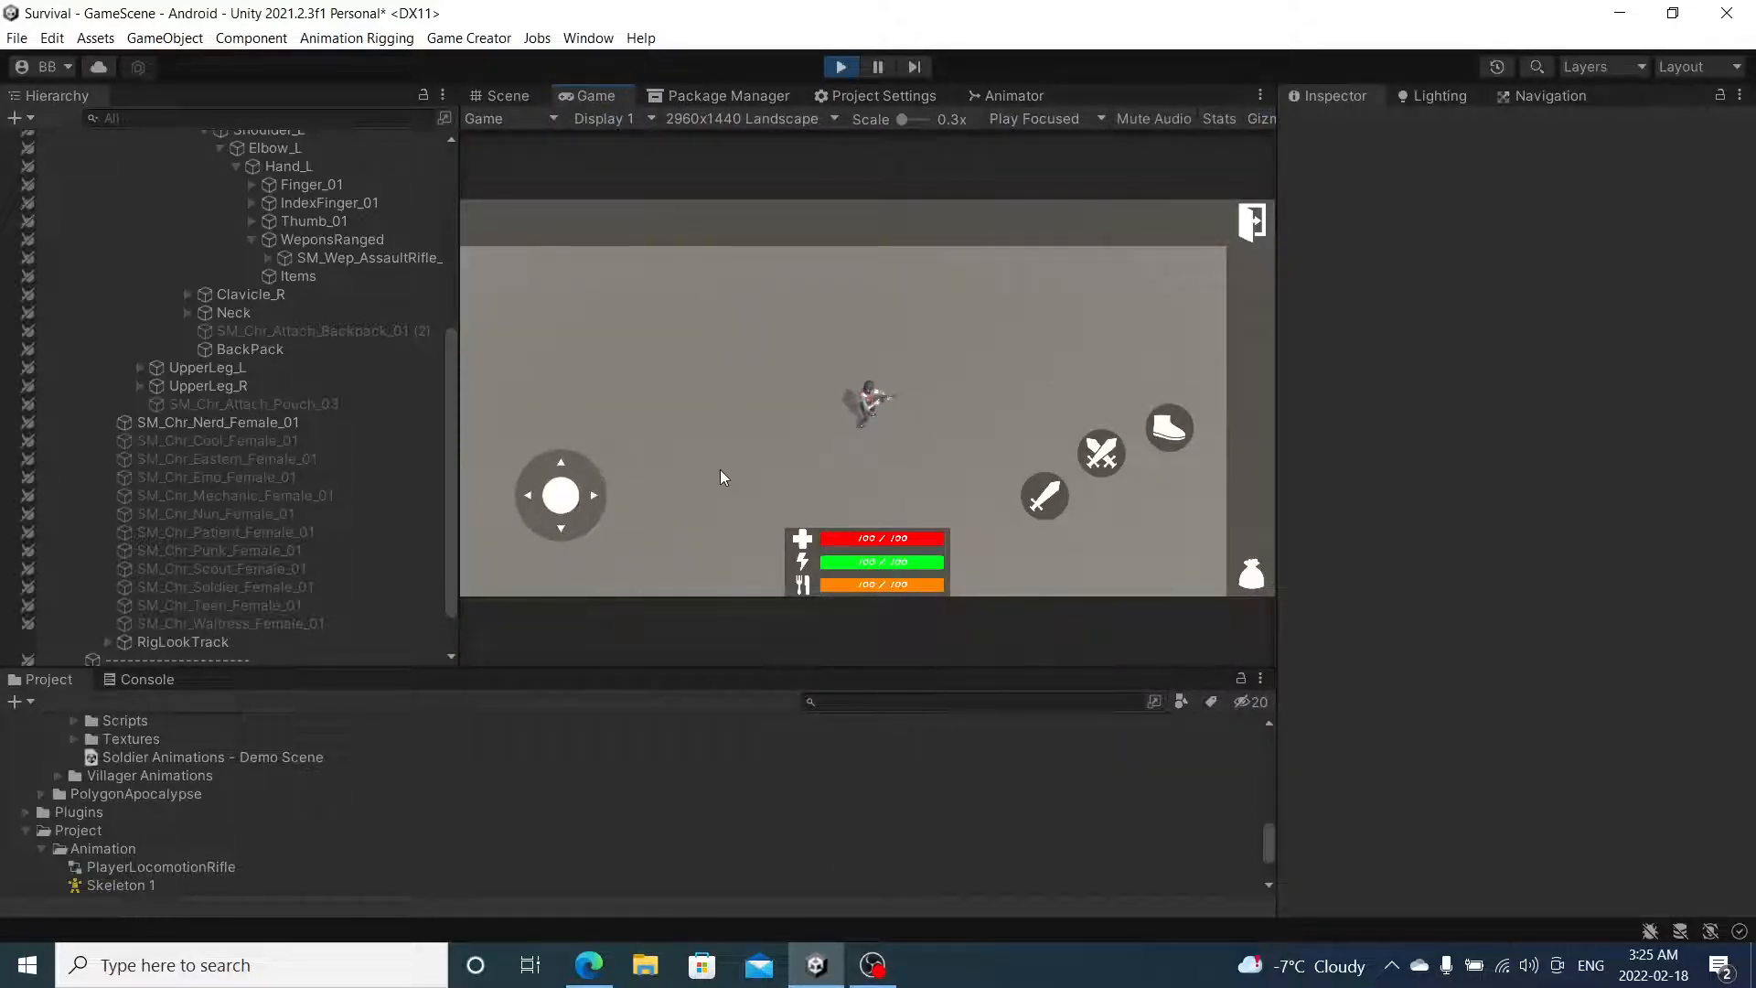
mouse_move(561, 494)
left_mouse_down()
mouse_move(563, 429)
mouse_move(434, 478)
mouse_move(904, 479)
mouse_move(741, 370)
mouse_move(471, 619)
mouse_move(476, 420)
mouse_move(502, 348)
mouse_move(494, 659)
mouse_move(565, 389)
left_mouse_up()
left_click(849, 70)
left_click(876, 967)
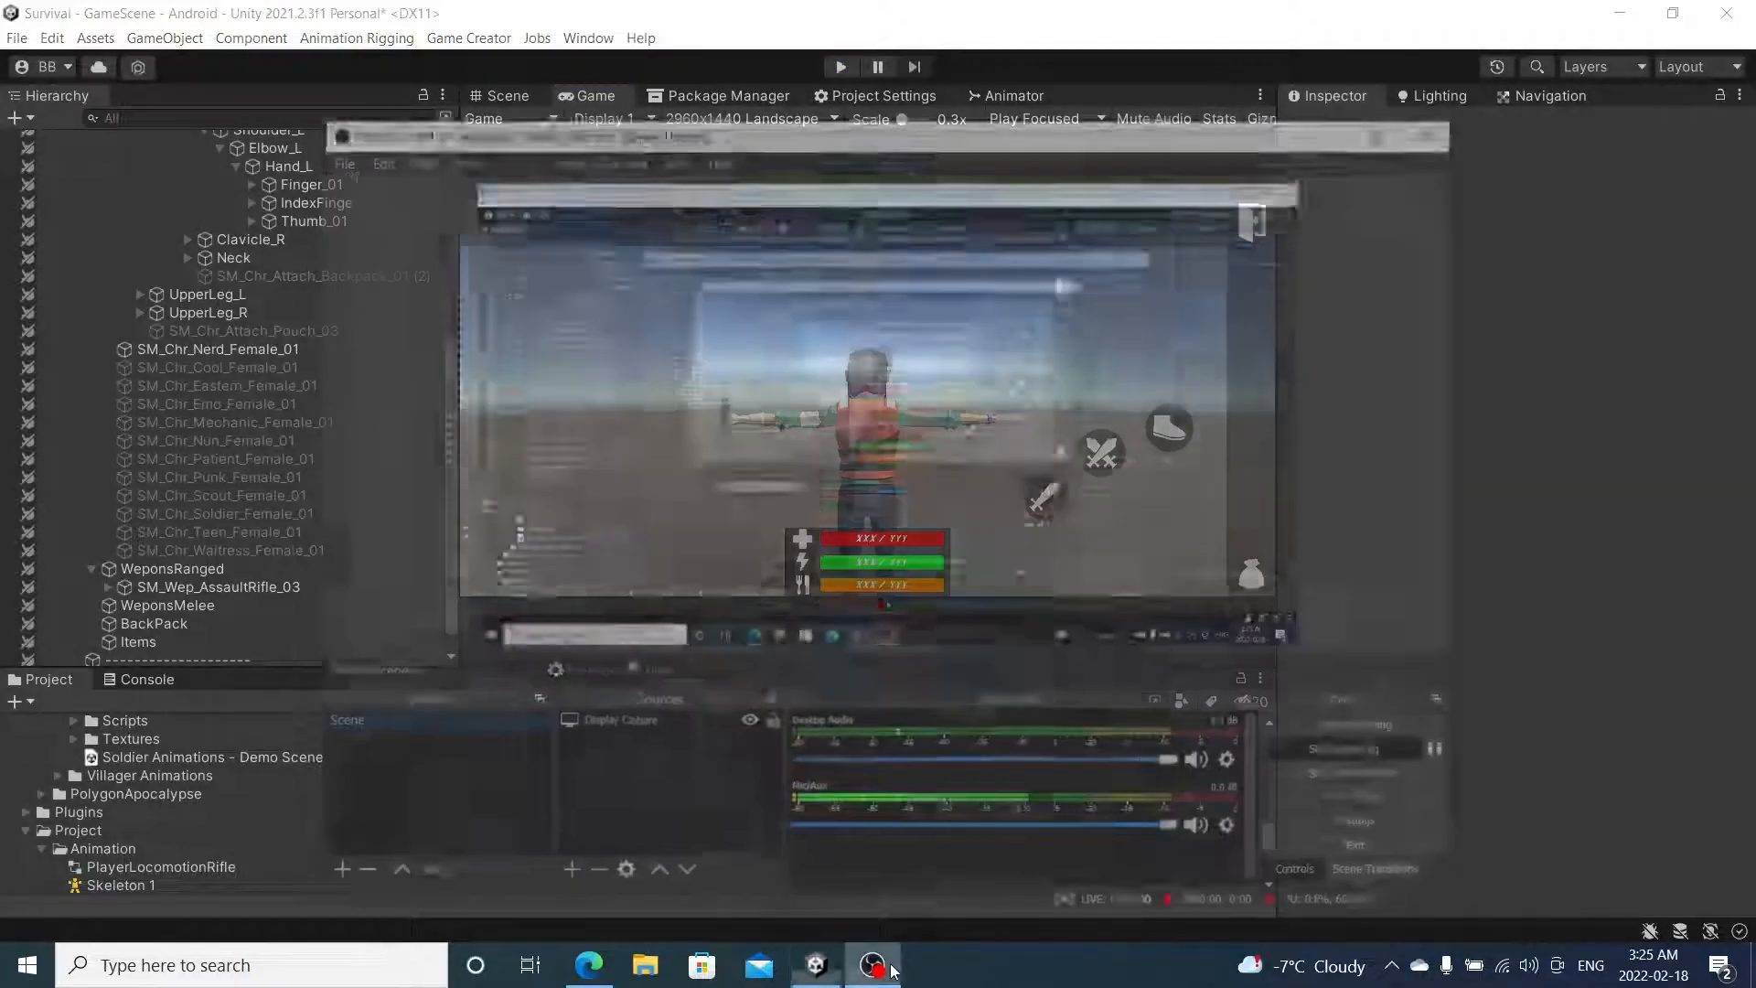
left_click(887, 967)
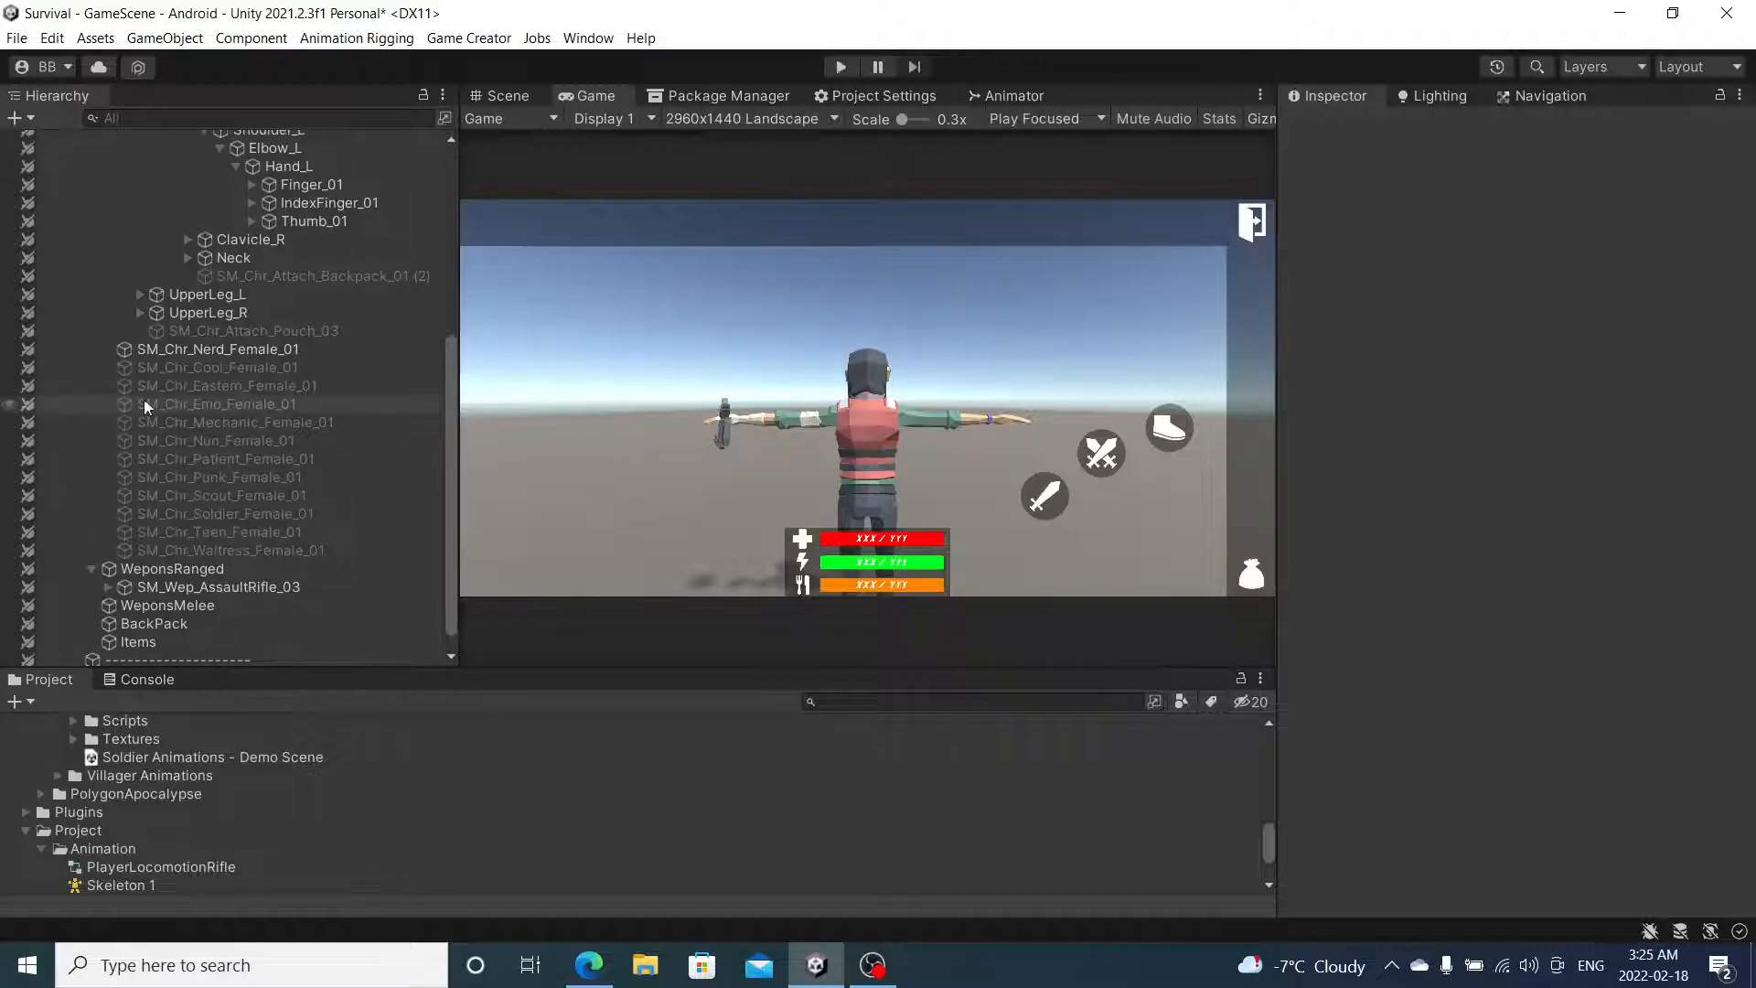
- Collapse the Player's Outfits hierarchy and inspect SM_Wep_AssaultRifle_03 on the character in the Scene view
scroll(144, 400, "up", 8)
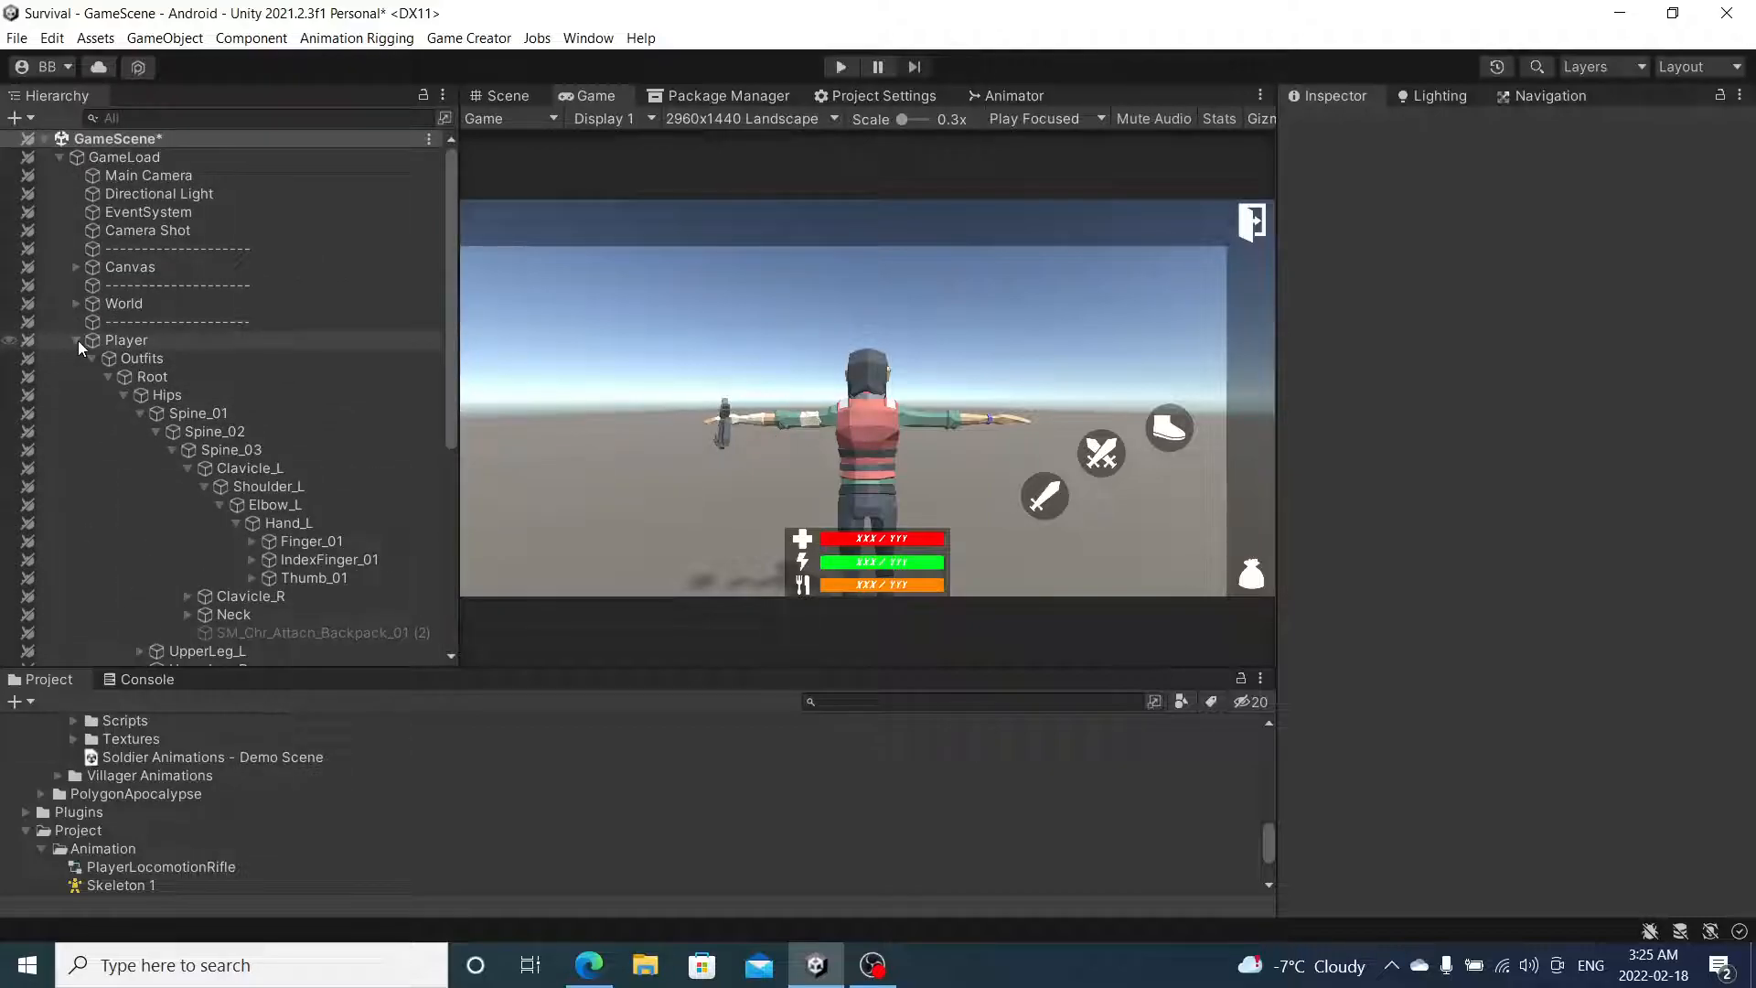
left_click(91, 360)
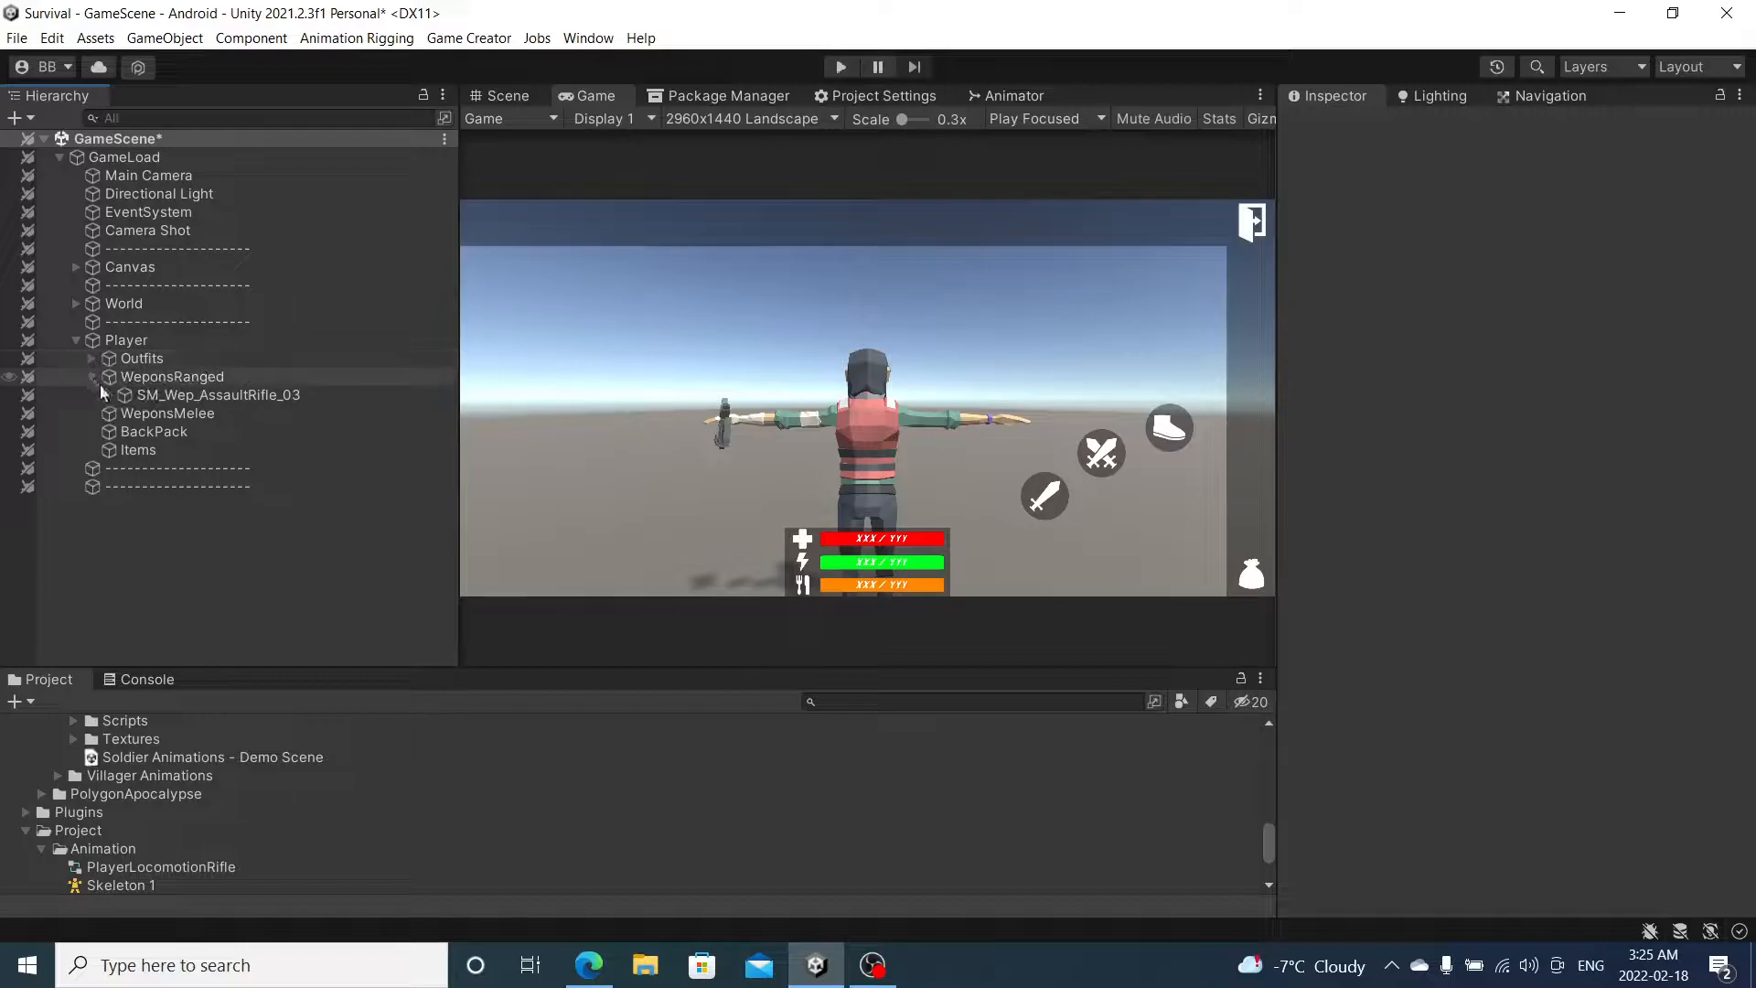
left_click(174, 391)
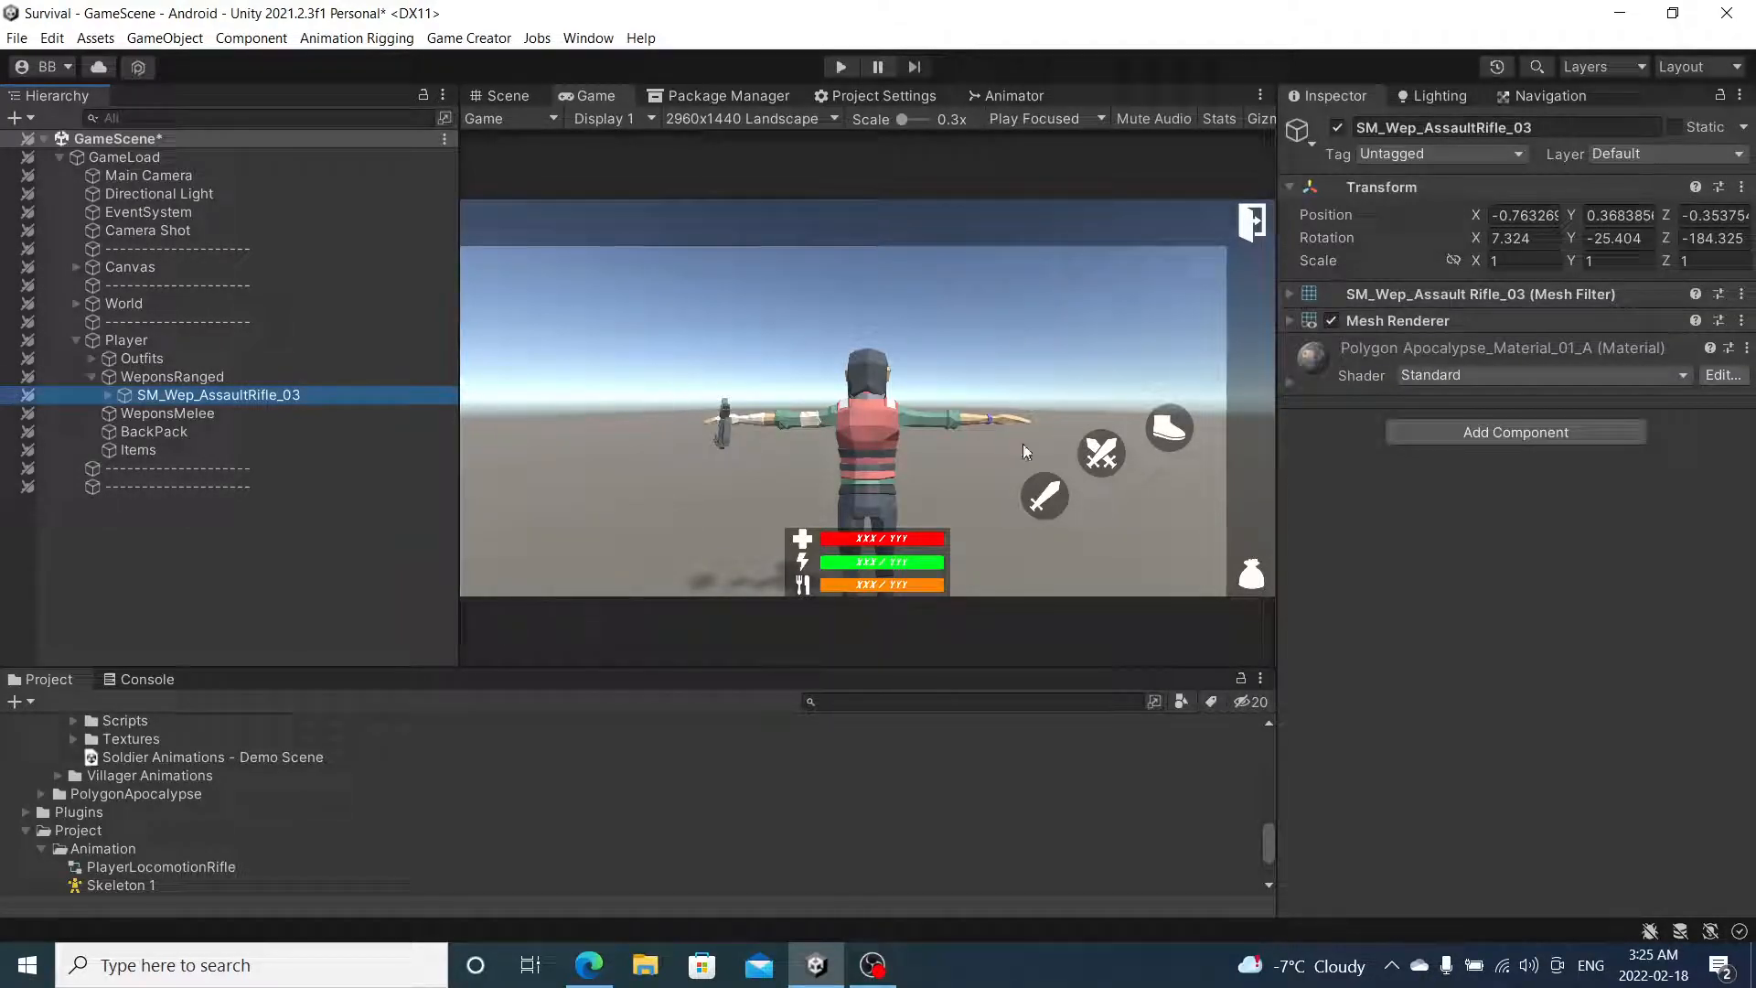
left_click(1064, 448)
left_click(506, 95)
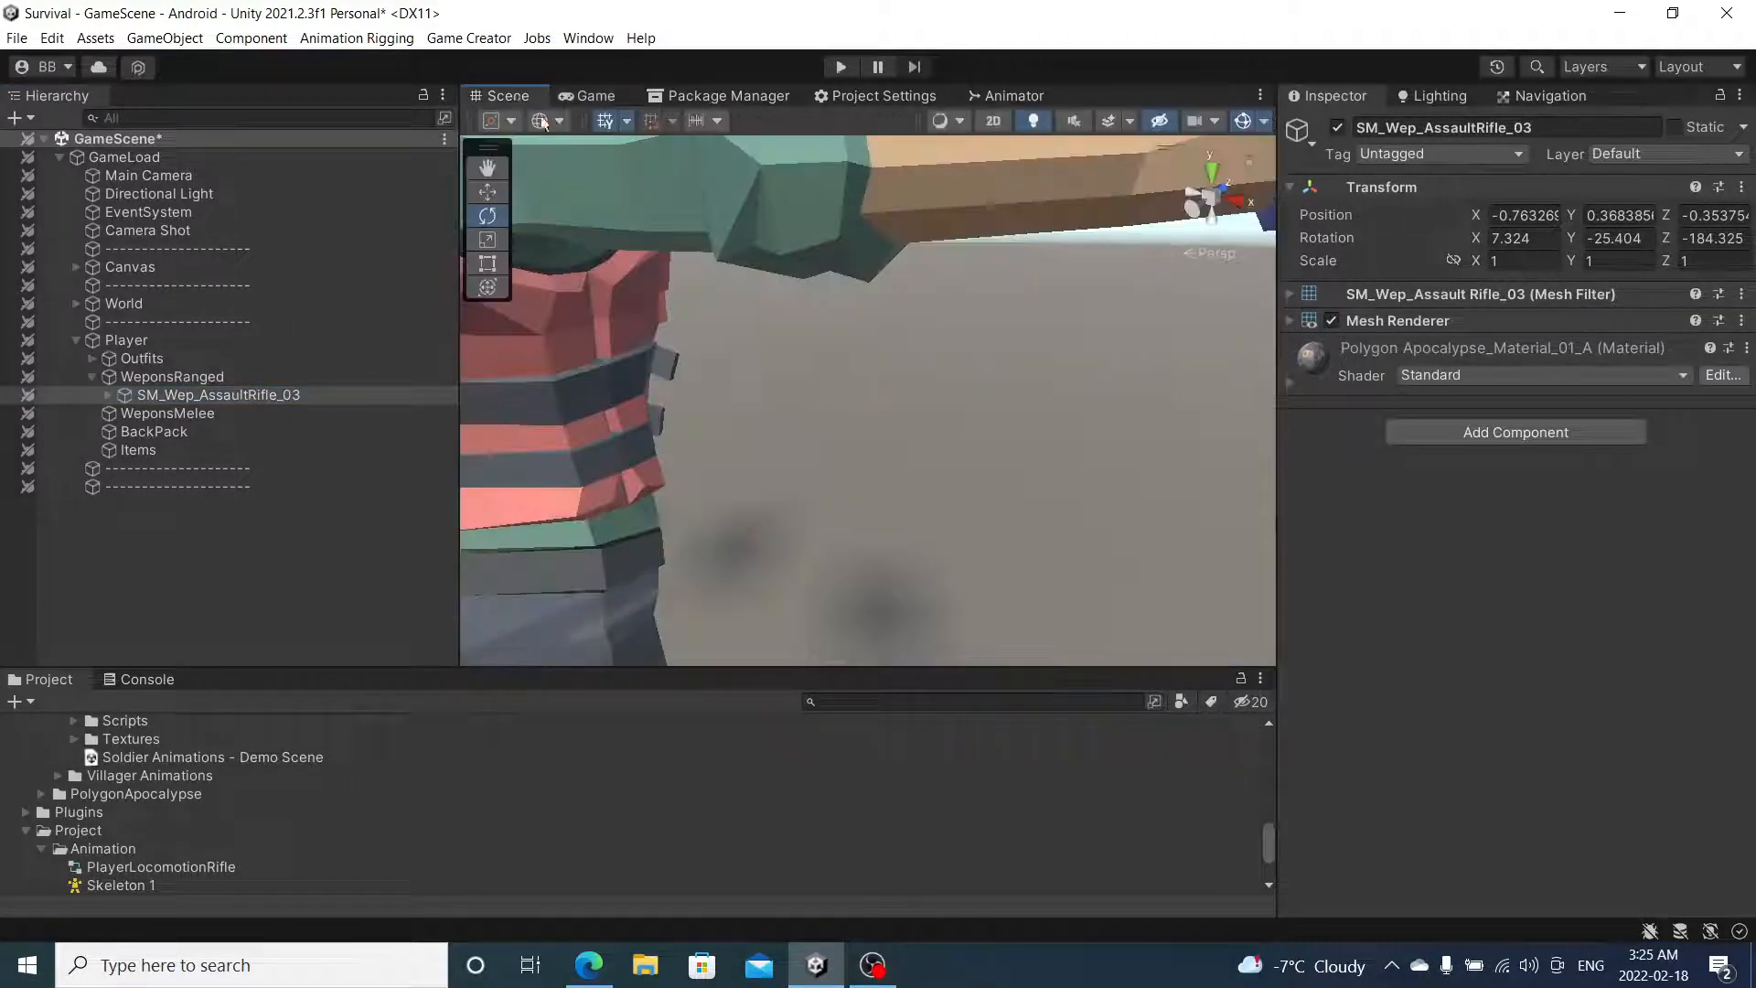
scroll(827, 250, "down", 6)
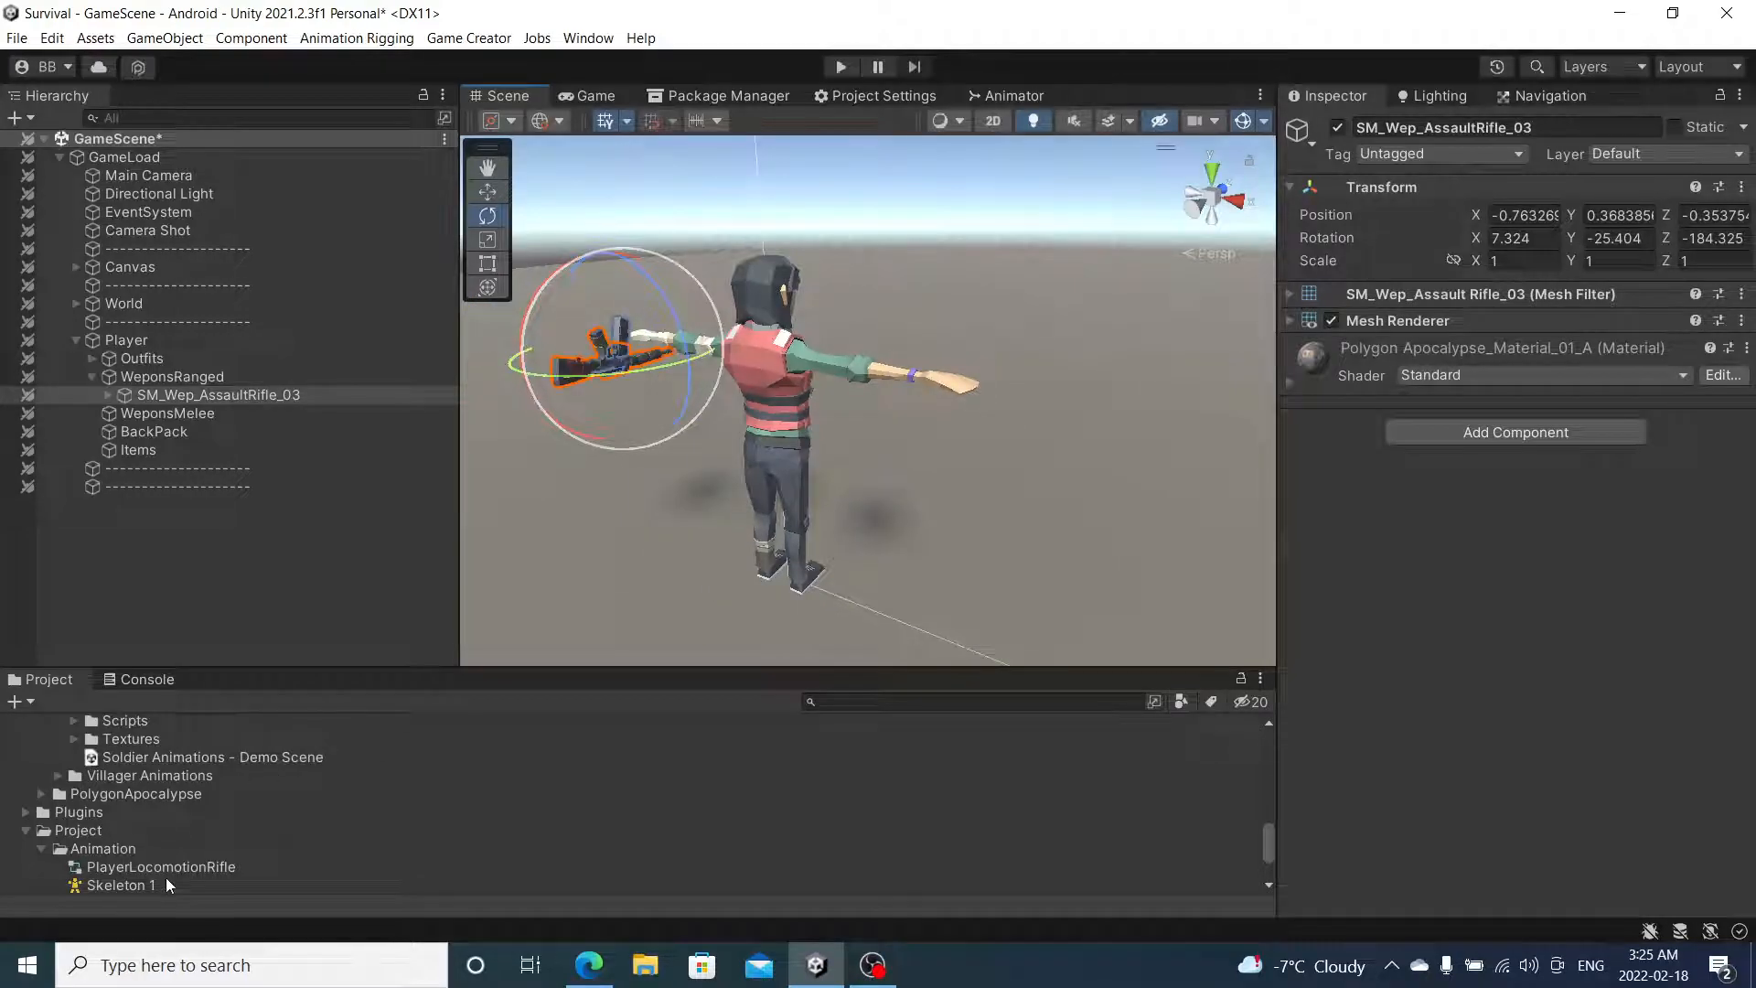
- Open the PlayerLocomotionRifle controller and find the Walk blend tree with its Human@Stand_Slow motions
left_click(187, 866)
double_click(254, 868)
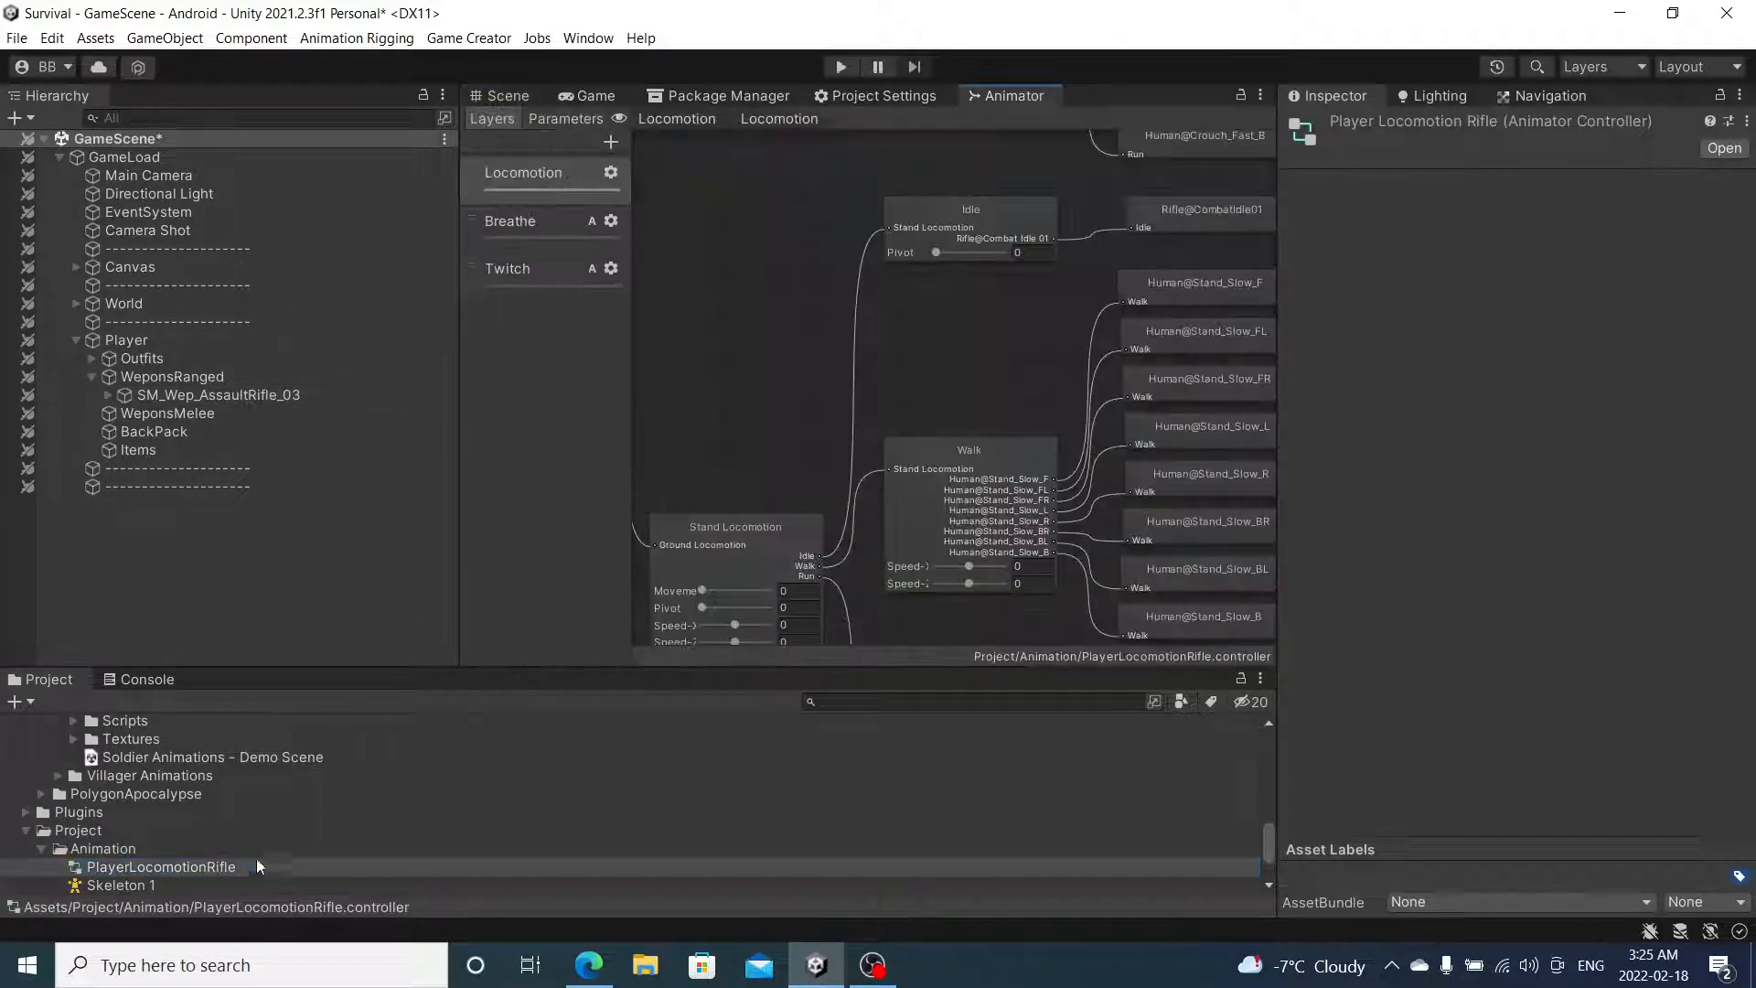
scroll(1007, 357, "down", 3)
scroll(1039, 388, "up", 5)
scroll(1035, 406, "down", 3)
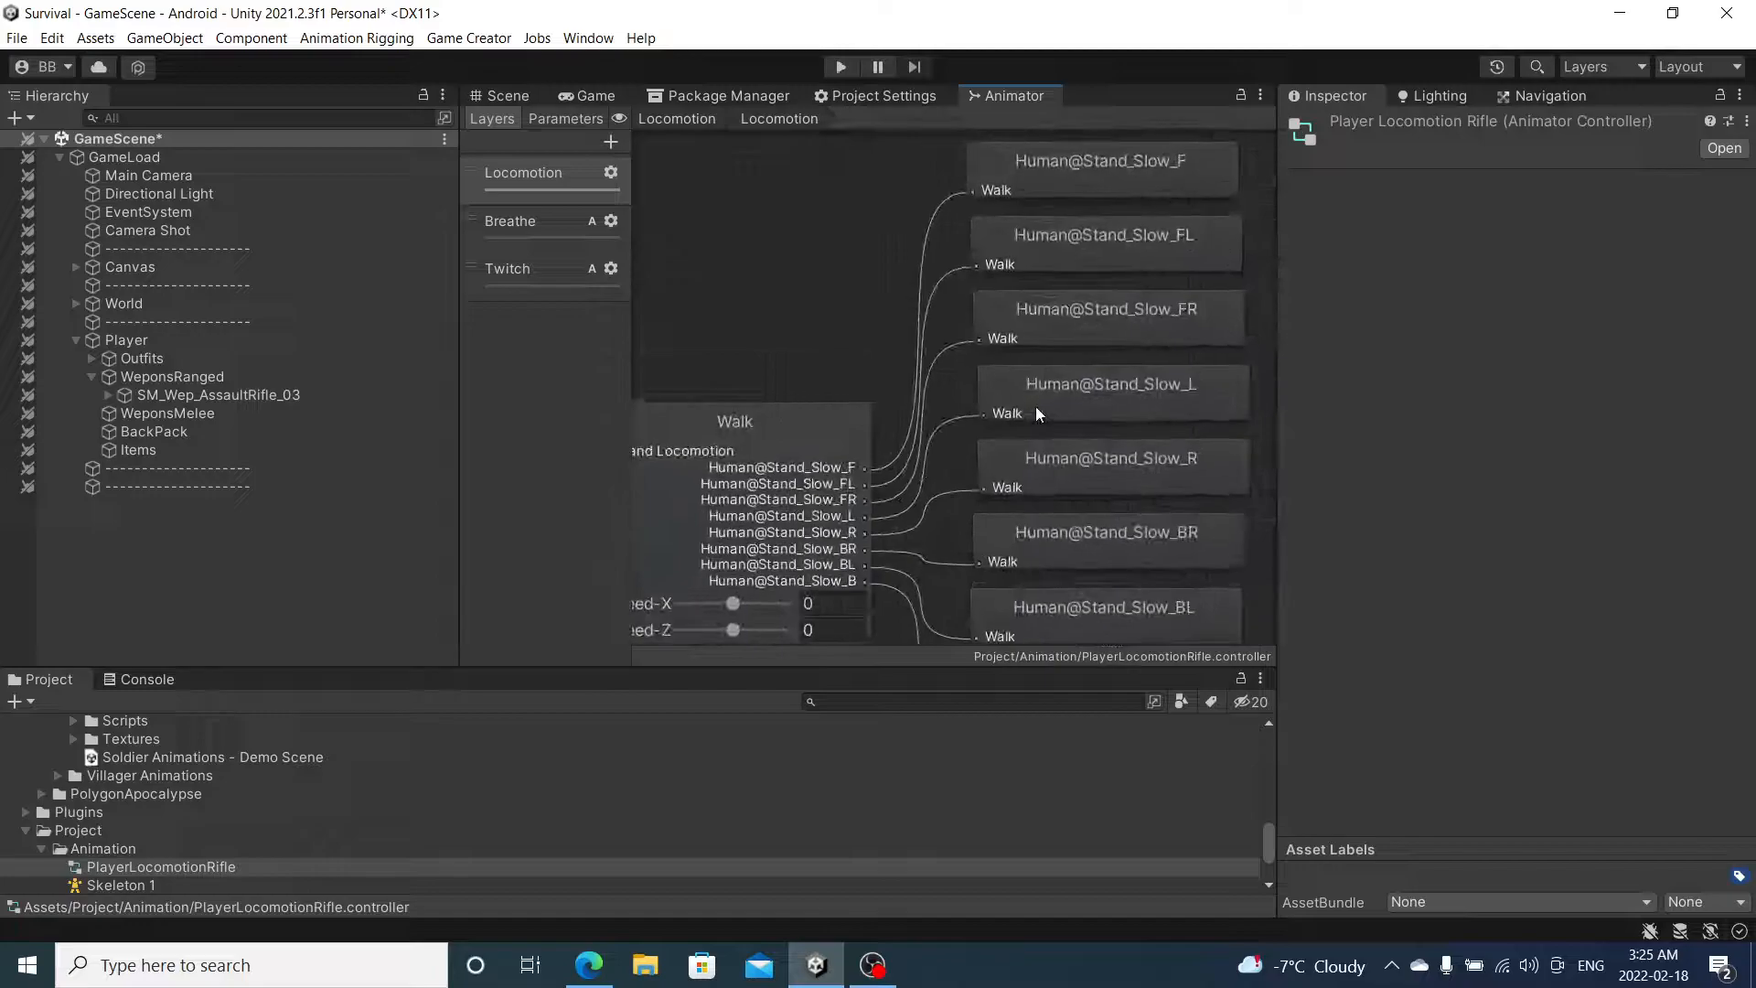
left_click(1029, 515)
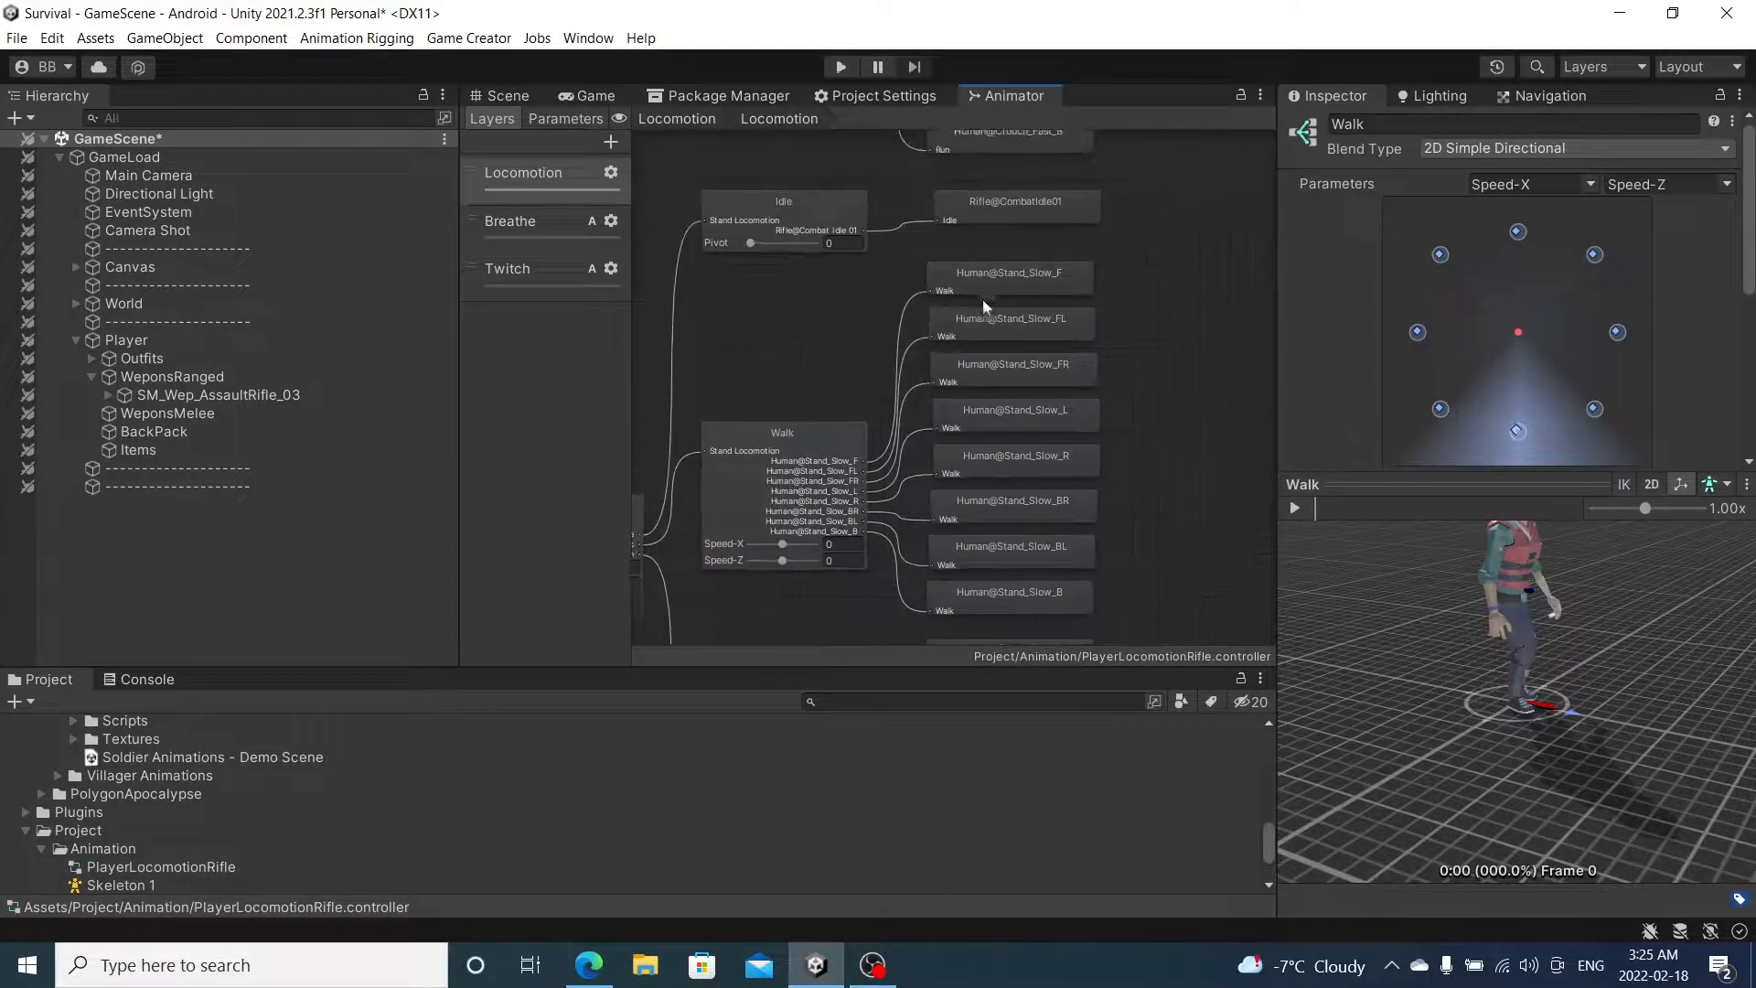
- Find the directional Rifle@Walk01 clips in the Rifle folder of Soldier Animations' Movement animations
scroll(219, 805, "up", 10)
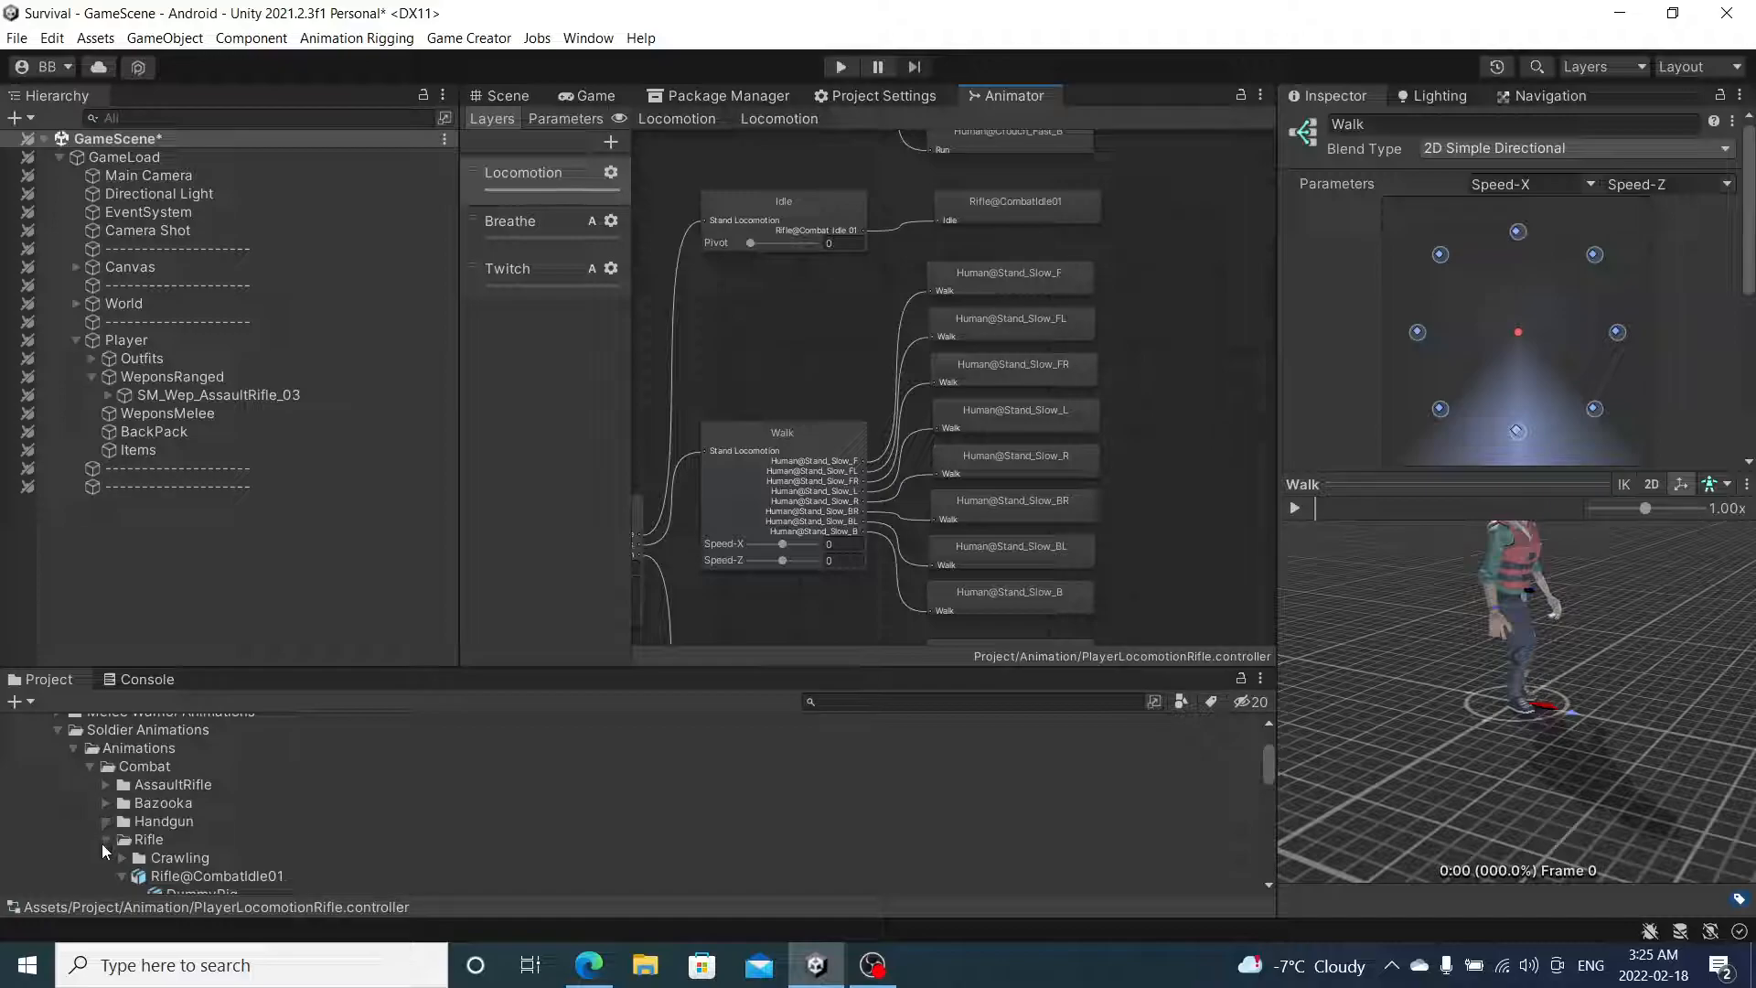
scroll(119, 826, "down", 3)
left_click(121, 739)
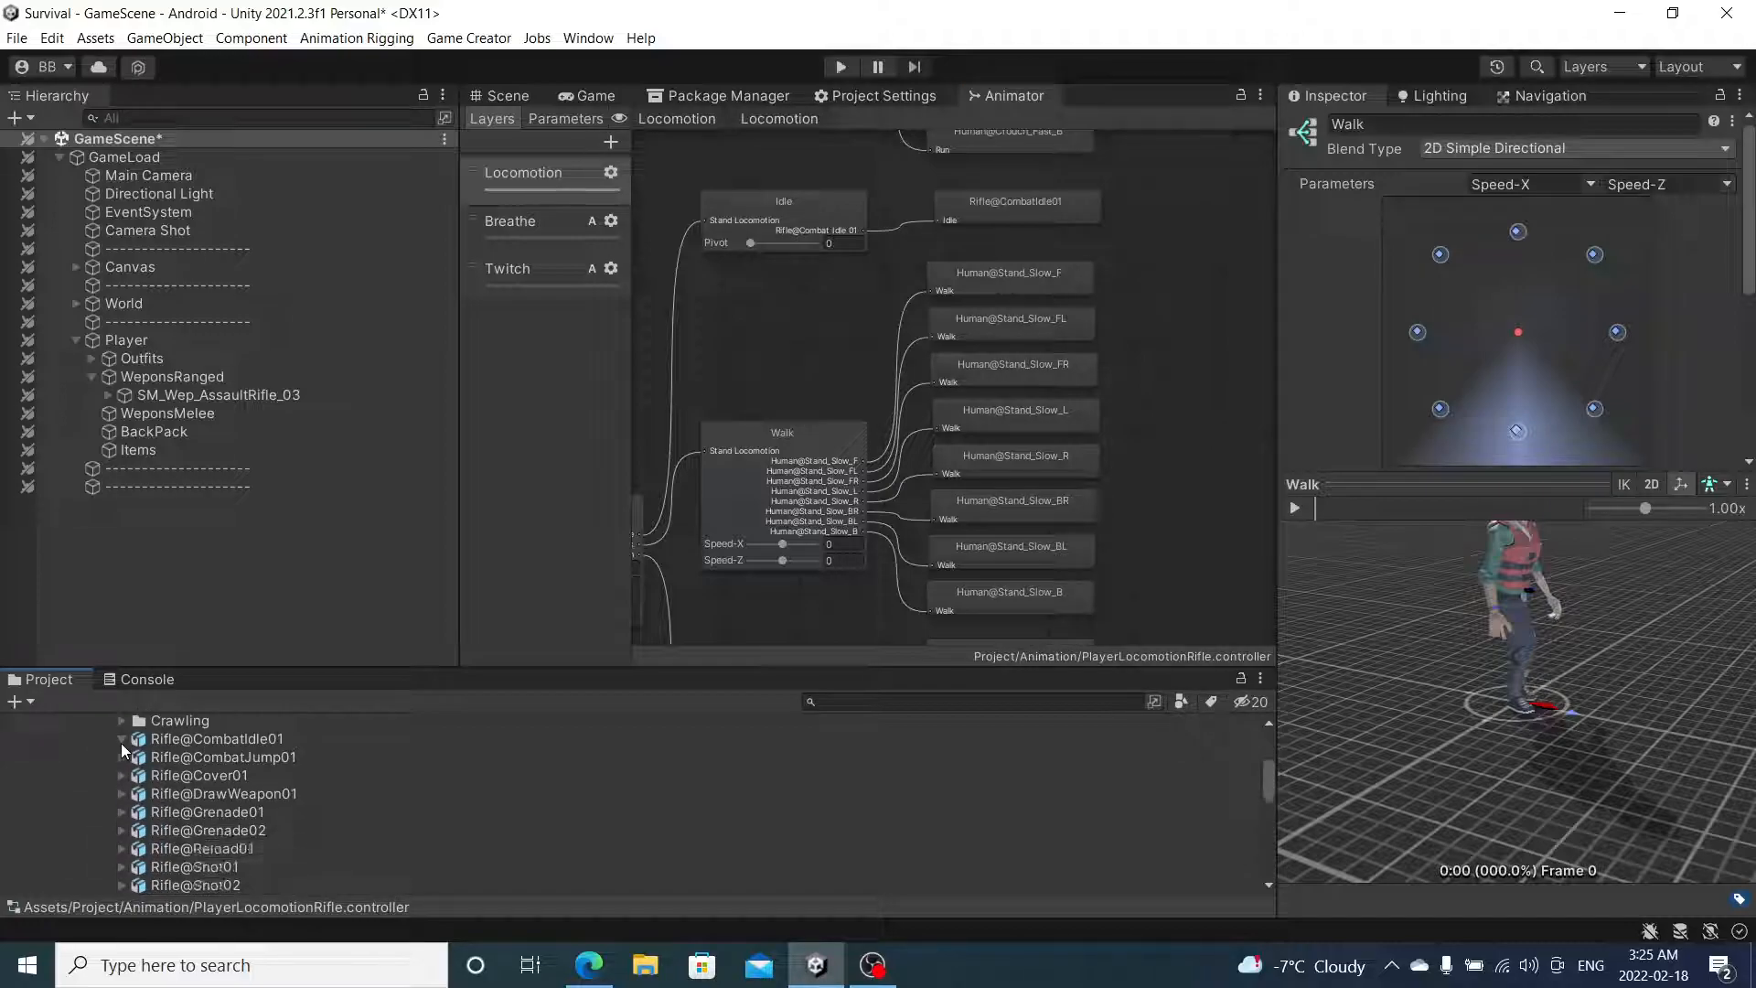
scroll(120, 743, "up", 3)
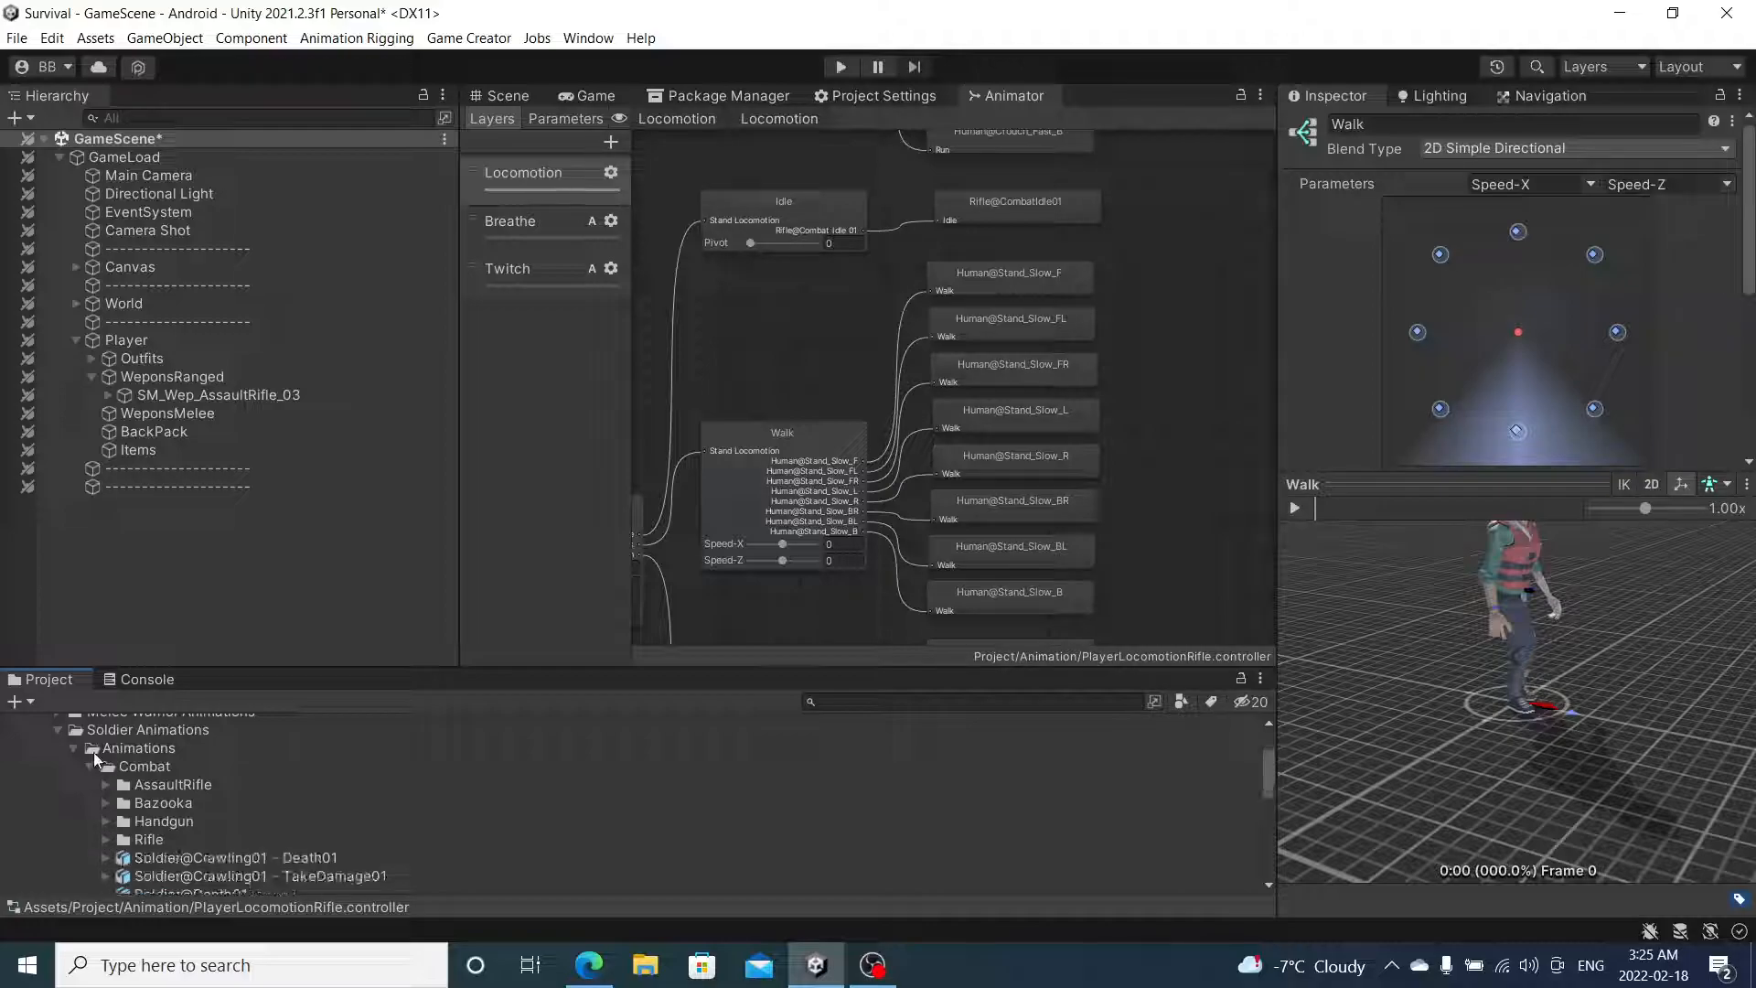
left_click(87, 765)
left_click(90, 803)
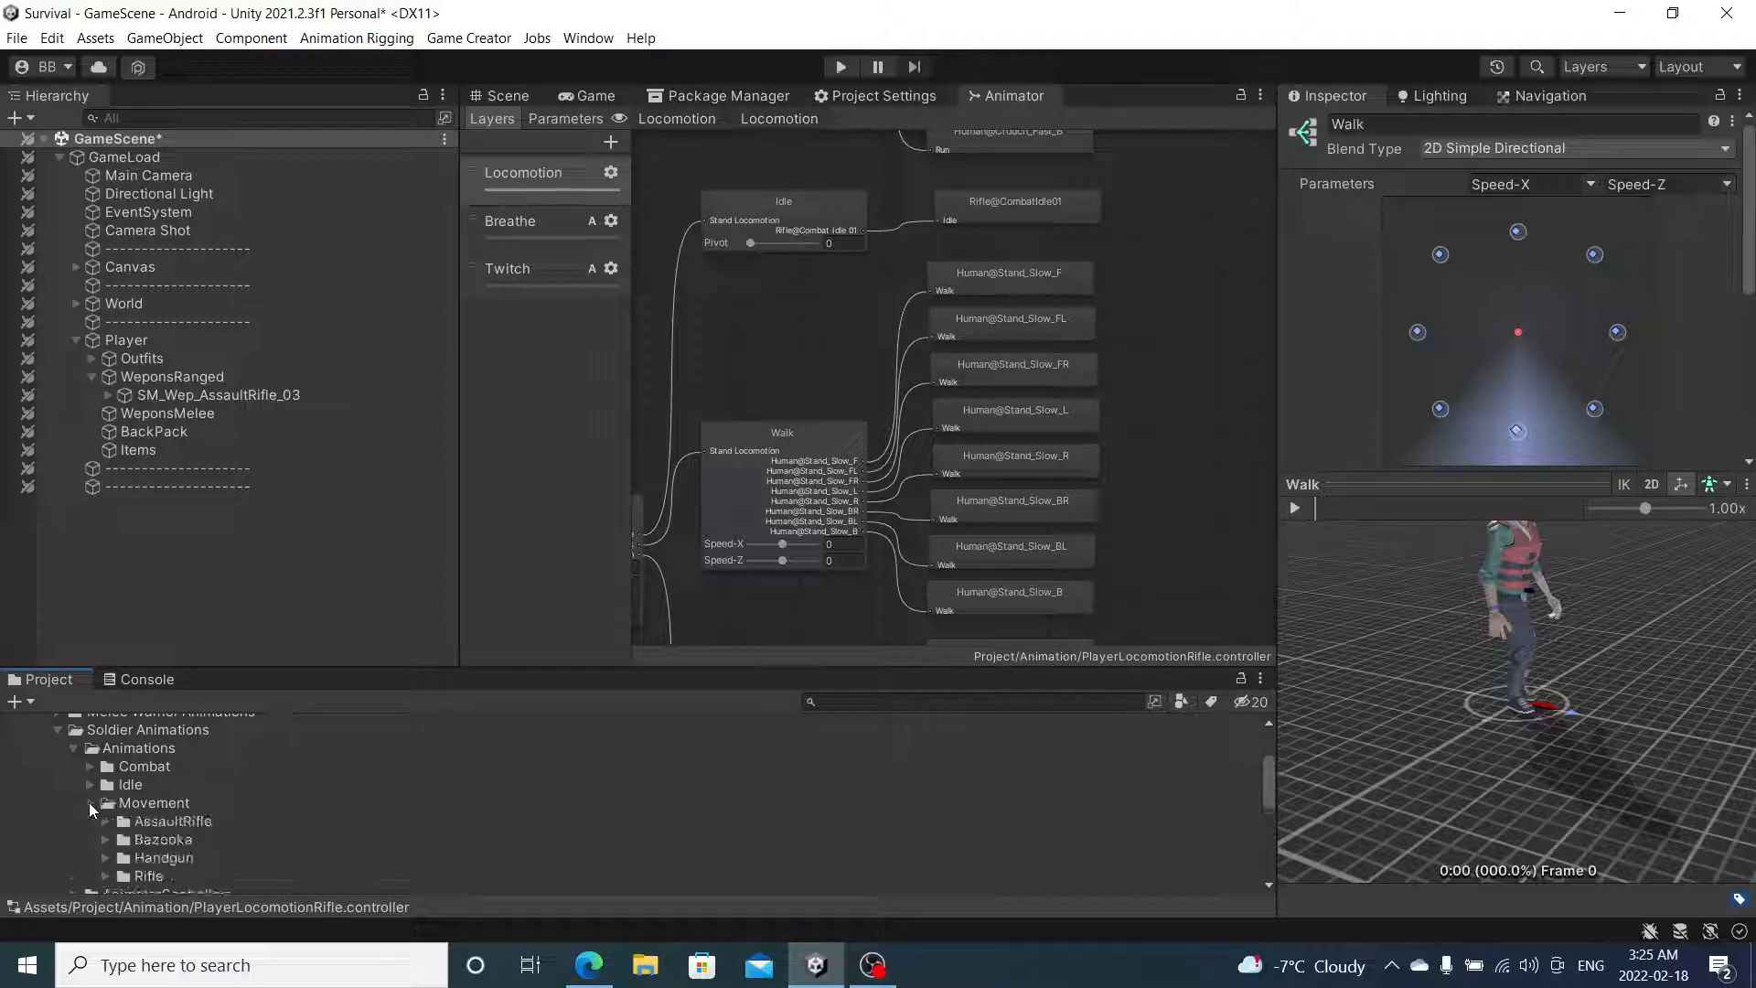
scroll(229, 763, "down", 3)
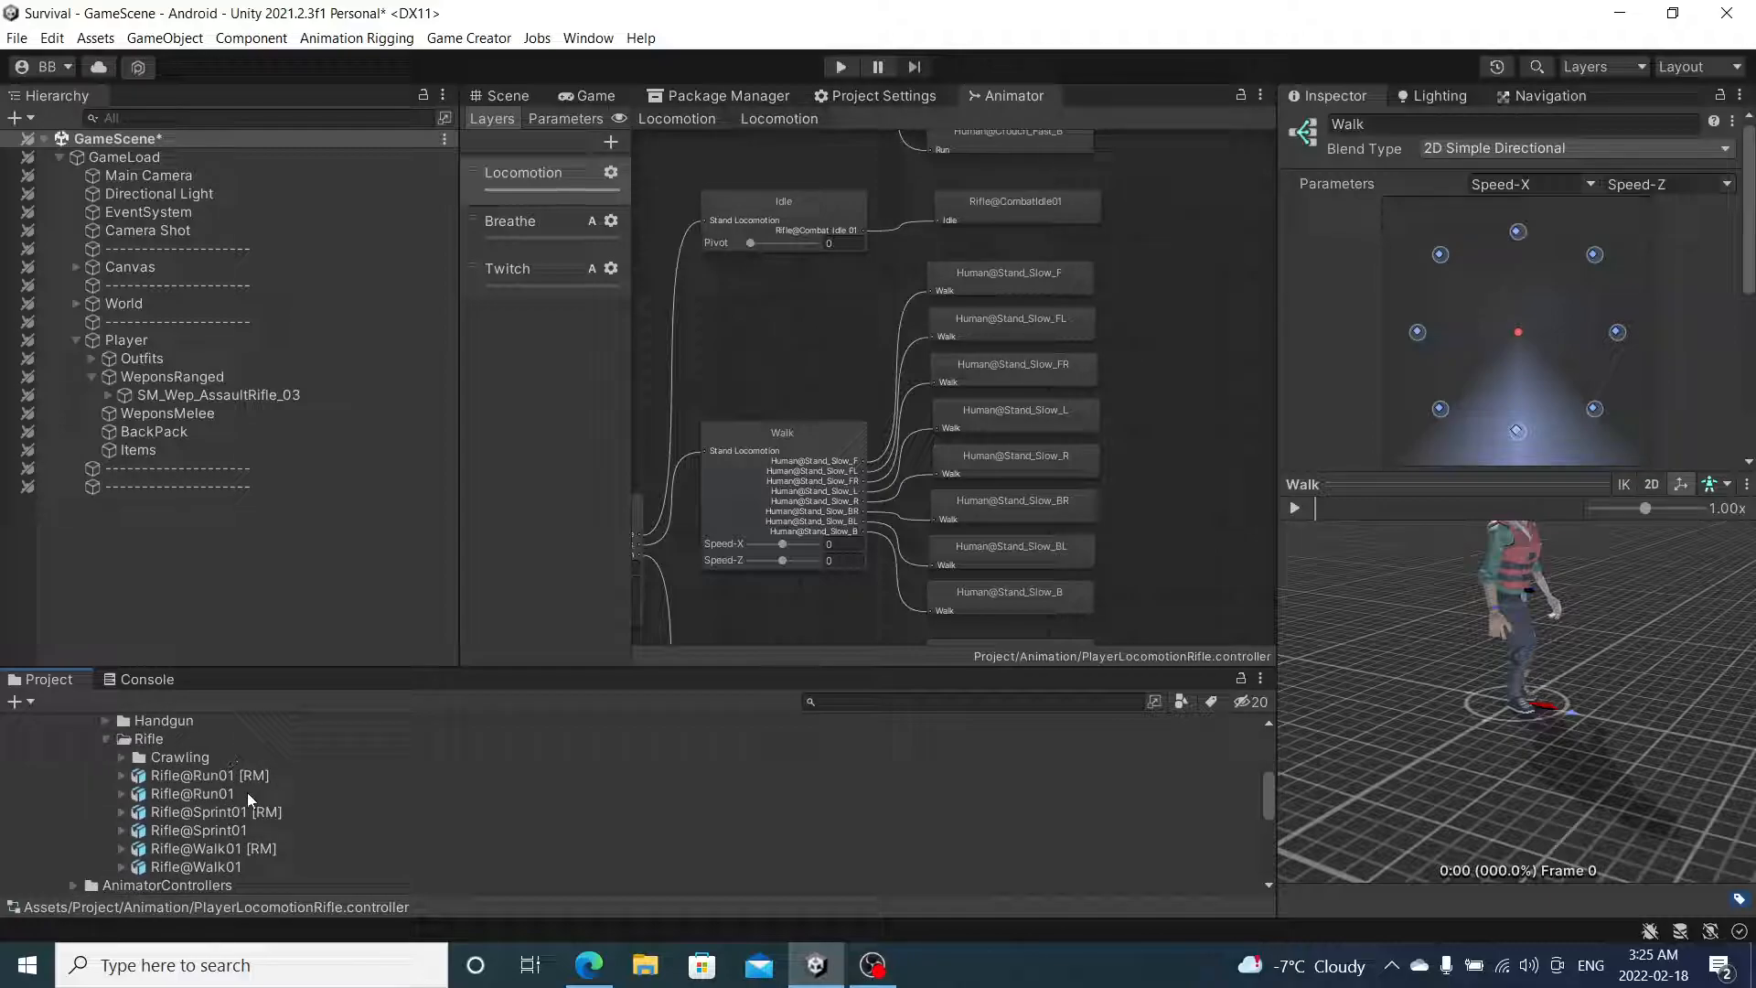
scroll(261, 783, "down", 2)
left_click(121, 798)
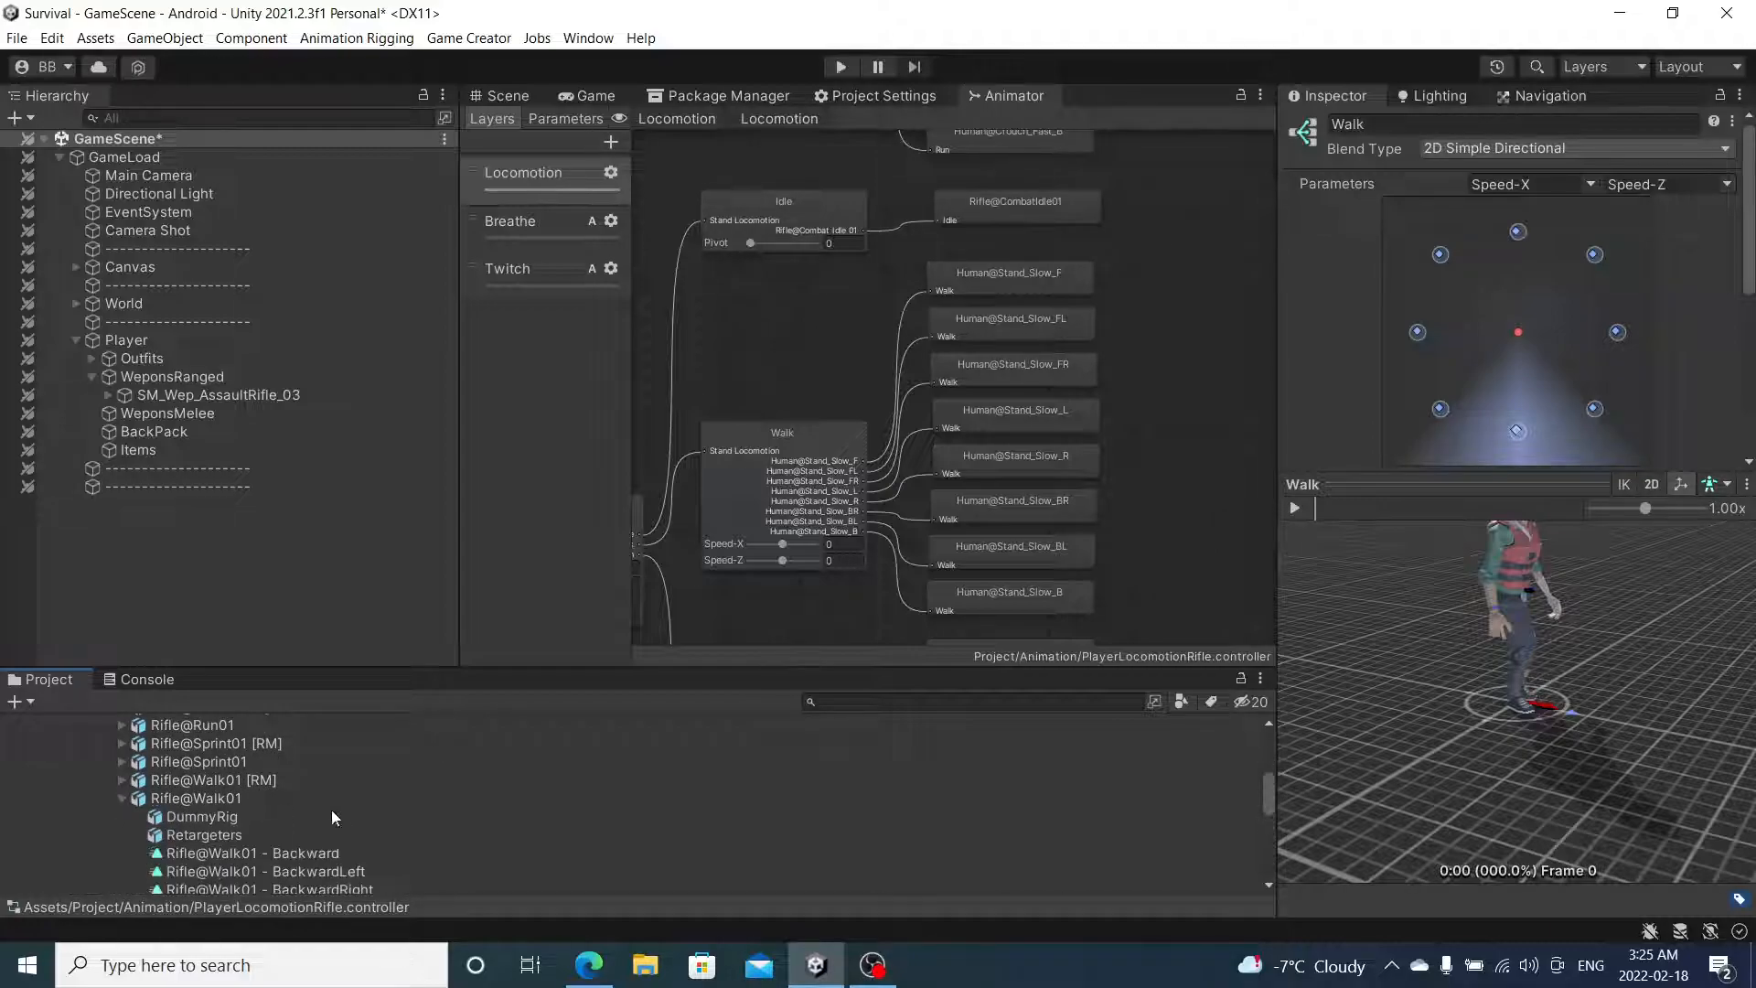
scroll(319, 808, "down", 2)
- Select the Walk blend tree and enlarge the Inspector so its motion list shows full clip names
left_click(786, 437)
left_click_drag(1459, 494, 1431, 794)
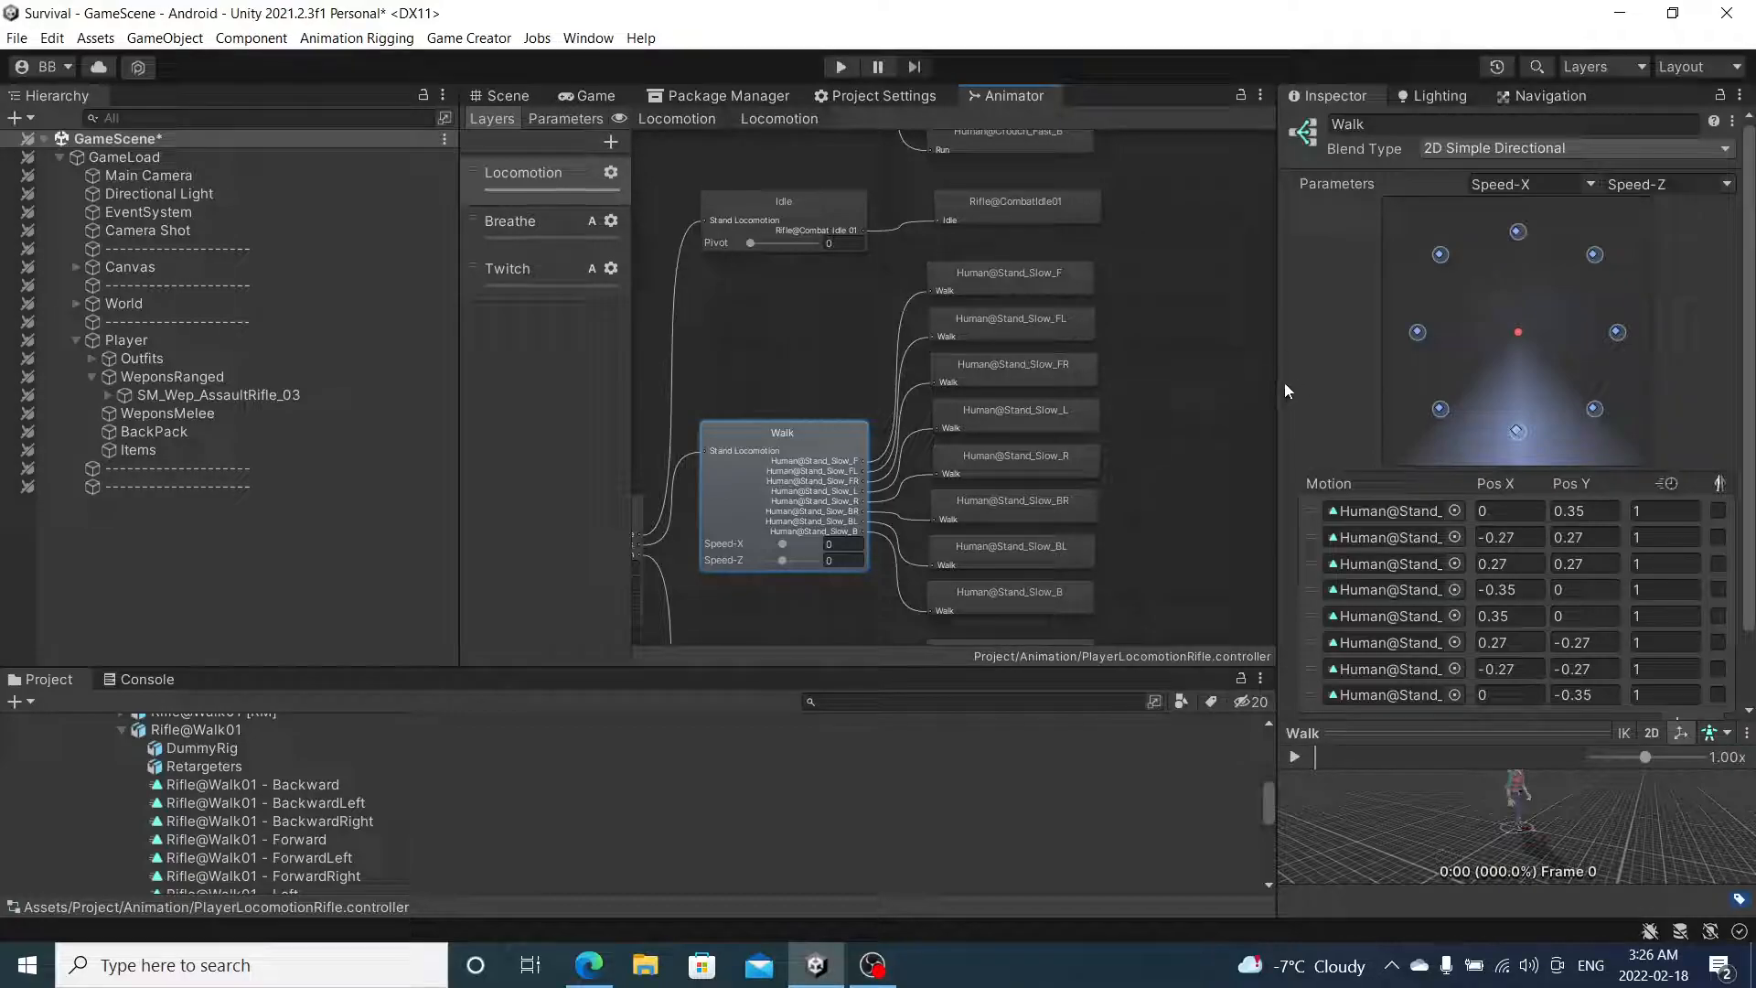
scroll(1363, 557, "down", 2)
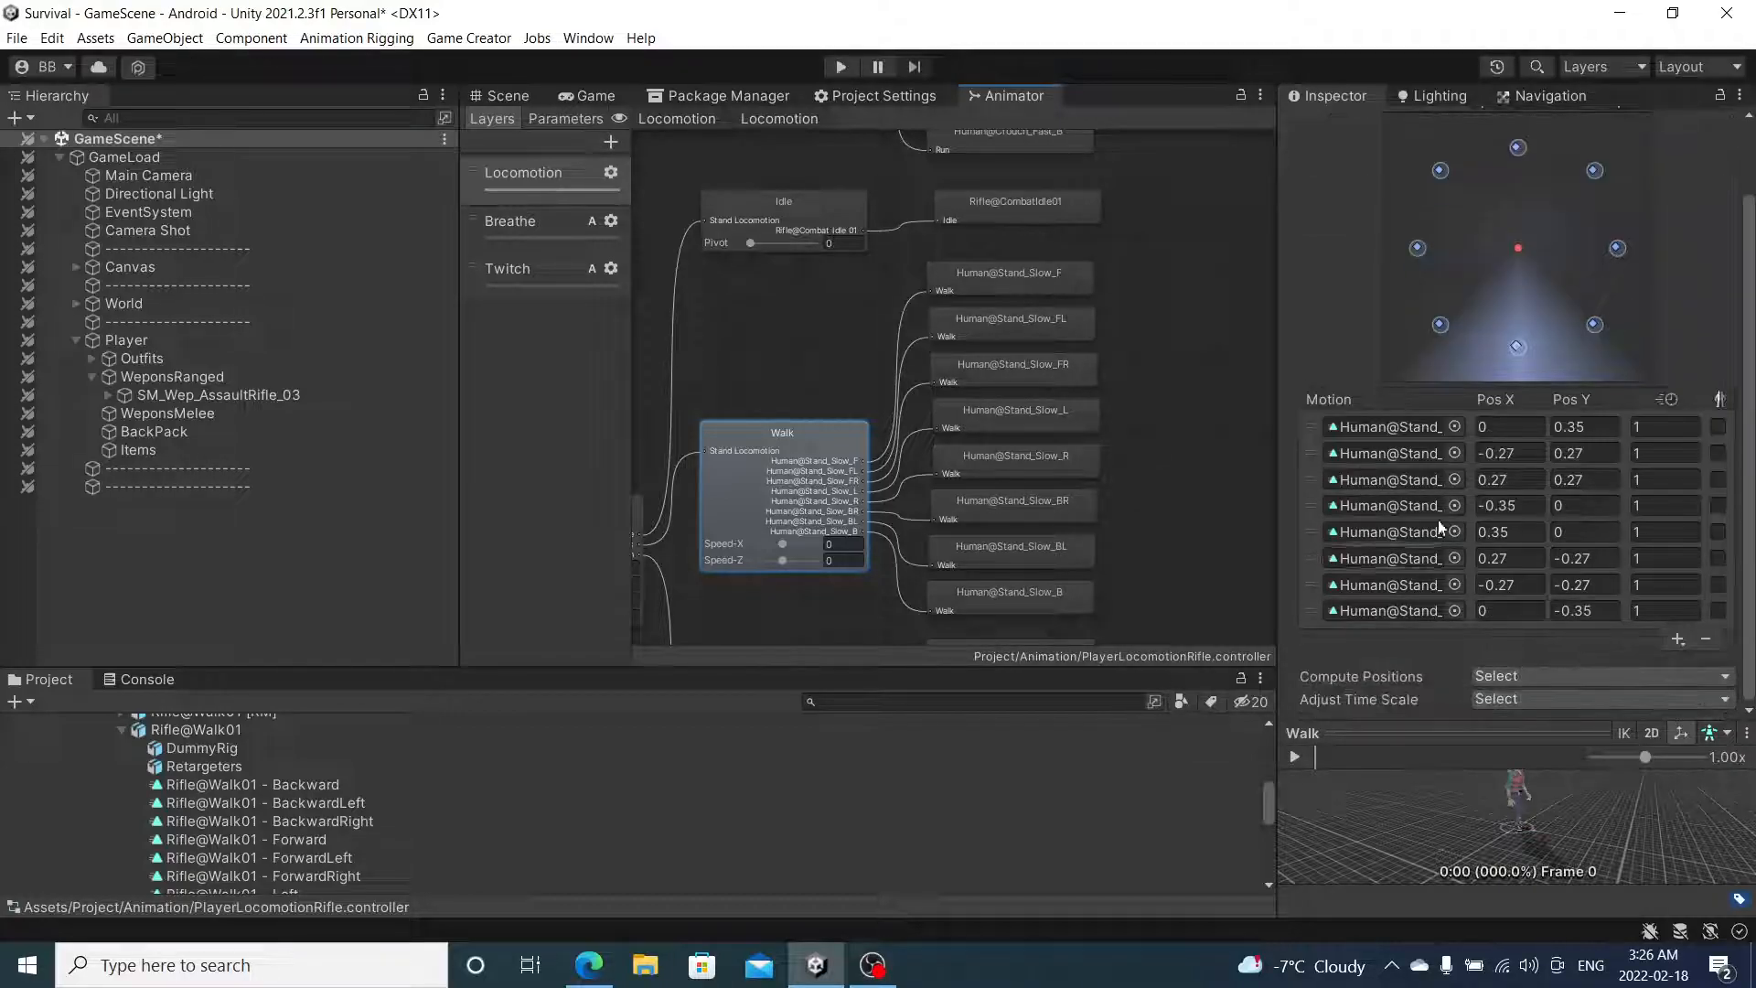
left_click_drag(1281, 484, 1026, 484)
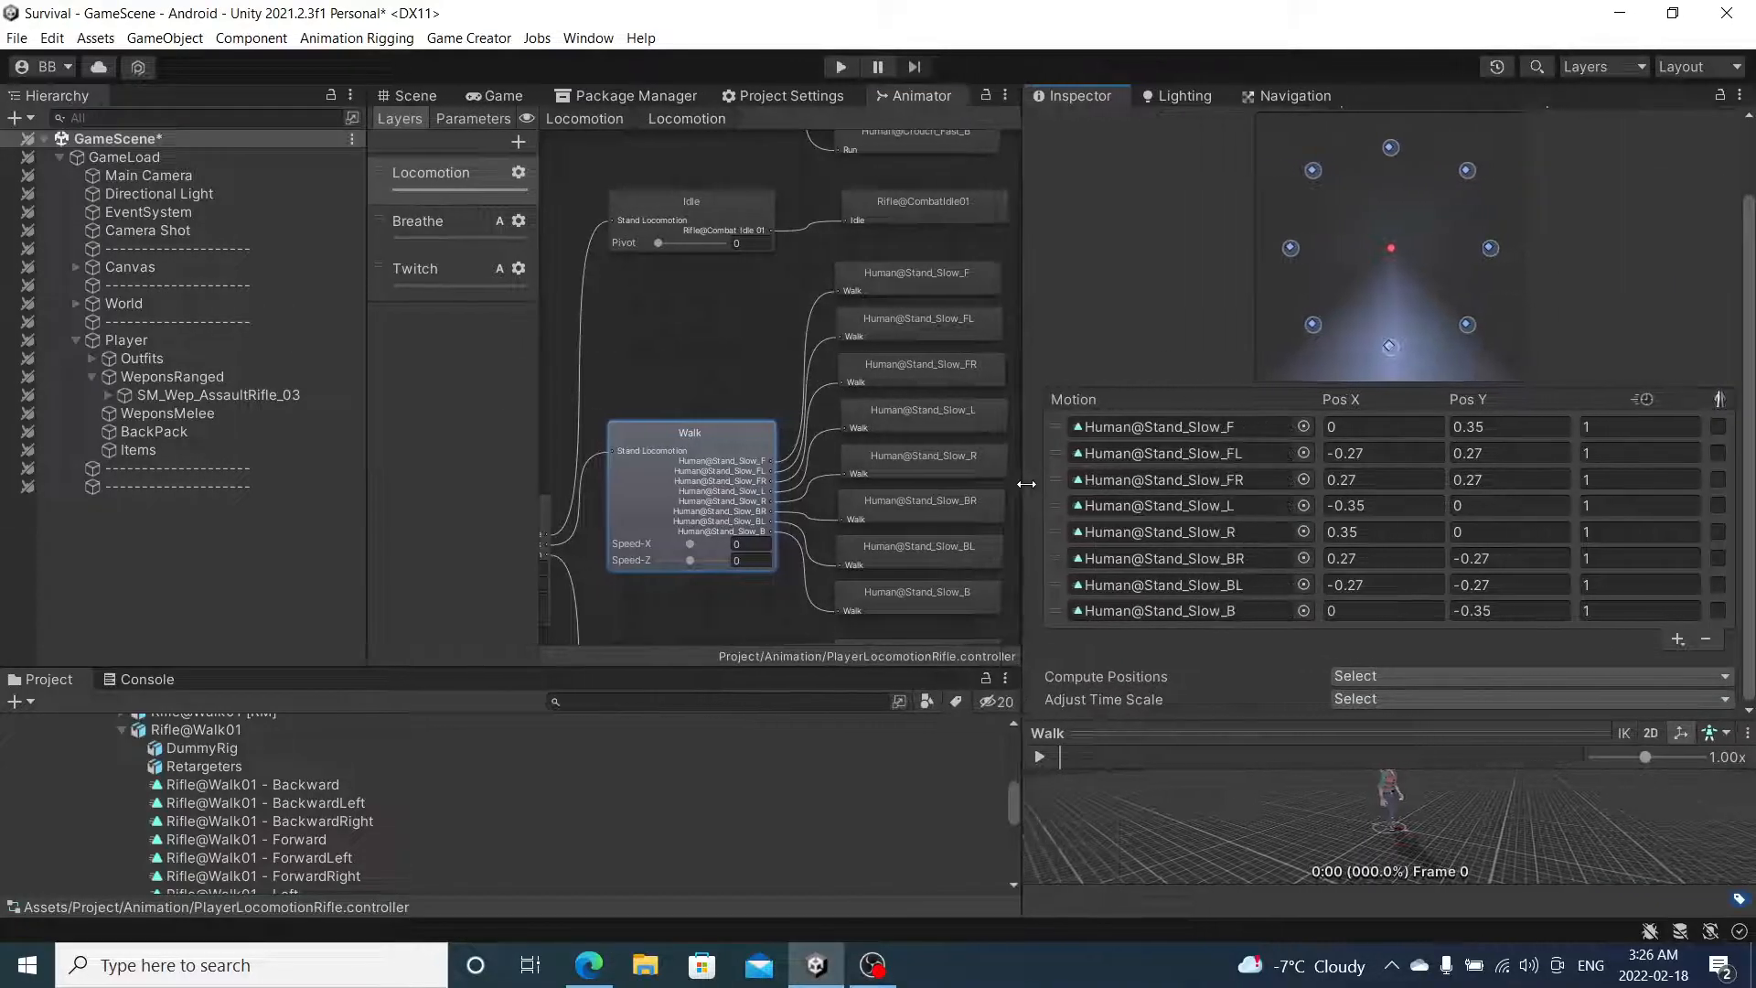
scroll(691, 494, "down", 2)
scroll(695, 526, "up", 3)
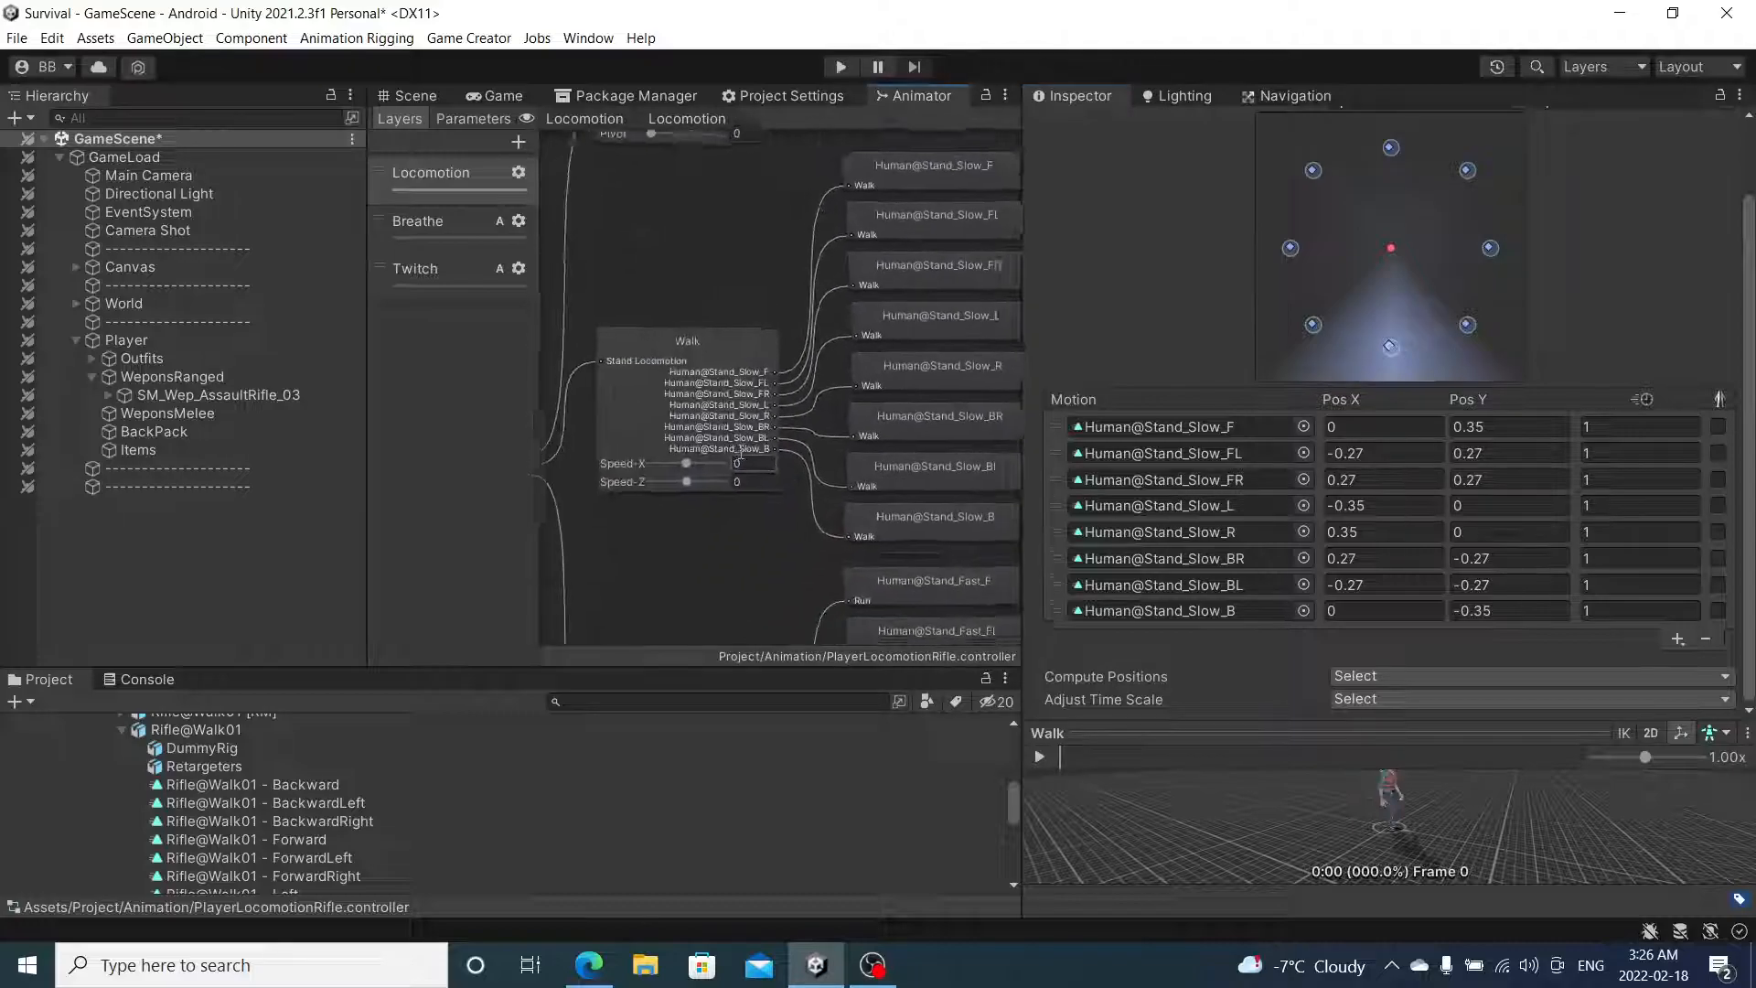
- Assign the directional Rifle@Walk01 clips to the matching motions of the Walk blend tree
left_click(284, 789)
left_click_drag(274, 784, 1162, 610)
left_click_drag(357, 823, 1144, 587)
left_click_drag(322, 881, 1208, 560)
scroll(313, 798, "down", 5)
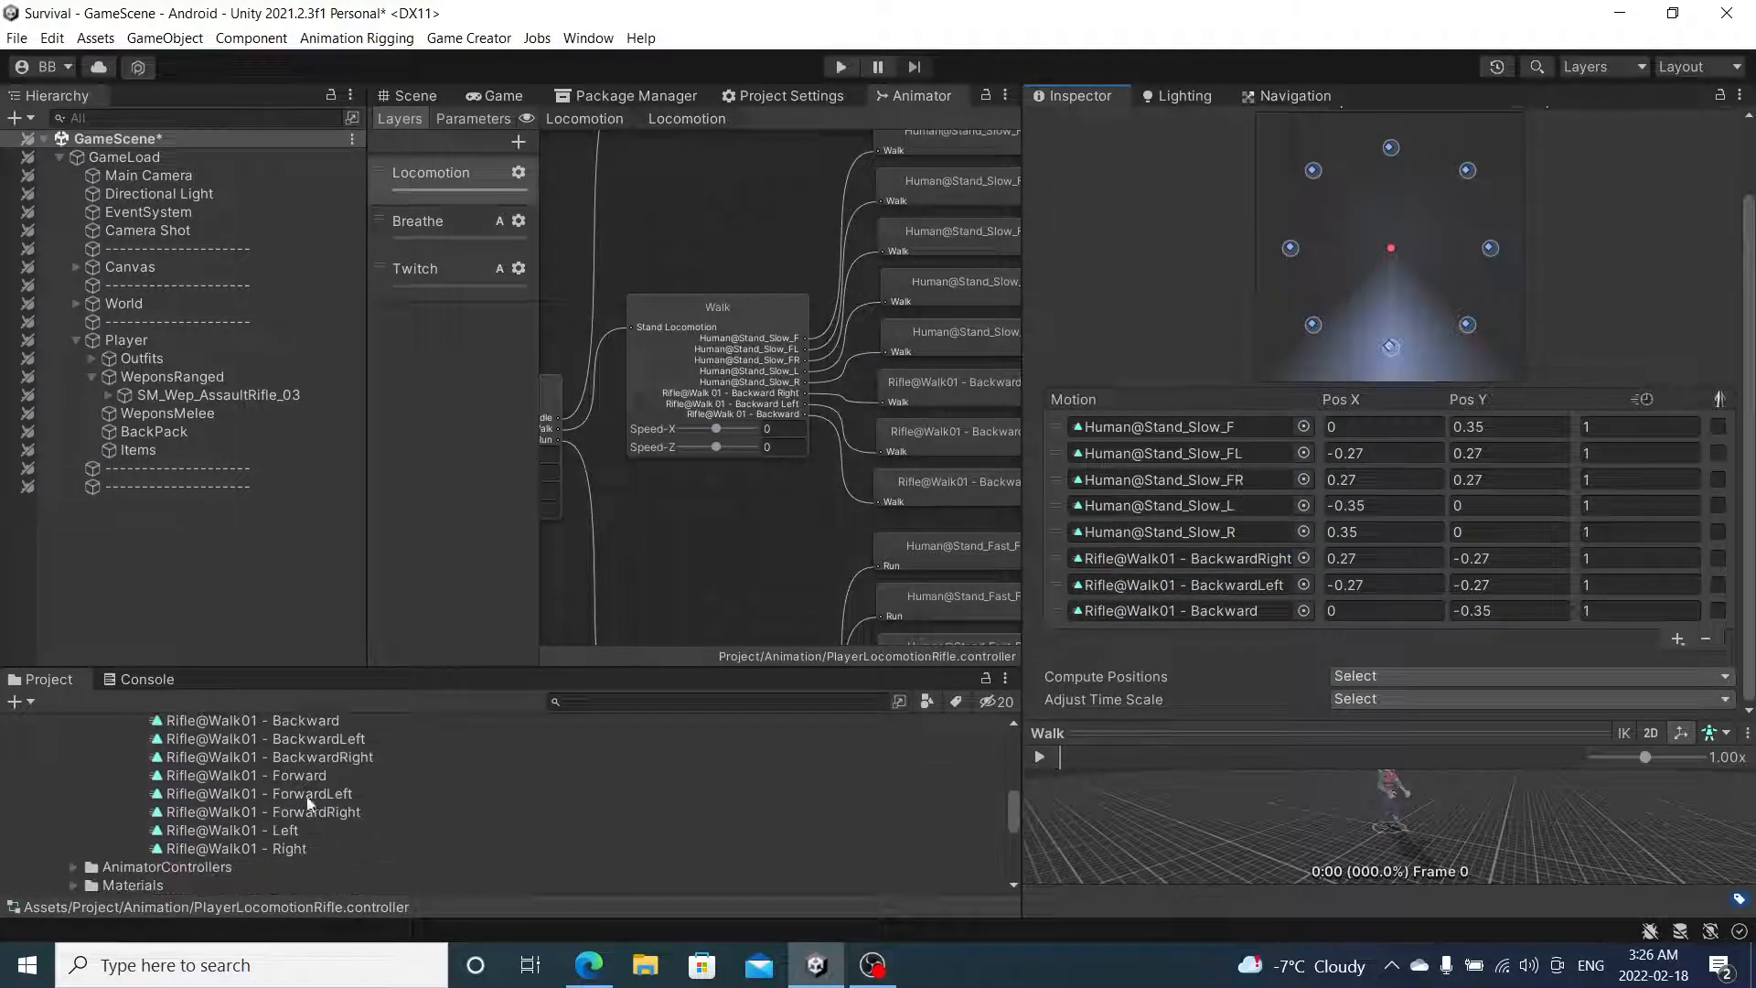
left_click_drag(286, 850, 1192, 513)
left_click_drag(359, 830, 1237, 424)
- Select the Run blend tree and expand the Rifle@Run01 asset to list its directional clips
middle_click_drag(696, 394, 748, 182)
left_click(805, 404)
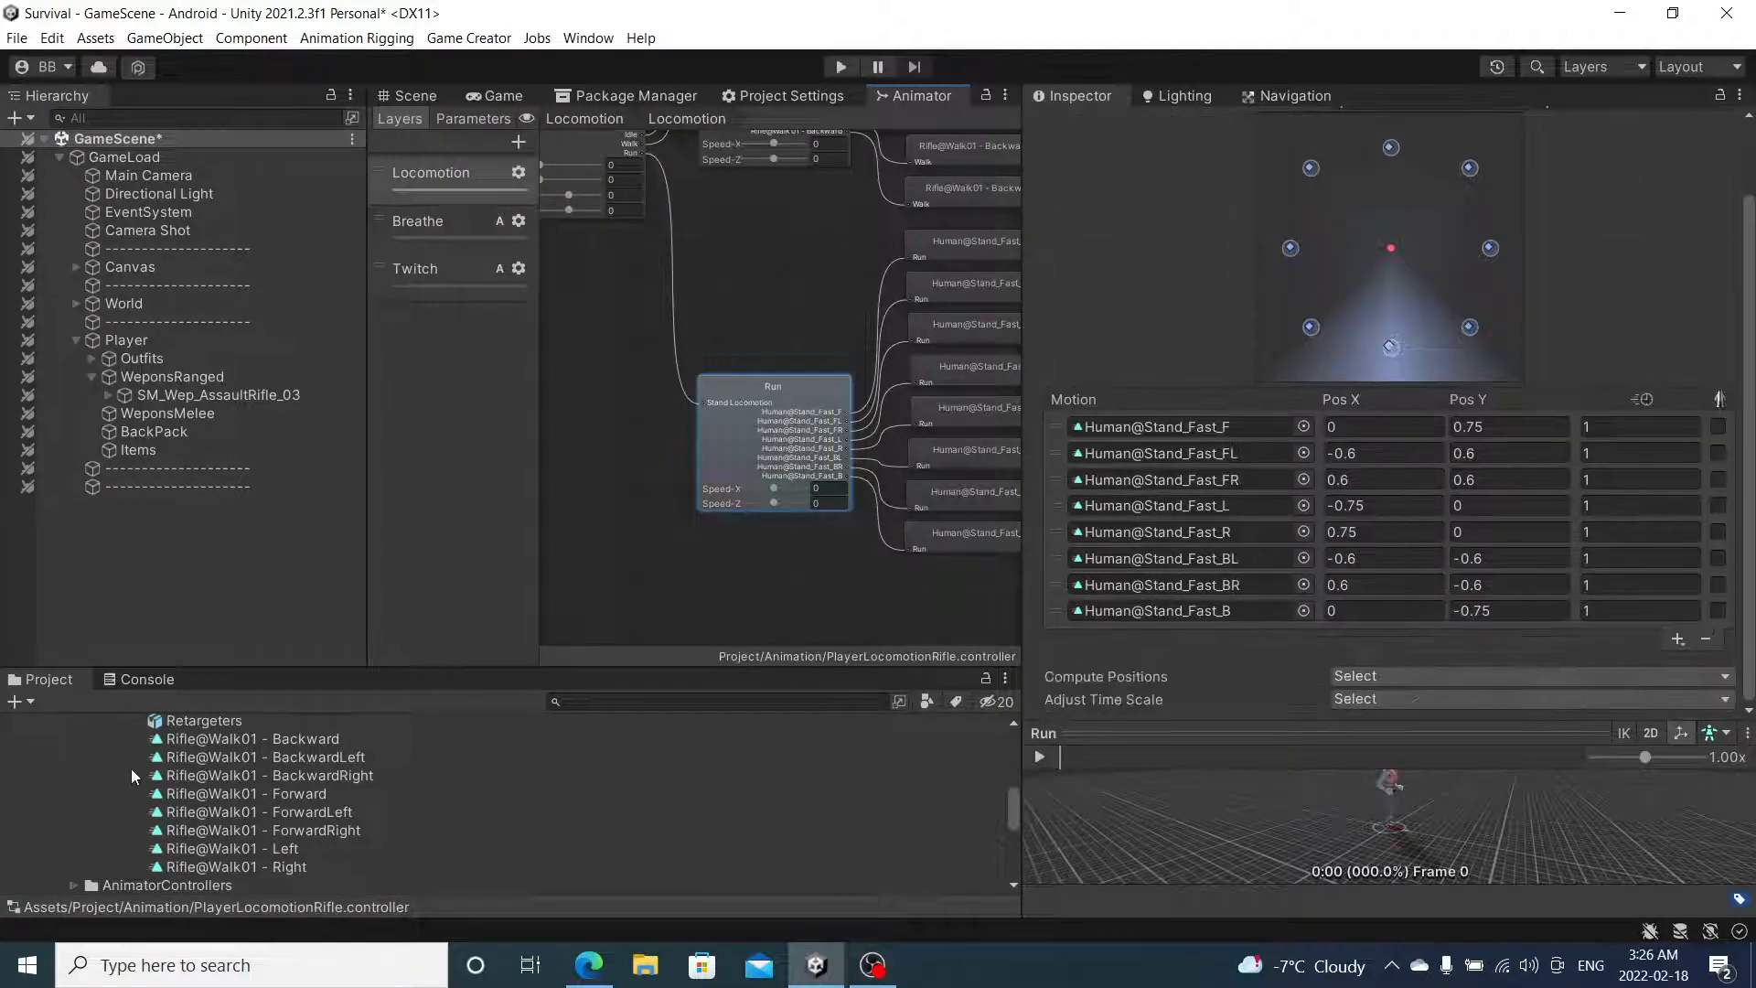
scroll(130, 767, "up", 5)
left_click(122, 821)
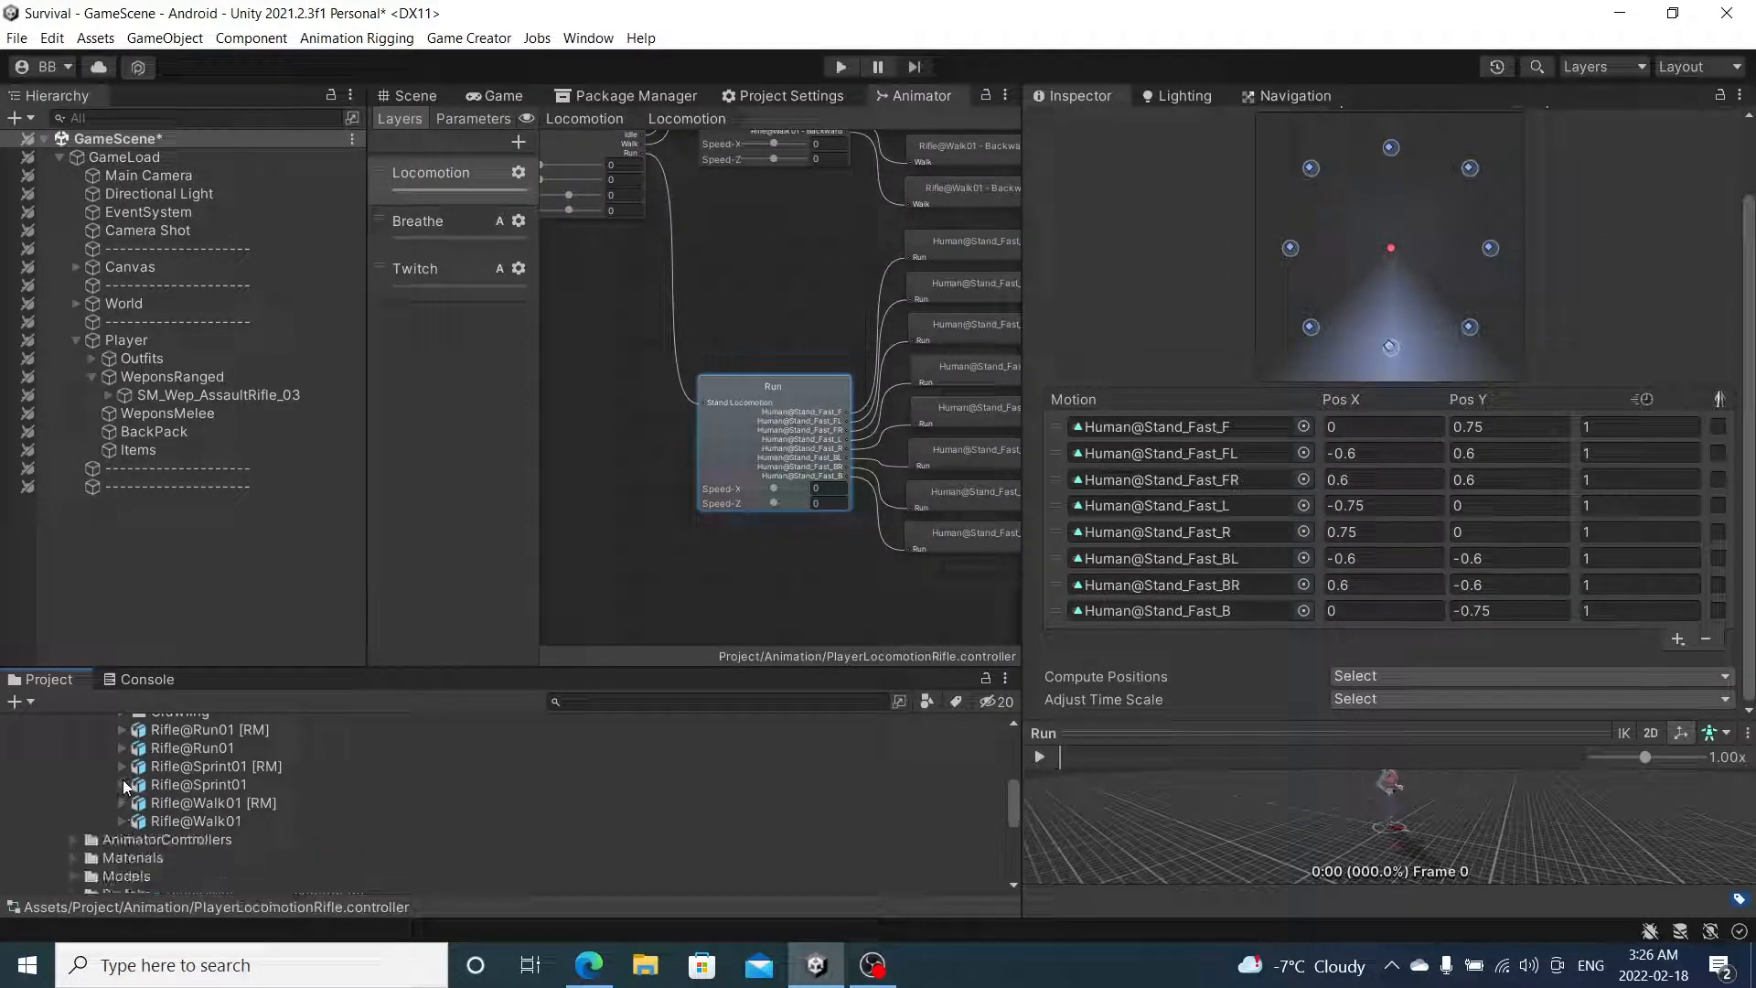
left_click(122, 748)
- Replace all eight Human@Stand_Fast motions of the Run blend tree with the Rifle@Run01 clips for the same directions
left_click_drag(274, 821, 1233, 611)
left_click_drag(274, 839, 1208, 559)
left_click_drag(385, 858, 1275, 580)
scroll(397, 781, "down", 3)
left_click_drag(307, 759, 1162, 436)
left_click_drag(337, 794, 1175, 455)
left_click_drag(342, 834, 1253, 480)
left_click_drag(240, 866, 1259, 501)
scroll(495, 768, "down", 3)
left_click_drag(314, 756, 1253, 531)
left_click(720, 274)
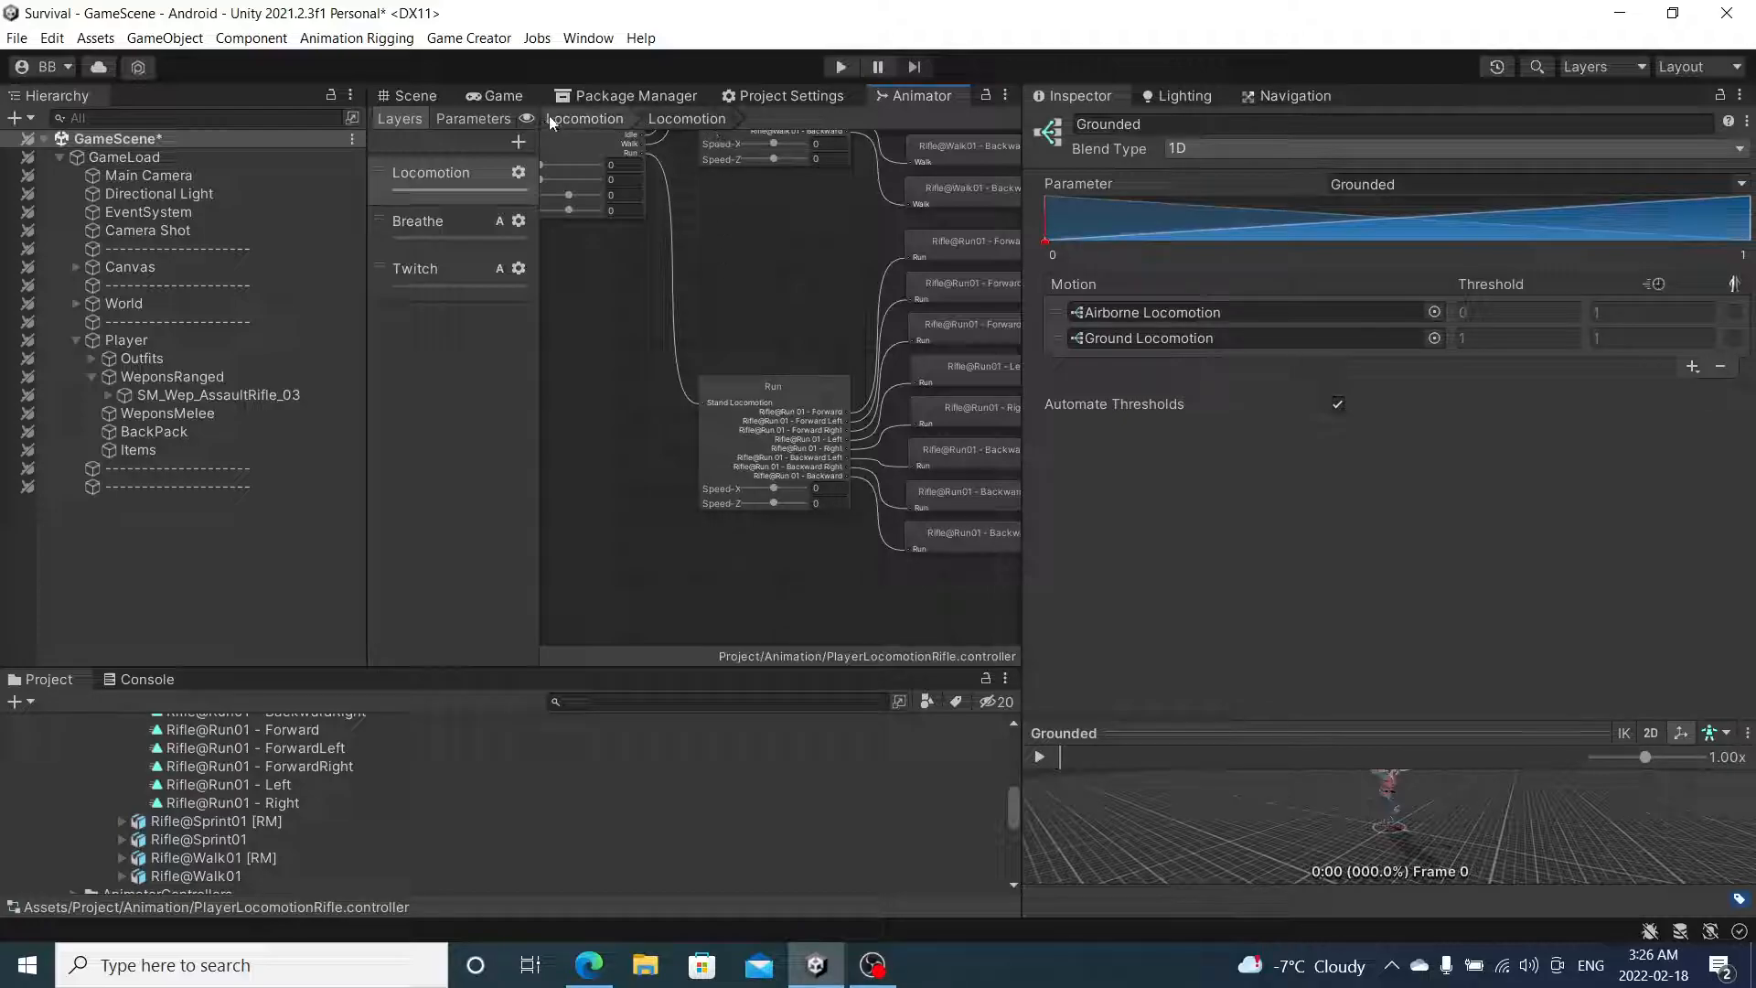
- Start the game from the Scene view and widen the central view area
left_click(418, 96)
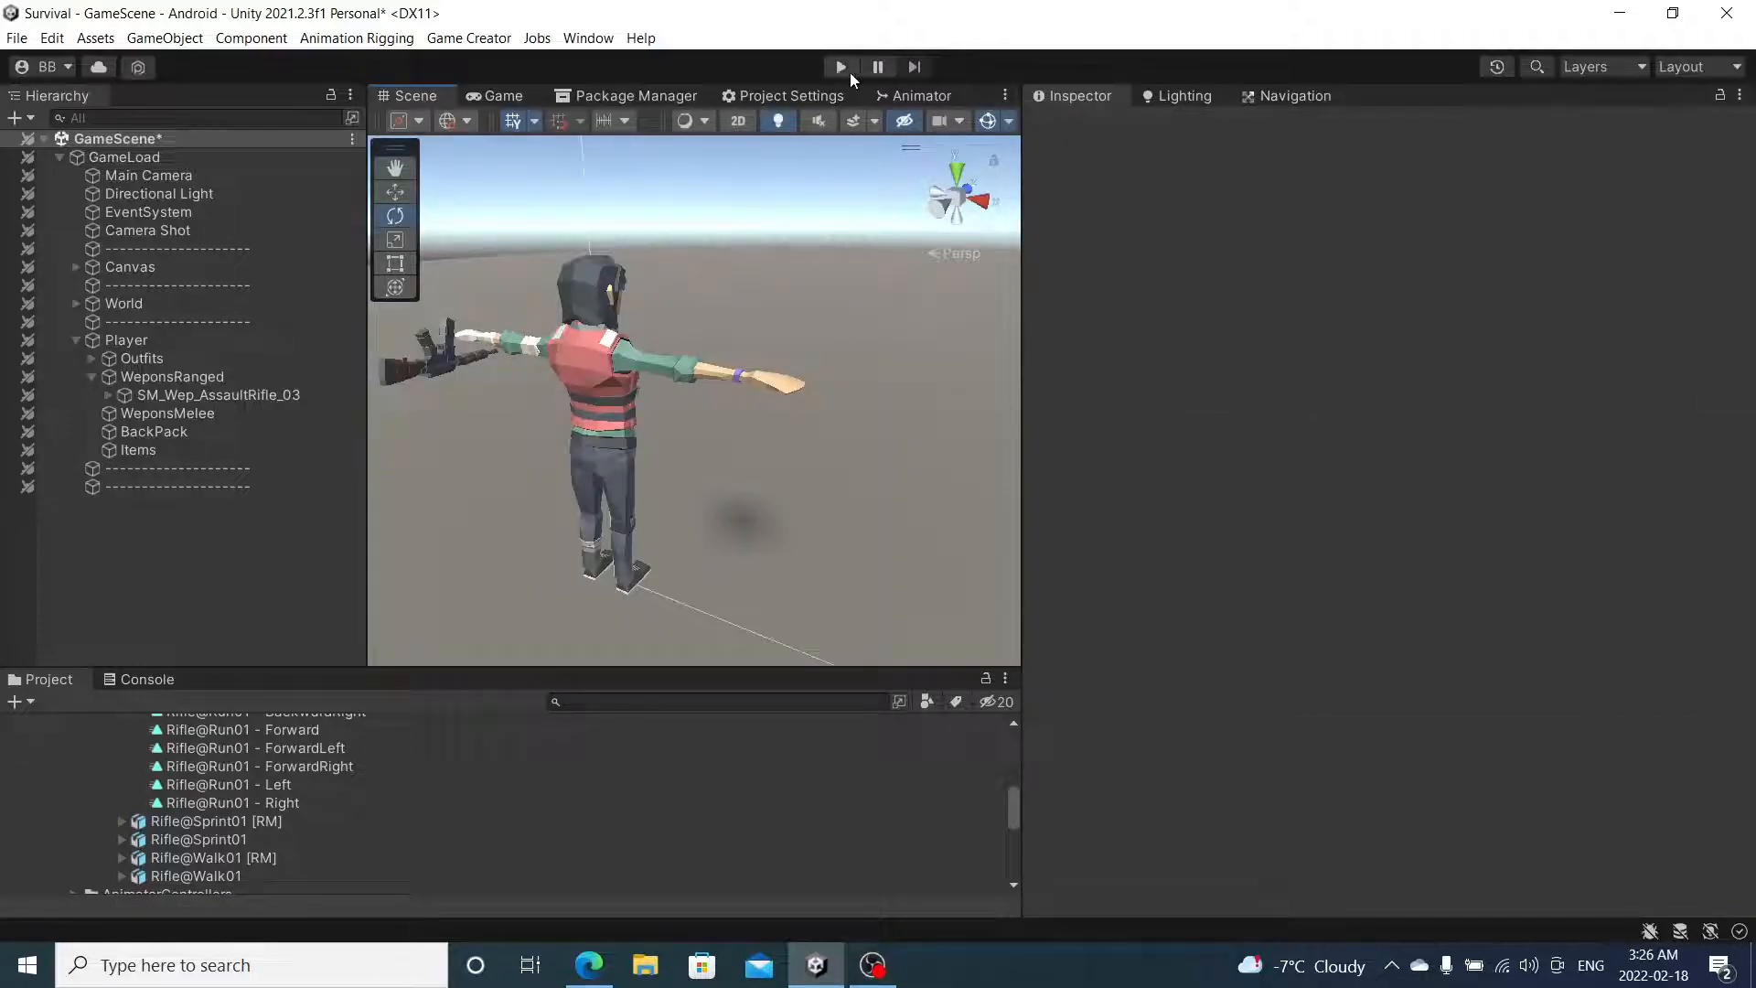
left_click(839, 69)
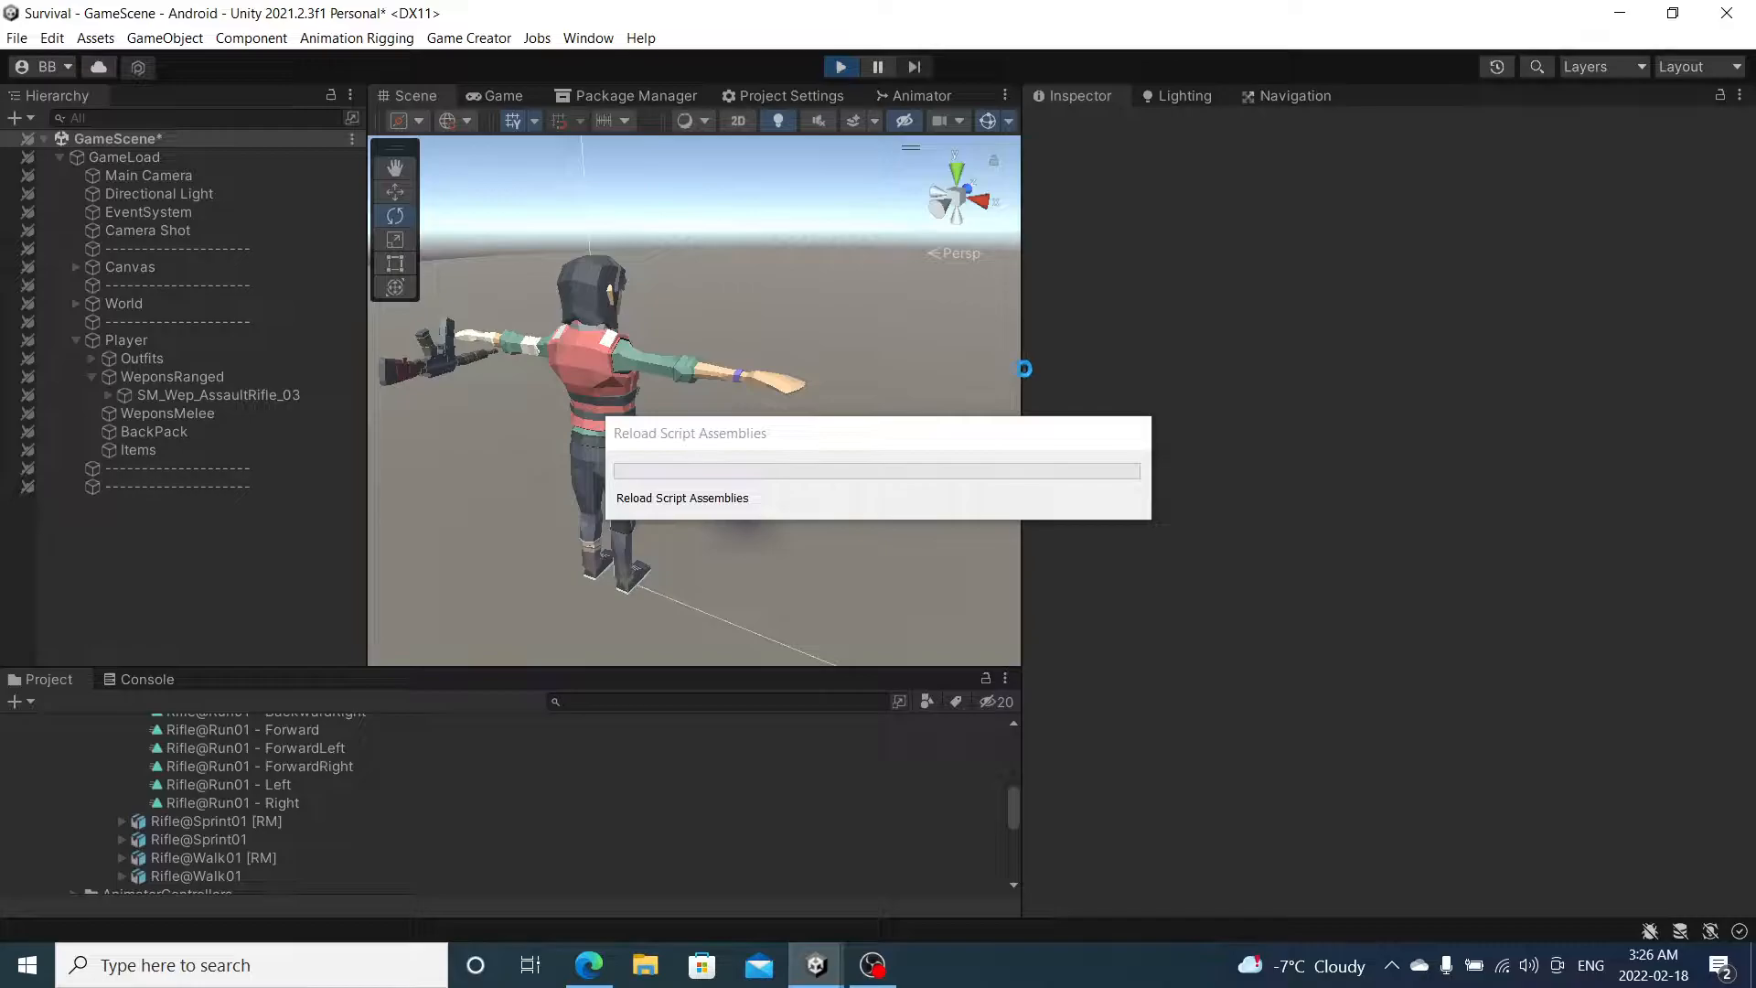
left_click_drag(1026, 382, 1563, 428)
- Move the character in all directions in the running game to check the new rifle walk and run animations
mouse_move(694, 509)
left_mouse_down()
mouse_move(571, 457)
mouse_move(380, 539)
mouse_move(593, 372)
mouse_move(837, 357)
mouse_move(608, 322)
mouse_move(1012, 321)
mouse_move(741, 286)
mouse_move(472, 458)
mouse_move(655, 698)
mouse_move(978, 430)
left_mouse_up()
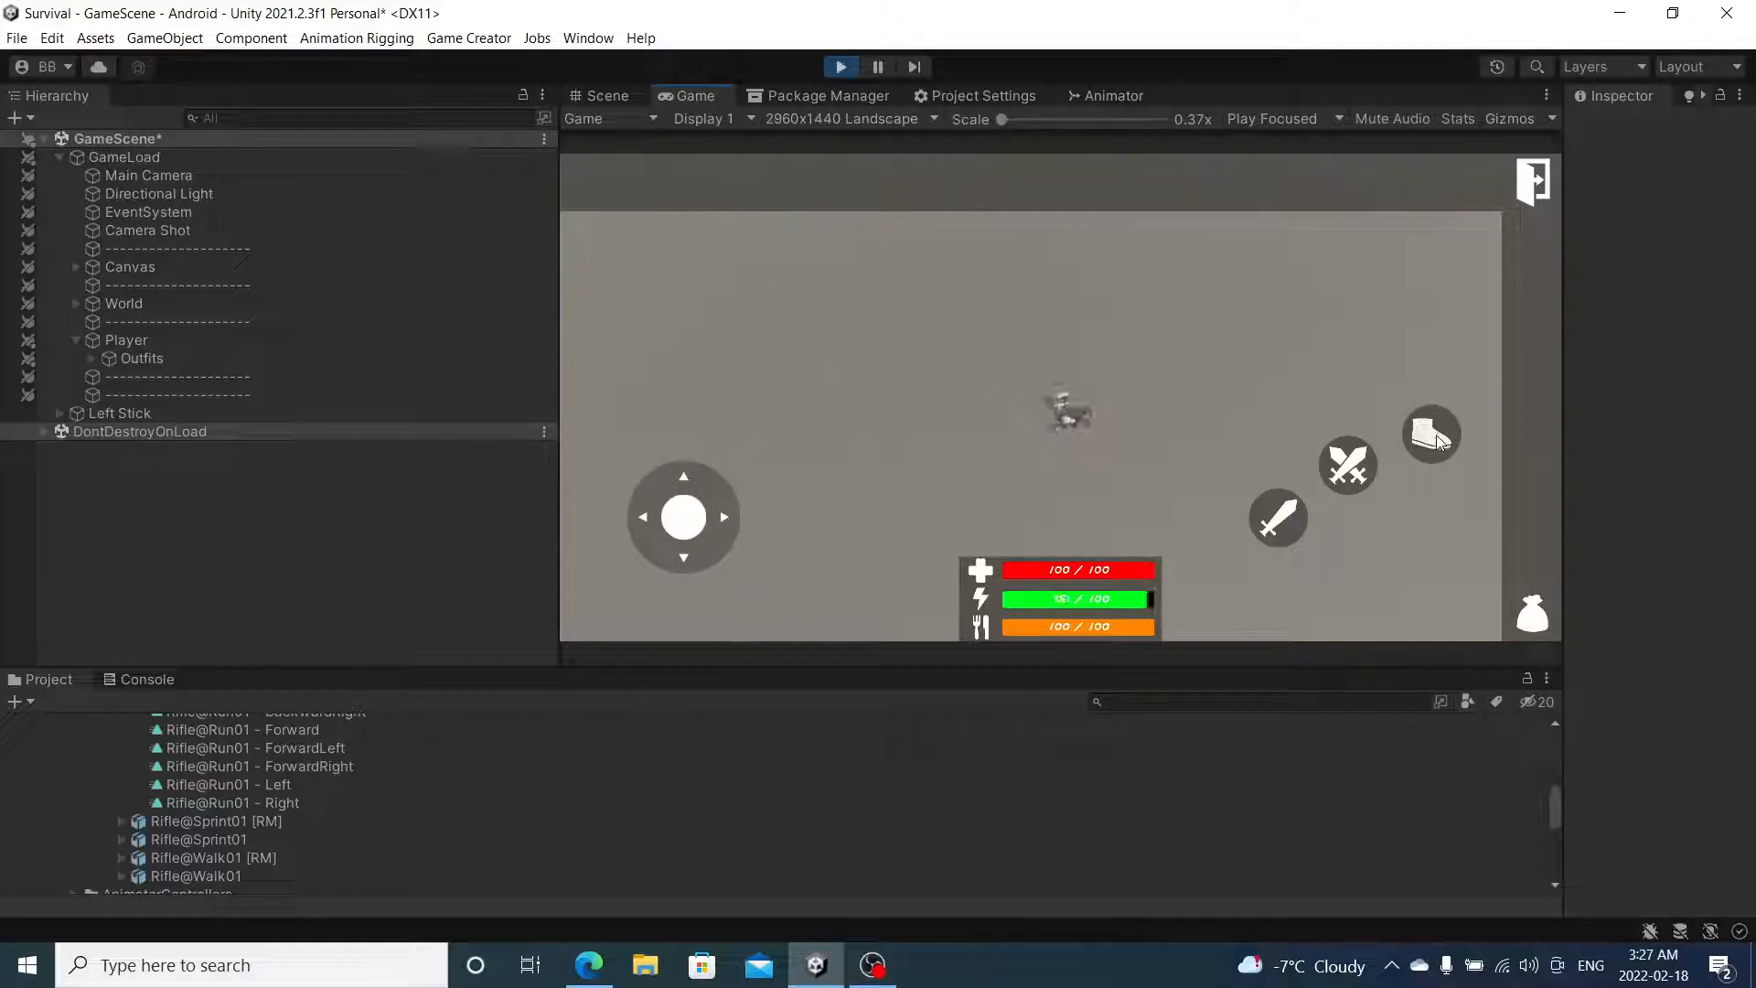
key("d")
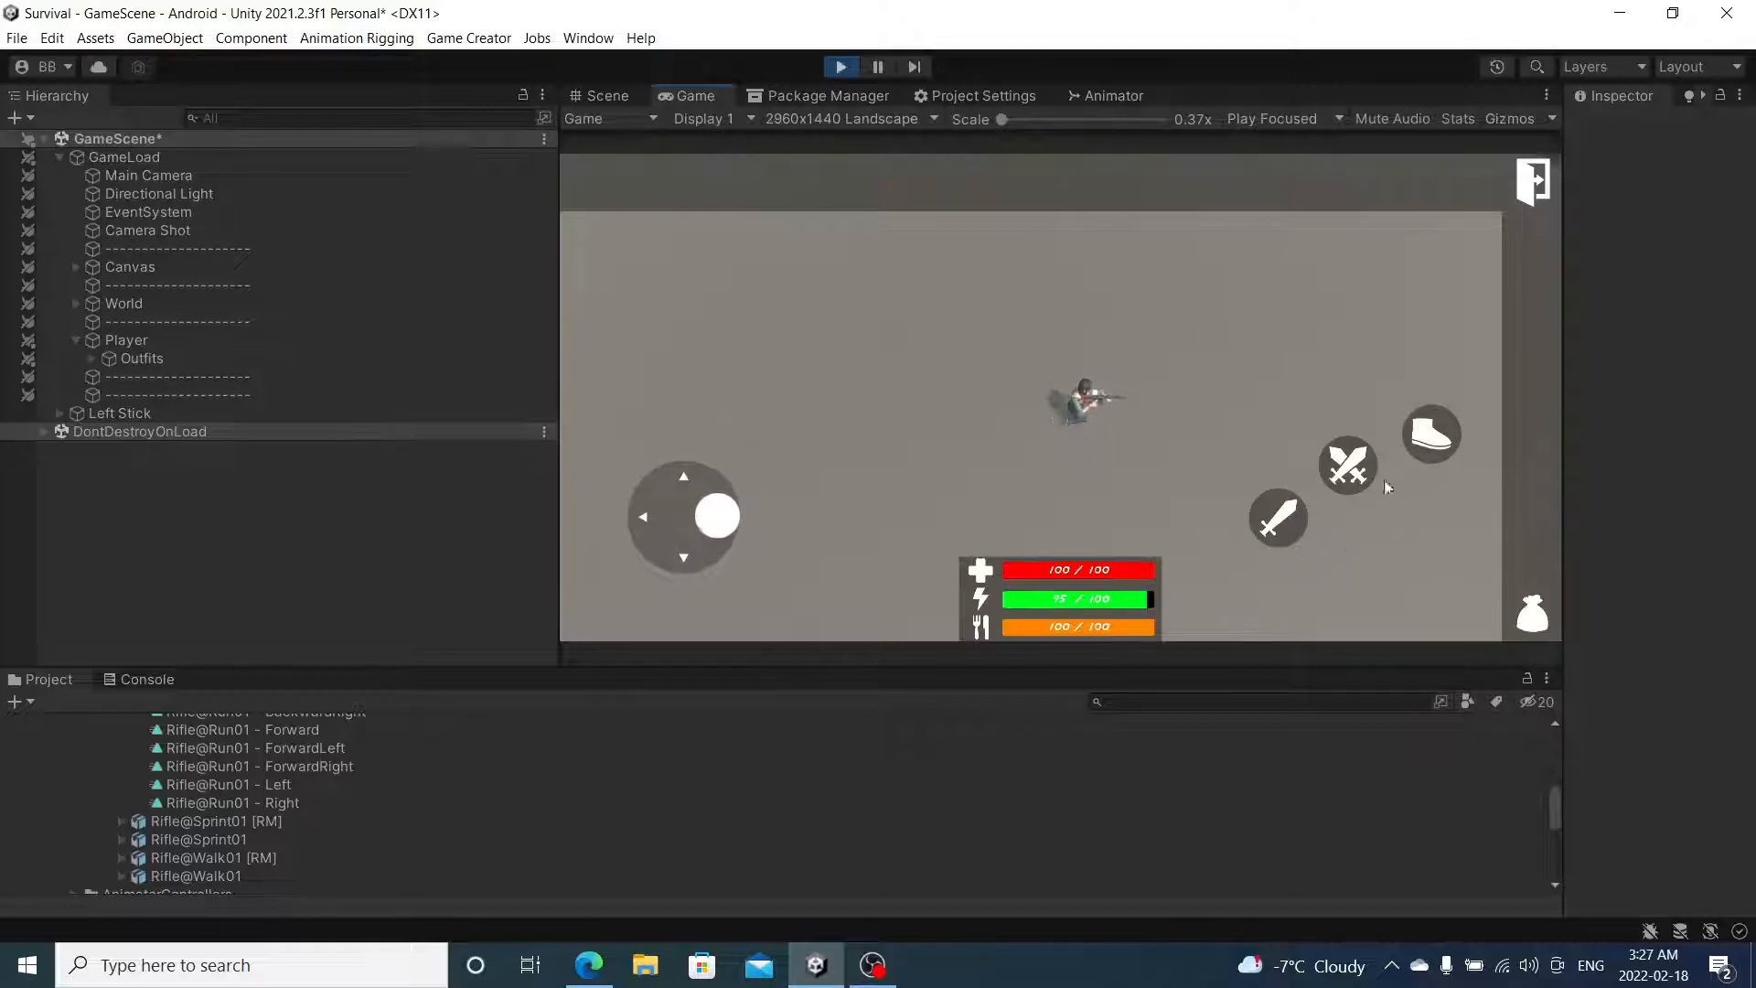
key("a")
key("s")
key("w")
key("d")
- Test the crossed-swords, single-sword and boot actions in the game, and move the character with the joystick
left_click(1346, 471)
left_click(1349, 480)
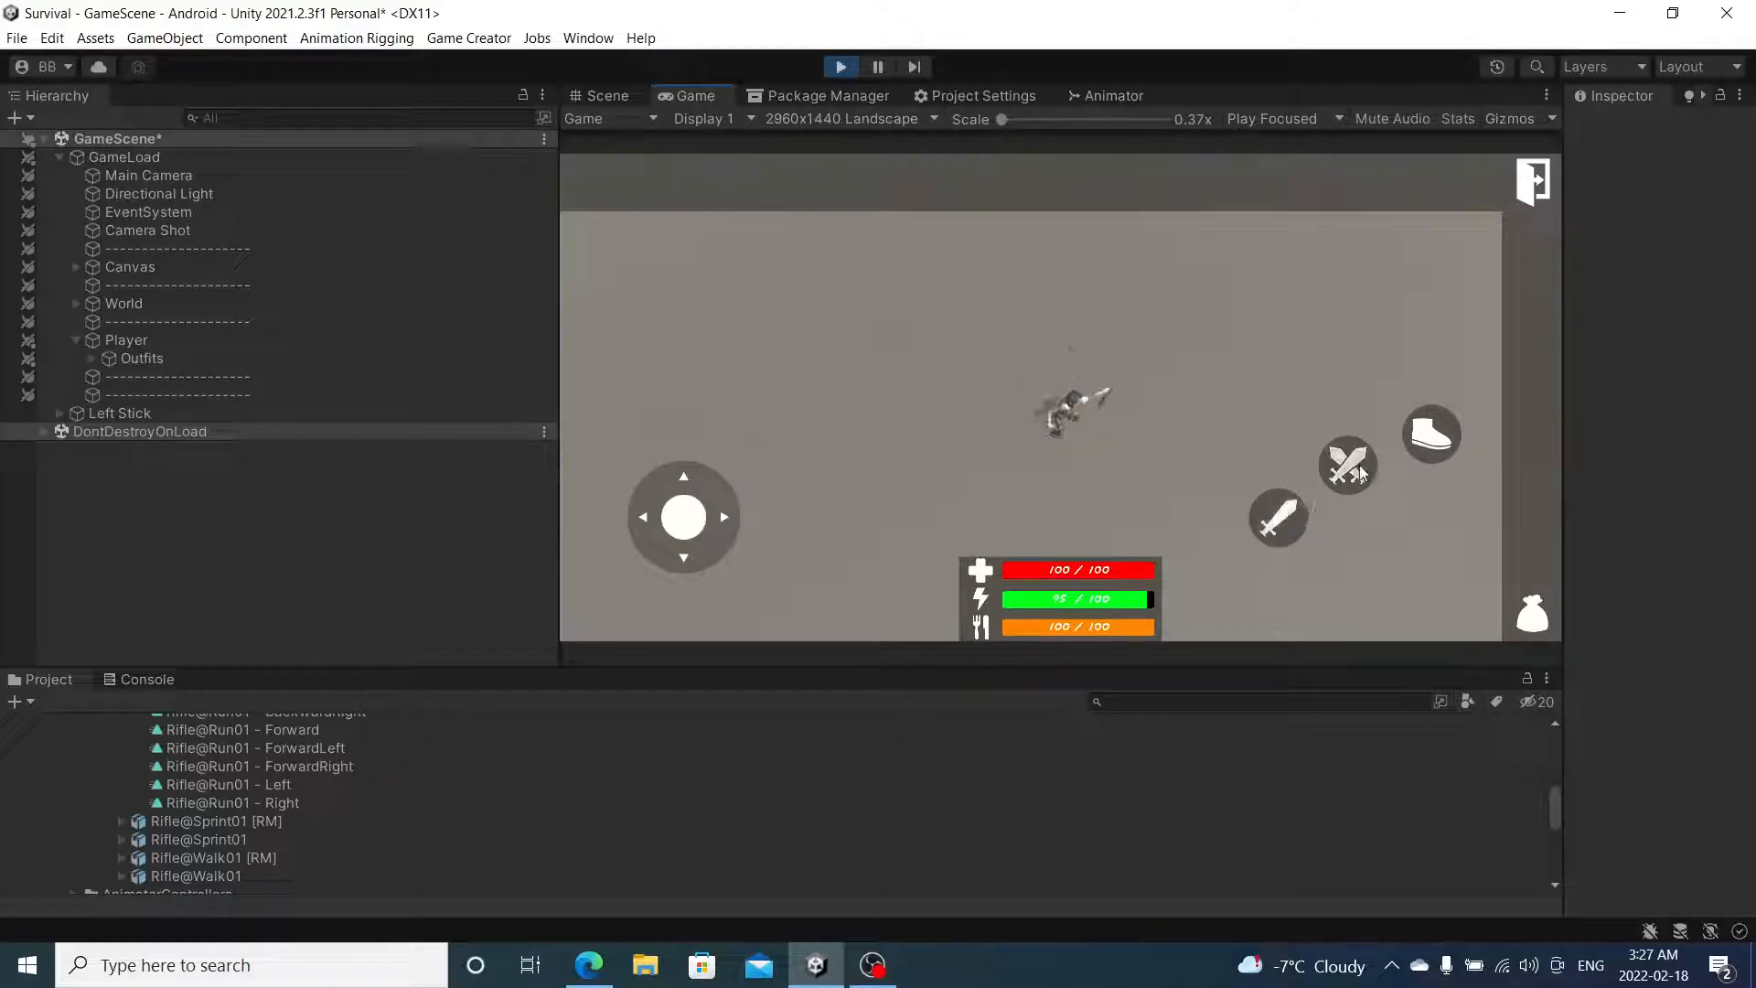
left_click(1297, 517)
left_click(1354, 475)
left_click(1442, 426)
mouse_move(684, 520)
left_mouse_down()
mouse_move(572, 611)
mouse_move(409, 305)
mouse_move(1020, 435)
mouse_move(567, 476)
mouse_move(548, 404)
mouse_move(461, 650)
mouse_move(210, 619)
left_mouse_up()
left_click(873, 965)
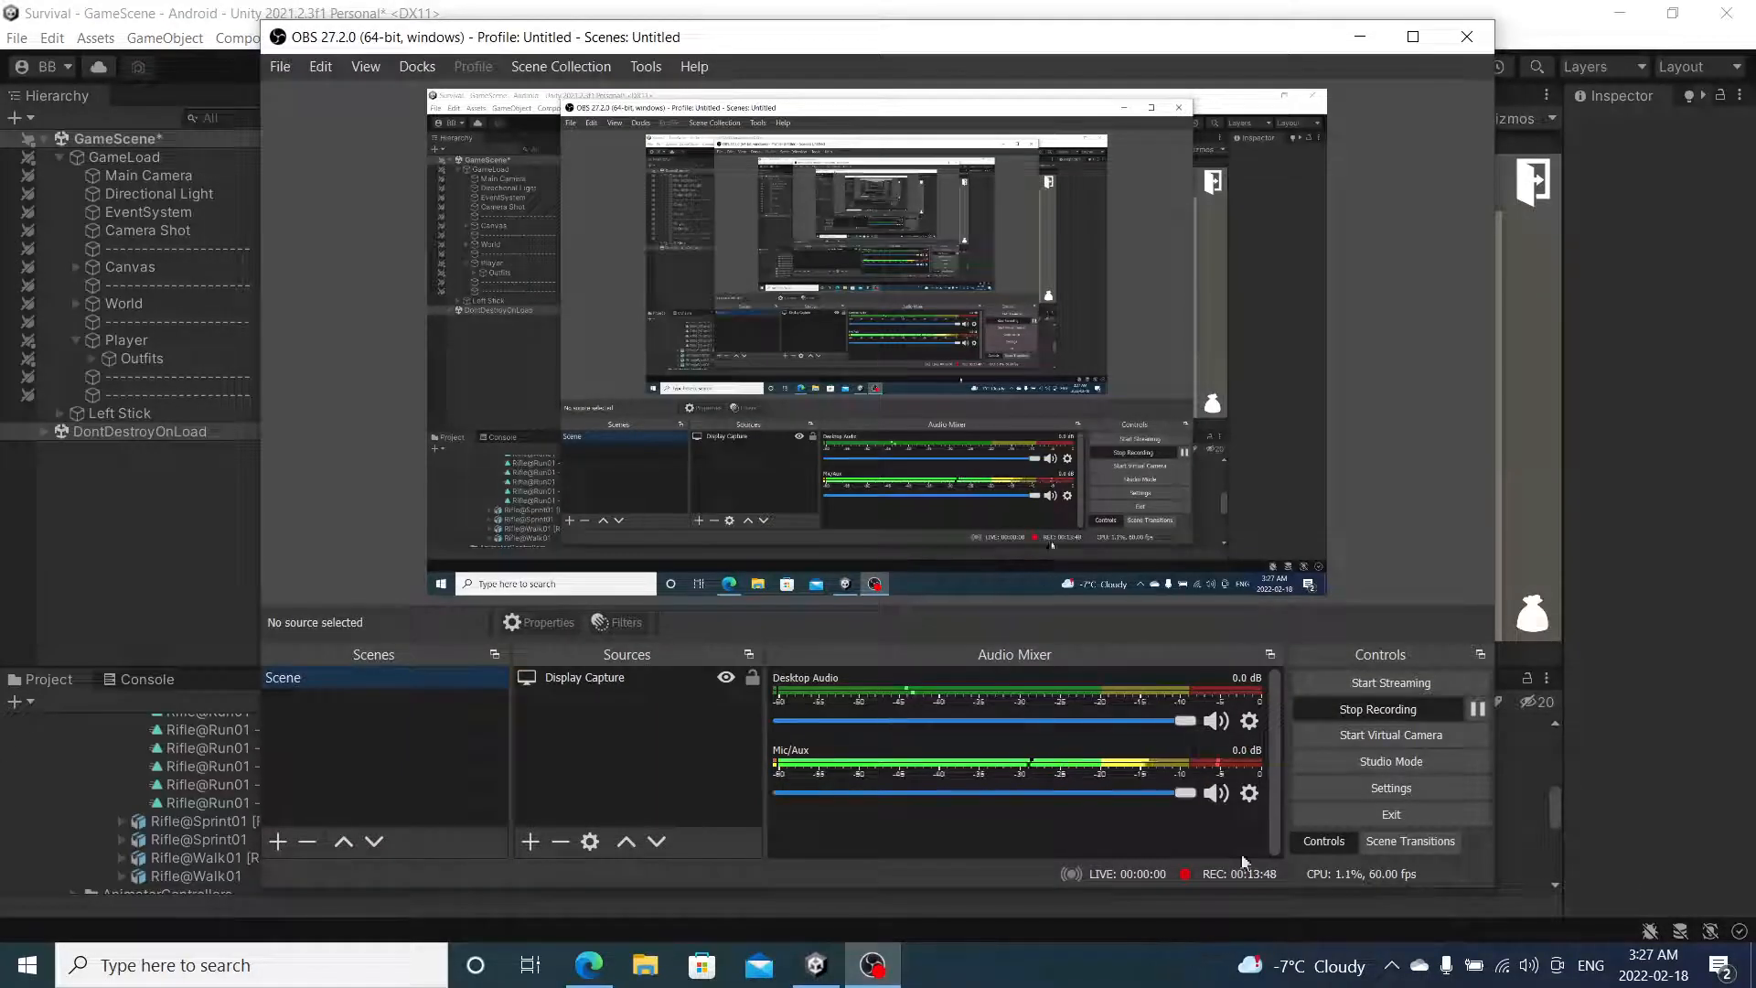